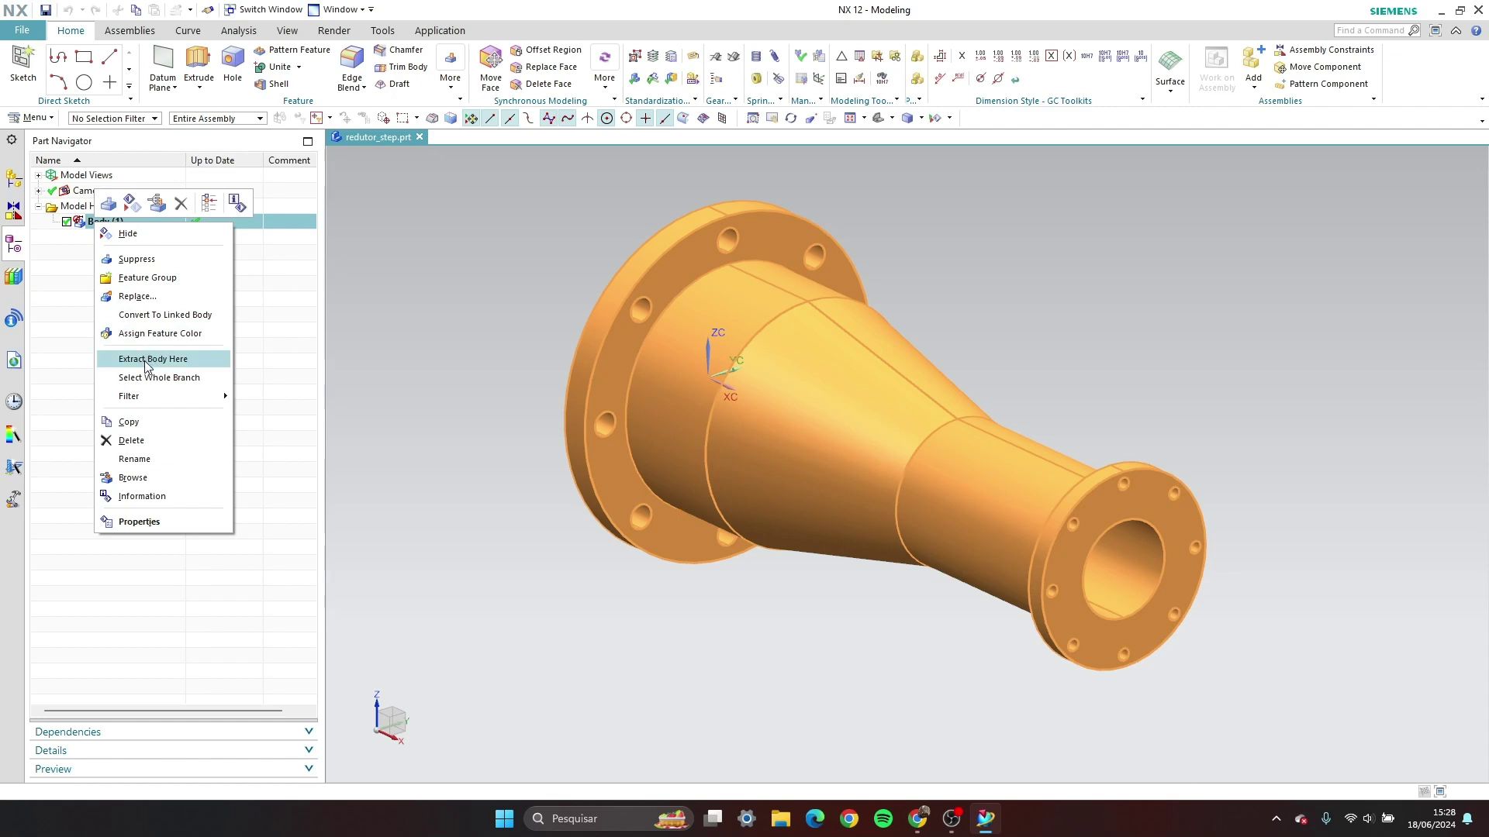
Extract a copy of the imported reducer body and start a Region of Faces extraction with the small-end bore as seed face
left_click(174, 369)
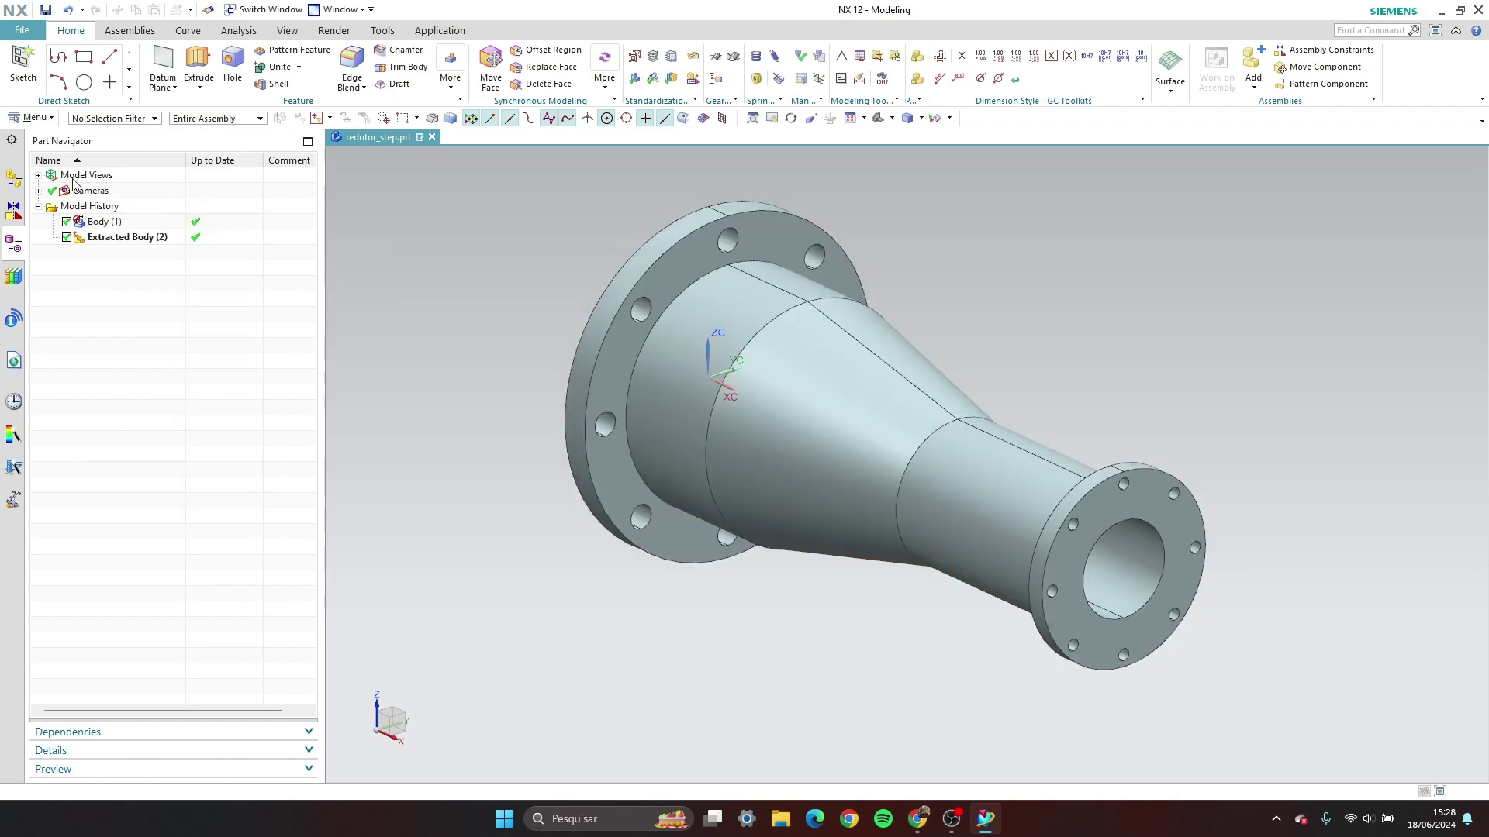
left_click(31, 118)
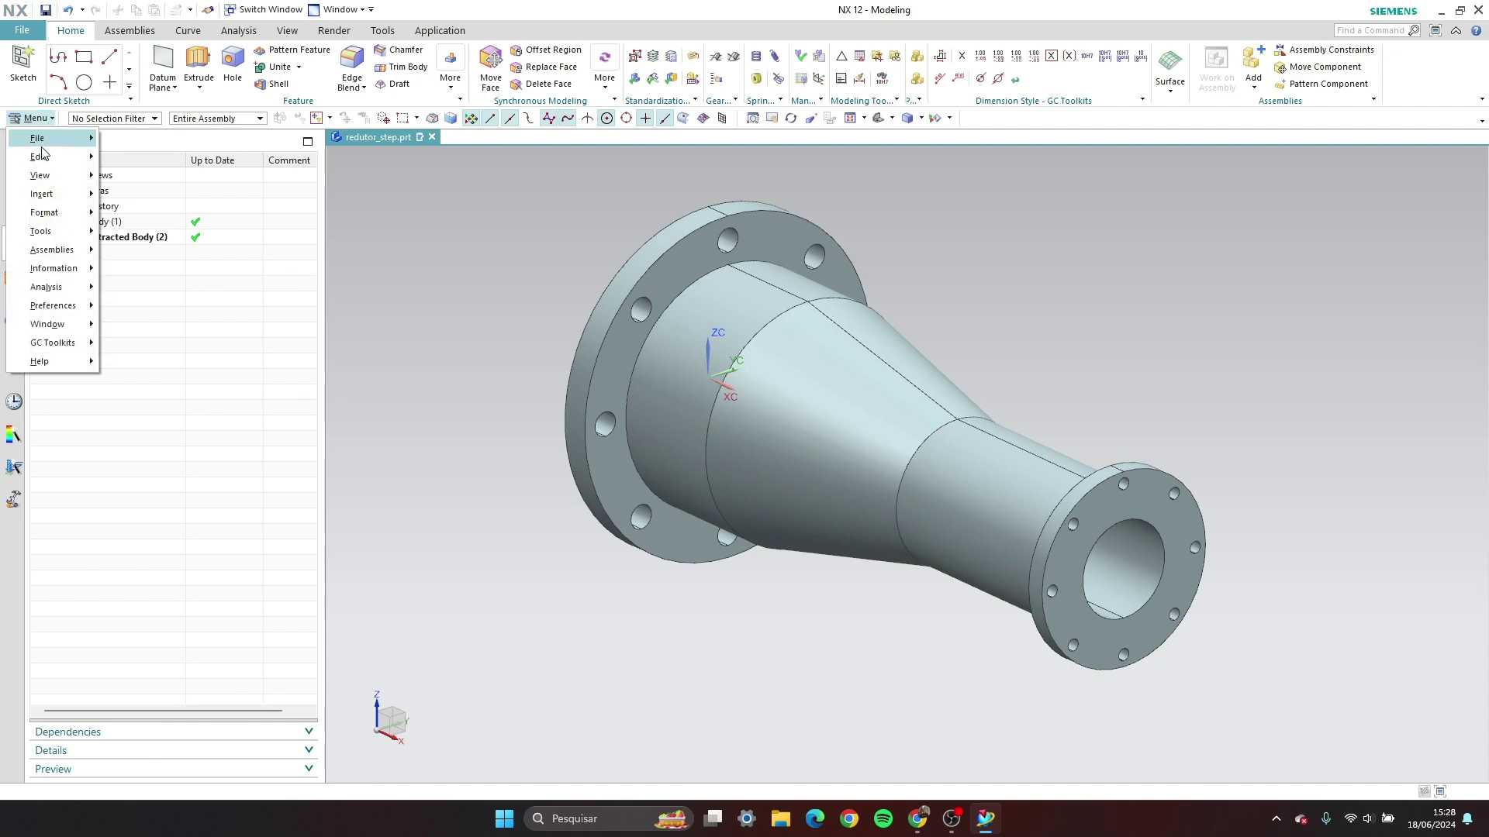
mouse_move(65, 199)
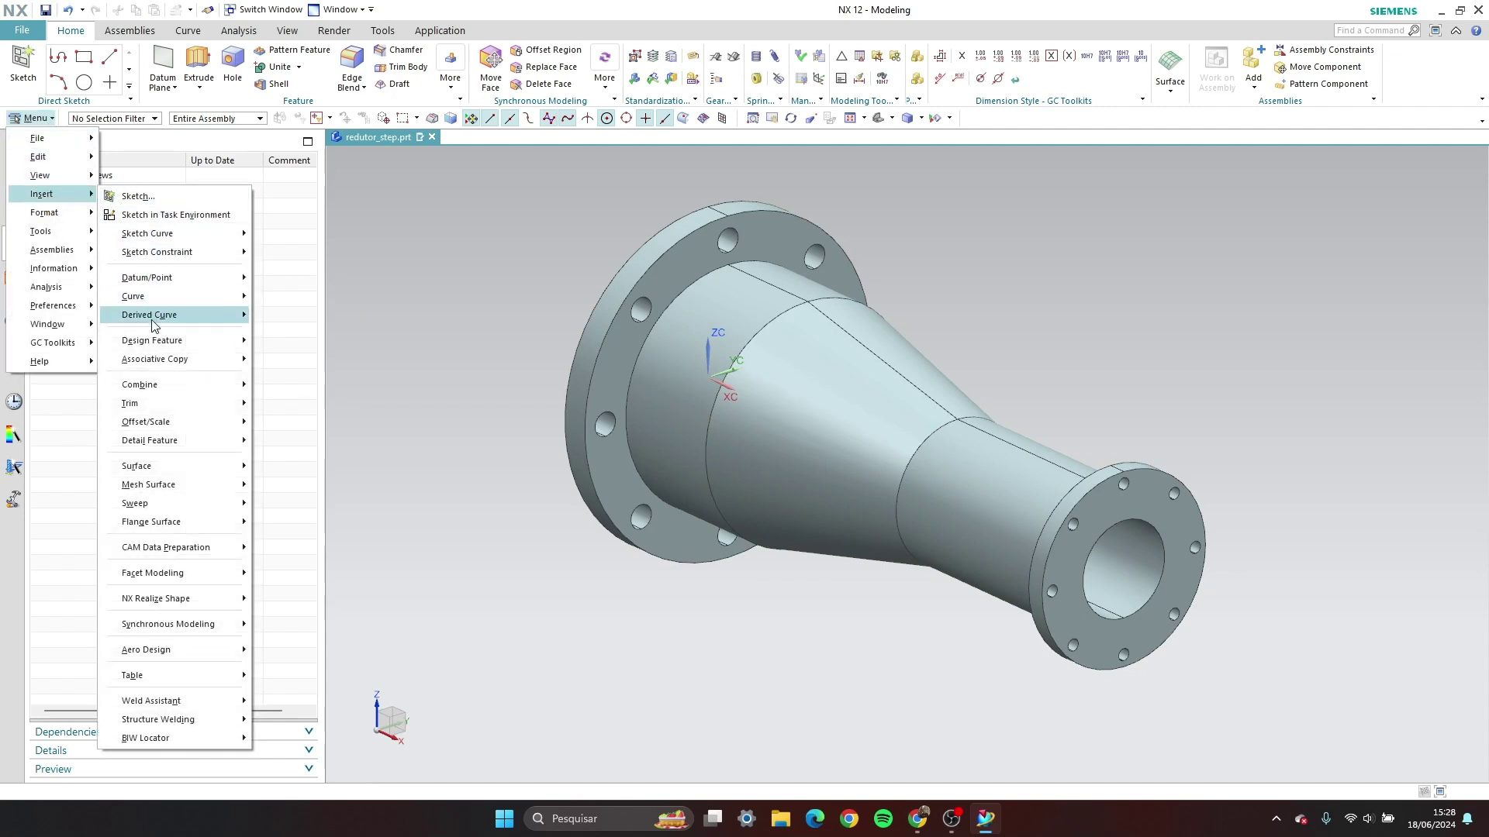
mouse_move(163, 355)
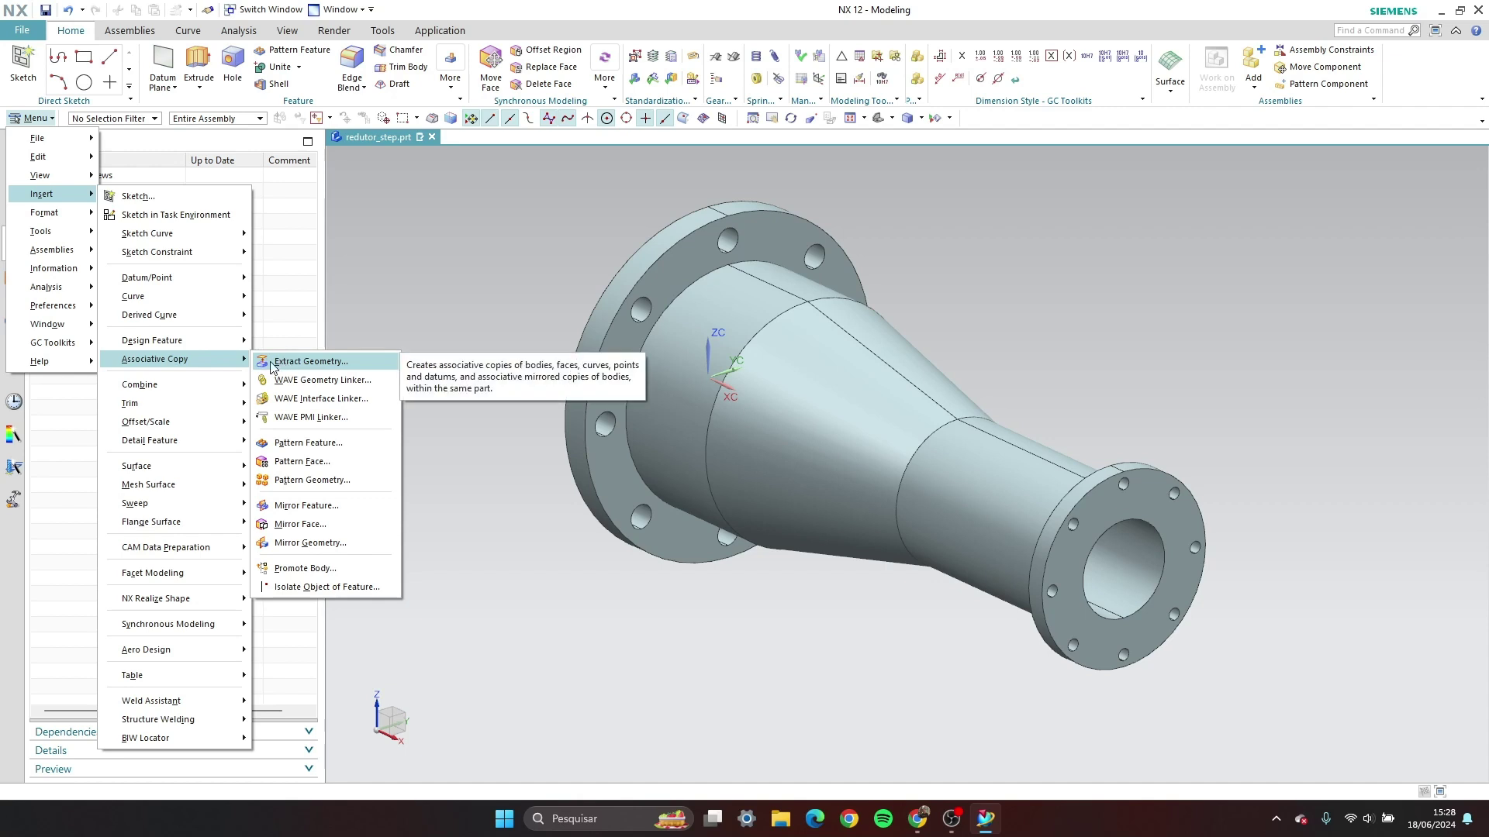
left_click(350, 367)
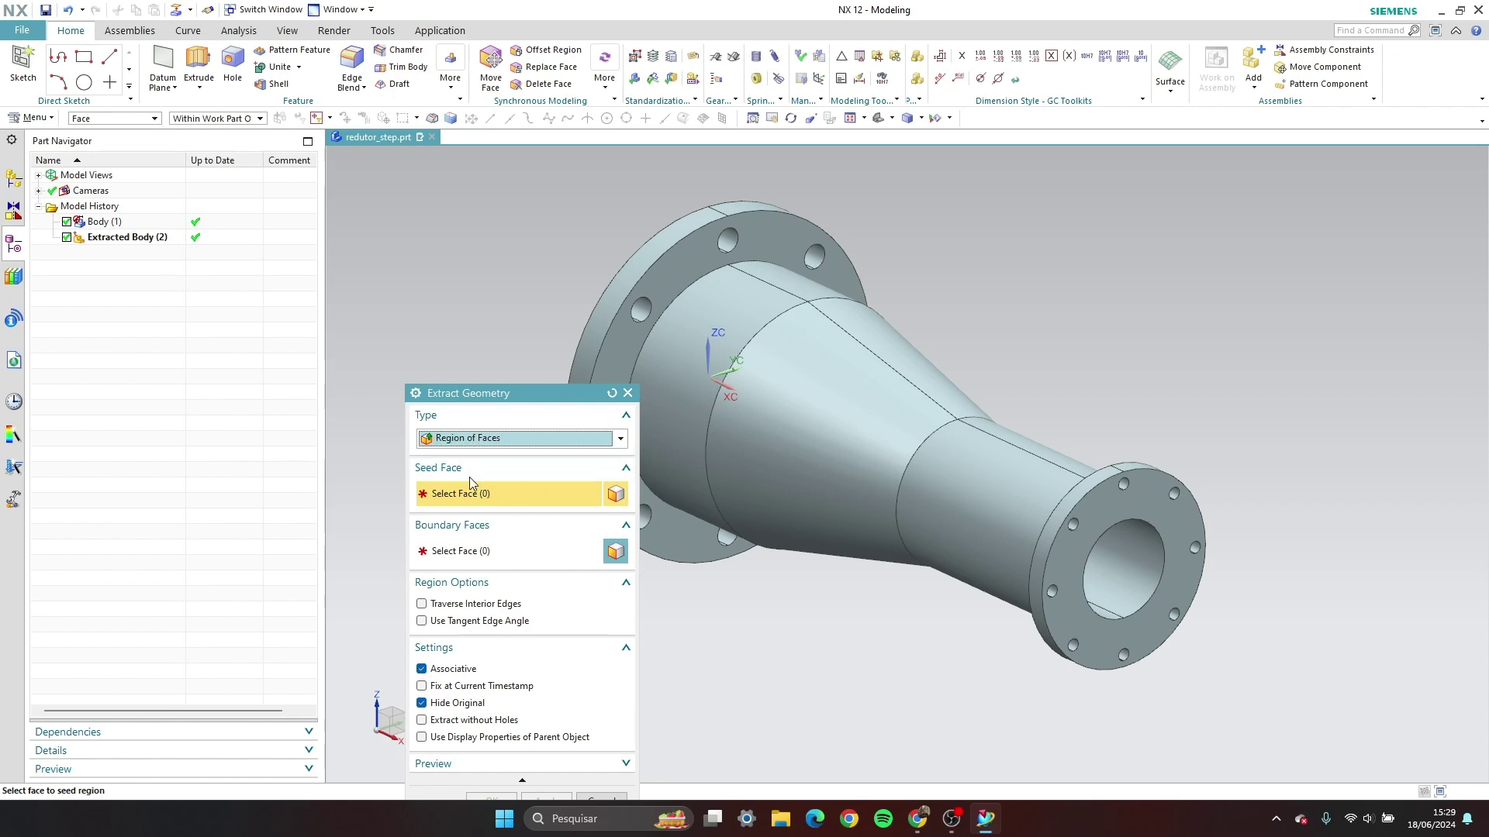
left_click(1132, 575)
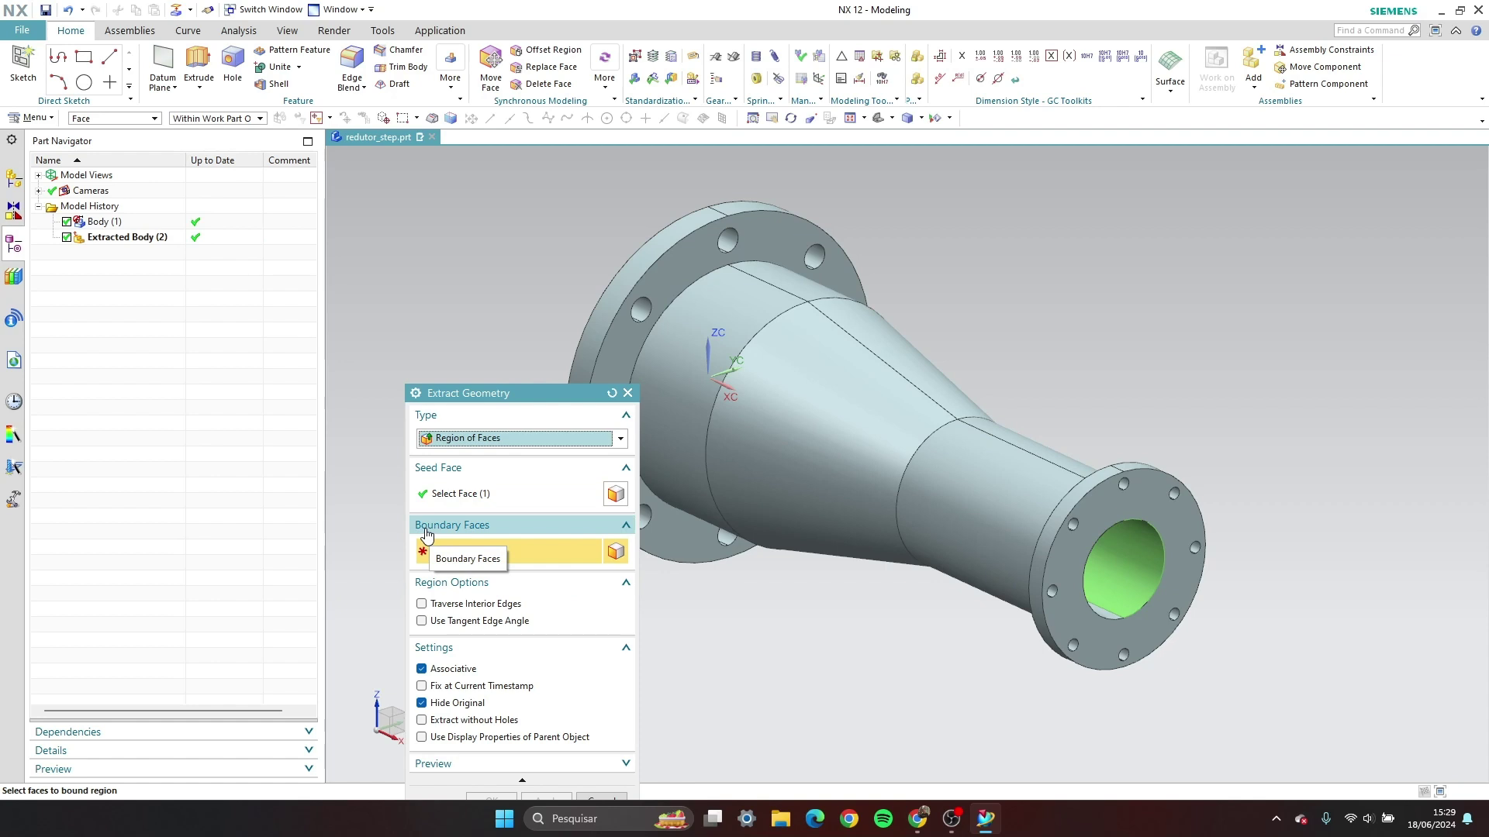
Choose the outer end faces of the small and large flanges as the boundary faces of the region
left_click(1149, 505)
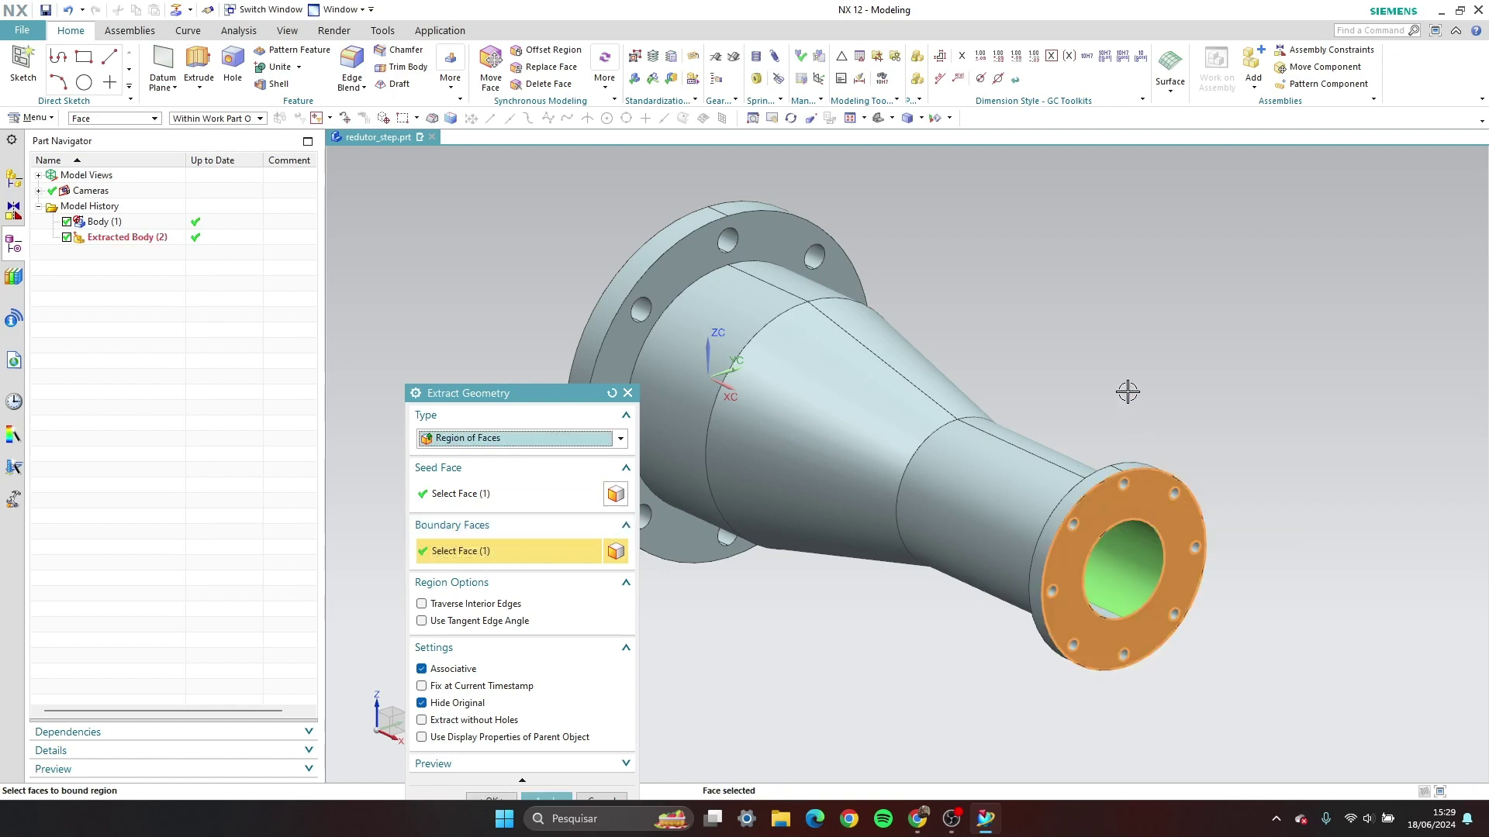
middle_click_drag(1126, 388, 1287, 382)
left_click(927, 357)
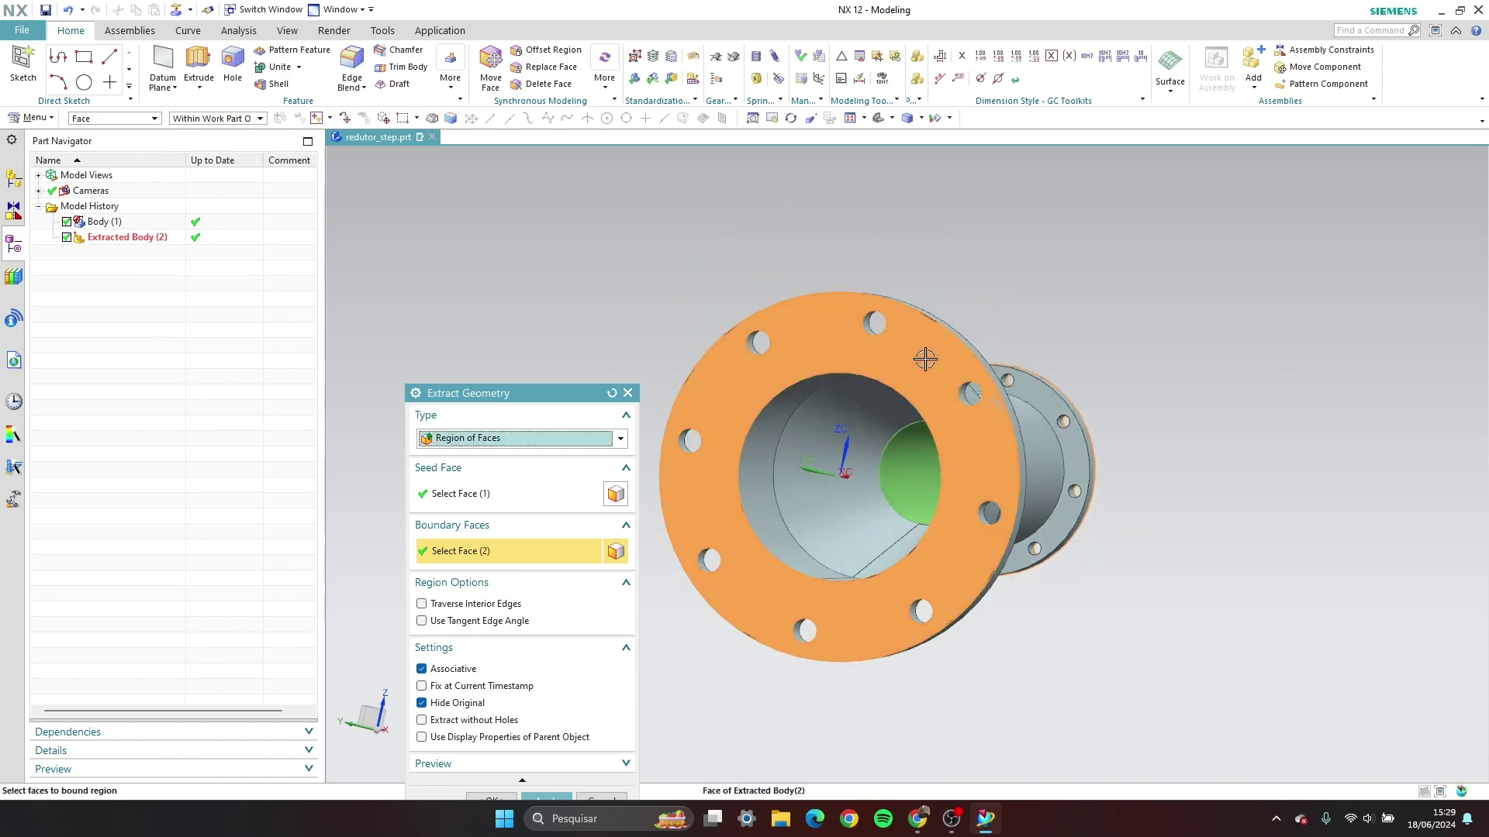
Create the extracted region with Associative and Hide Original enabled
middle_click_drag(1161, 334, 1018, 370)
scroll(898, 498, "down", 2)
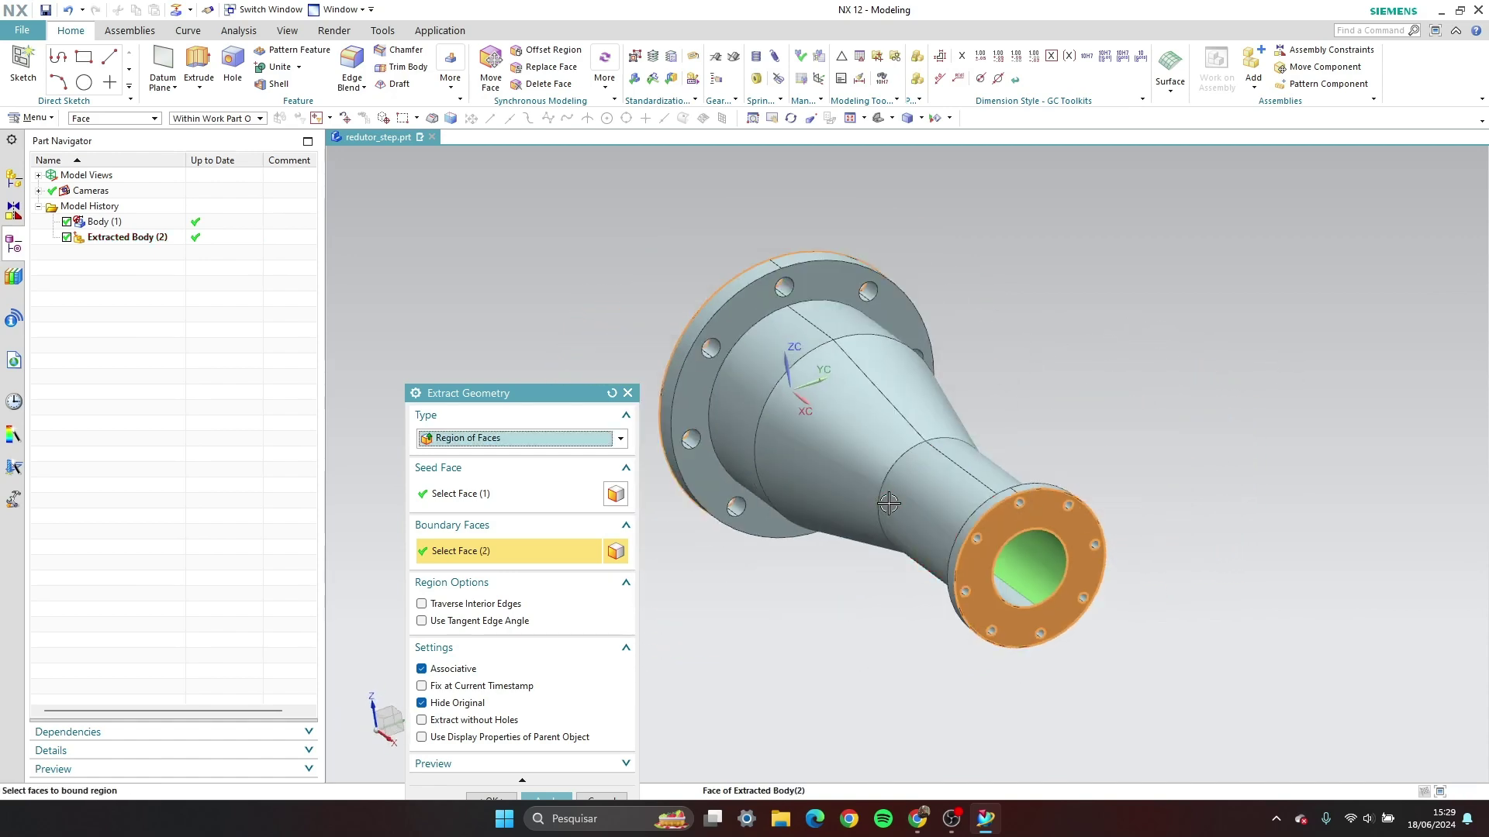
scroll(968, 665, "up", 3)
left_click_drag(547, 399, 510, 247)
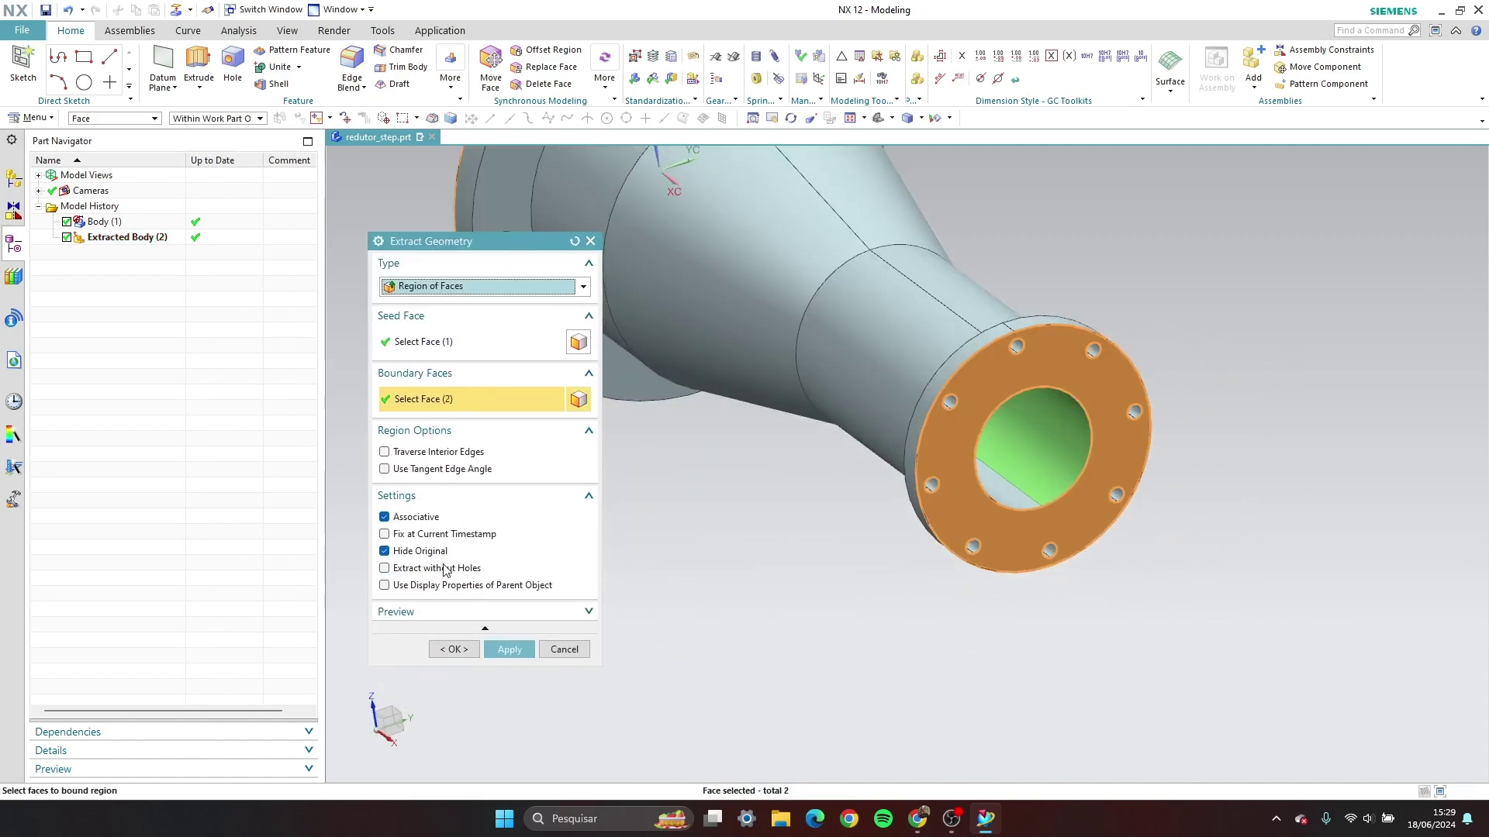
left_click(444, 496)
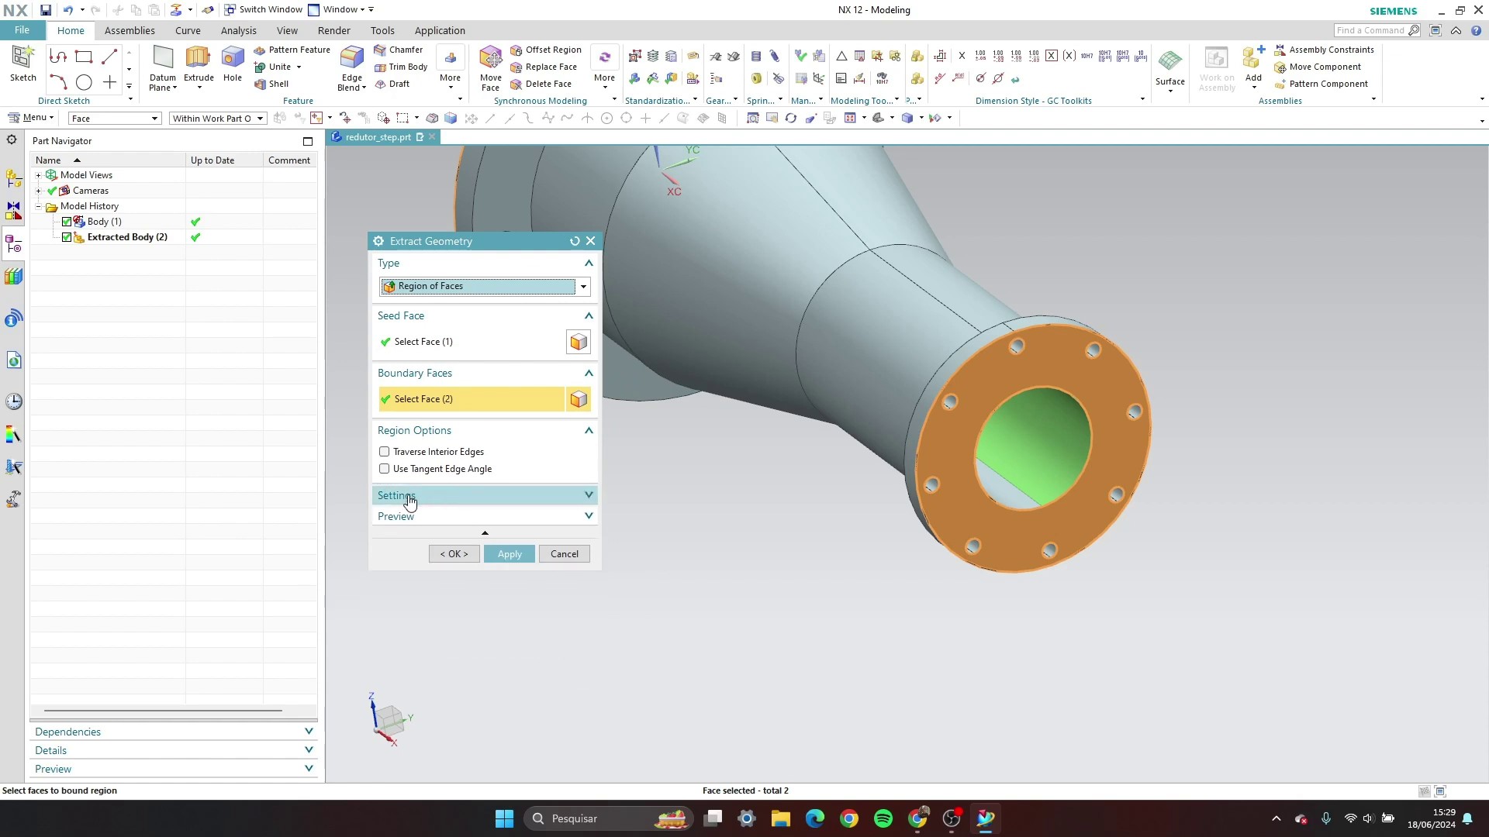
left_click(410, 498)
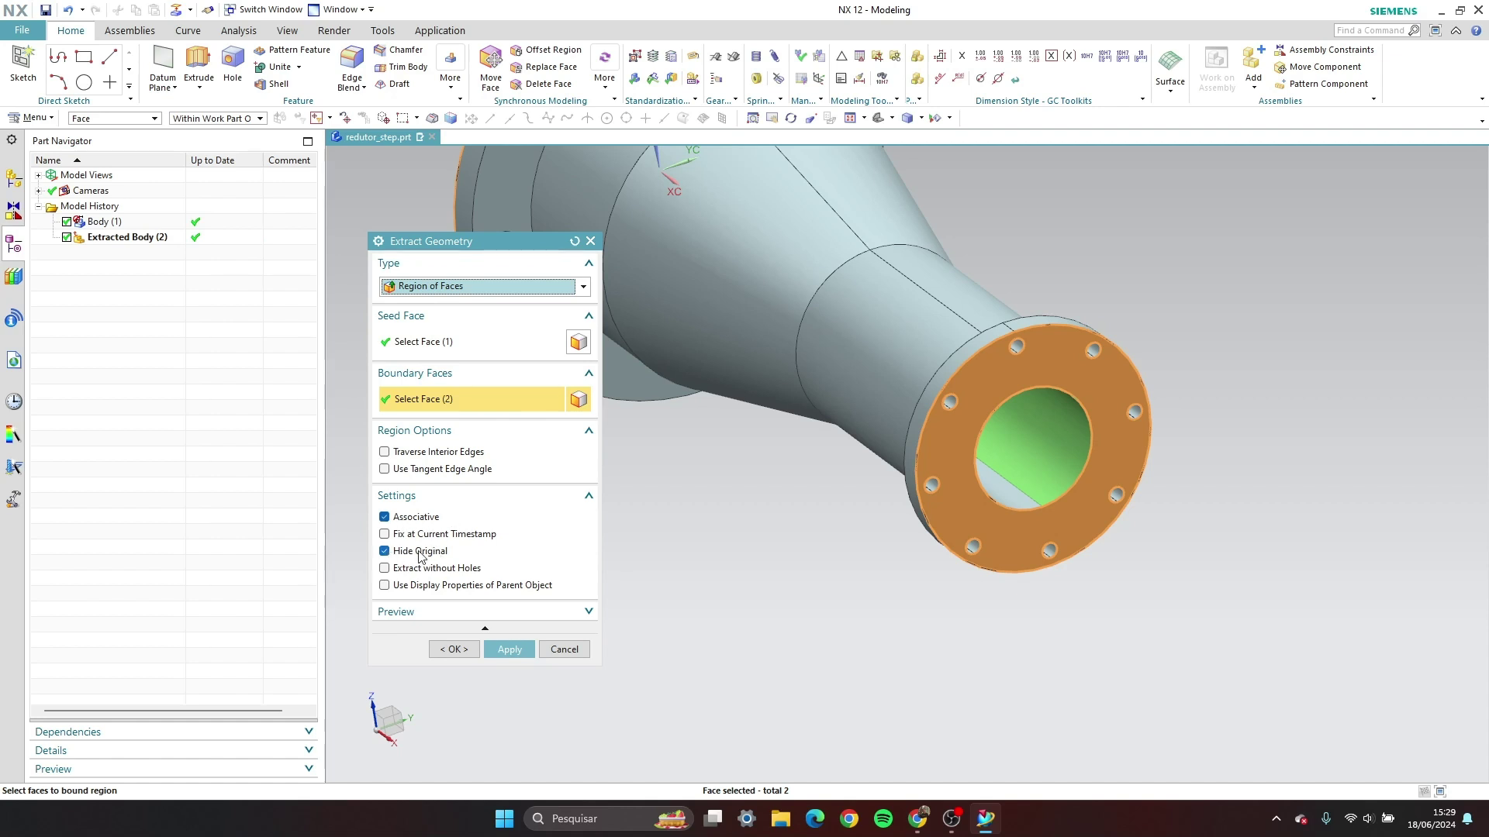
left_click(509, 650)
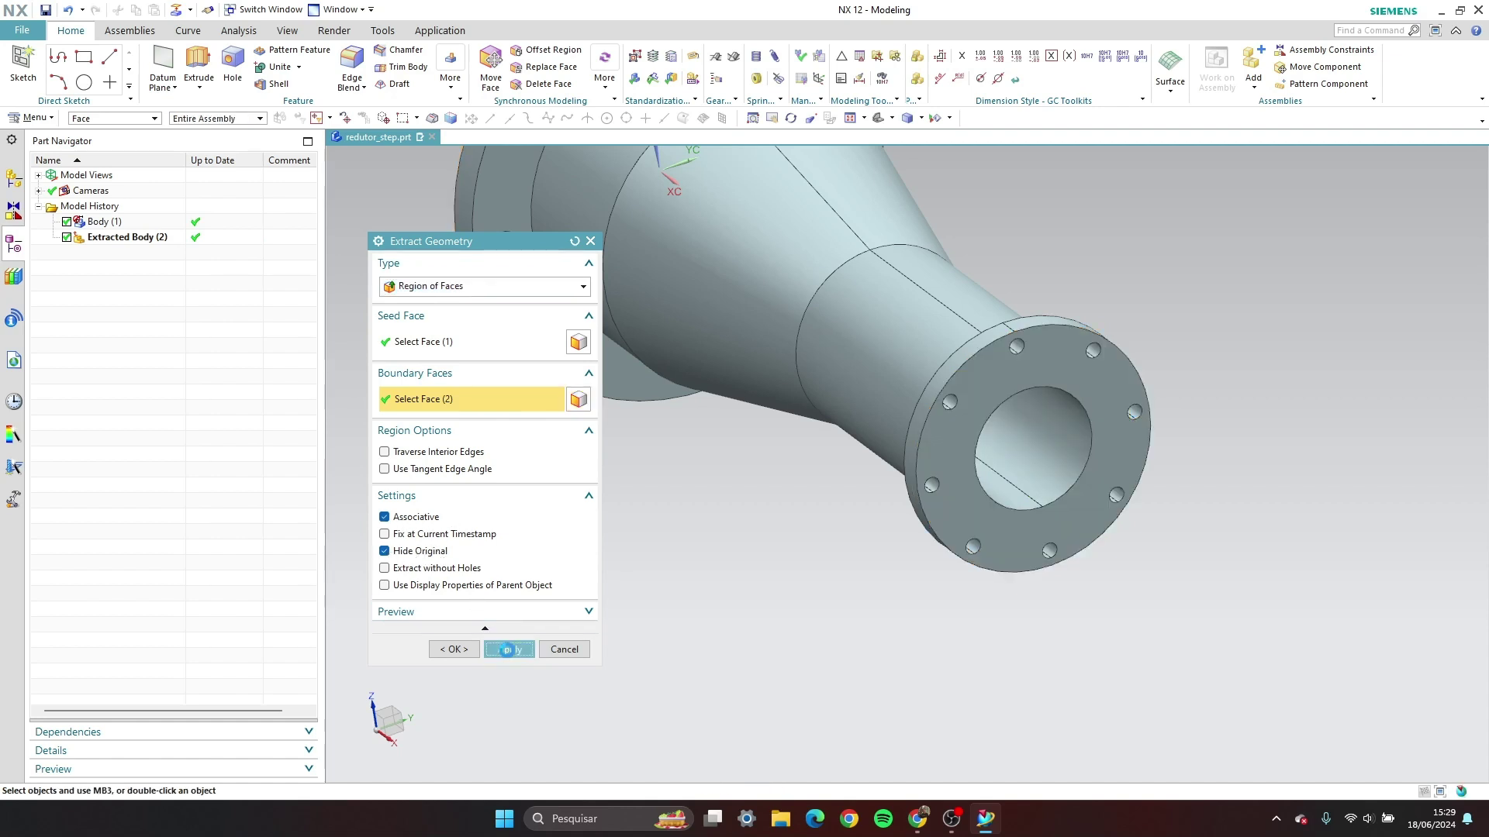
key("Escape")
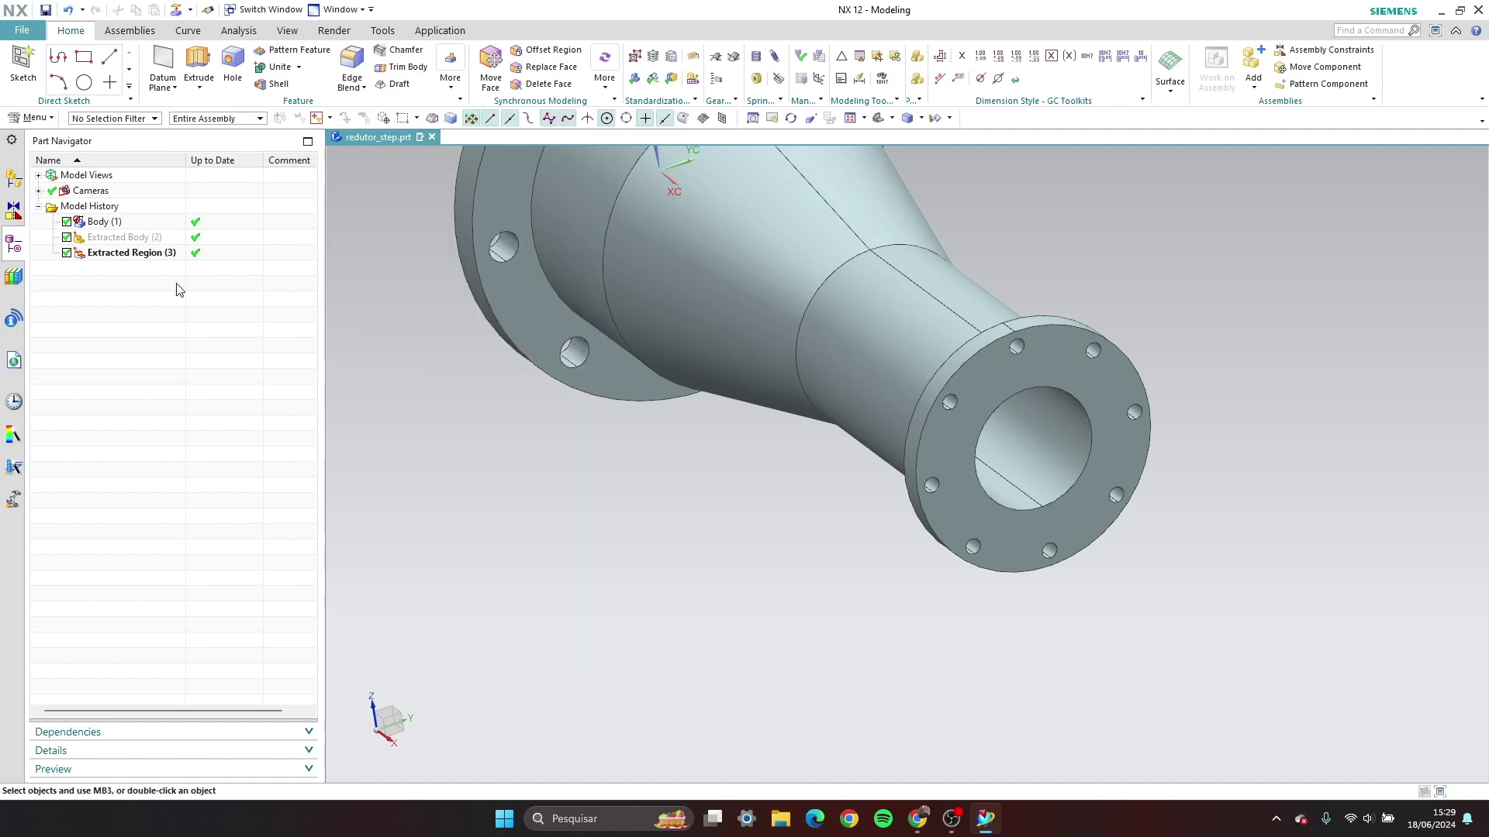
Hide the original Body (1) so only the extracted inner region is displayed
right_click(98, 225)
left_click(118, 233)
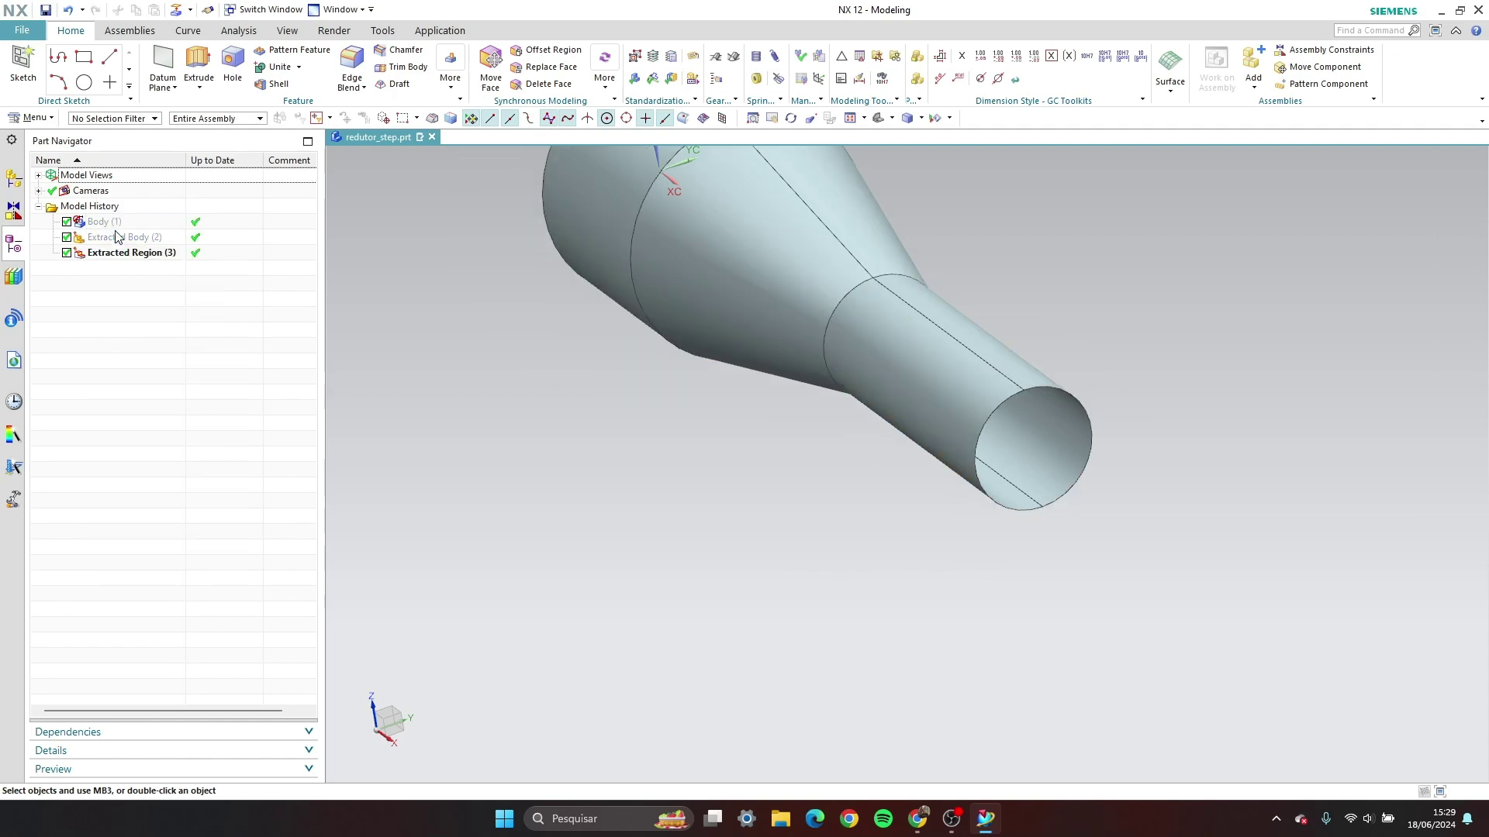
Examine the extracted inner surface and its open ends from several angles
scroll(728, 541, "down", 3)
scroll(907, 342, "up", 3)
middle_click_drag(907, 341, 1088, 180)
scroll(938, 479, "up", 5)
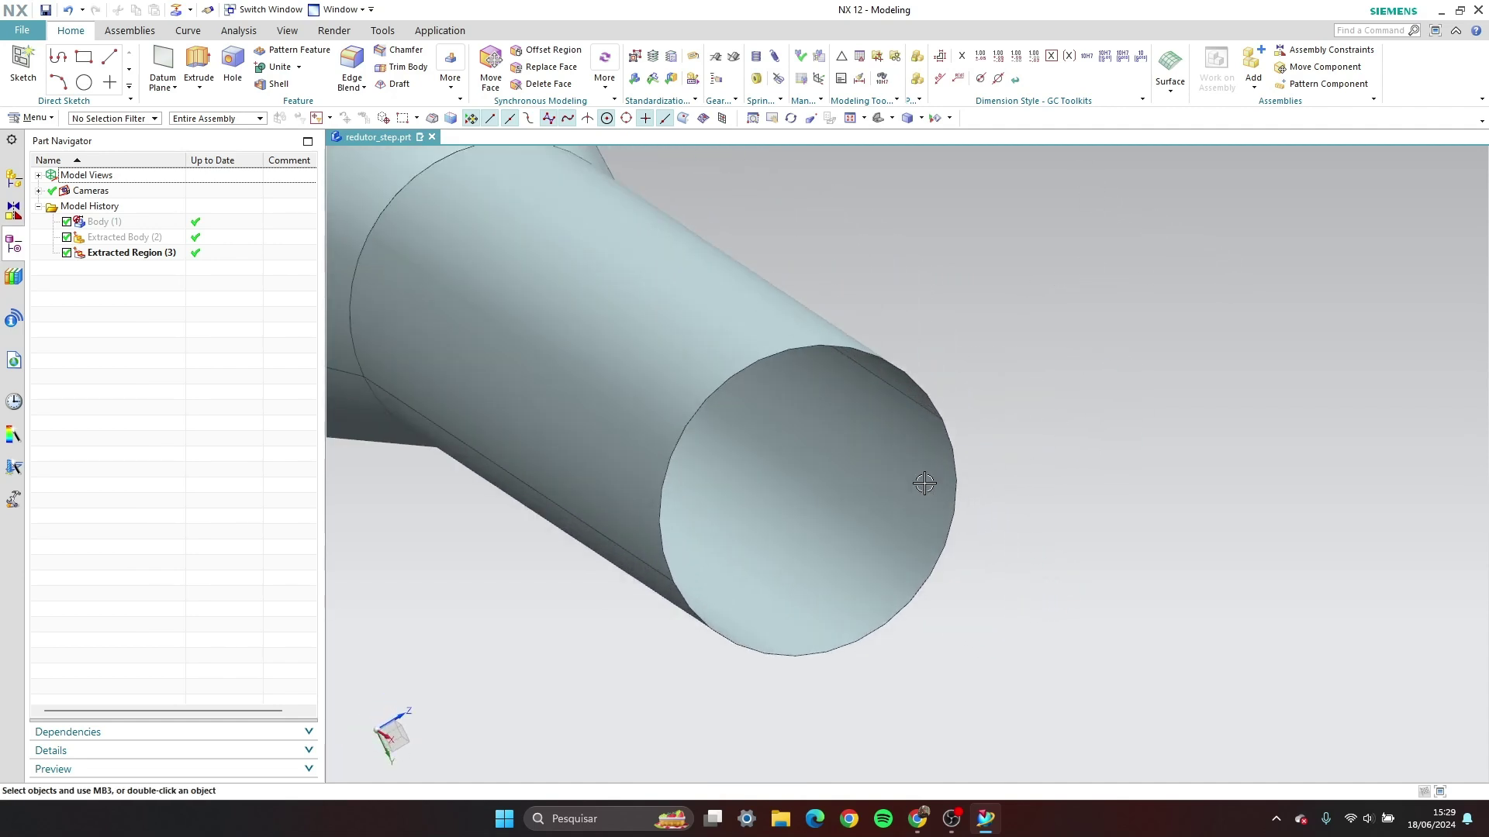
scroll(984, 496, "down", 7)
scroll(963, 487, "up", 3)
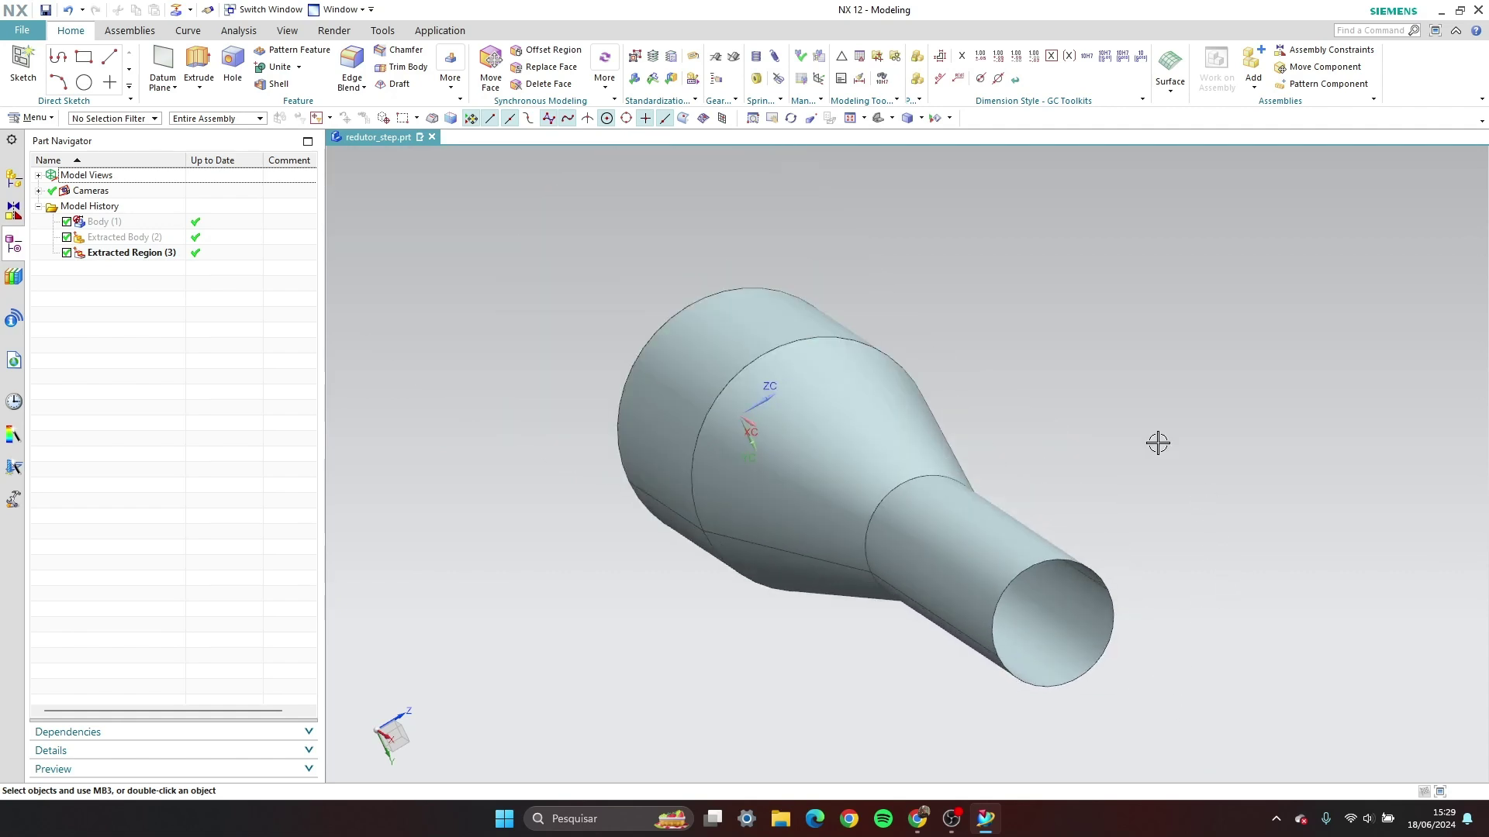
middle_click_drag(1147, 615, 1072, 614)
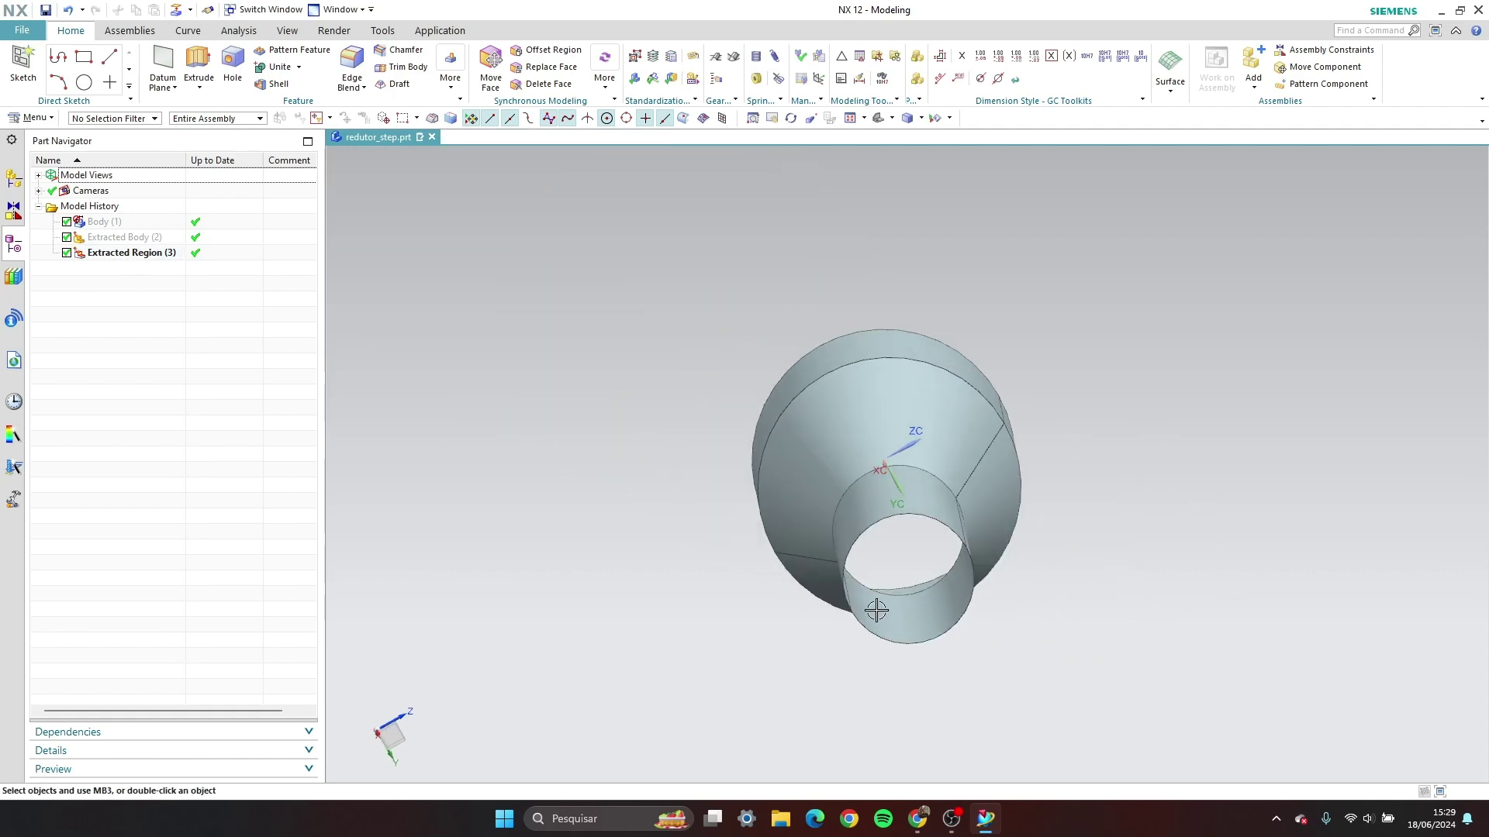
middle_click_drag(904, 607, 1078, 629)
middle_click_drag(1109, 485, 1020, 508)
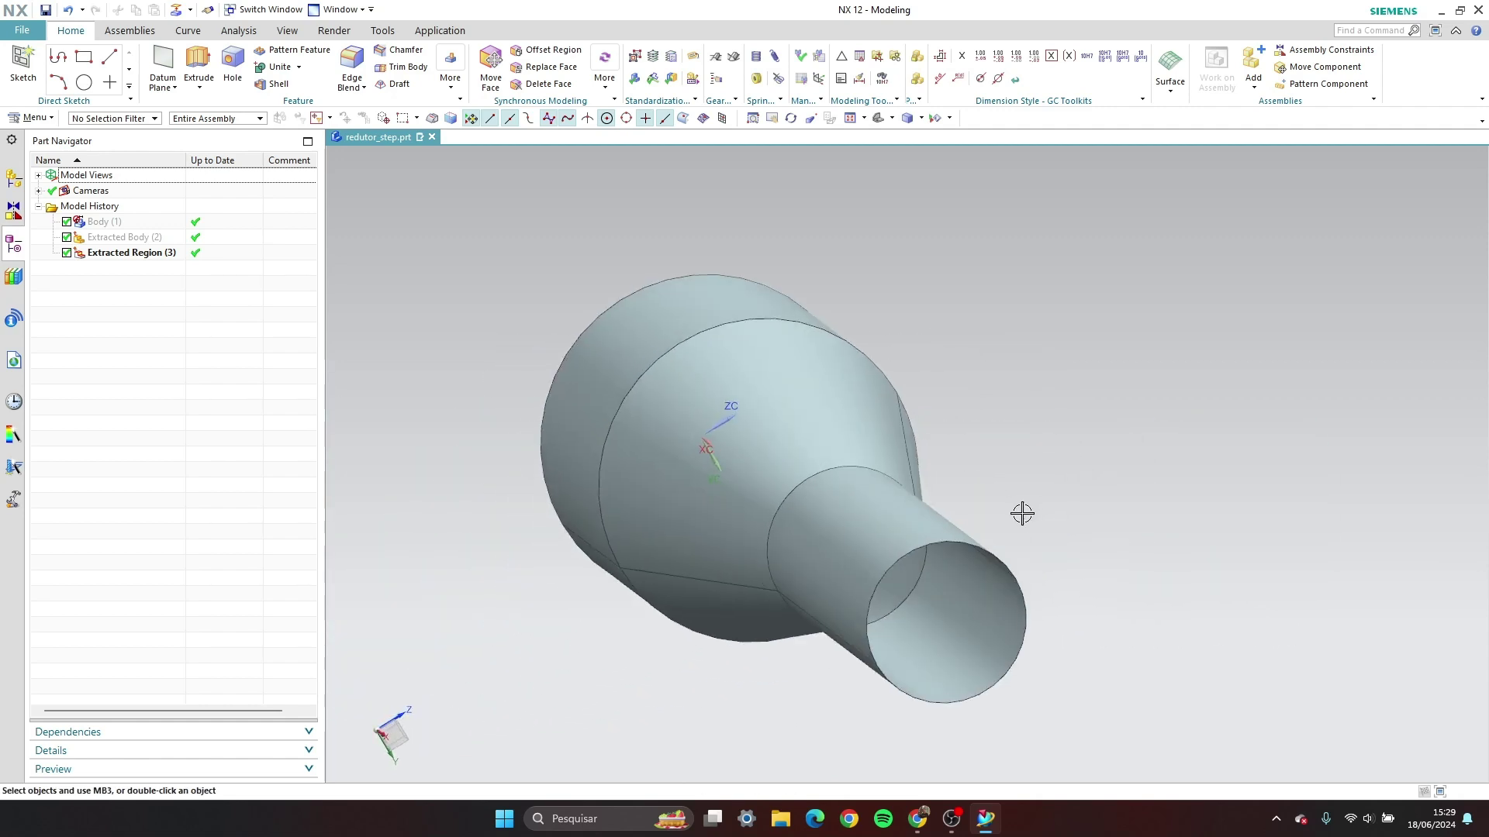
scroll(1020, 508, "down", 2)
left_click(489, 266)
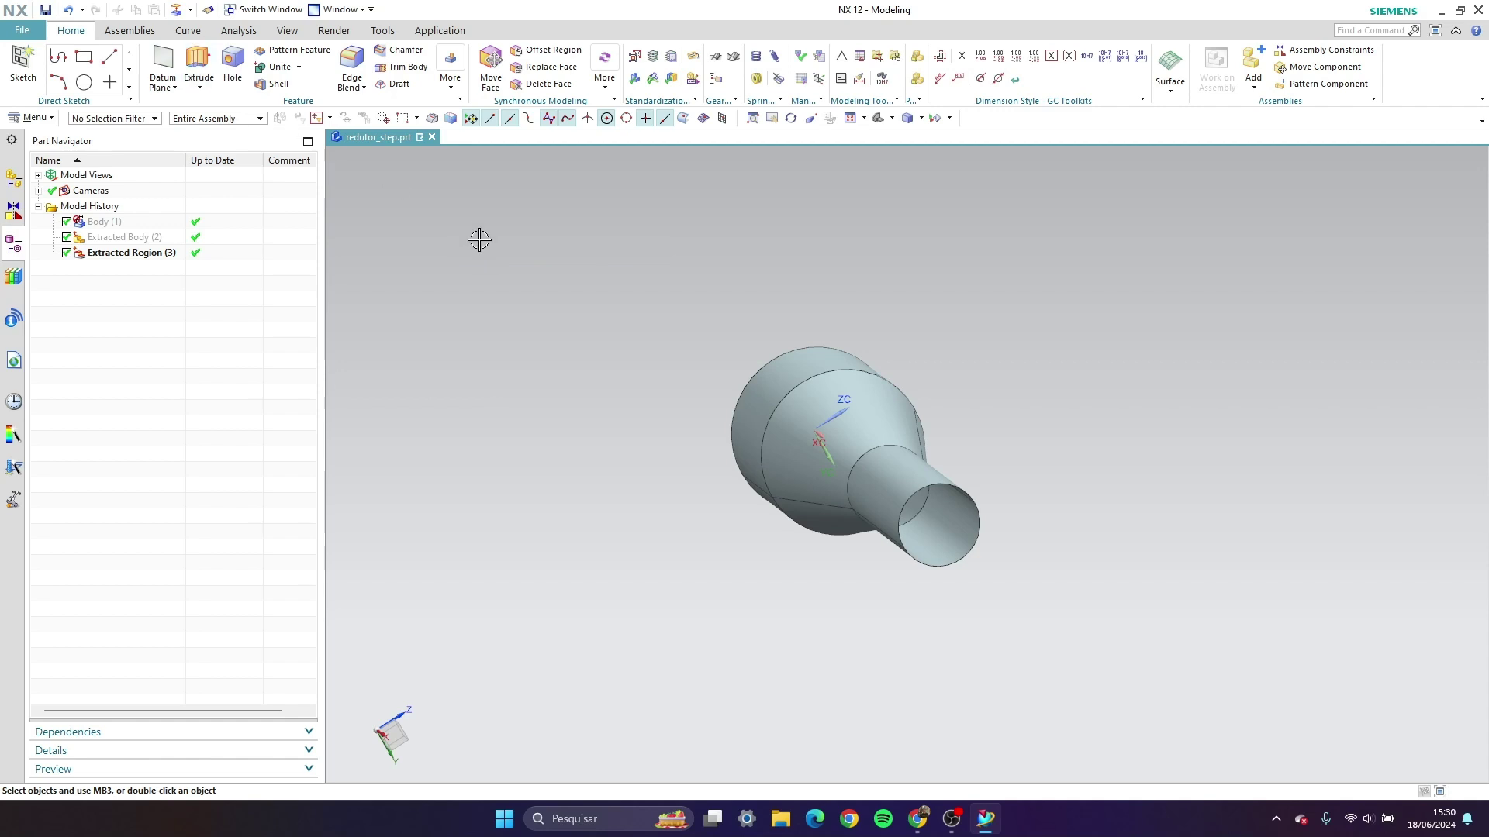
Start a Fill Surface bounded by the two circular edge segments at the narrow open end of the extracted region
left_click(1177, 91)
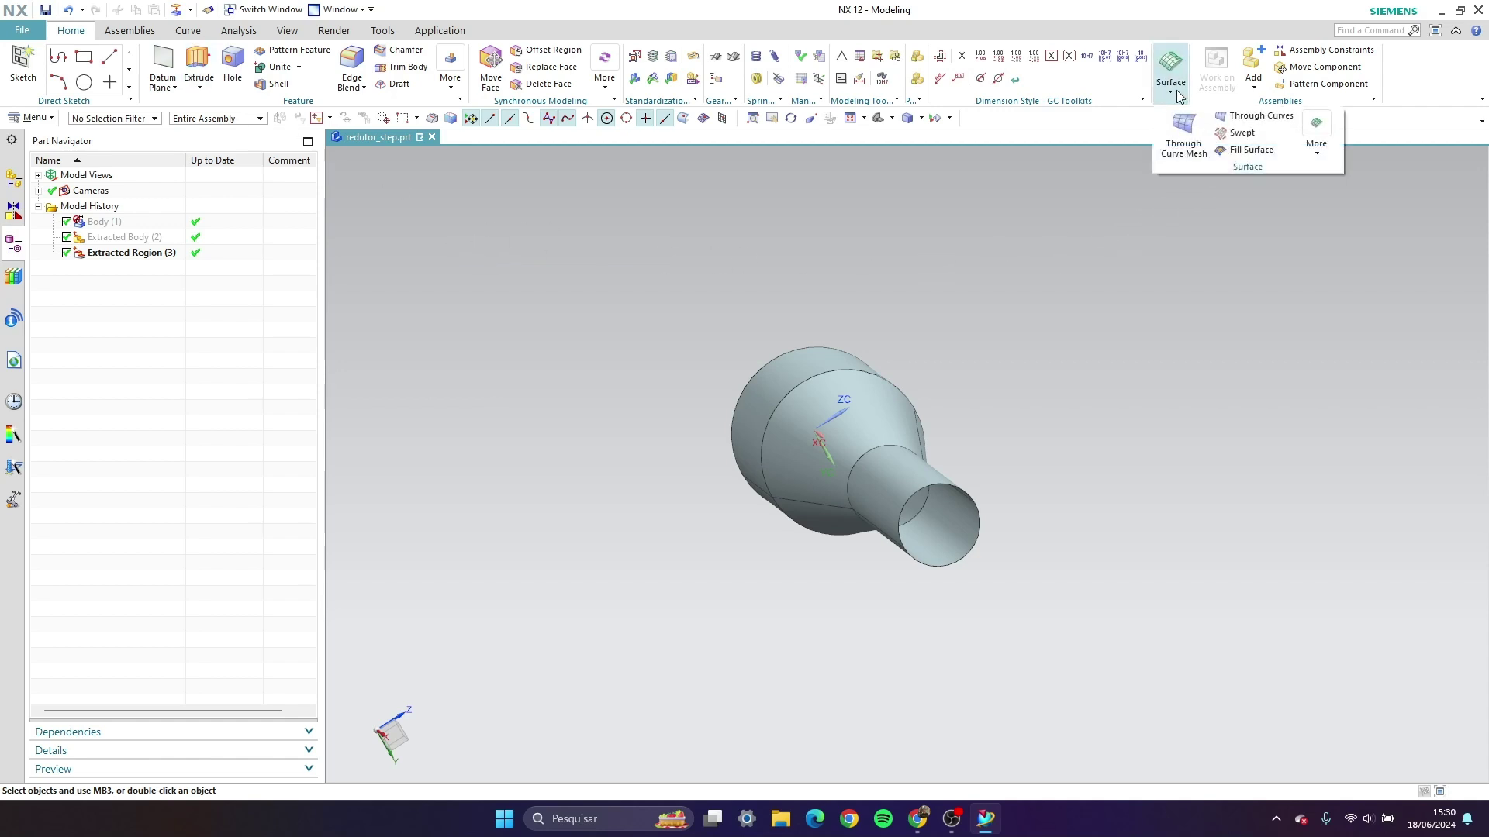
left_click(1252, 152)
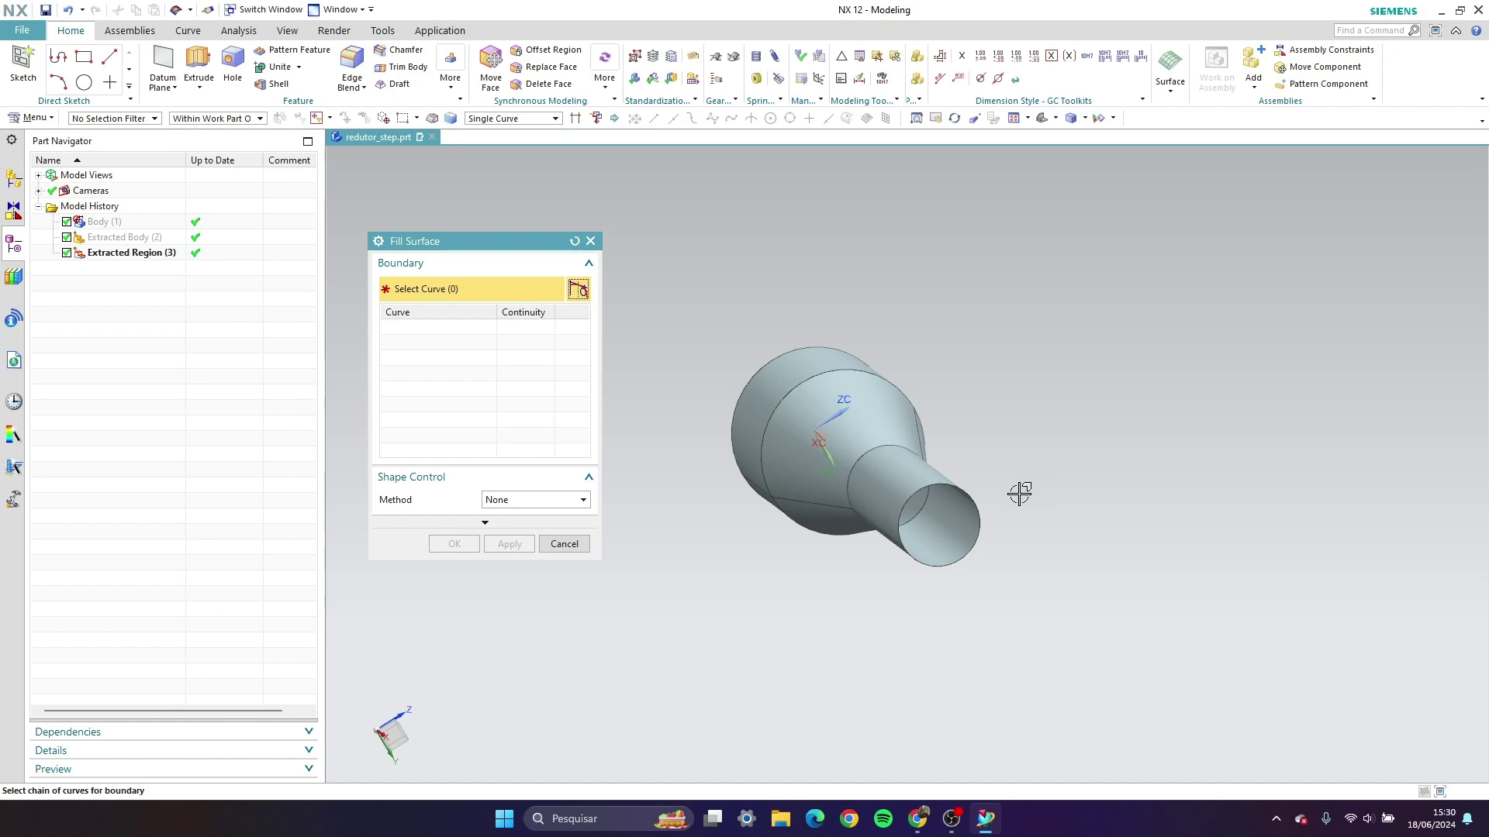
scroll(1019, 504, "up", 1)
scroll(866, 471, "up", 1)
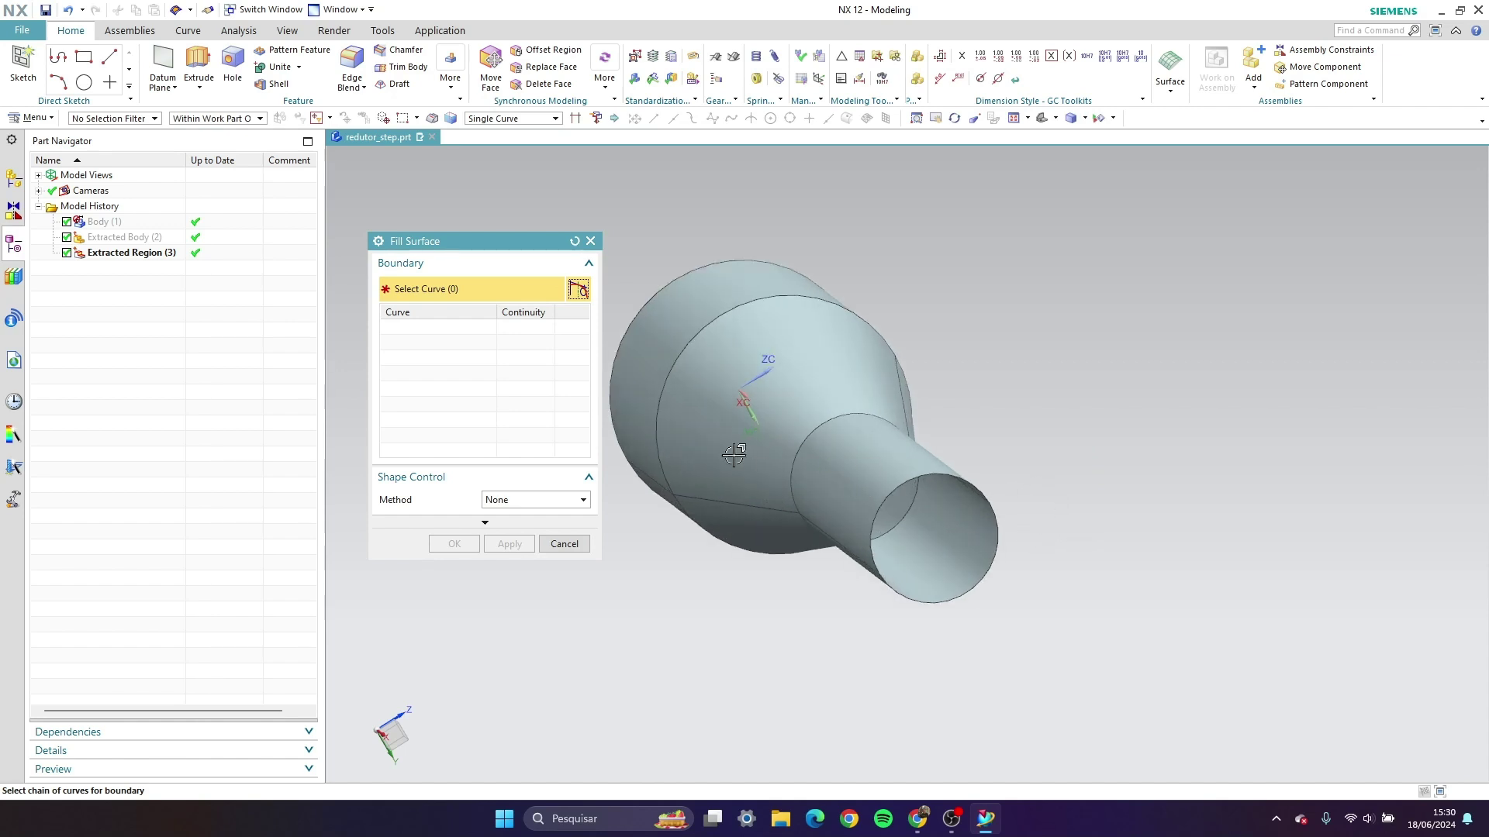
scroll(937, 555, "up", 2)
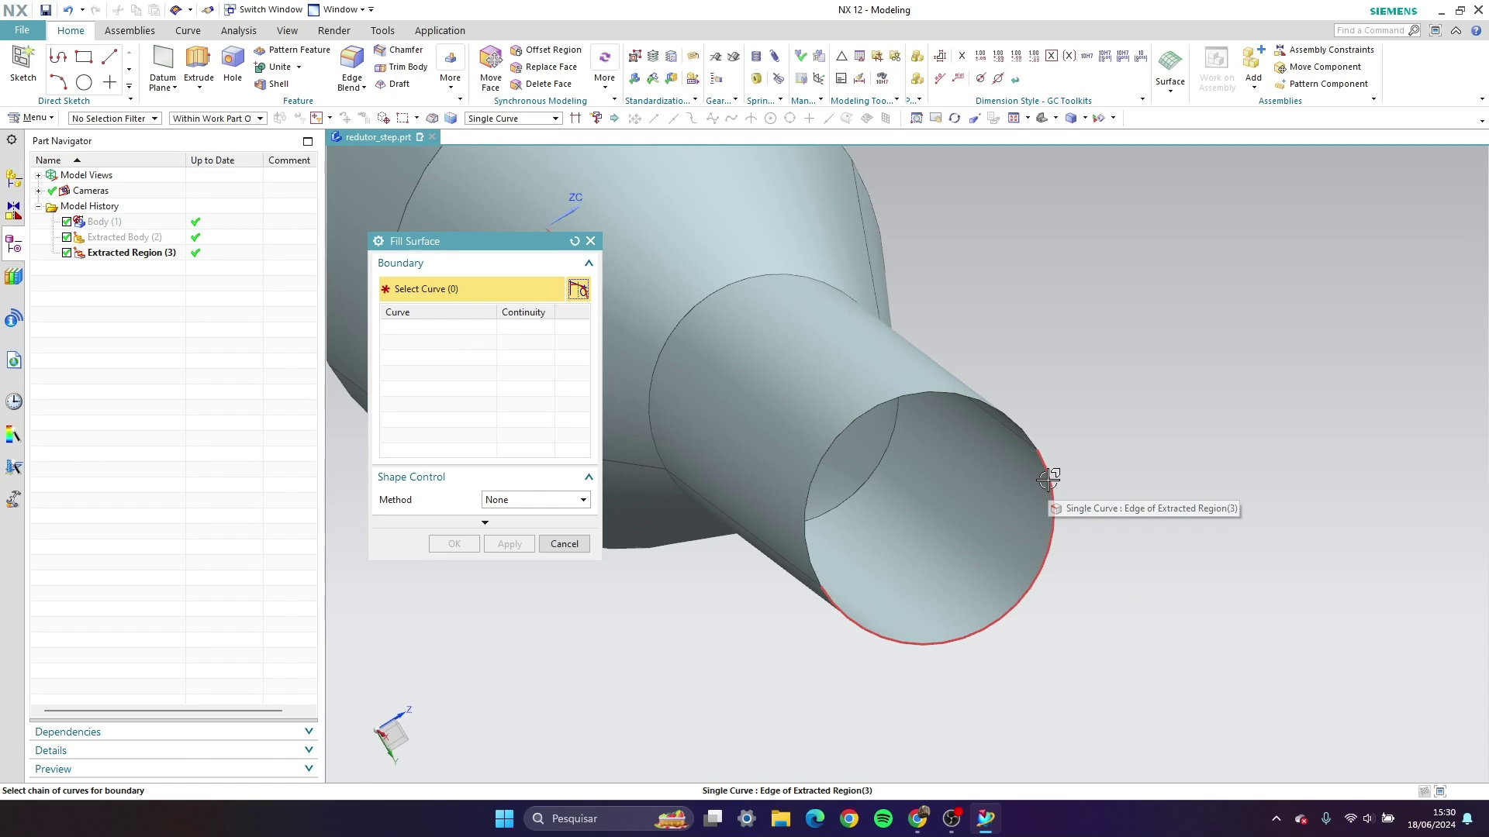
left_click(1048, 480)
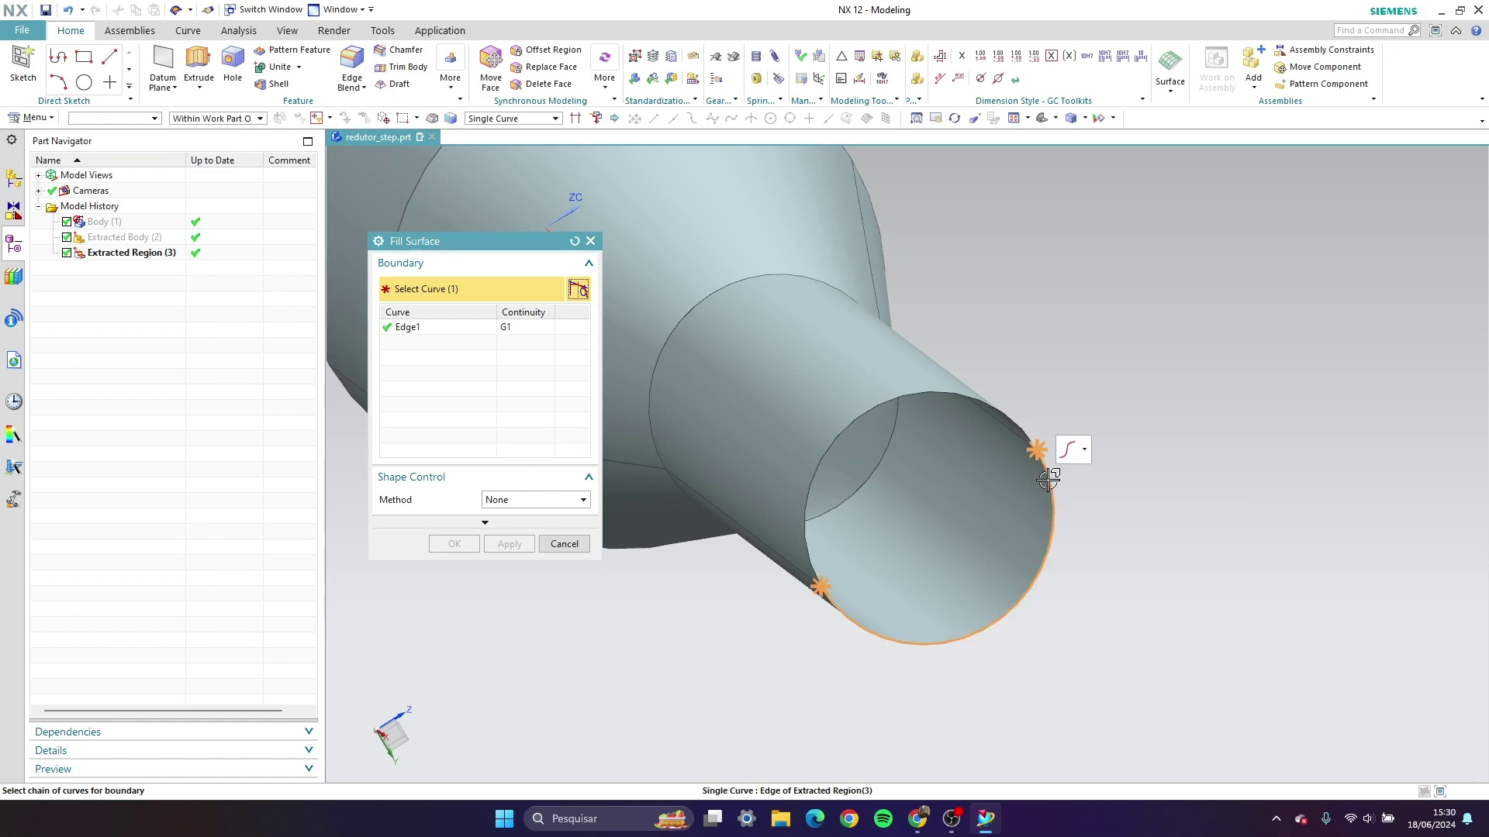
scroll(1186, 566, "up", 1)
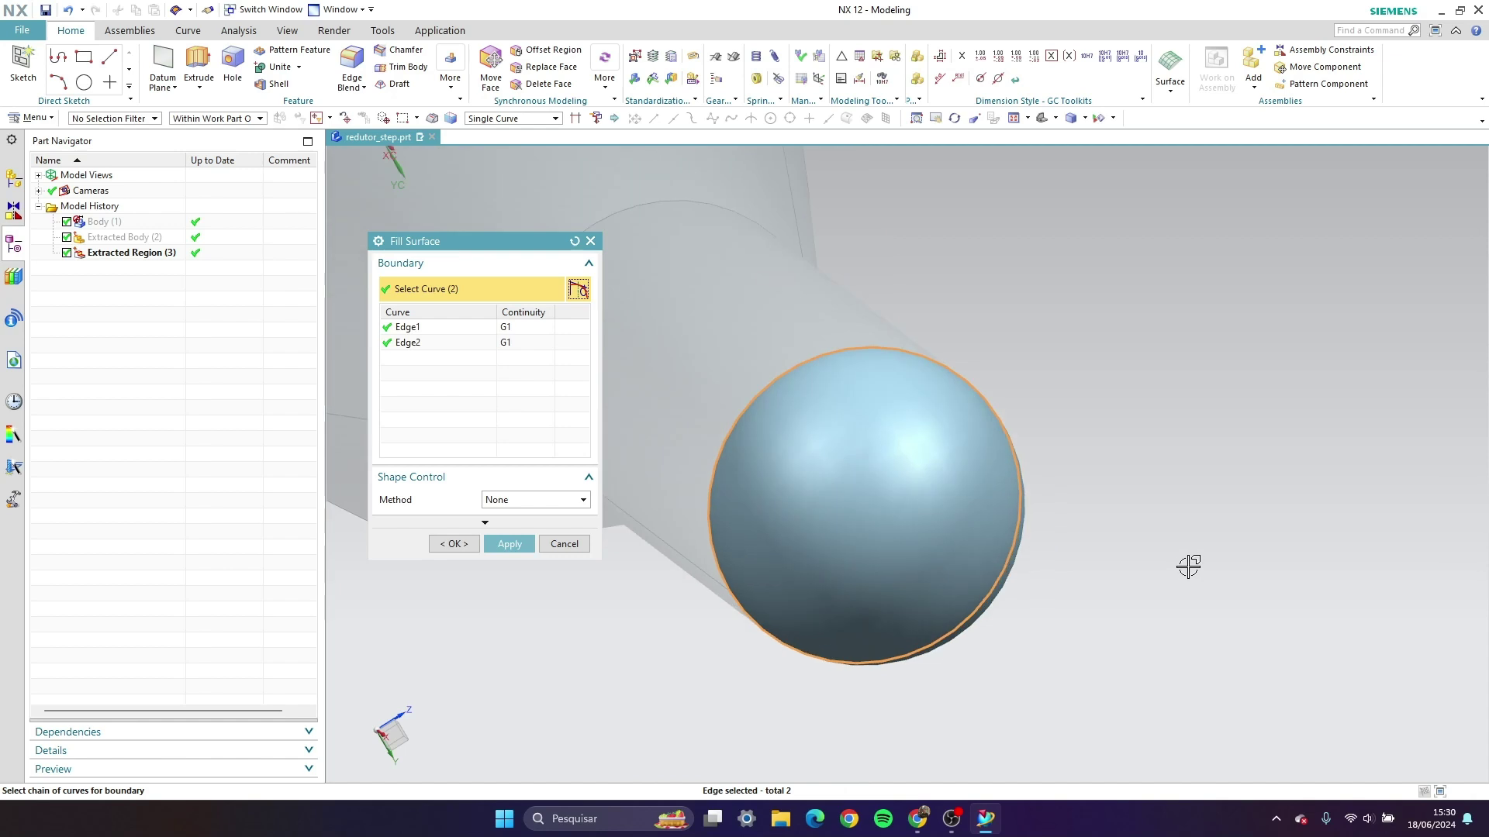
Set the continuity of both boundary edges of the fill surface to G0 to make the cap flat
mouse_move(1186, 566)
middle_mouse_down()
mouse_move(1207, 553)
mouse_move(1194, 576)
middle_mouse_up()
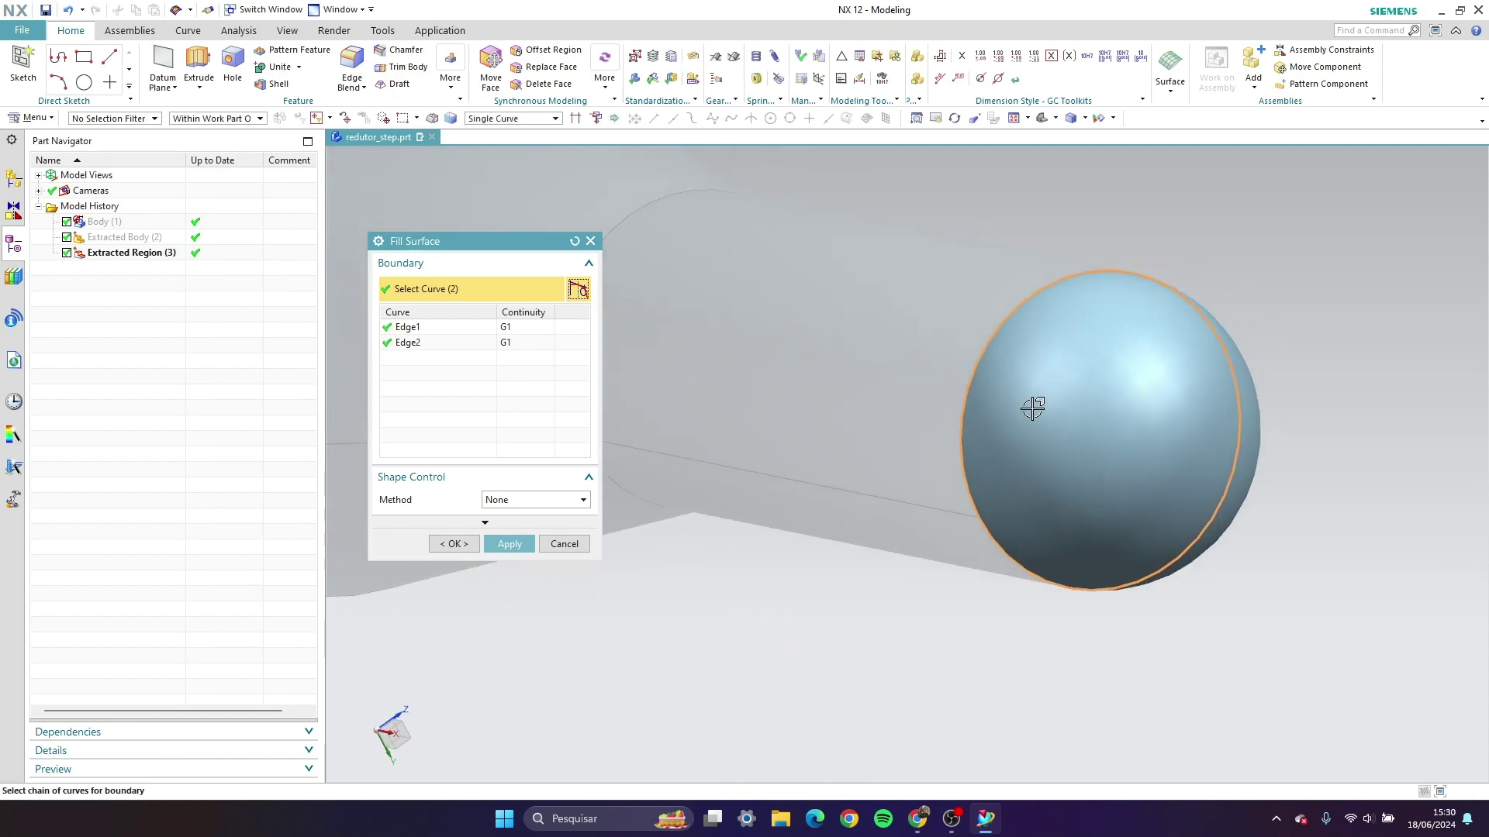
scroll(1024, 496, "down", 2)
scroll(1016, 525, "up", 1)
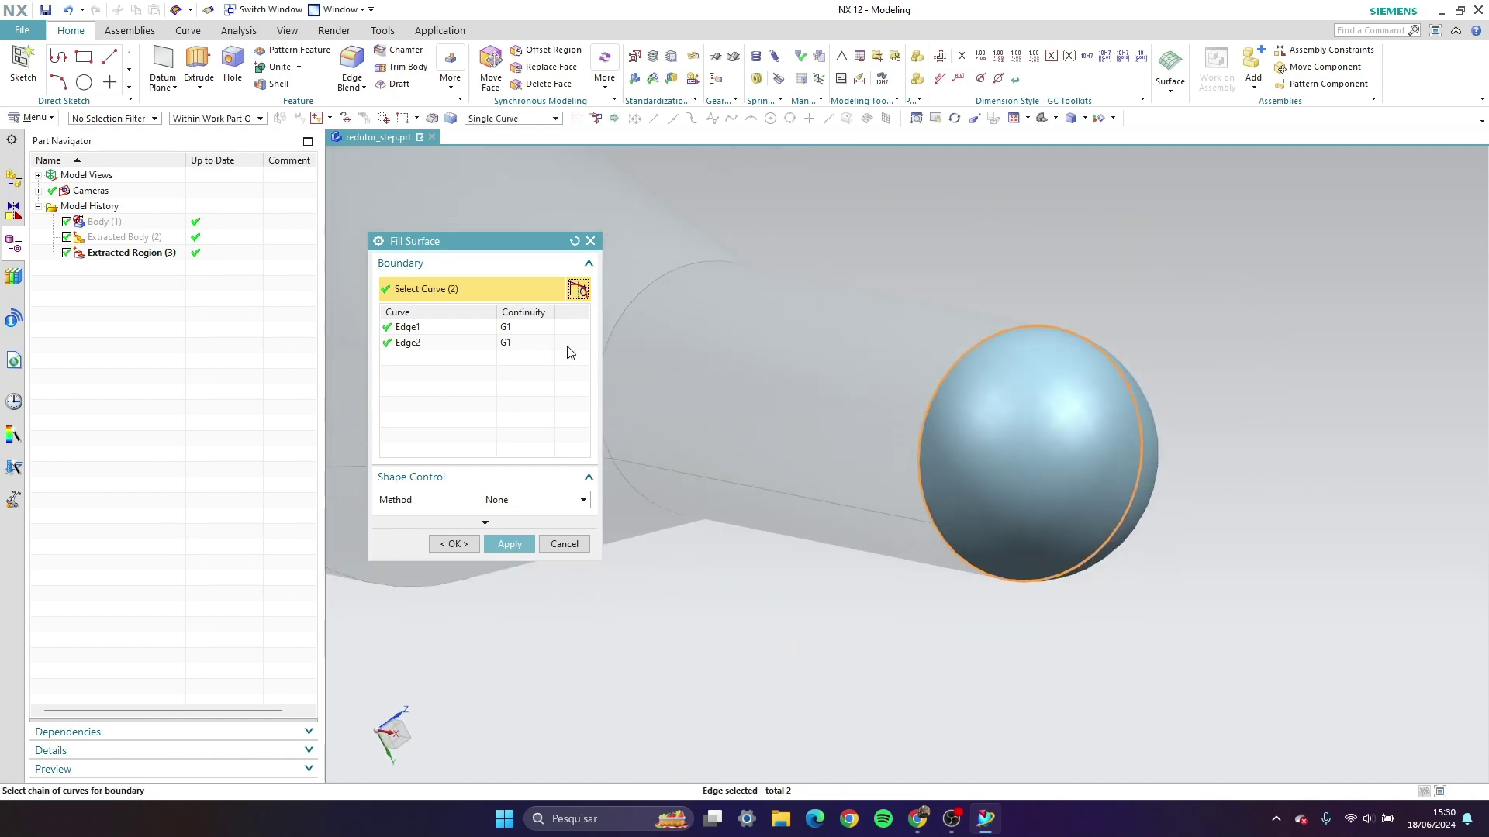
middle_click_drag(964, 595, 1077, 488)
scroll(1066, 622, "up", 3)
scroll(1037, 511, "down", 2)
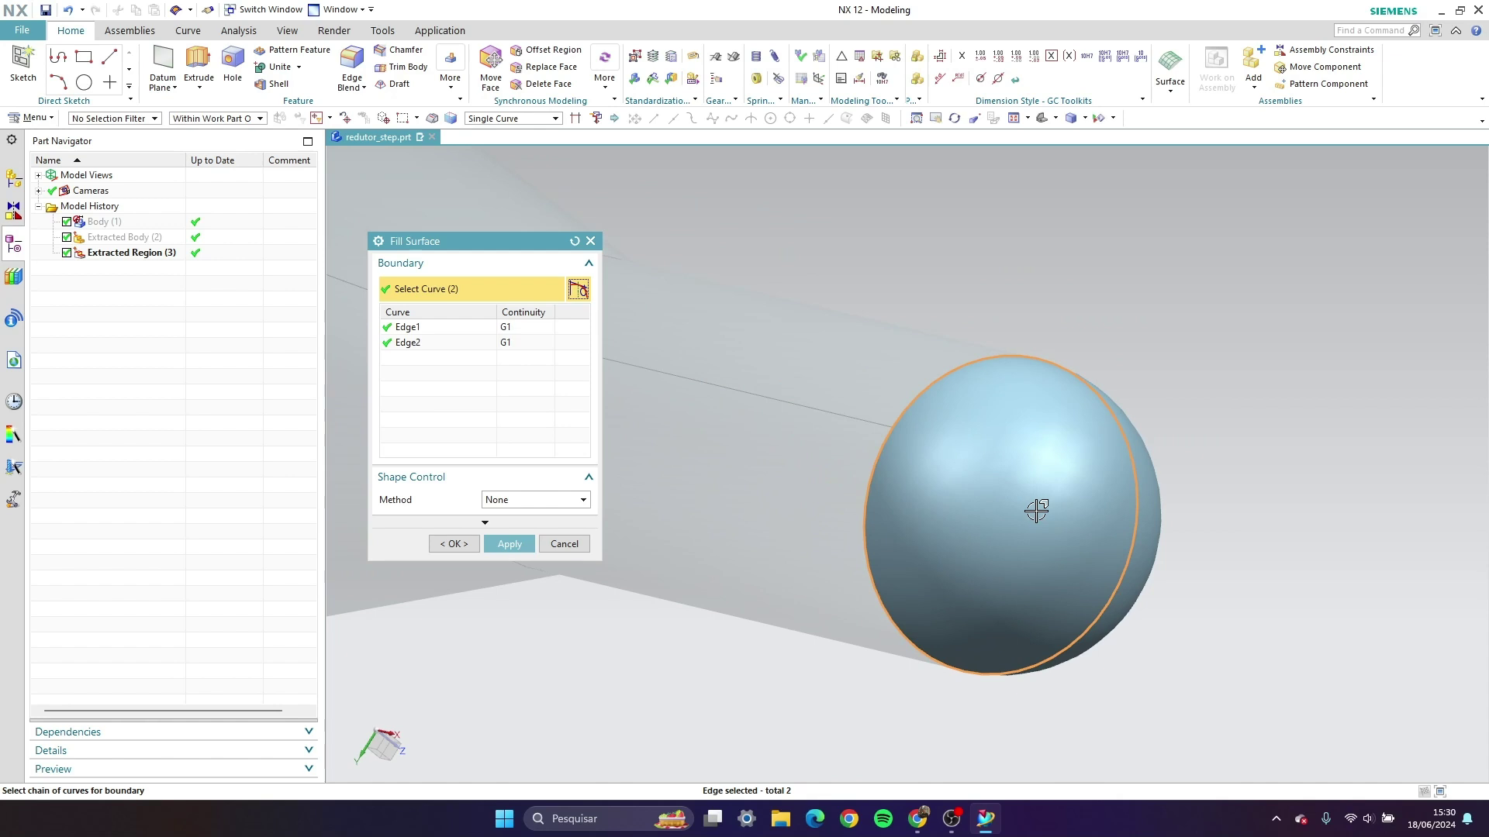
mouse_move(1106, 583)
middle_mouse_down()
mouse_move(1150, 579)
mouse_move(1114, 581)
middle_mouse_up()
scroll(1114, 582, "down", 2)
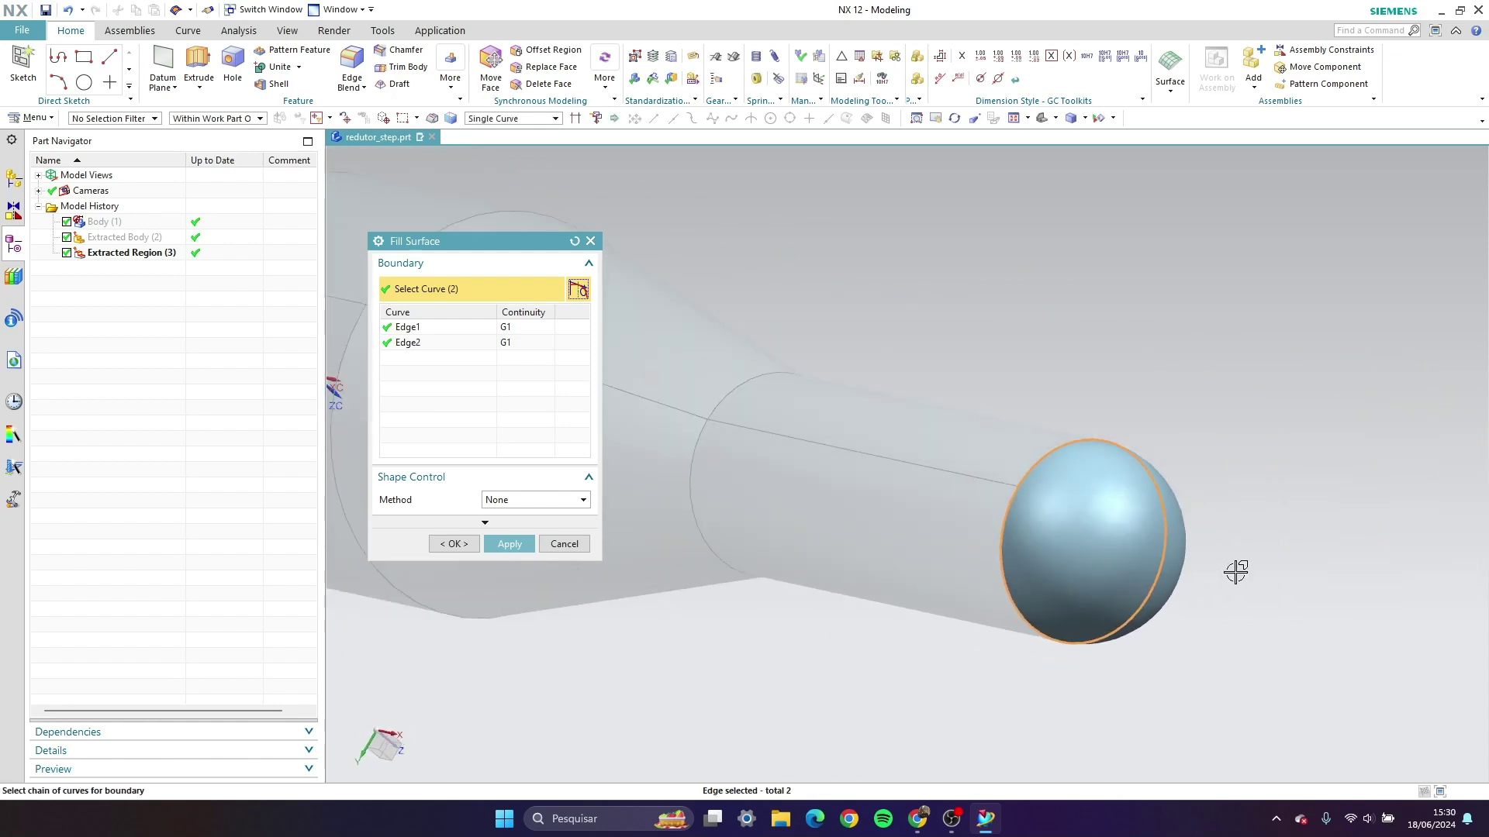
scroll(1236, 573, "up", 3)
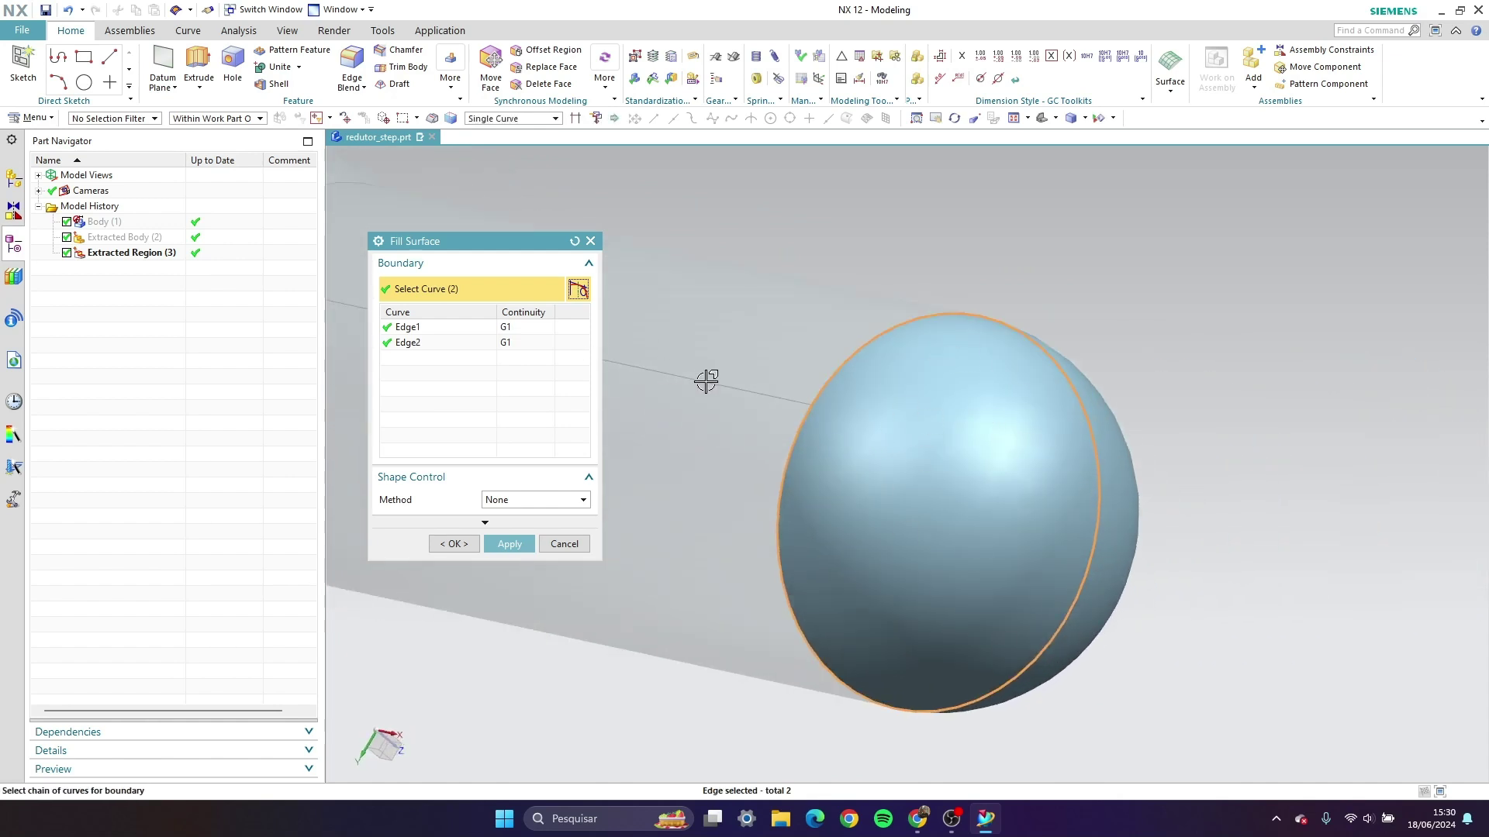
left_click(512, 332)
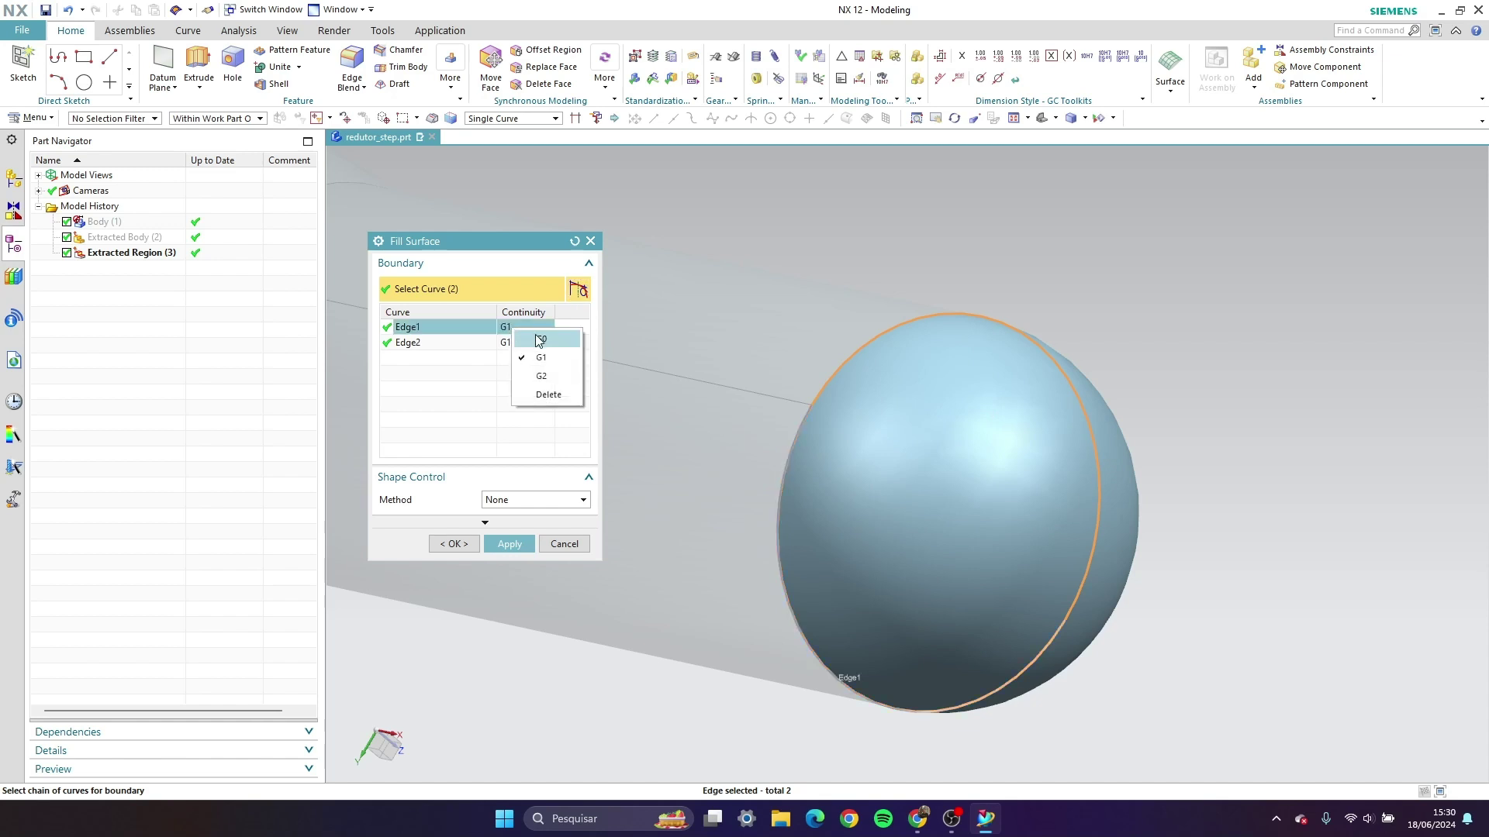
left_click(538, 344)
left_click(517, 345)
left_click(535, 352)
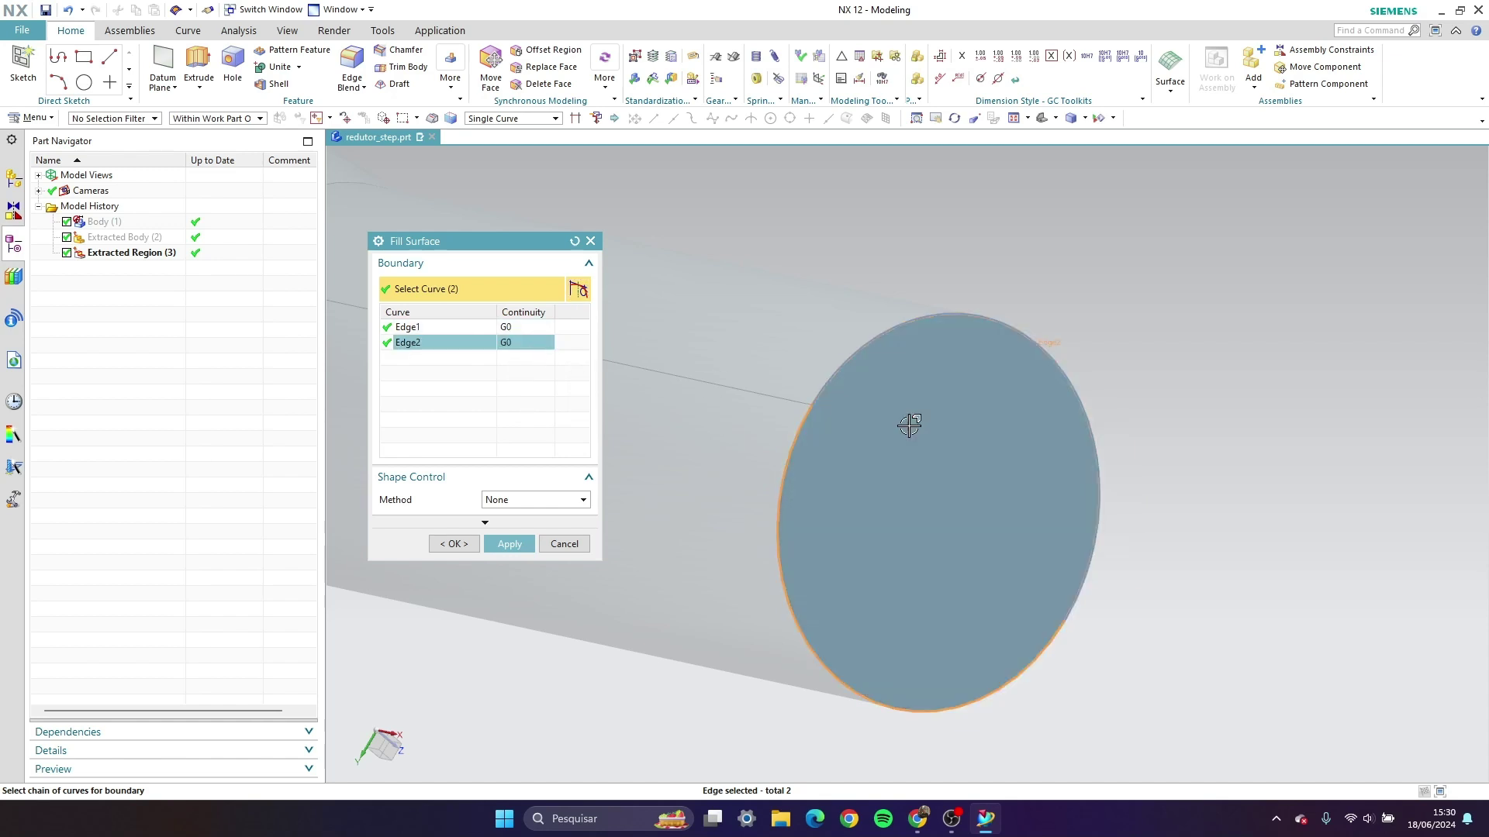
Apply the fill surface to cap the narrow end of the extracted region
middle_click_drag(907, 423, 1080, 505)
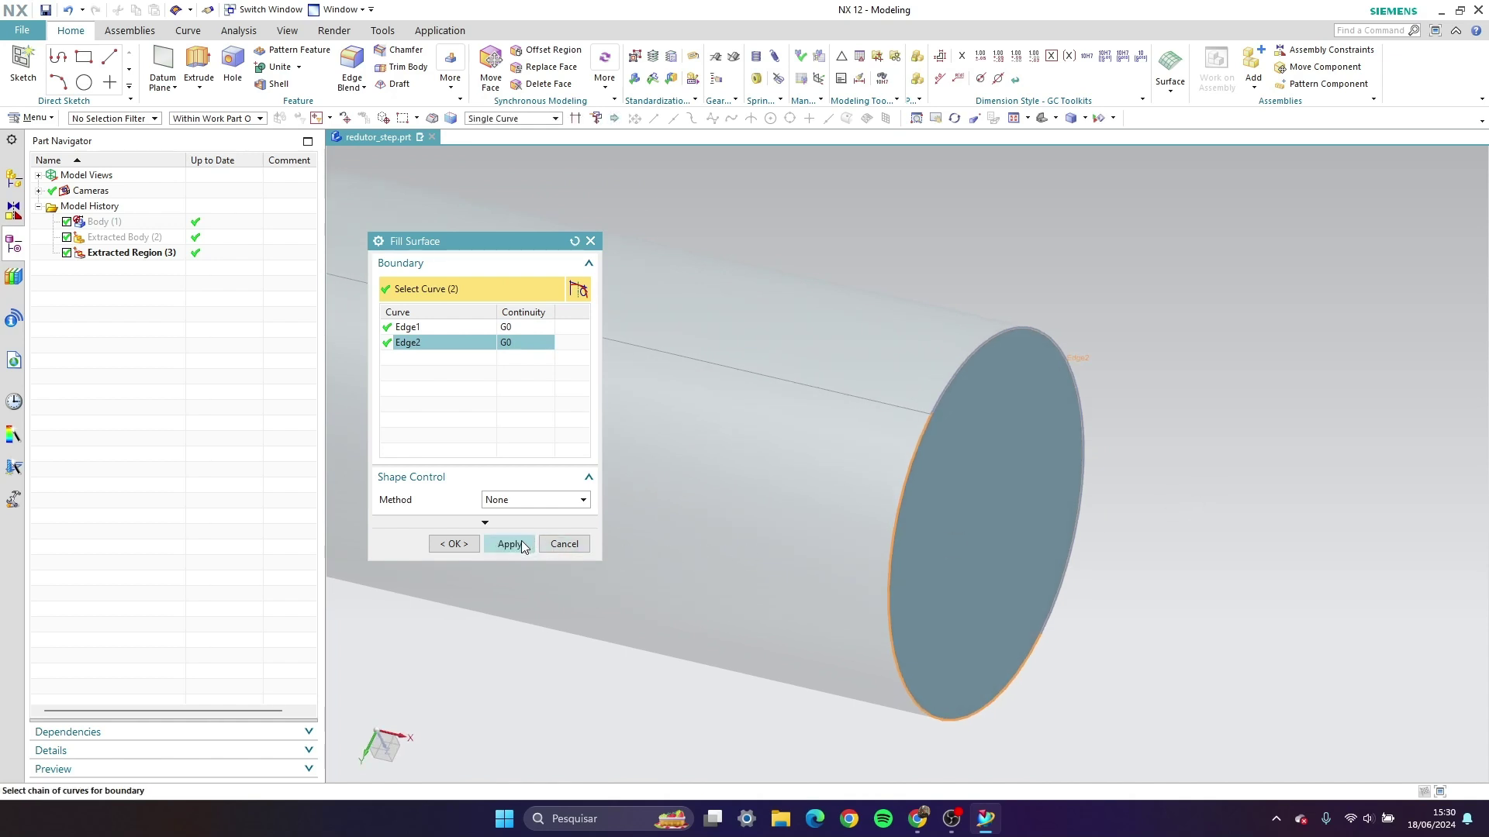
left_click(509, 544)
scroll(1074, 591, "down", 5)
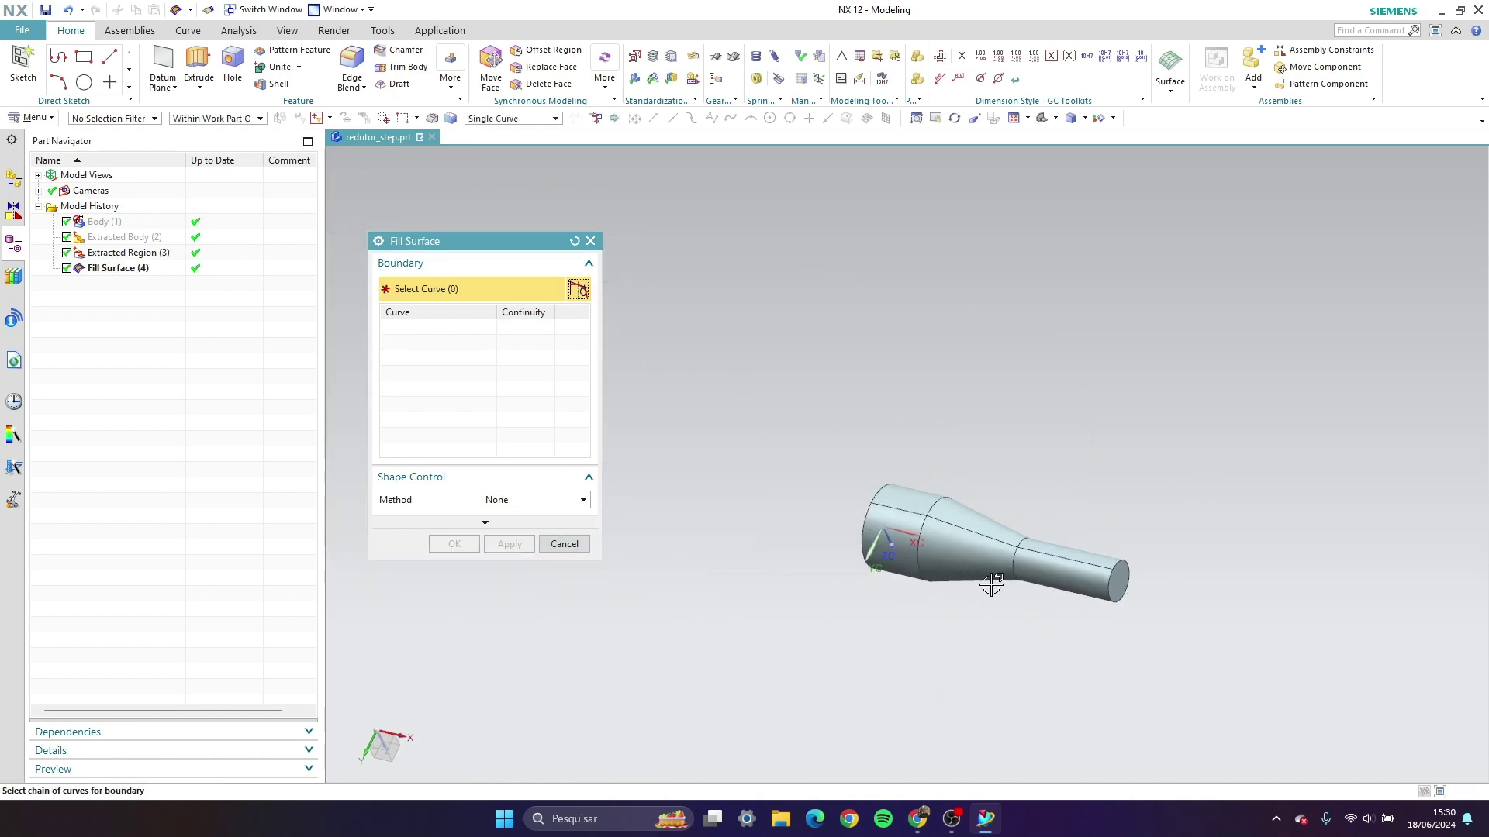
Start a second Fill Surface bounded by the two circular edge segments at the wide open end of the extracted region
scroll(824, 476, "up", 10)
middle_click_drag(824, 476, 939, 447)
left_click(940, 431)
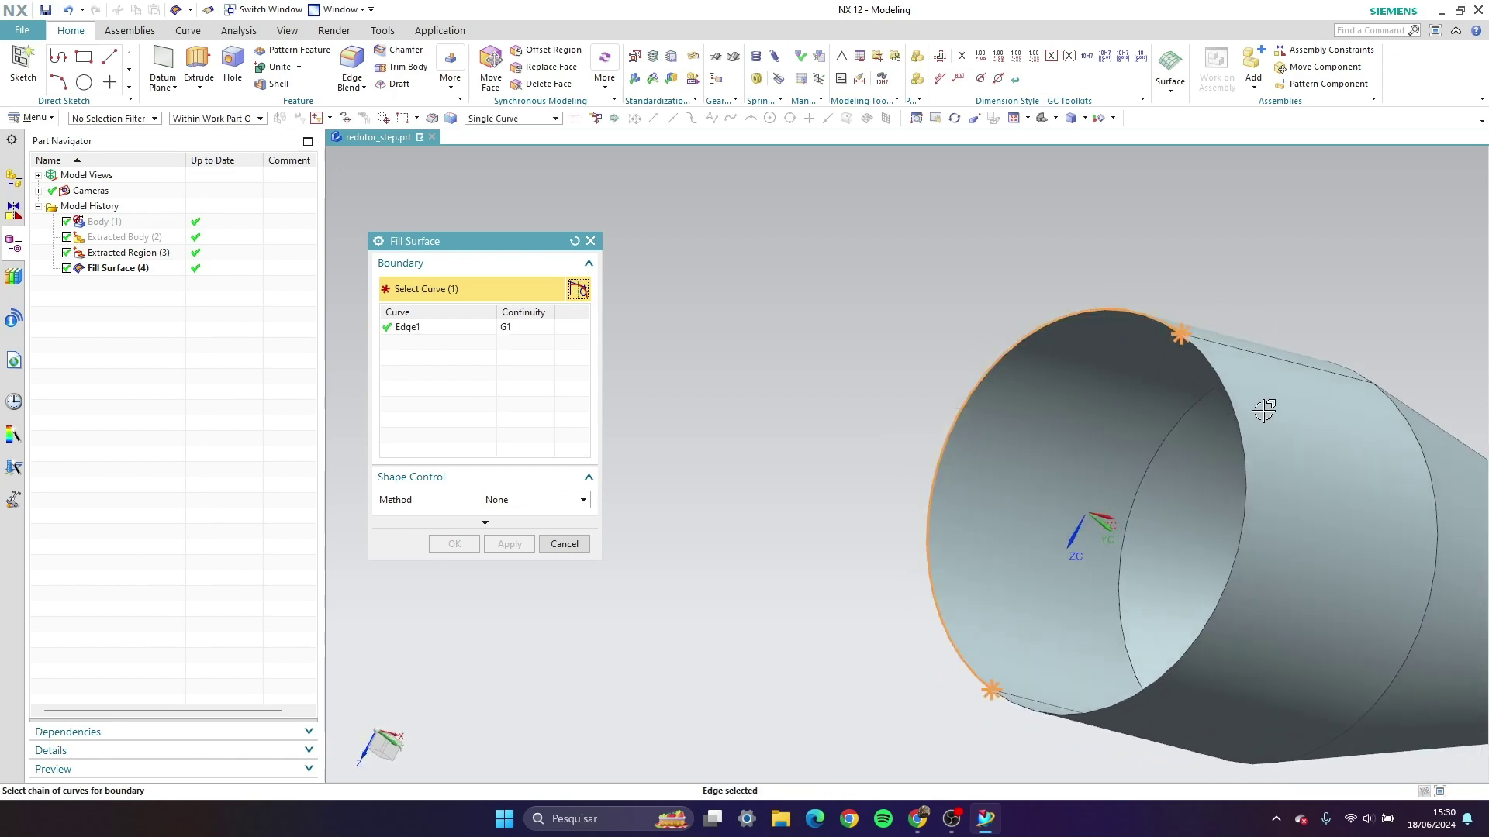
left_click(1237, 415)
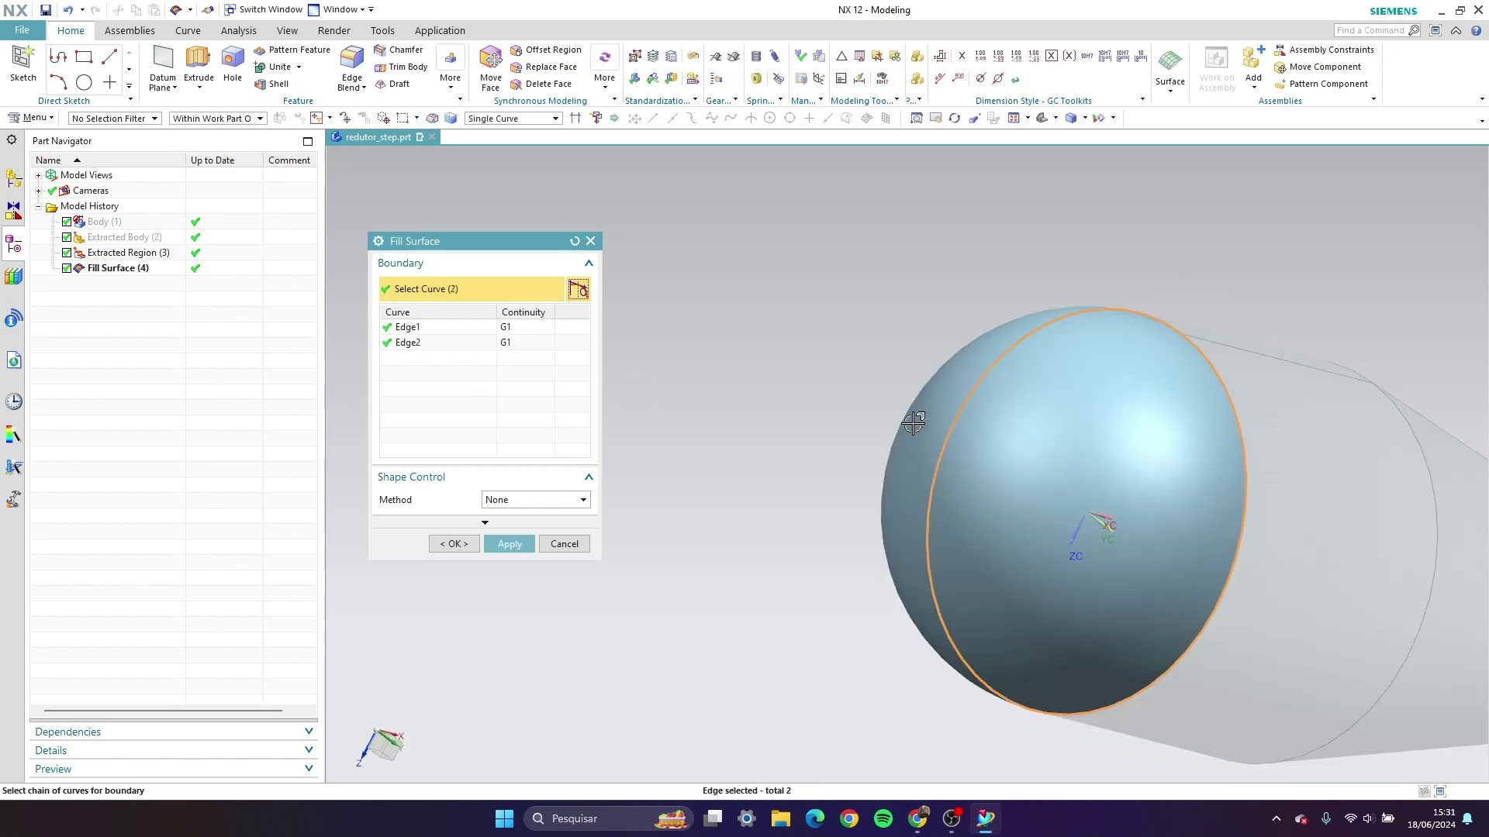
Set both boundary edges to G0 continuity and apply the fill surface as a flat cap on the wide end
right_click(510, 329)
left_click(525, 341)
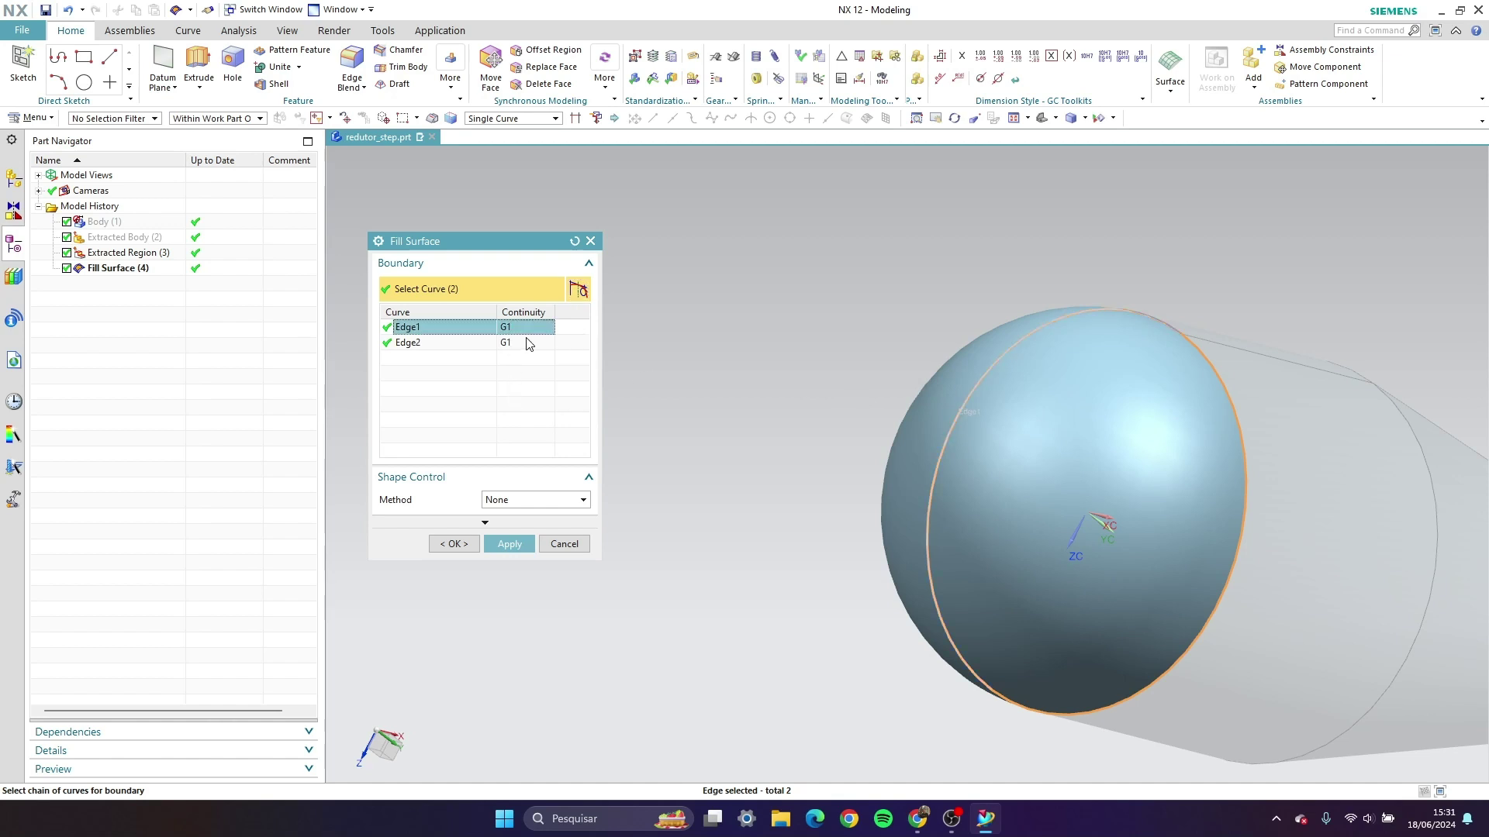
right_click(512, 345)
left_click(532, 358)
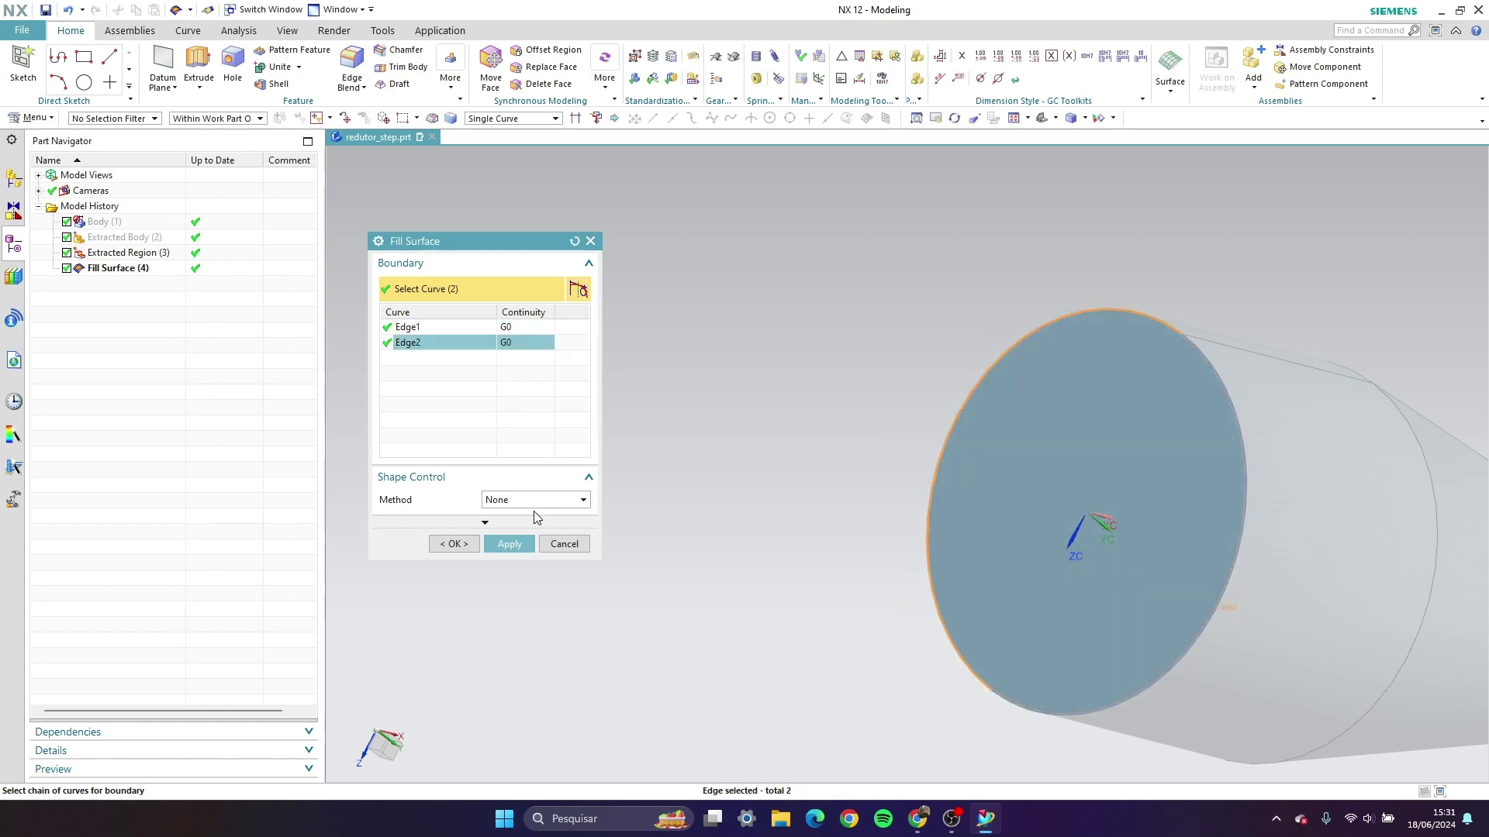
left_click(509, 543)
scroll(876, 489, "down", 3)
left_click(590, 241)
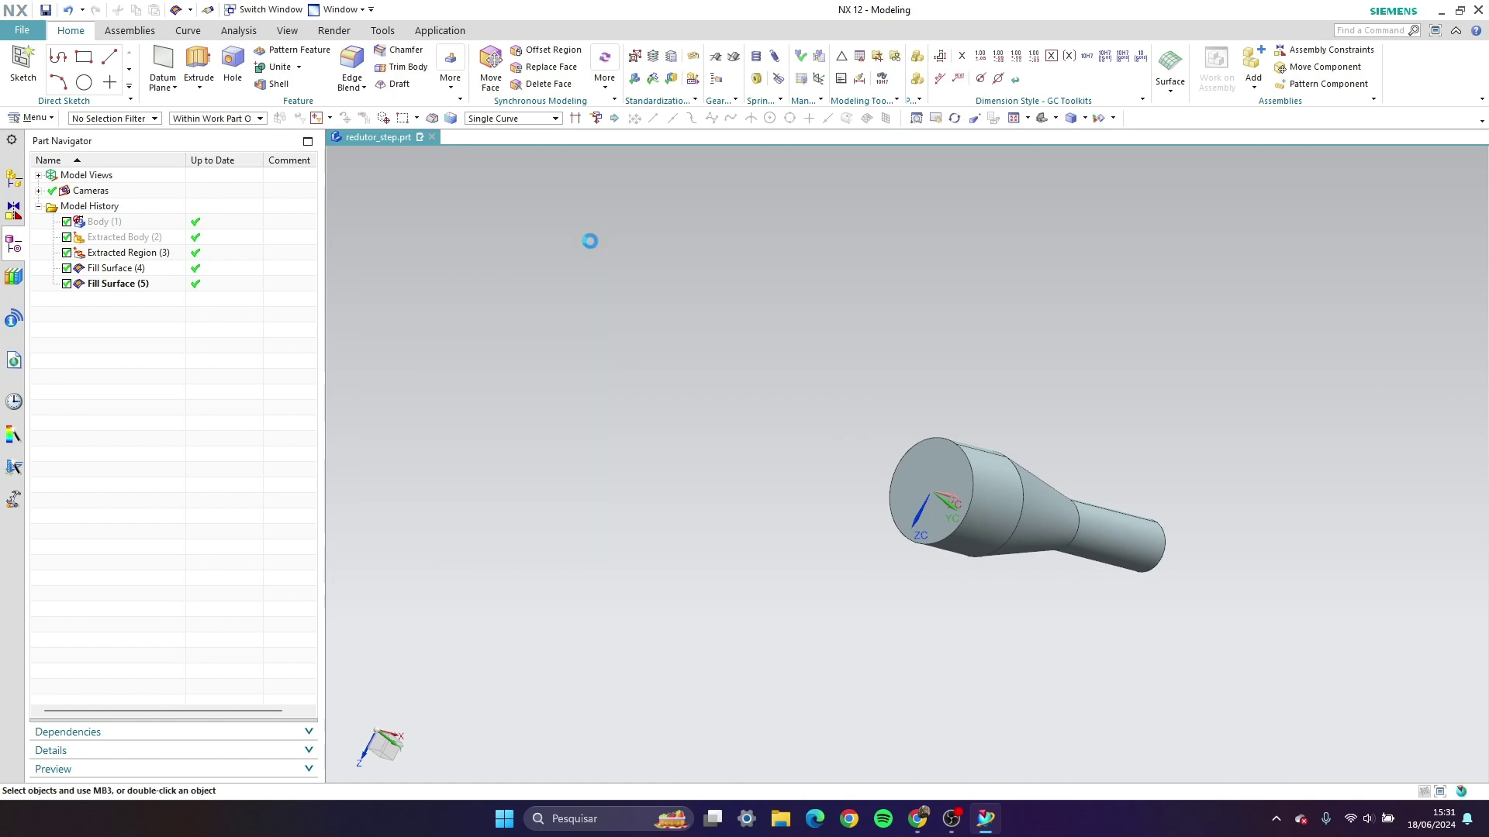
Select the closed inner volume body for editing its object display
middle_click_drag(1156, 372, 1230, 602)
middle_click_drag(1003, 372, 632, 204)
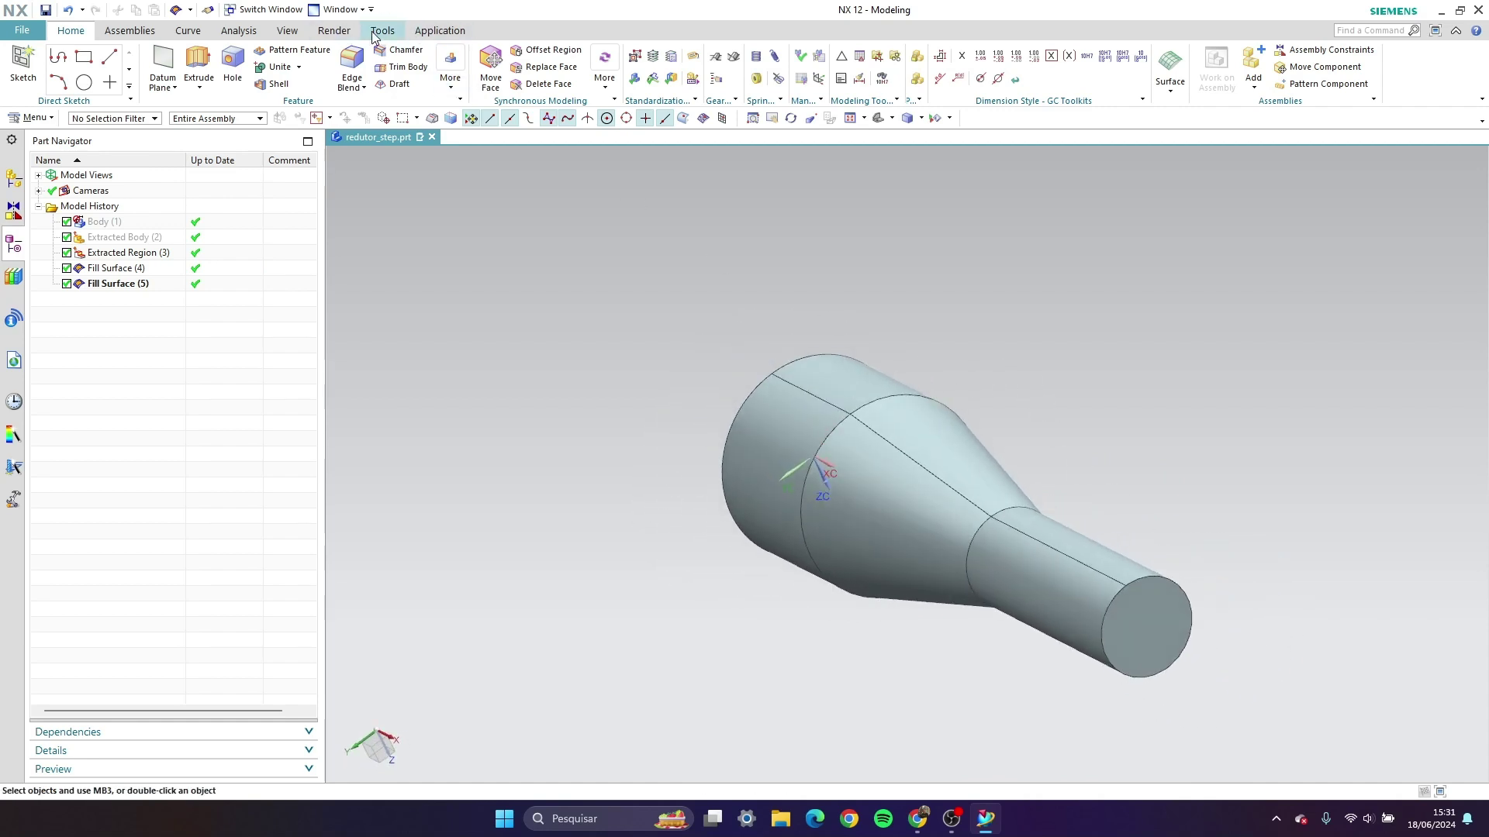
left_click(425, 32)
left_click(287, 31)
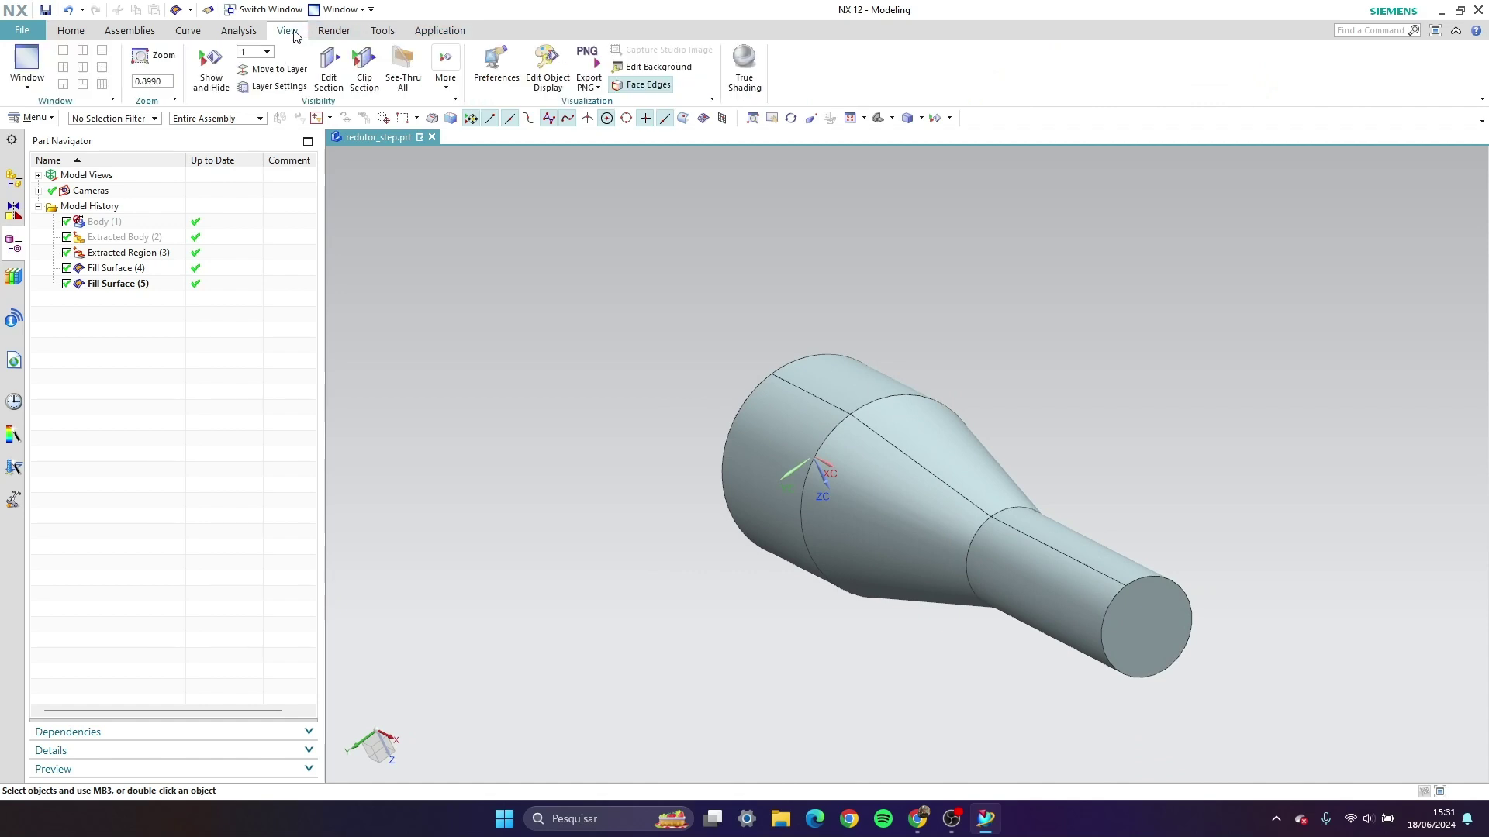
scroll(764, 295, "up", 2)
scroll(767, 284, "down", 2)
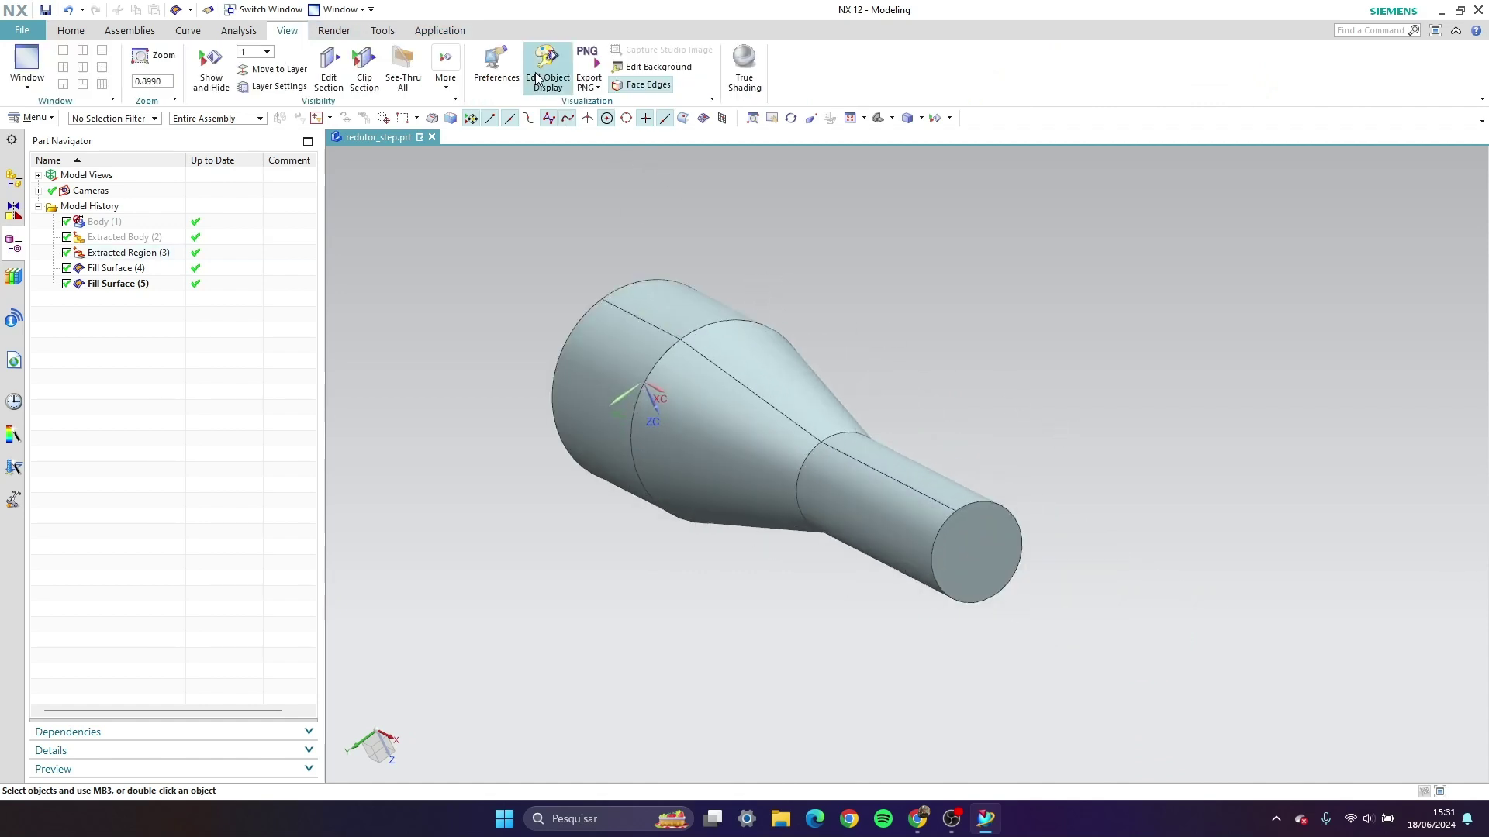
left_click(556, 90)
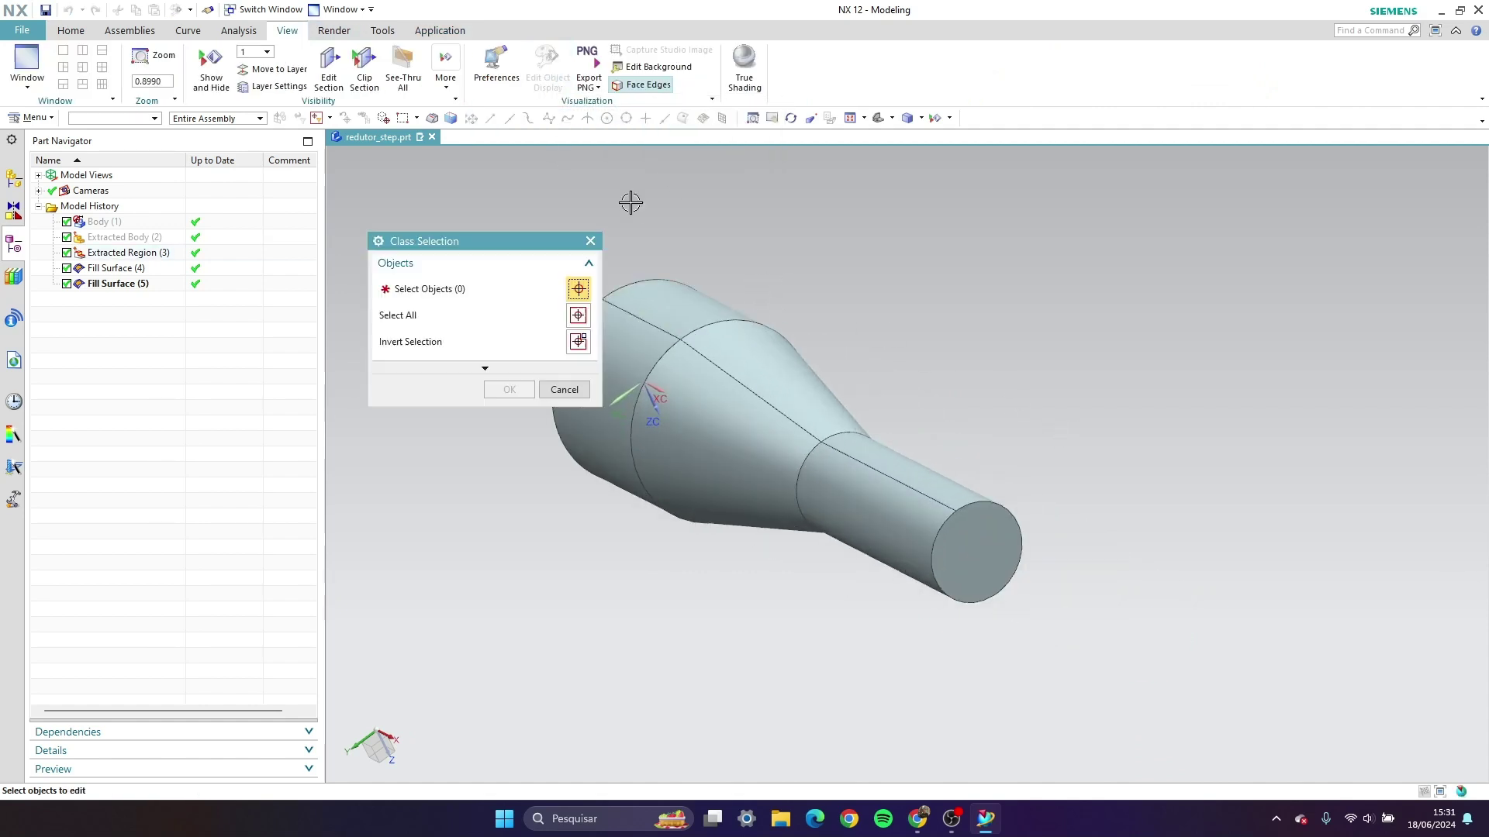
scroll(1109, 378, "up", 2)
left_click(869, 421)
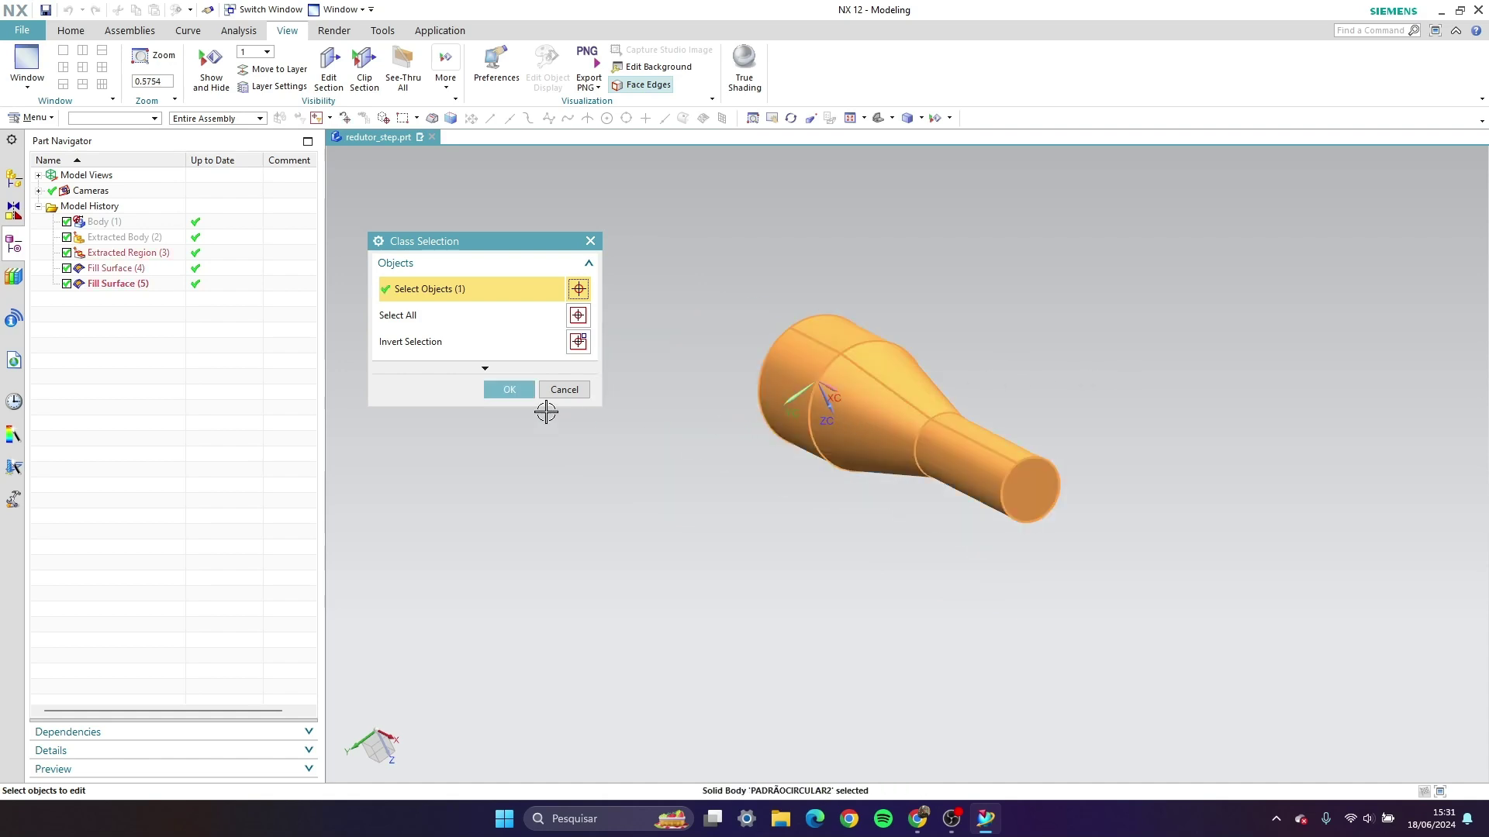
left_click(515, 390)
Change the inner volume body's display color to light purple
scroll(1136, 445, "up", 1)
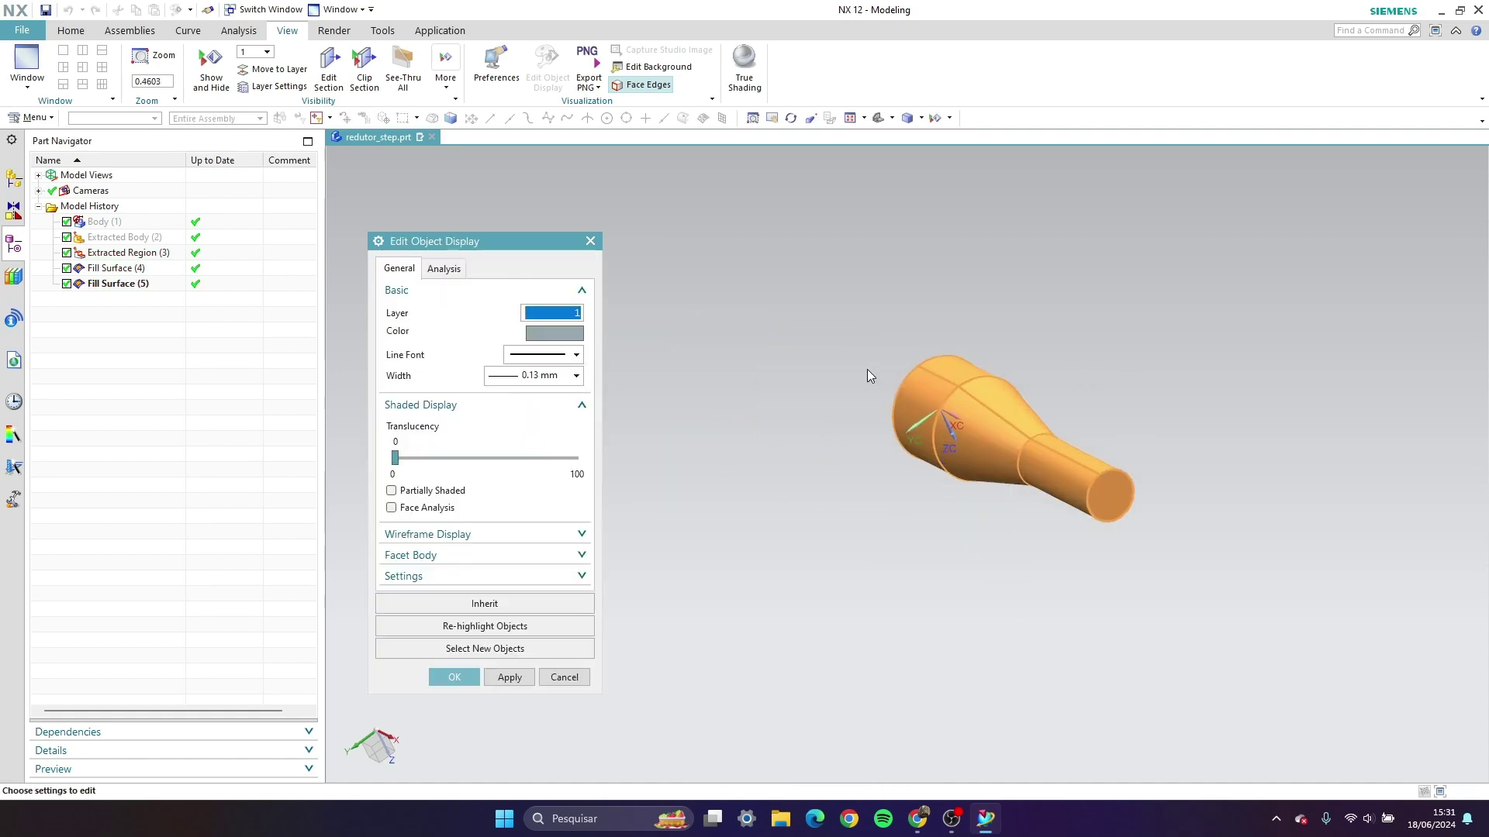
scroll(870, 376, "down", 1)
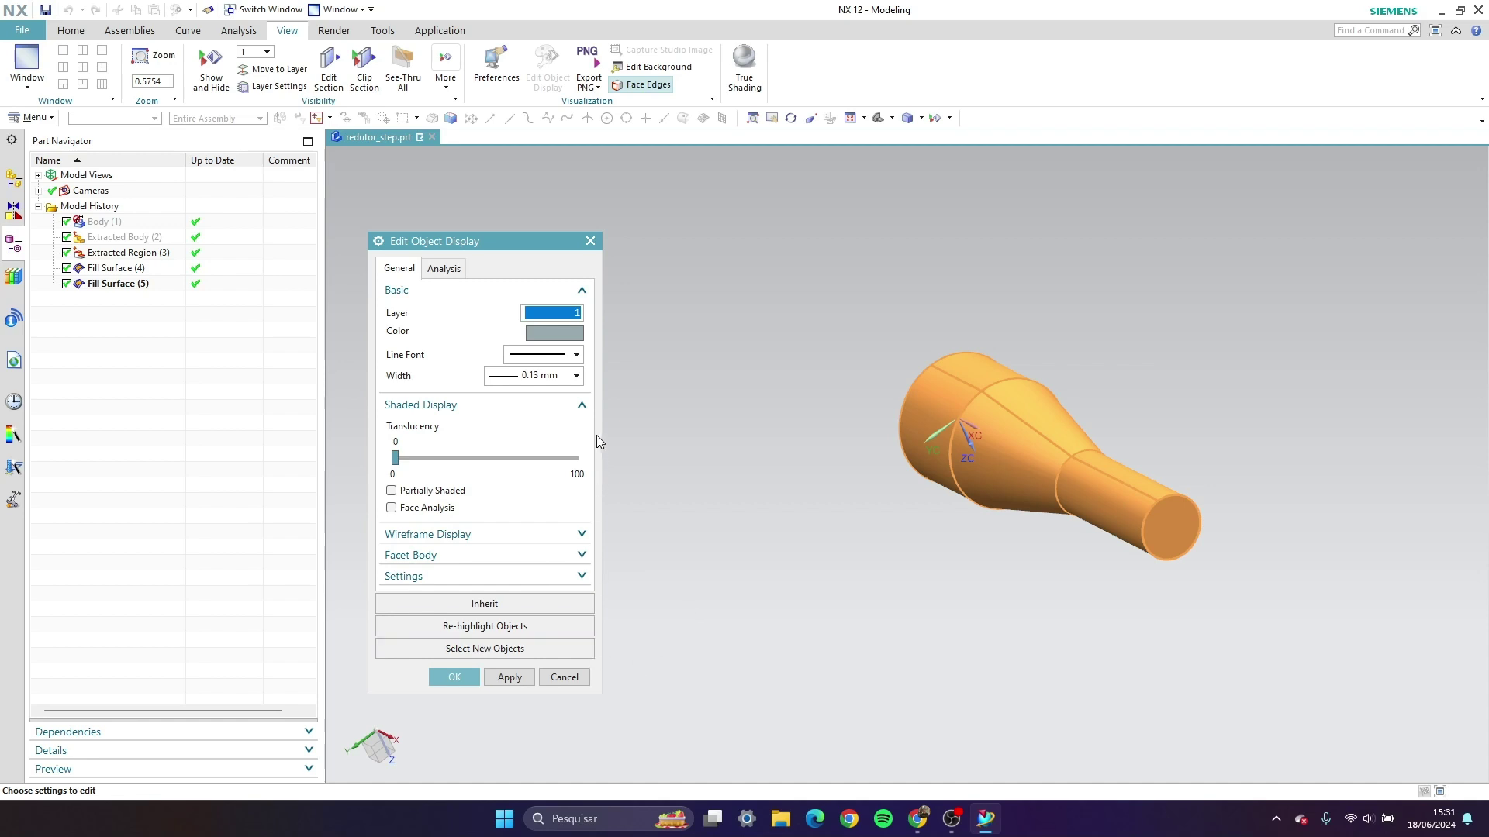
left_click(562, 339)
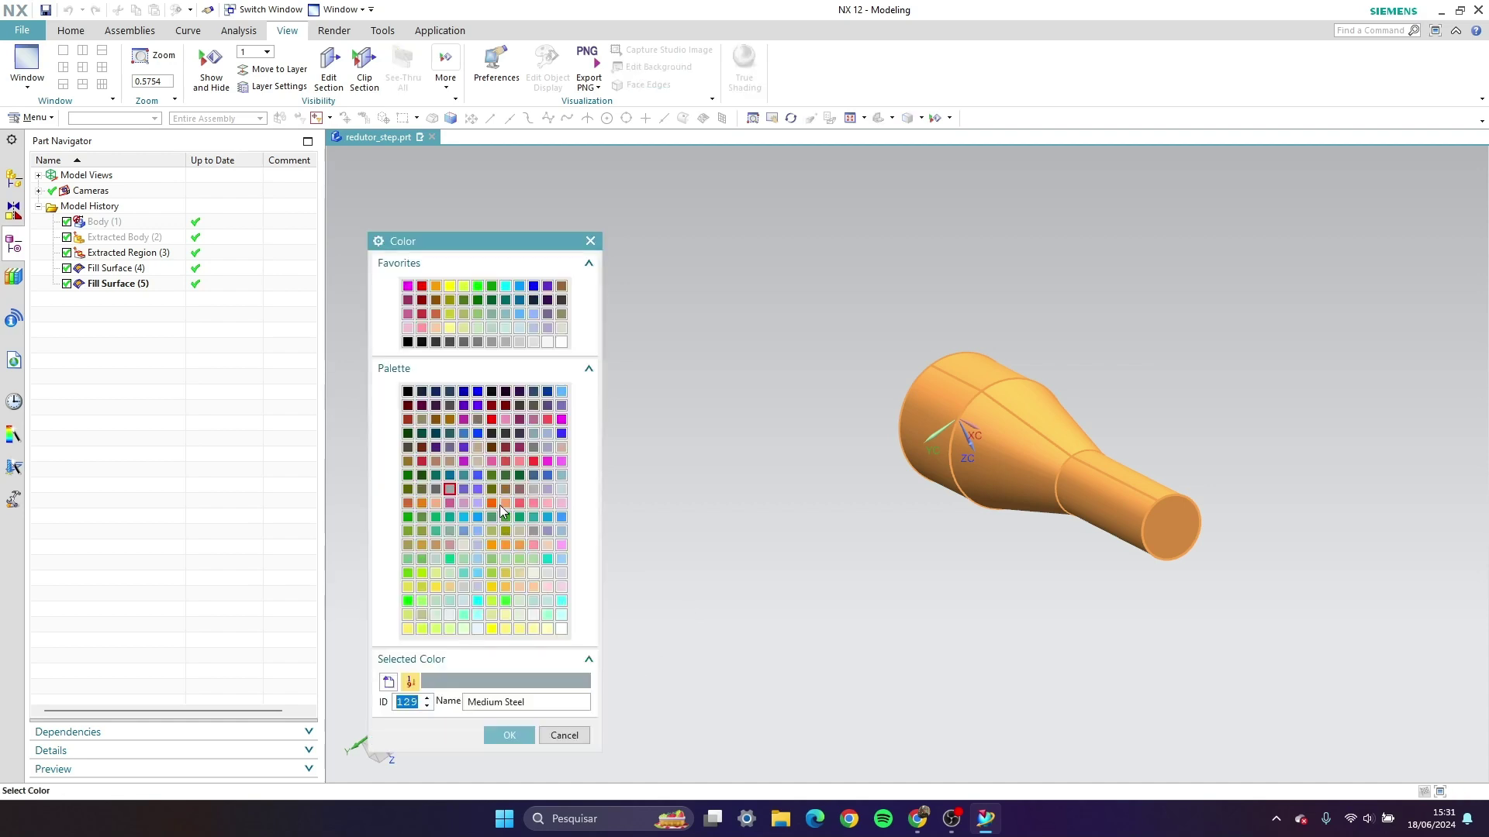
left_click(477, 504)
left_click(512, 735)
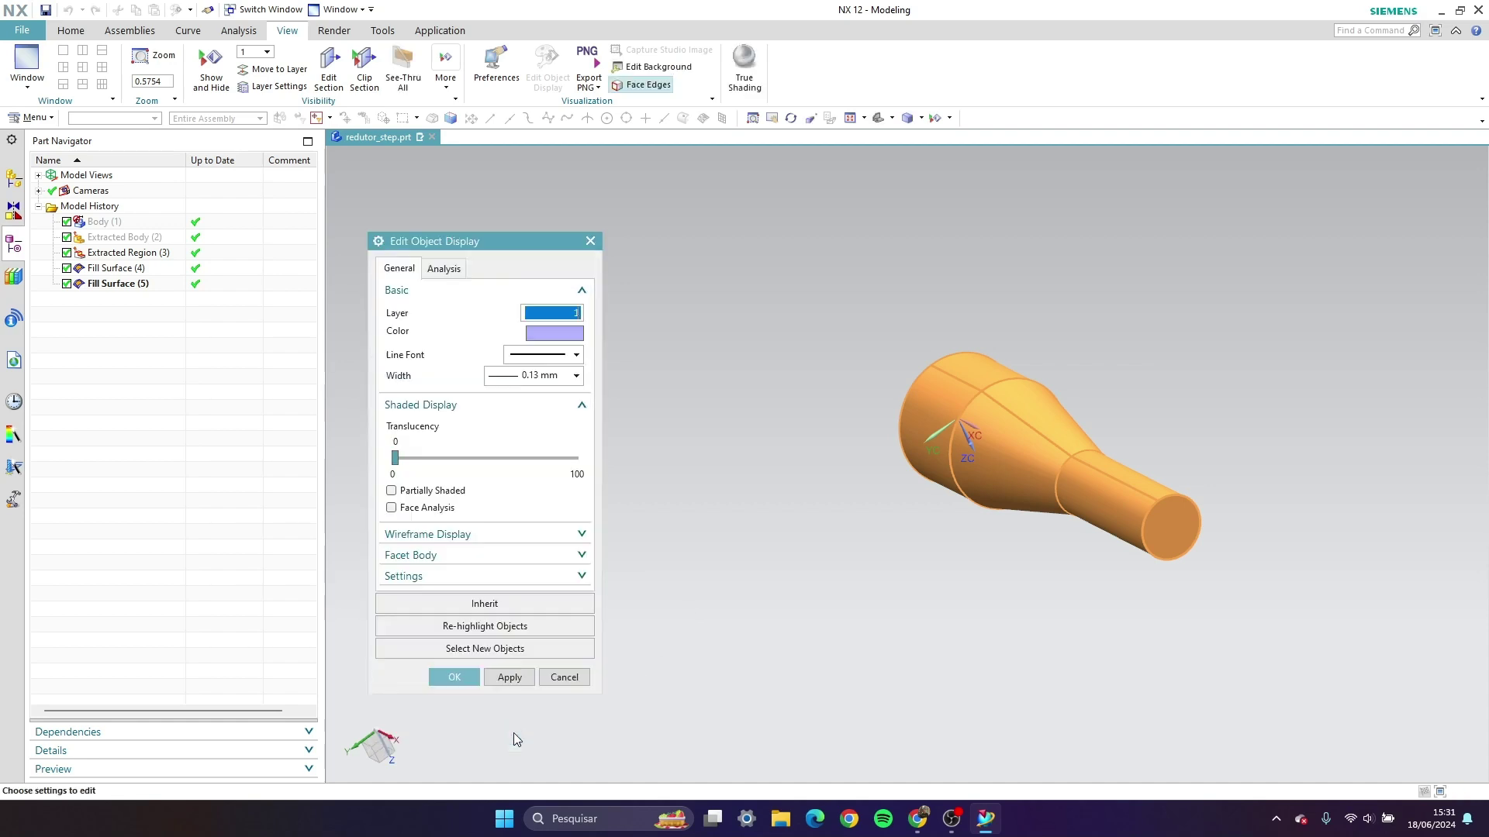
left_click(524, 683)
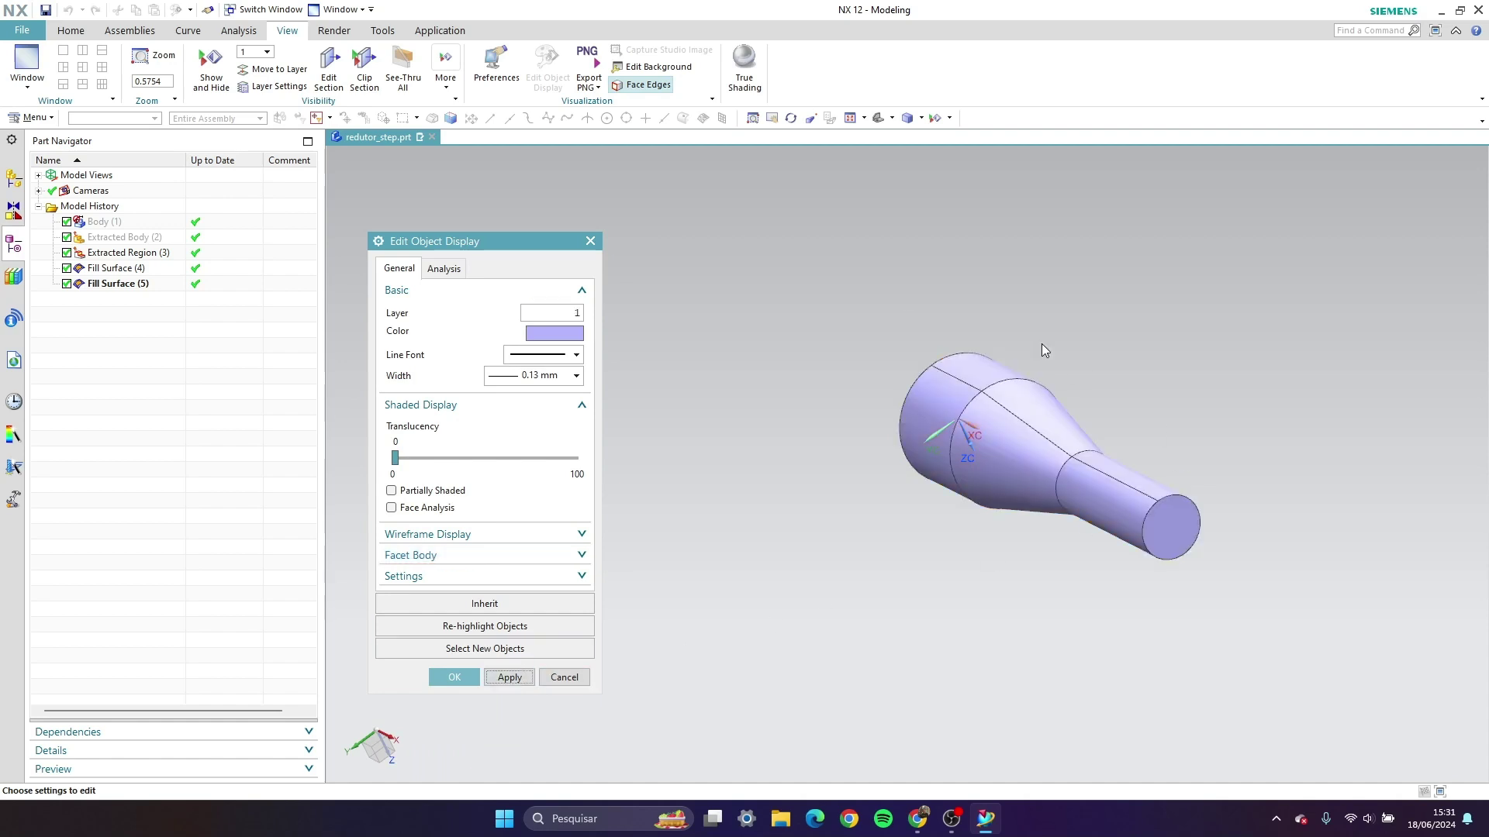
left_click(591, 242)
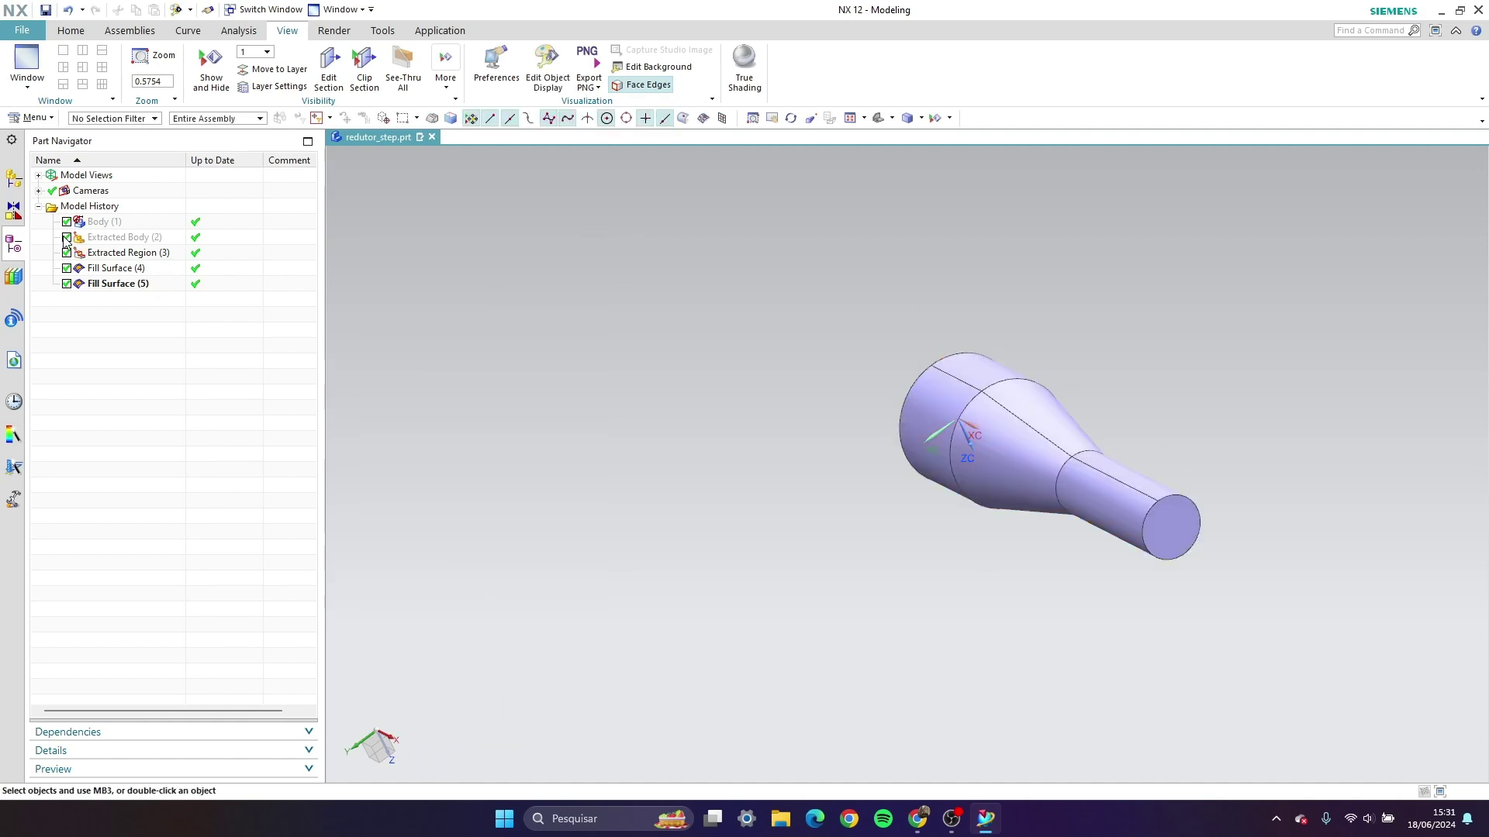
Show the original Body (1) to view it together with the colored inner volume
right_click(90, 223)
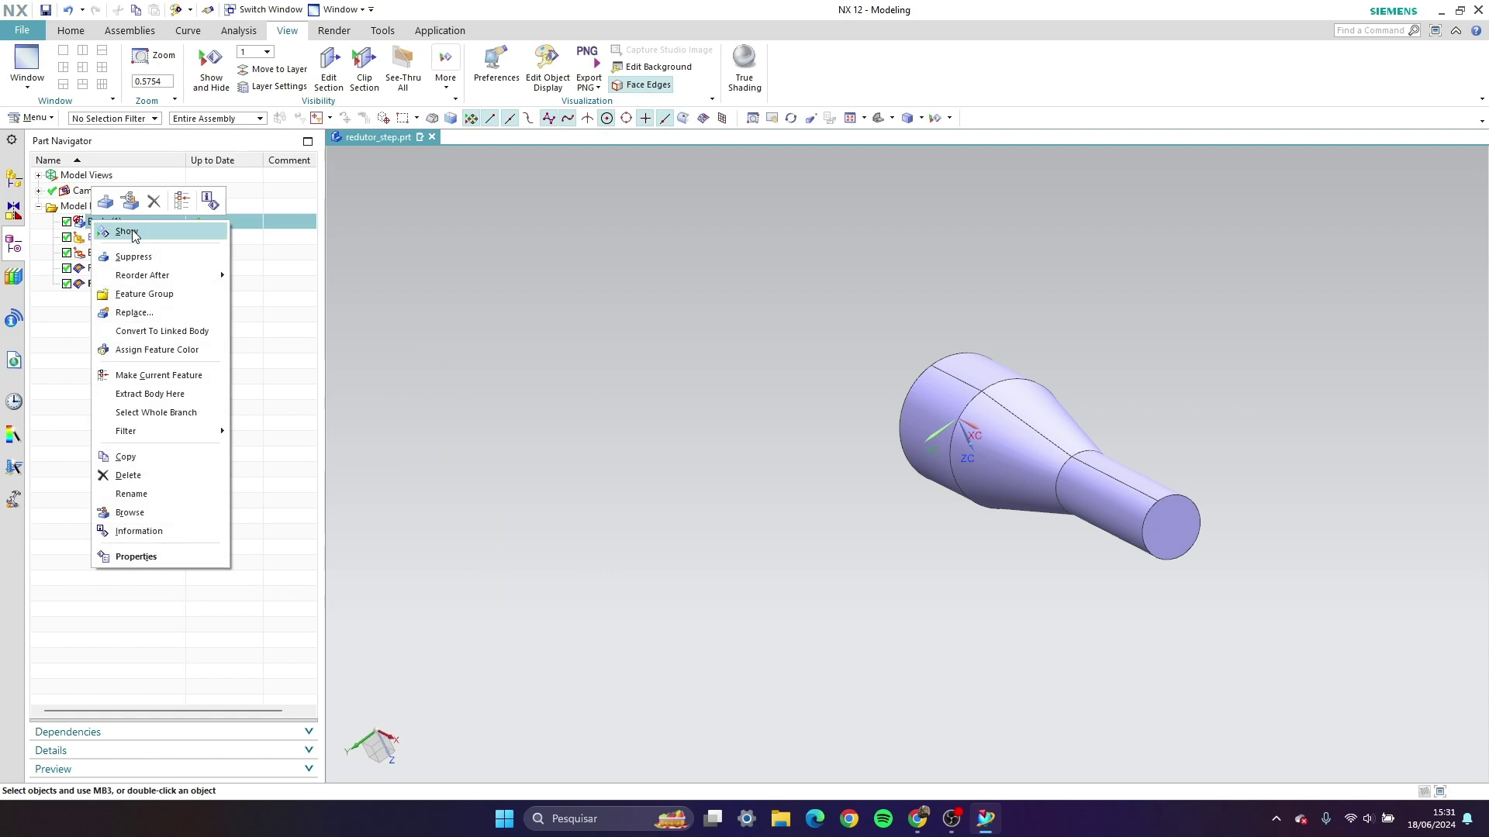
left_click(127, 231)
middle_click_drag(930, 404, 1000, 255)
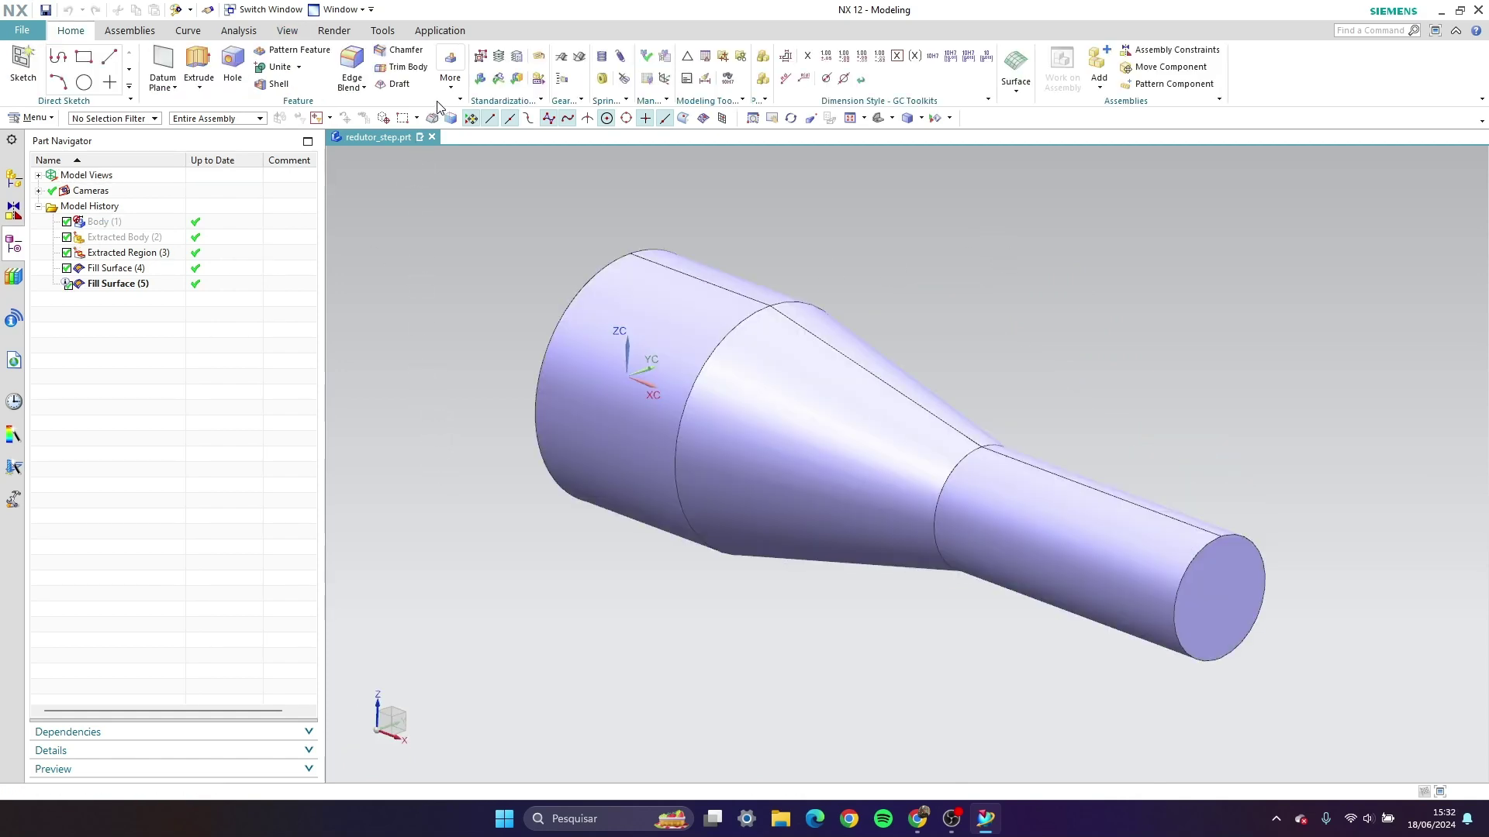
Split the inner volume body lengthwise with a new plane on the XC-ZC plane
left_click(449, 68)
left_click(474, 122)
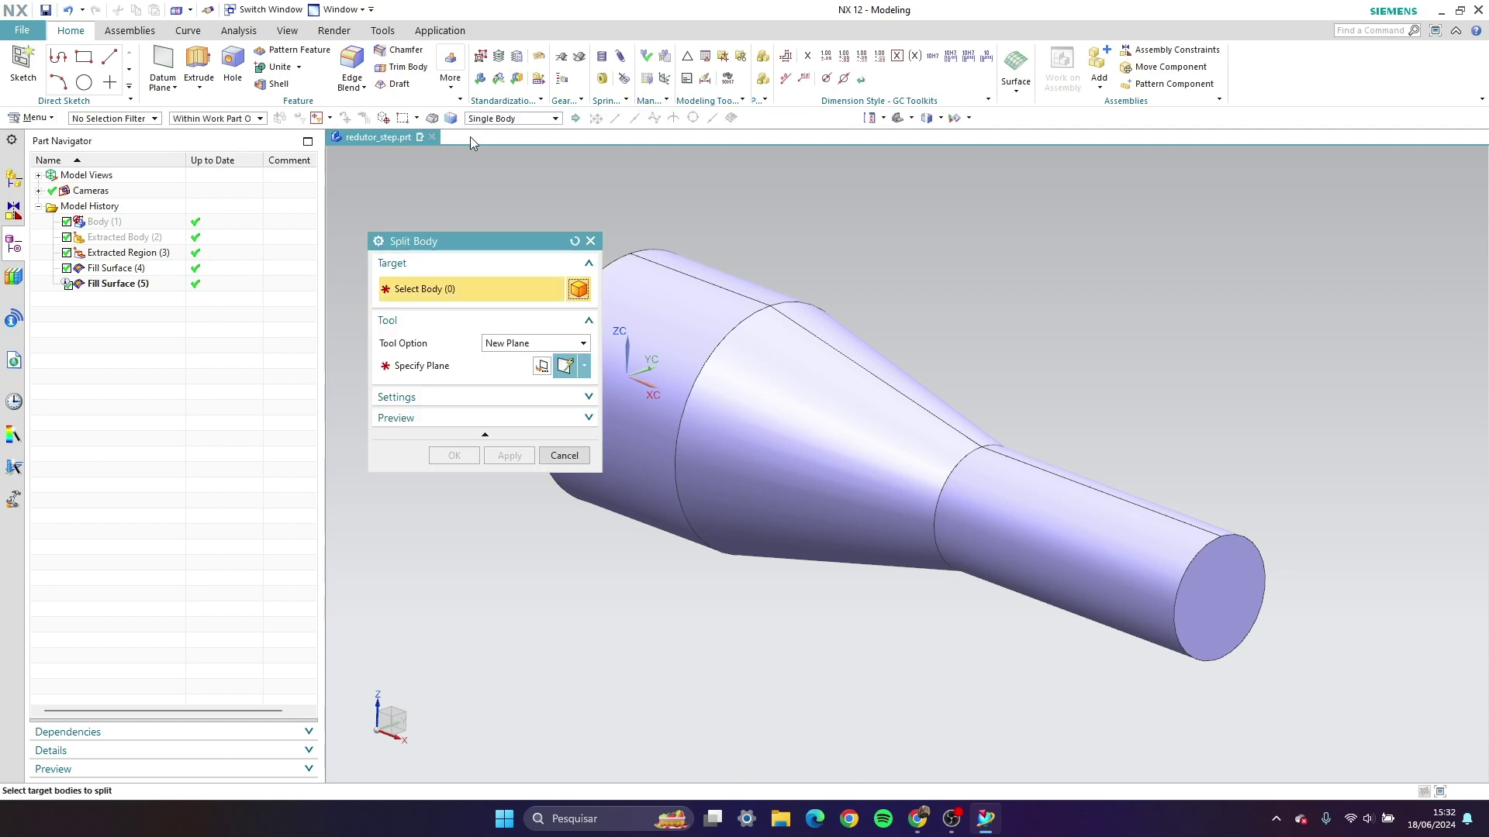
scroll(1225, 368, "down", 1)
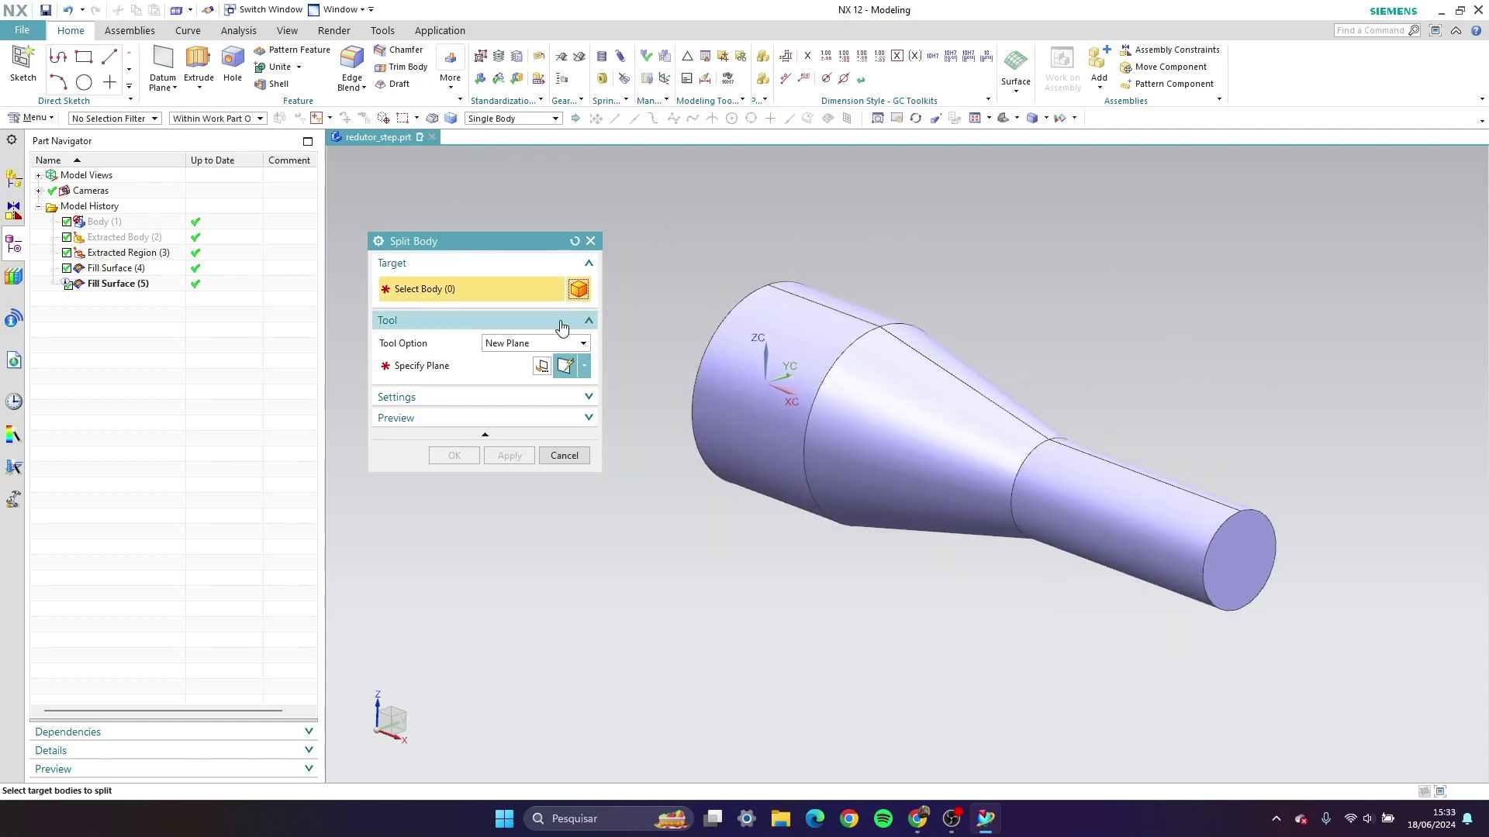
left_click(749, 363)
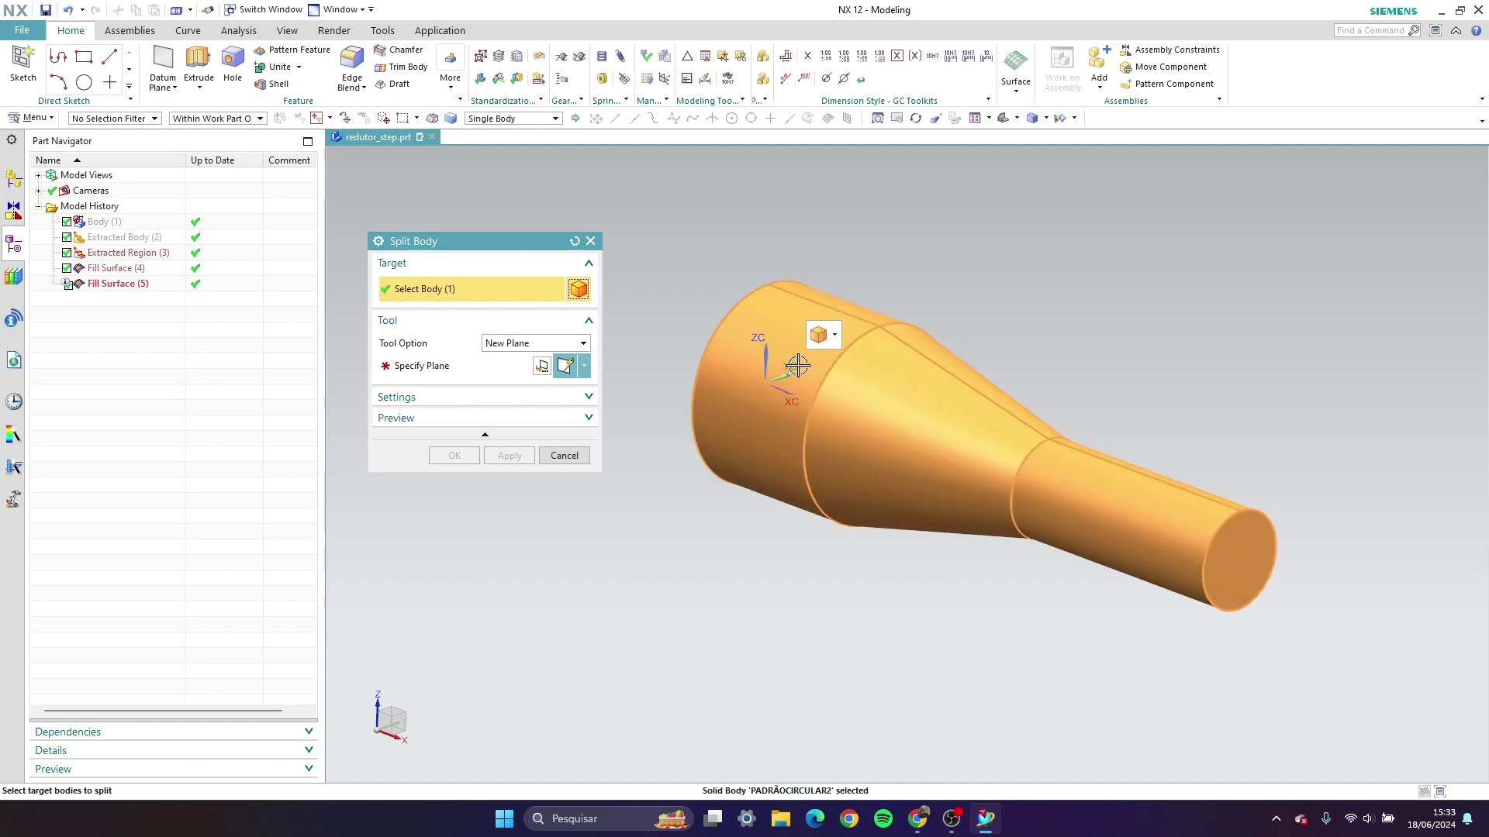
left_click(572, 345)
left_click(568, 350)
left_click(584, 366)
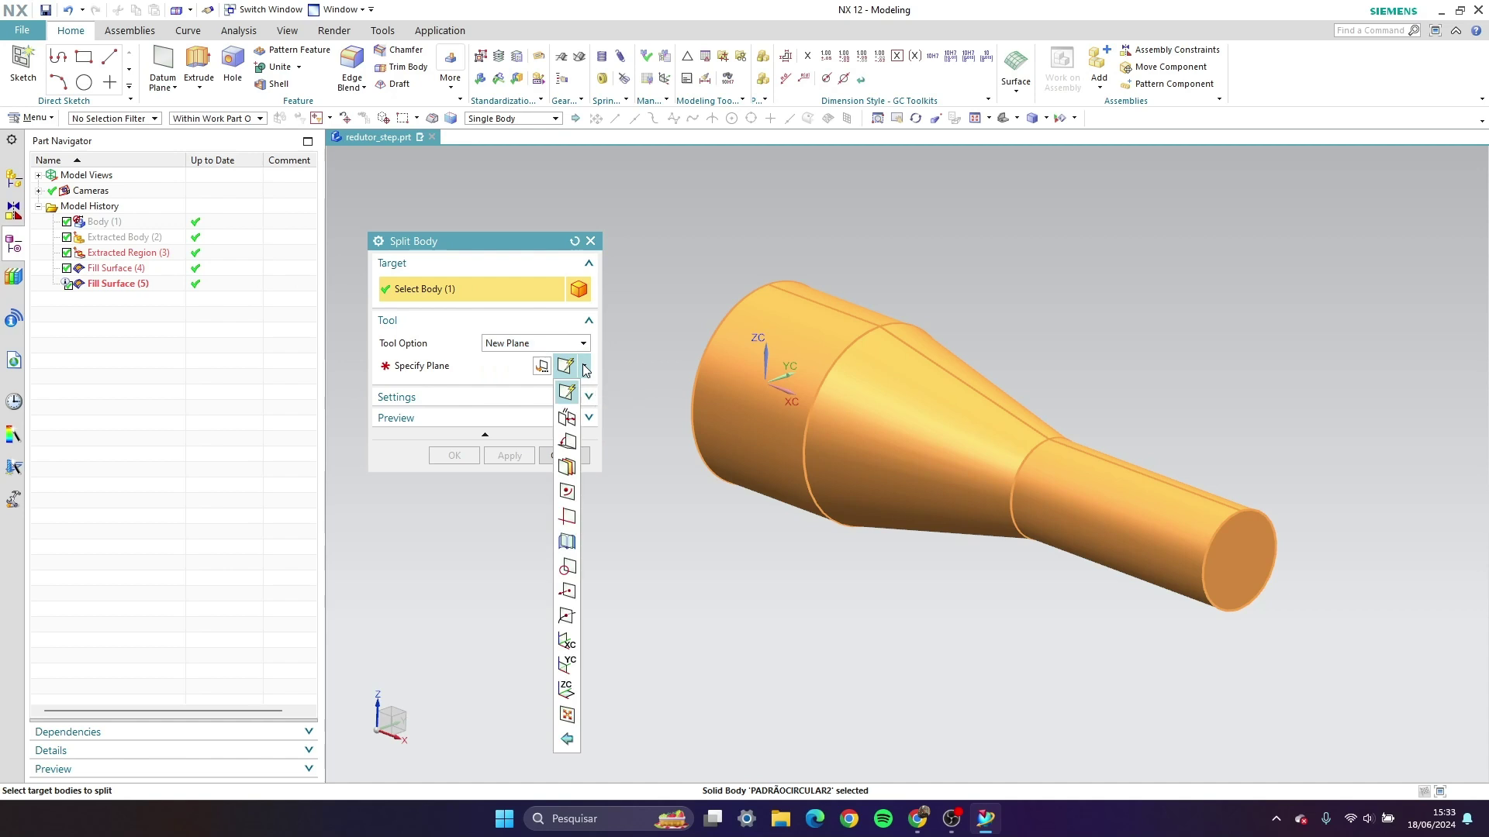
left_click(568, 664)
left_click(521, 455)
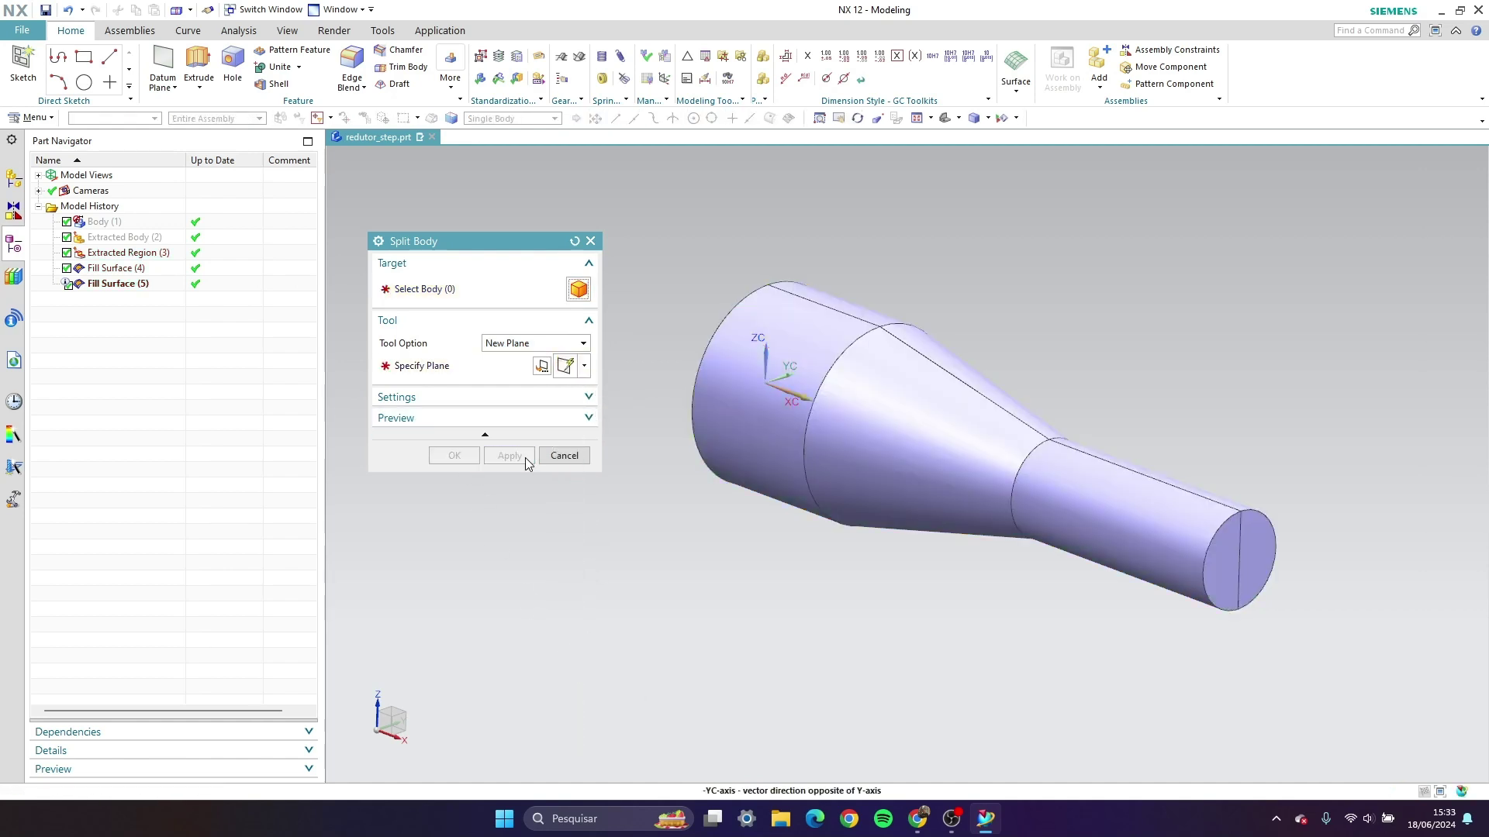
left_click(590, 241)
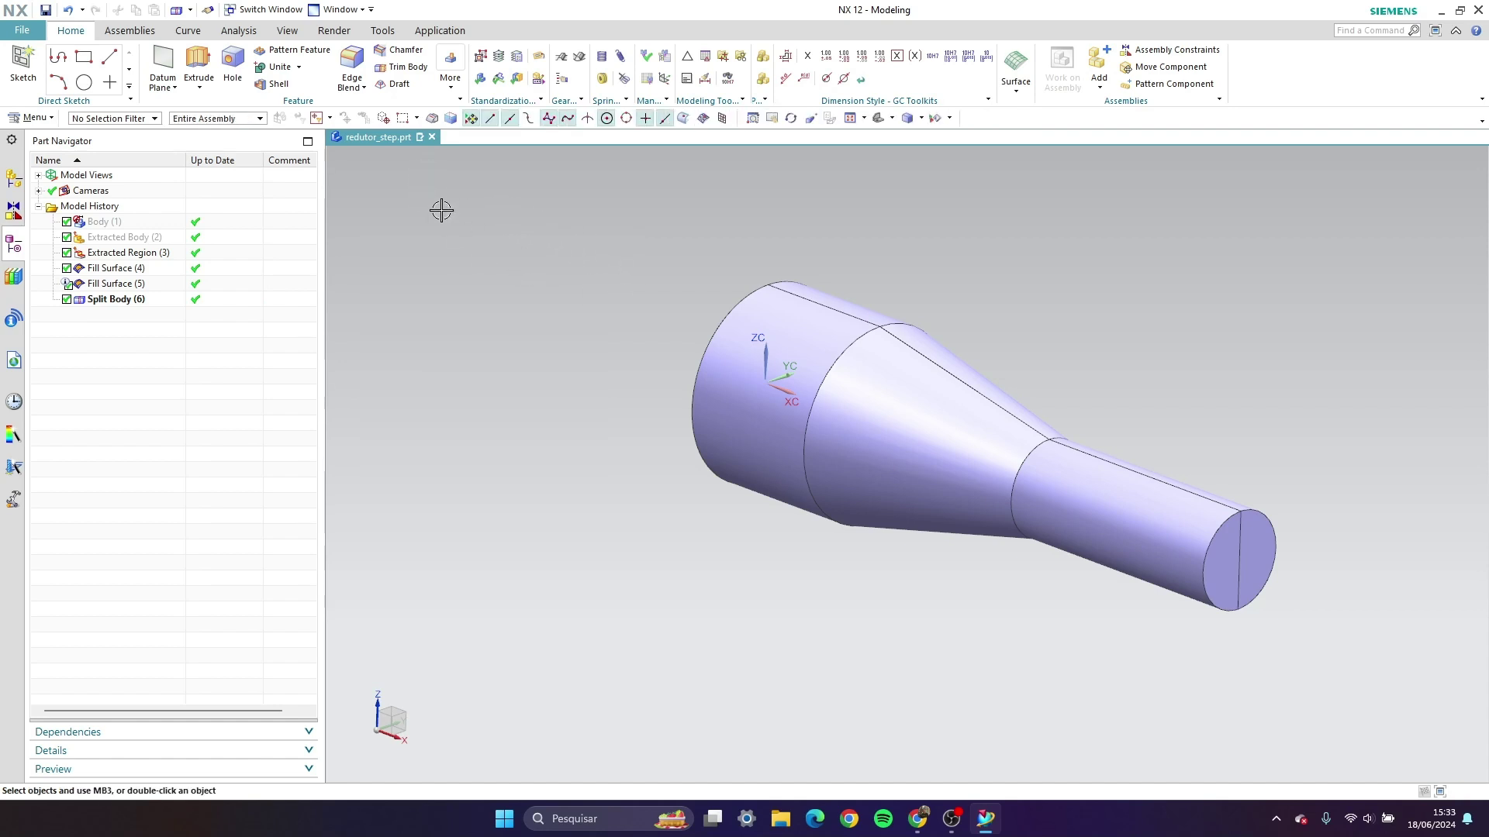
Switch to Pre/Post and create a new FEM and simulation of all visible bodies with the Simcenter Thermal/Flow solver and Flow analysis type
left_click(439, 30)
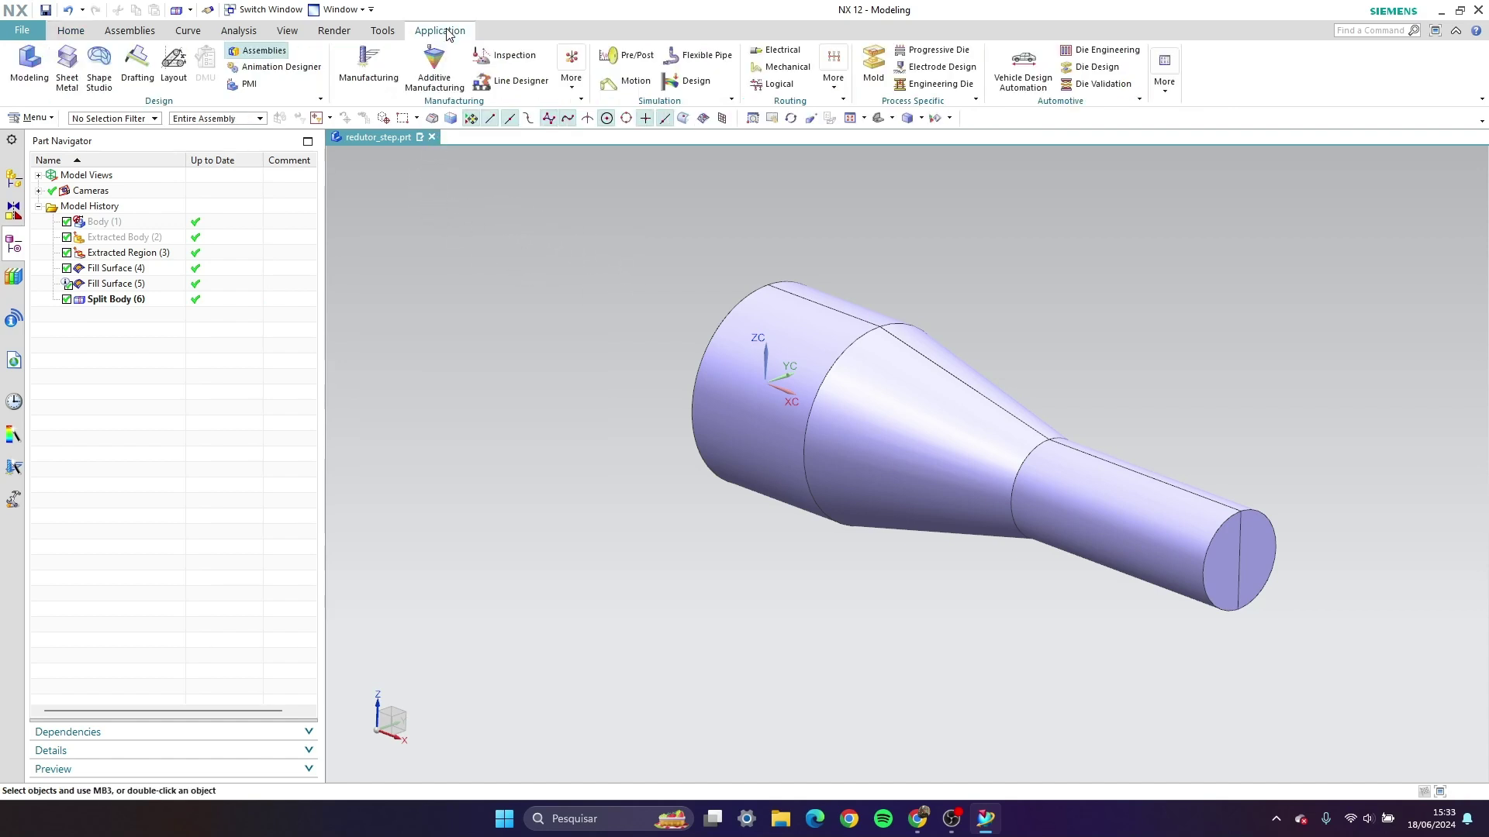
left_click(627, 57)
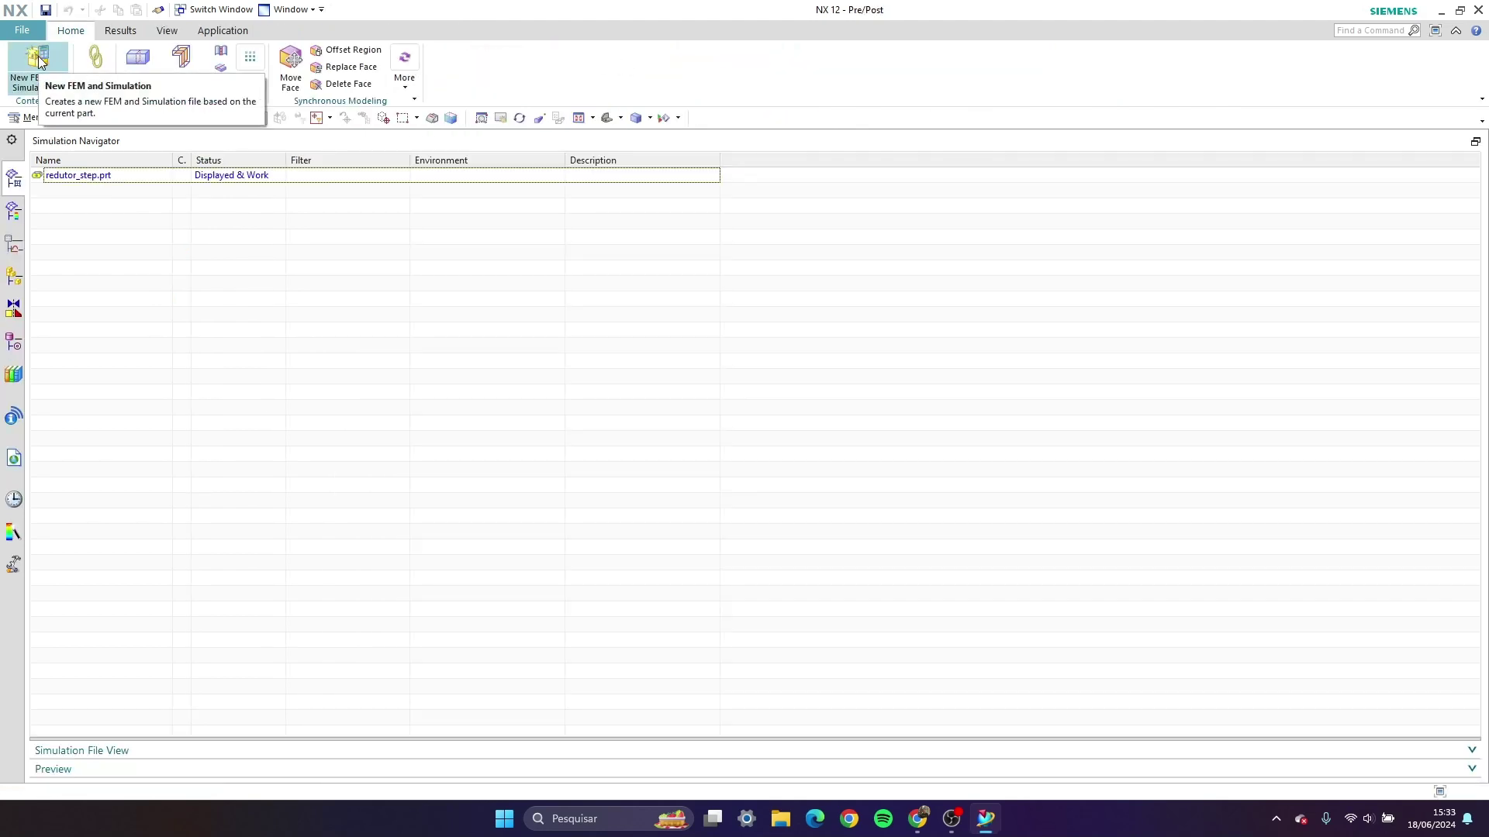
left_click(17, 81)
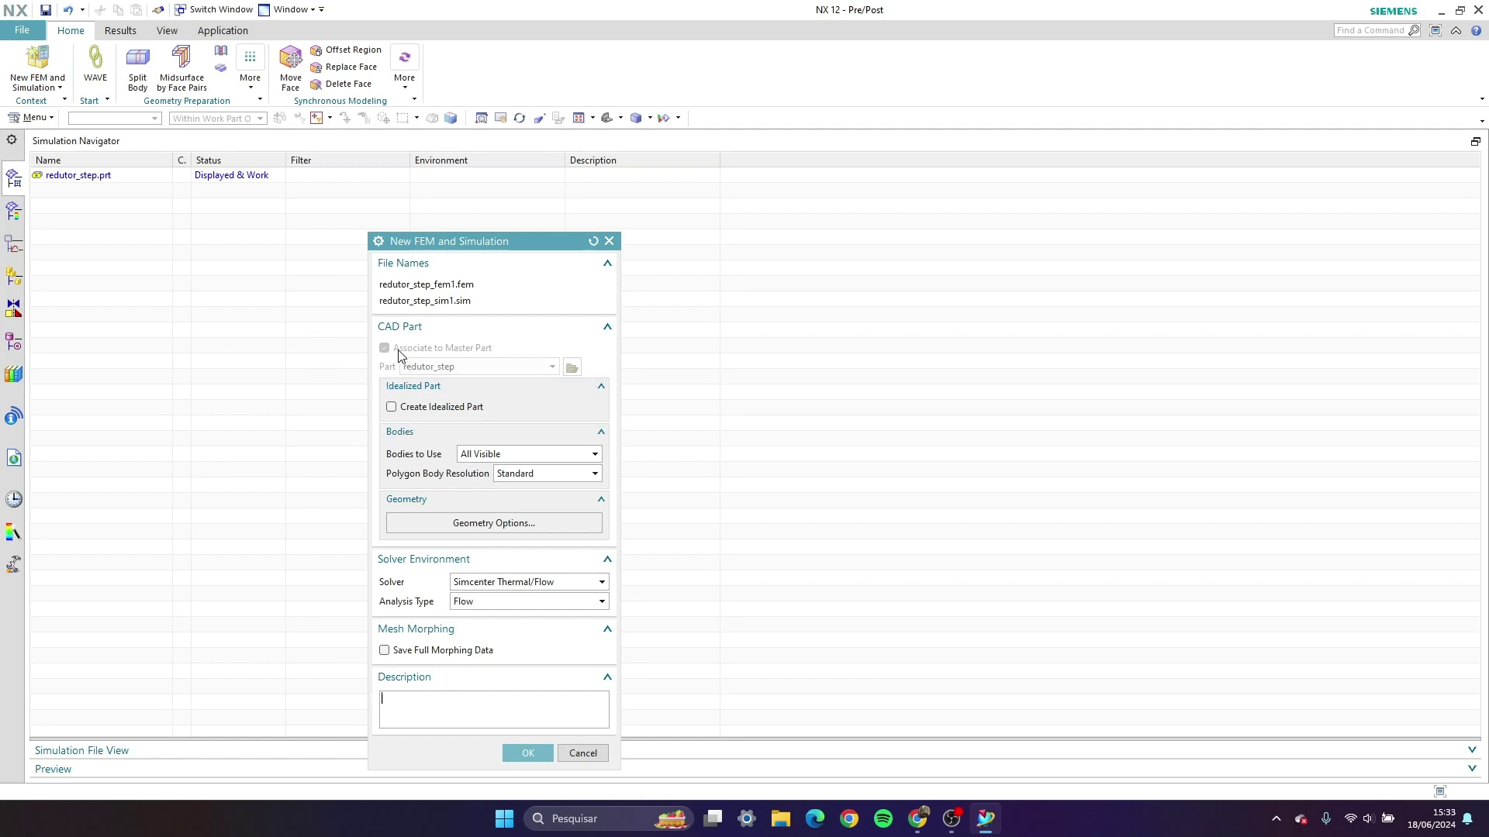
left_click_drag(533, 242, 492, 115)
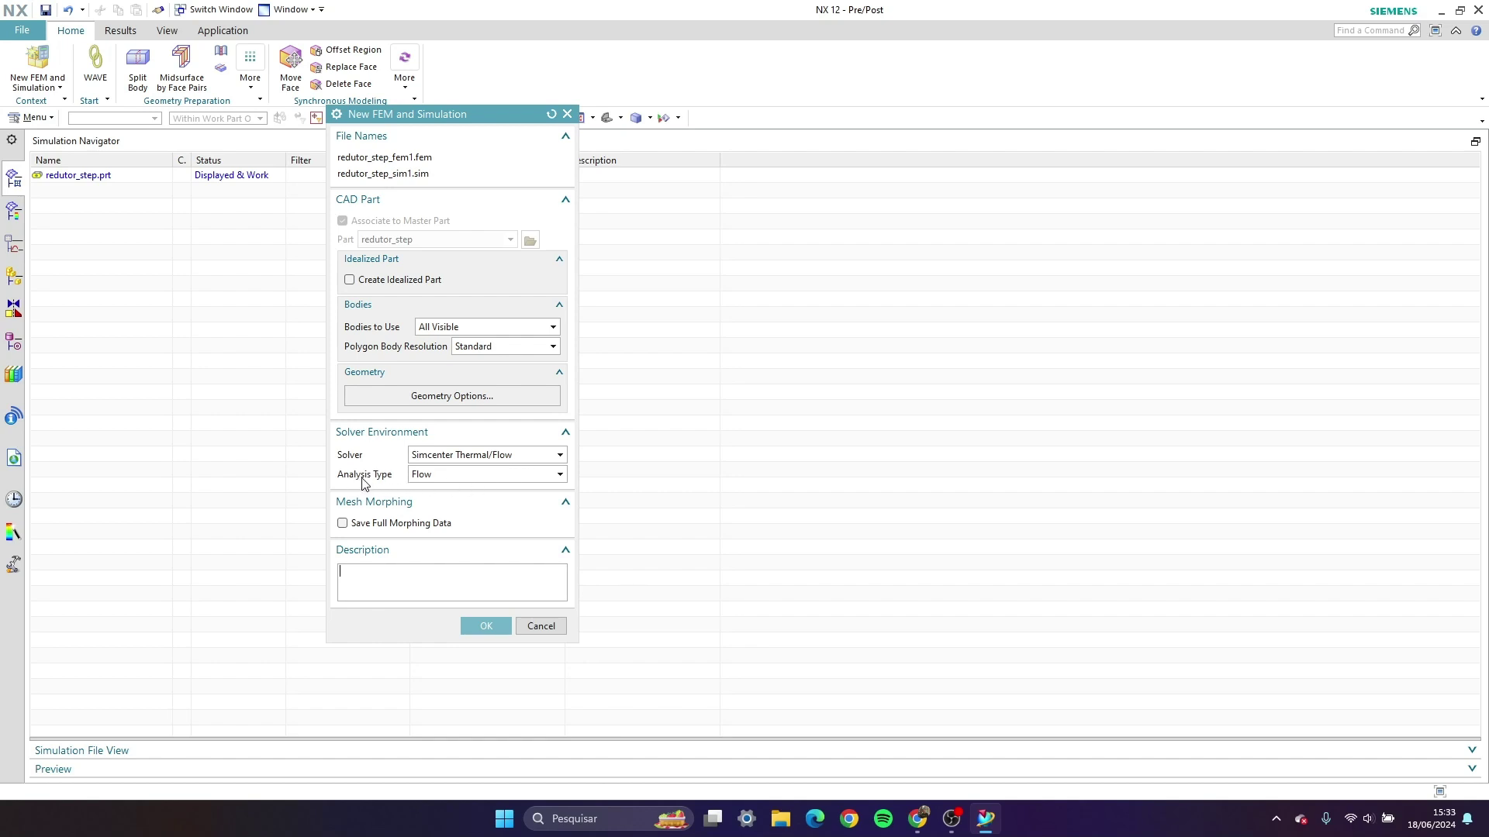
left_click(445, 485)
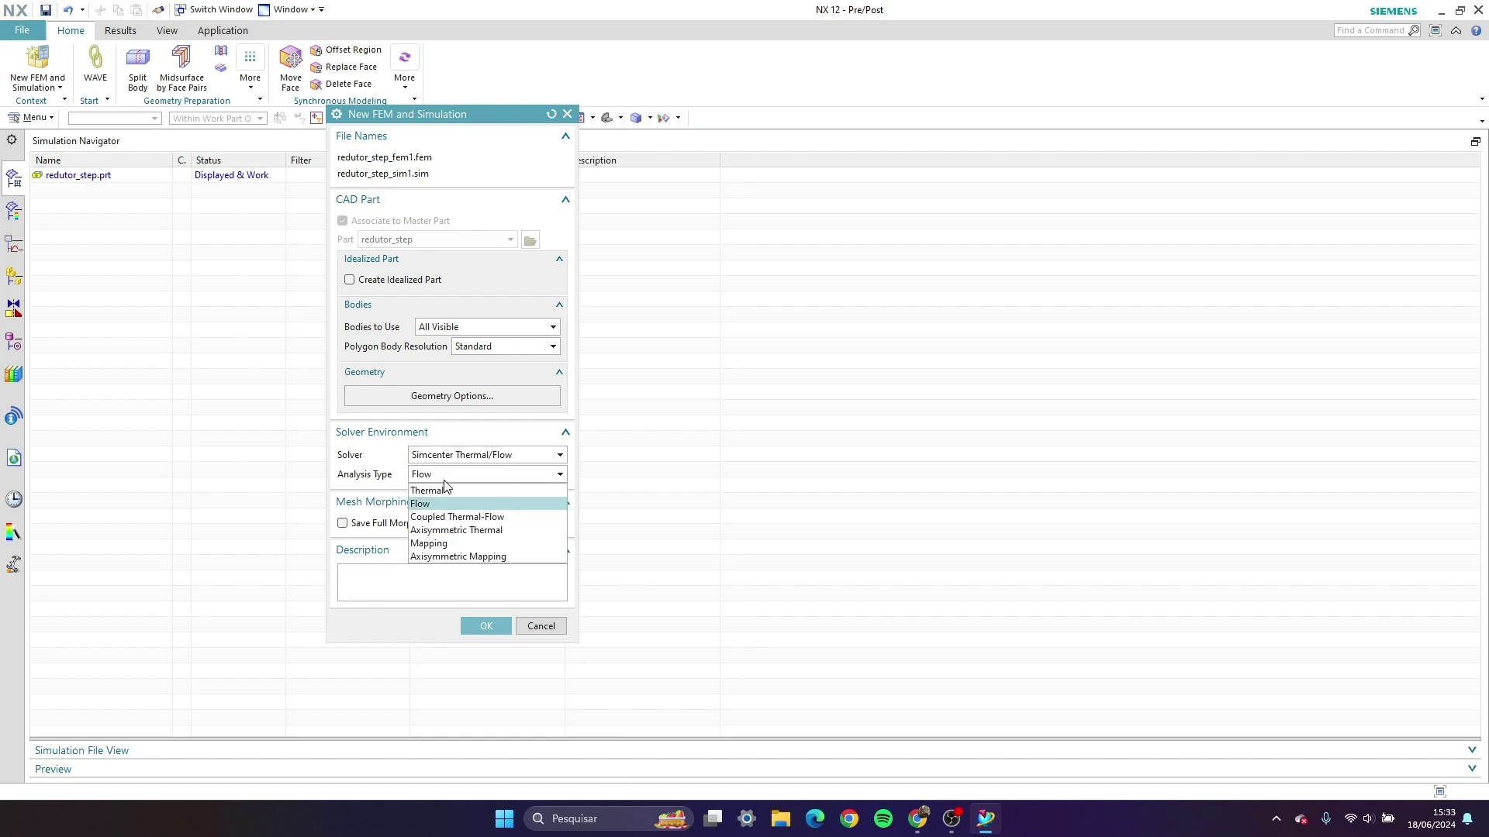
left_click(444, 506)
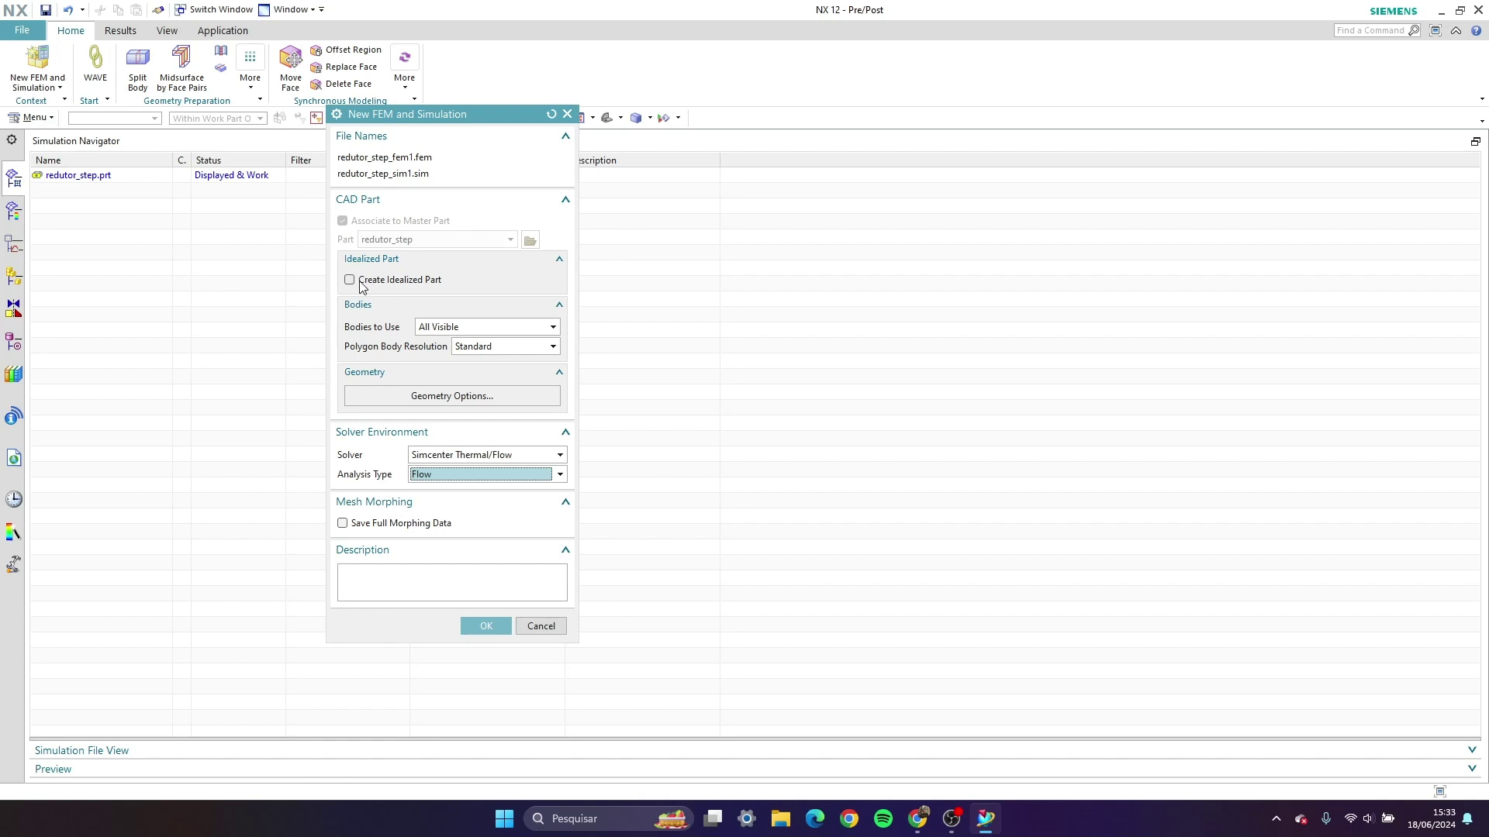
left_click(486, 625)
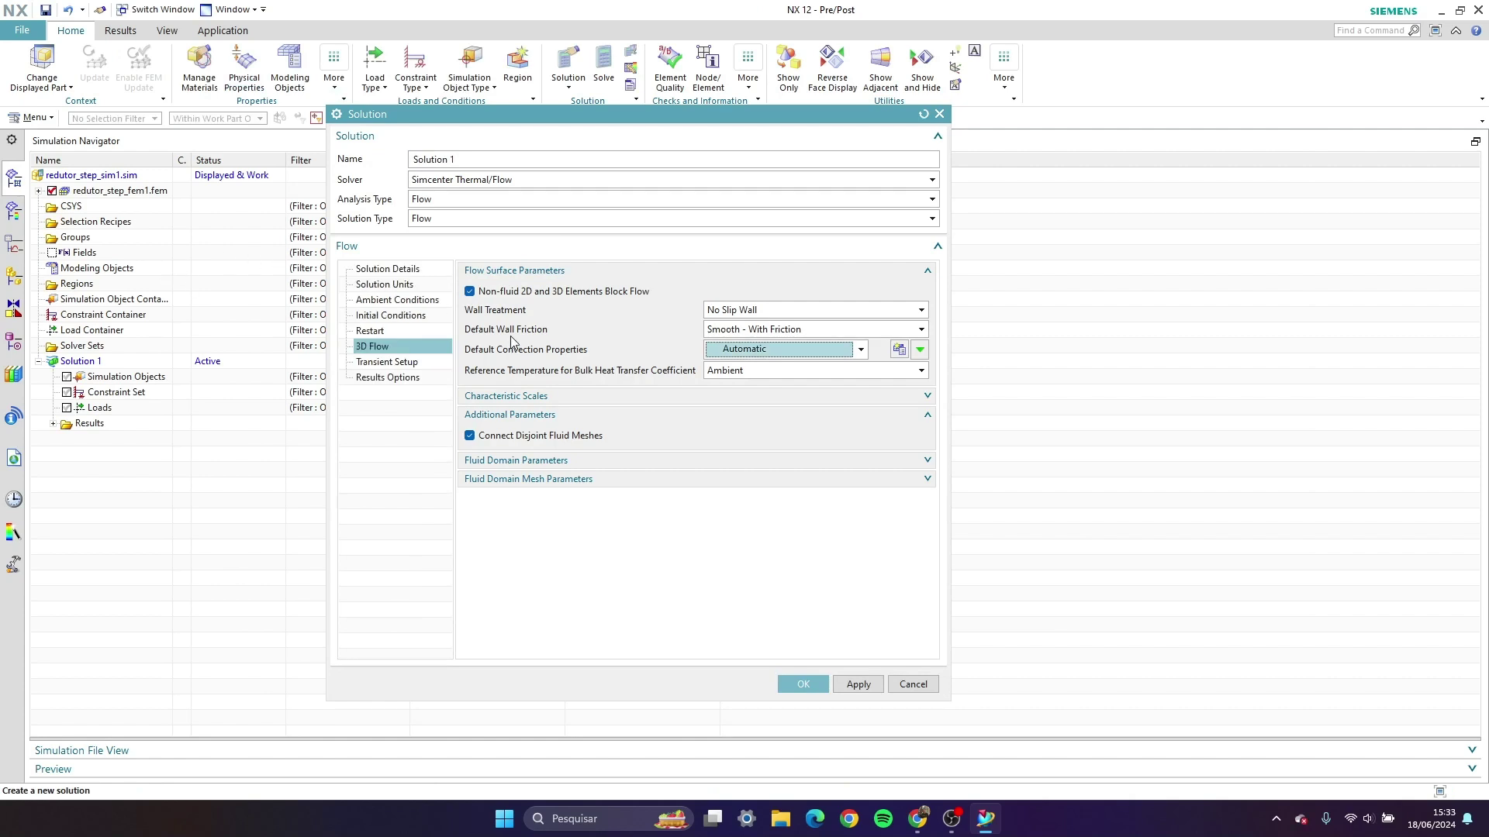
Create Solution 1 as a Steady State flow solution, keeping the default solver and 3D Flow settings
left_click(405, 269)
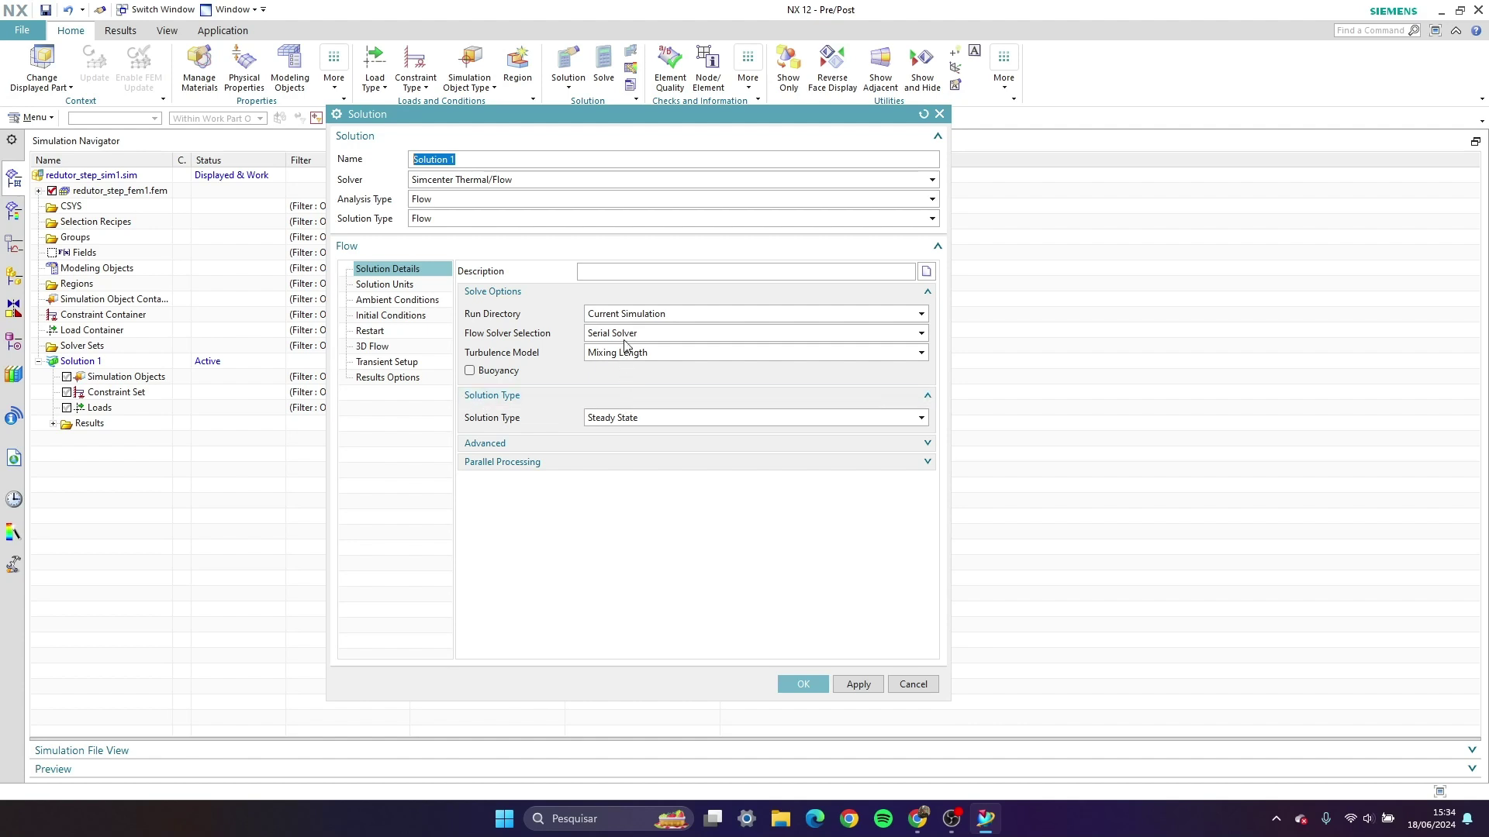
left_click(616, 422)
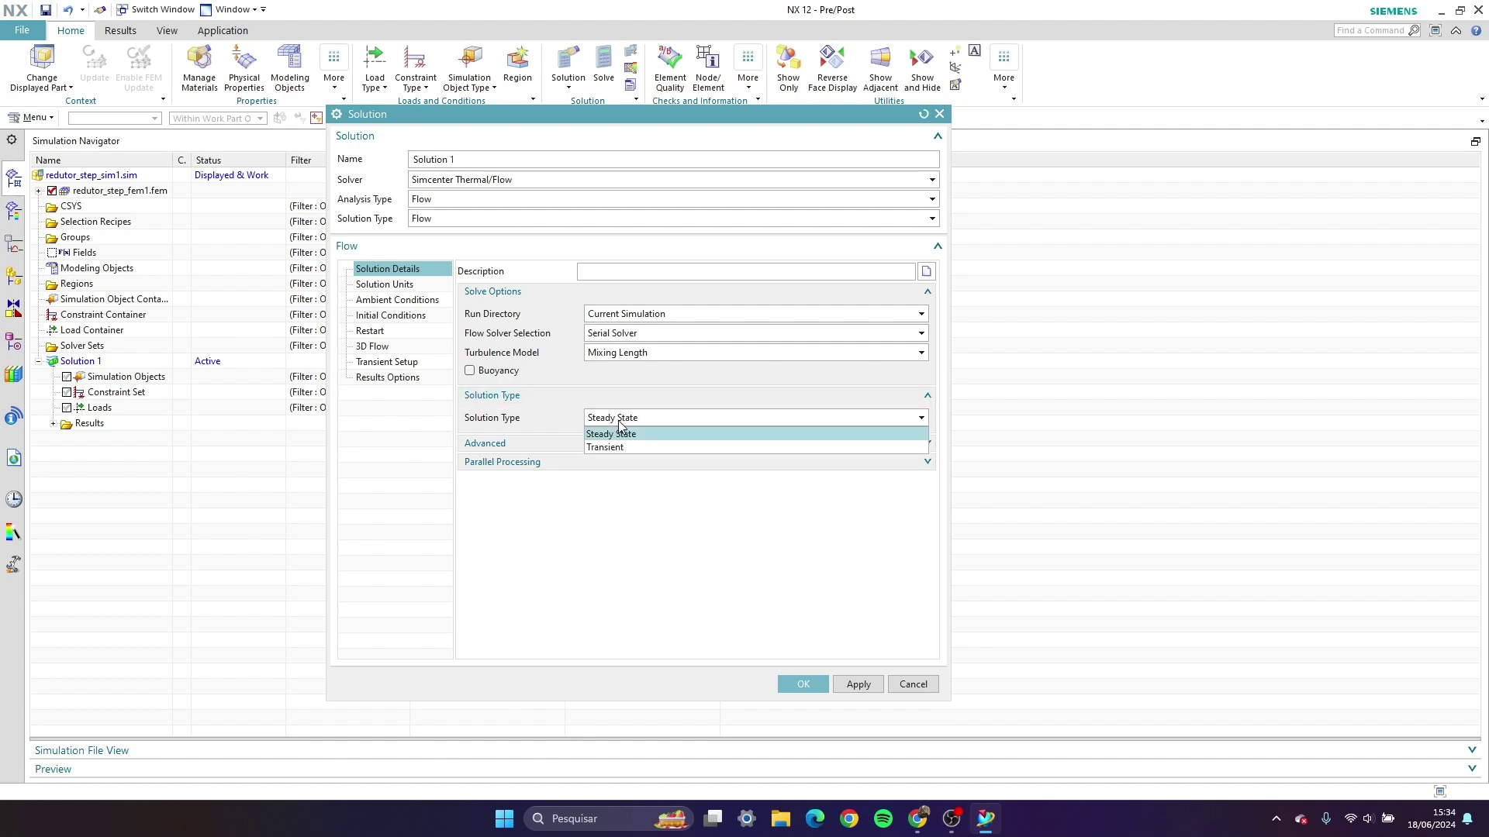
left_click(619, 424)
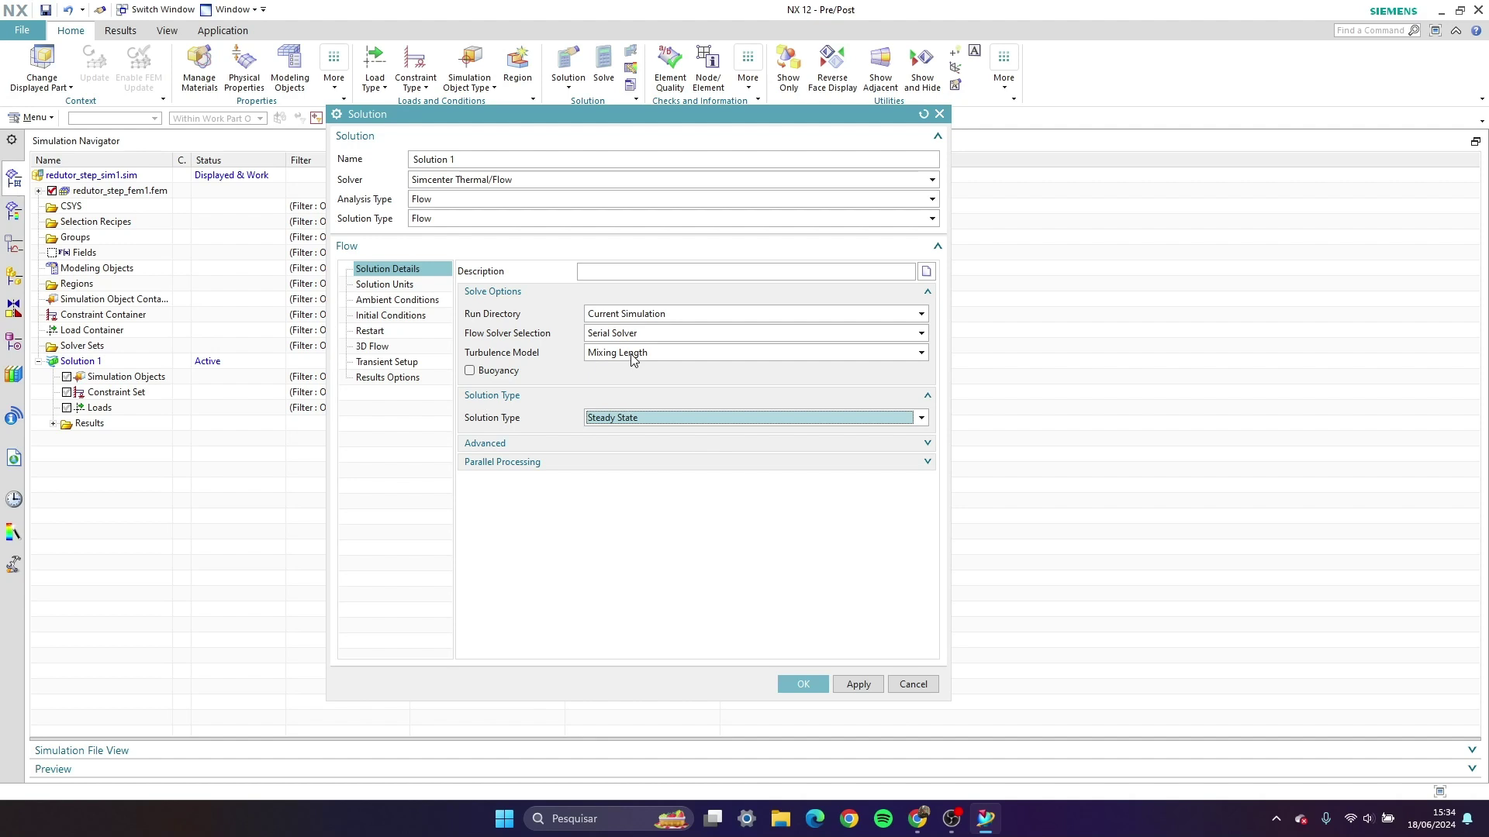
left_click(391, 349)
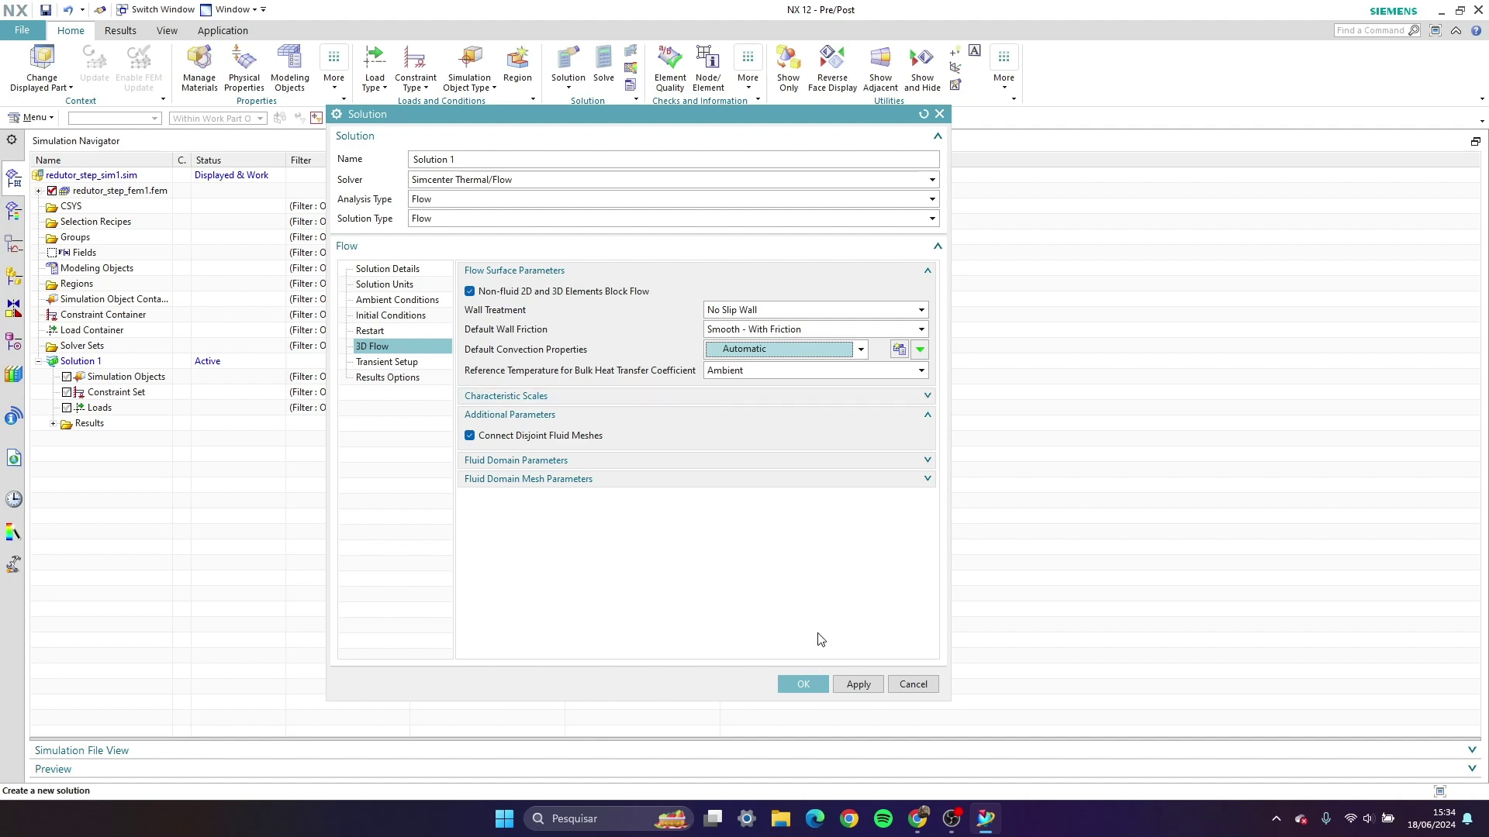
left_click(803, 683)
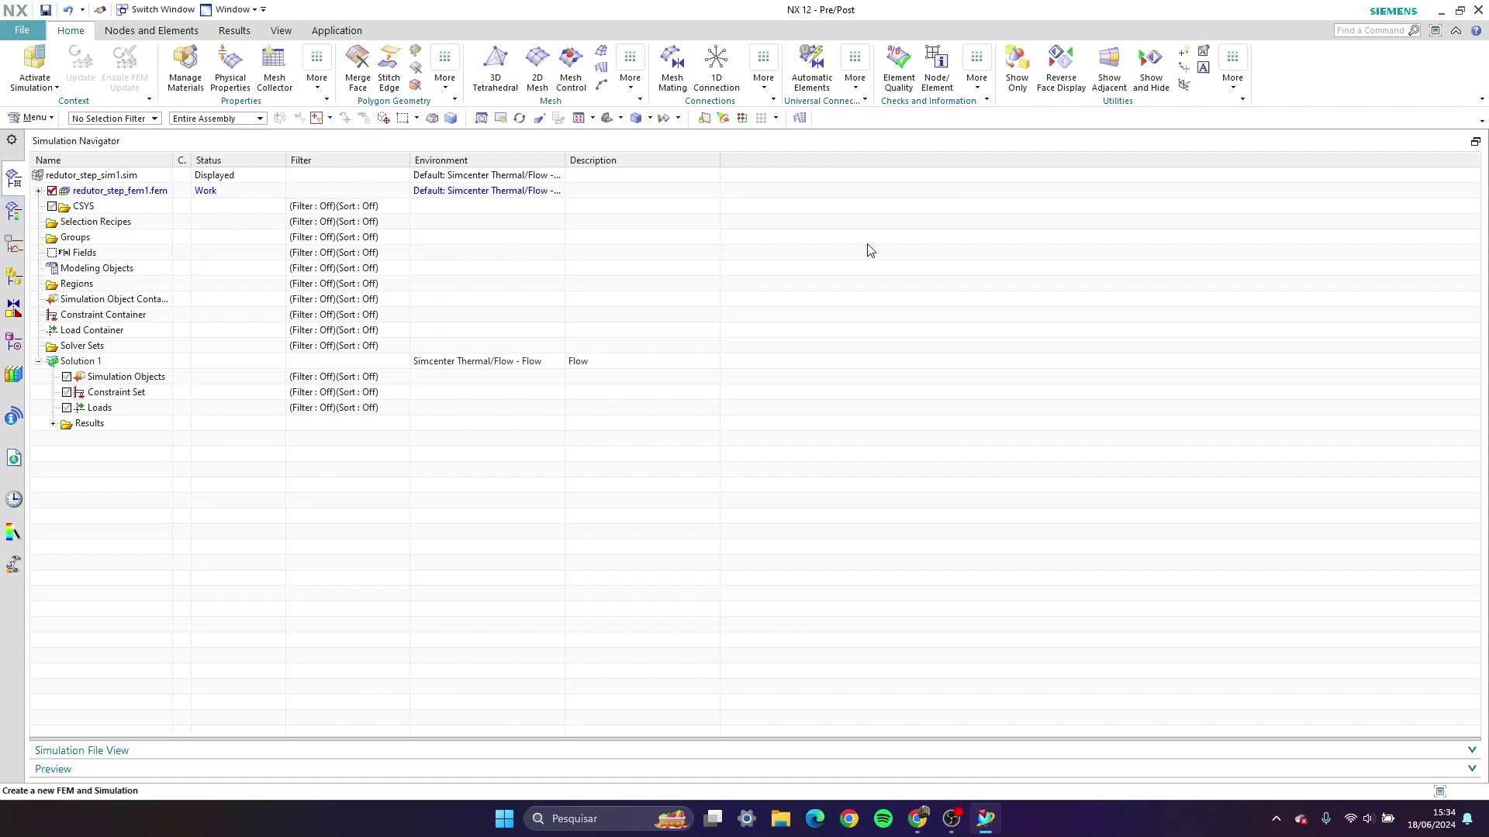
Create automatic mesh mating conditions over all faces and bodies of the split volume, using the All Pairs face search
left_click(13, 210)
scroll(380, 411, "down", 1)
scroll(786, 346, "up", 1)
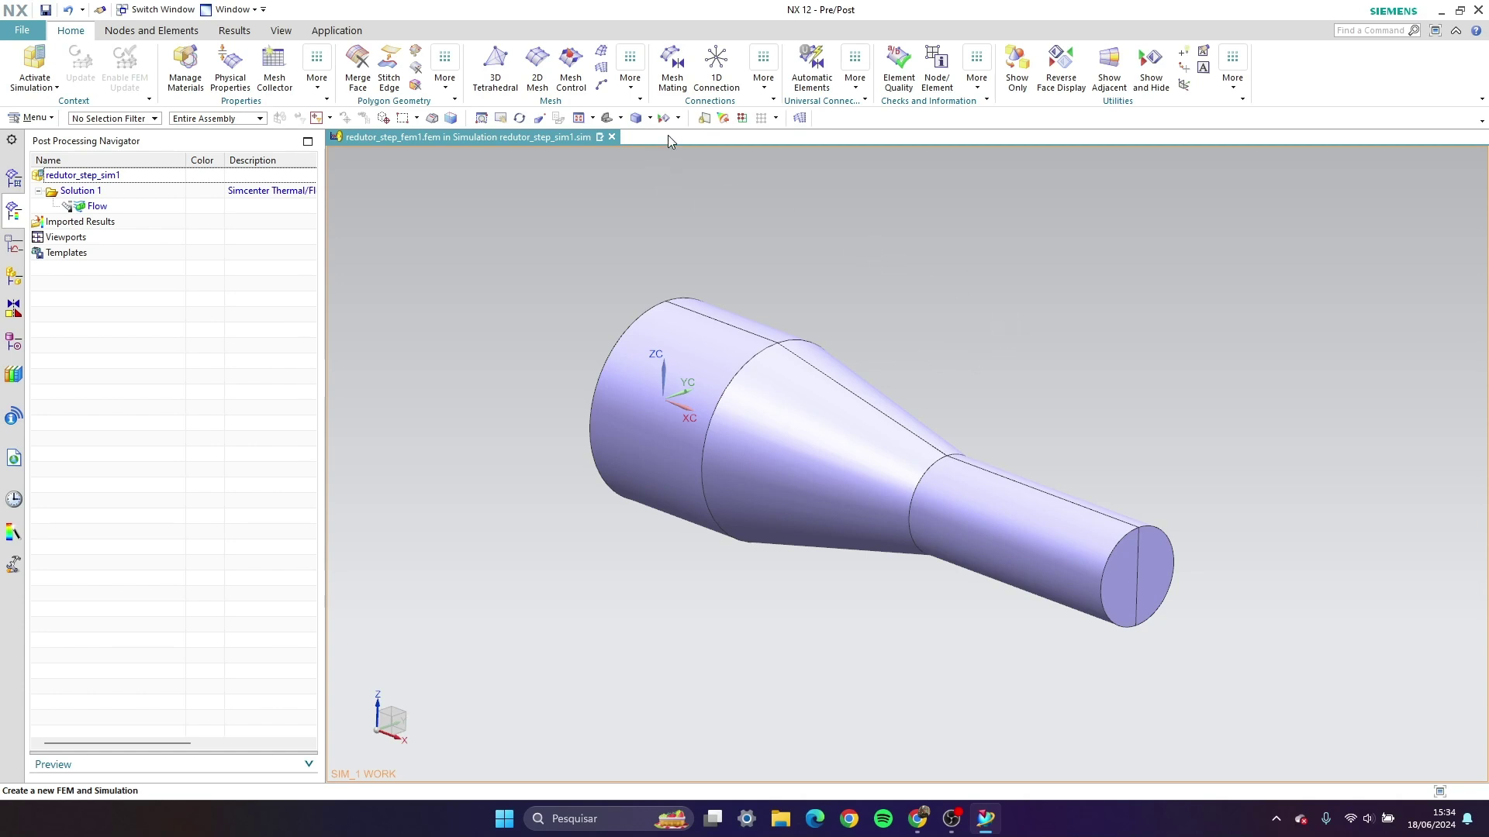
left_click(672, 79)
scroll(1417, 371, "down", 1)
scroll(1321, 389, "up", 1)
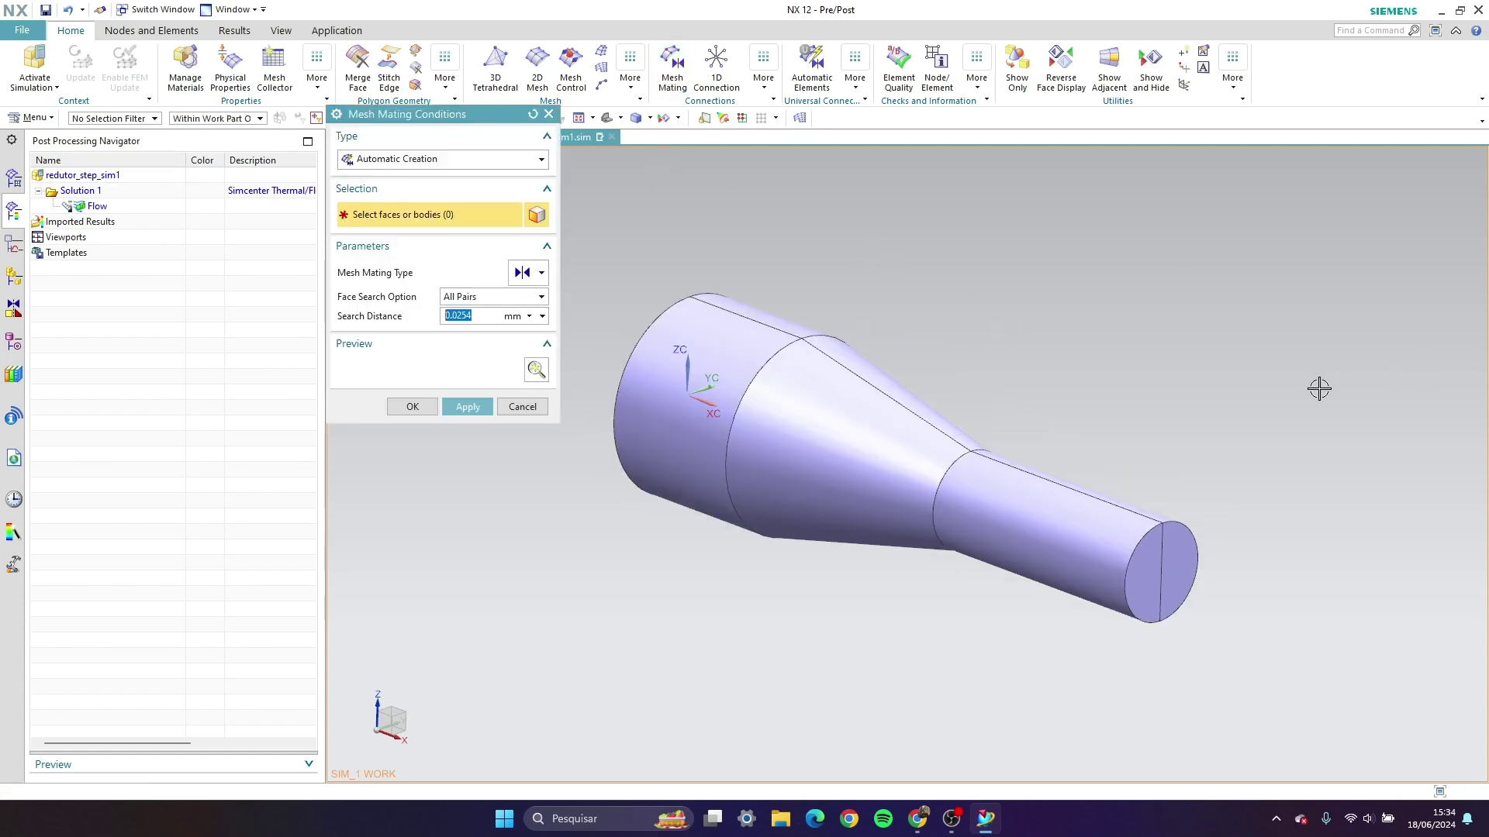
left_click_drag(580, 243, 1272, 698)
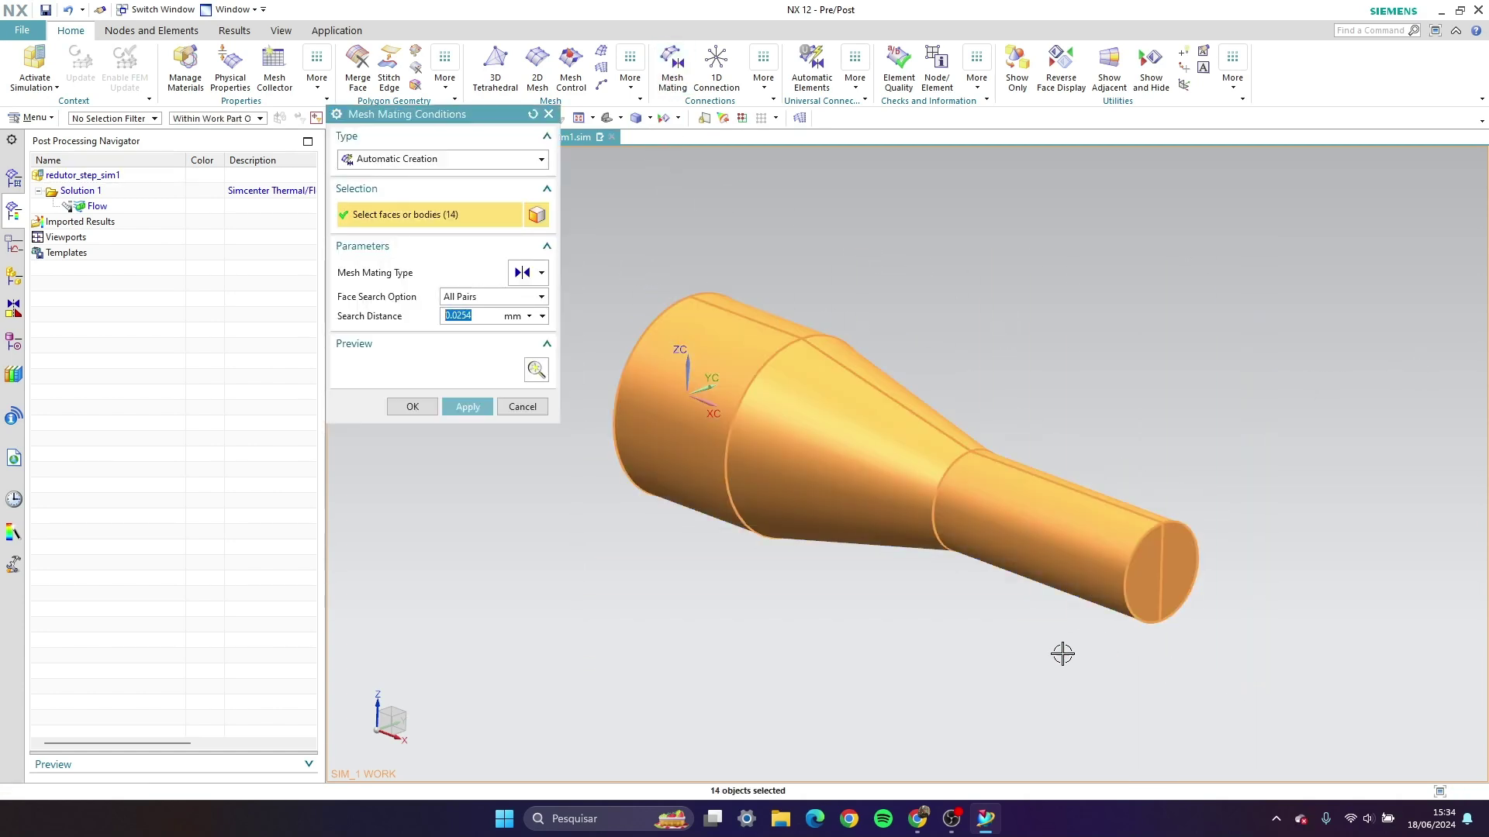
left_click(470, 408)
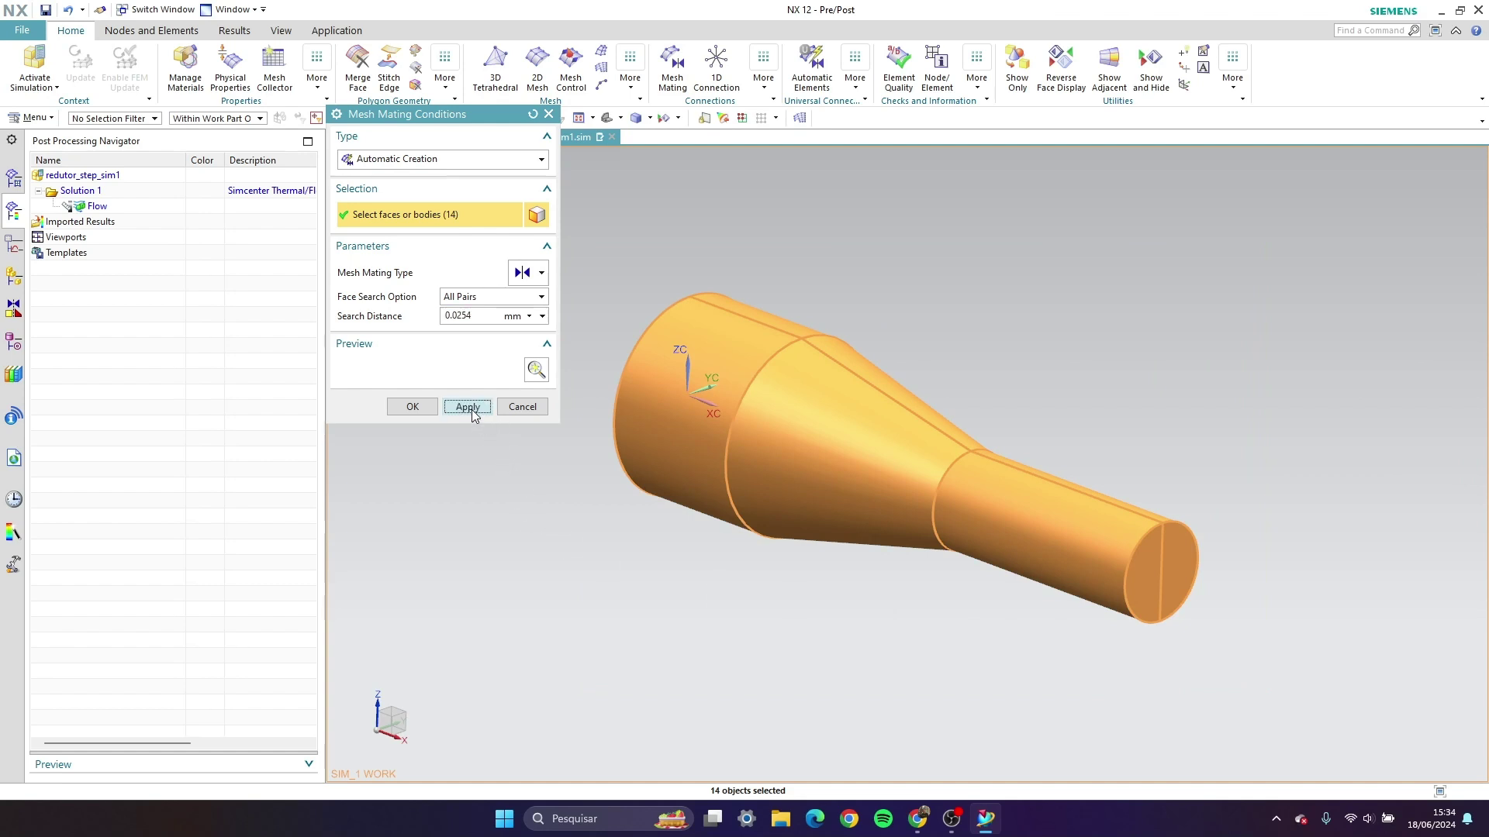
left_click(548, 114)
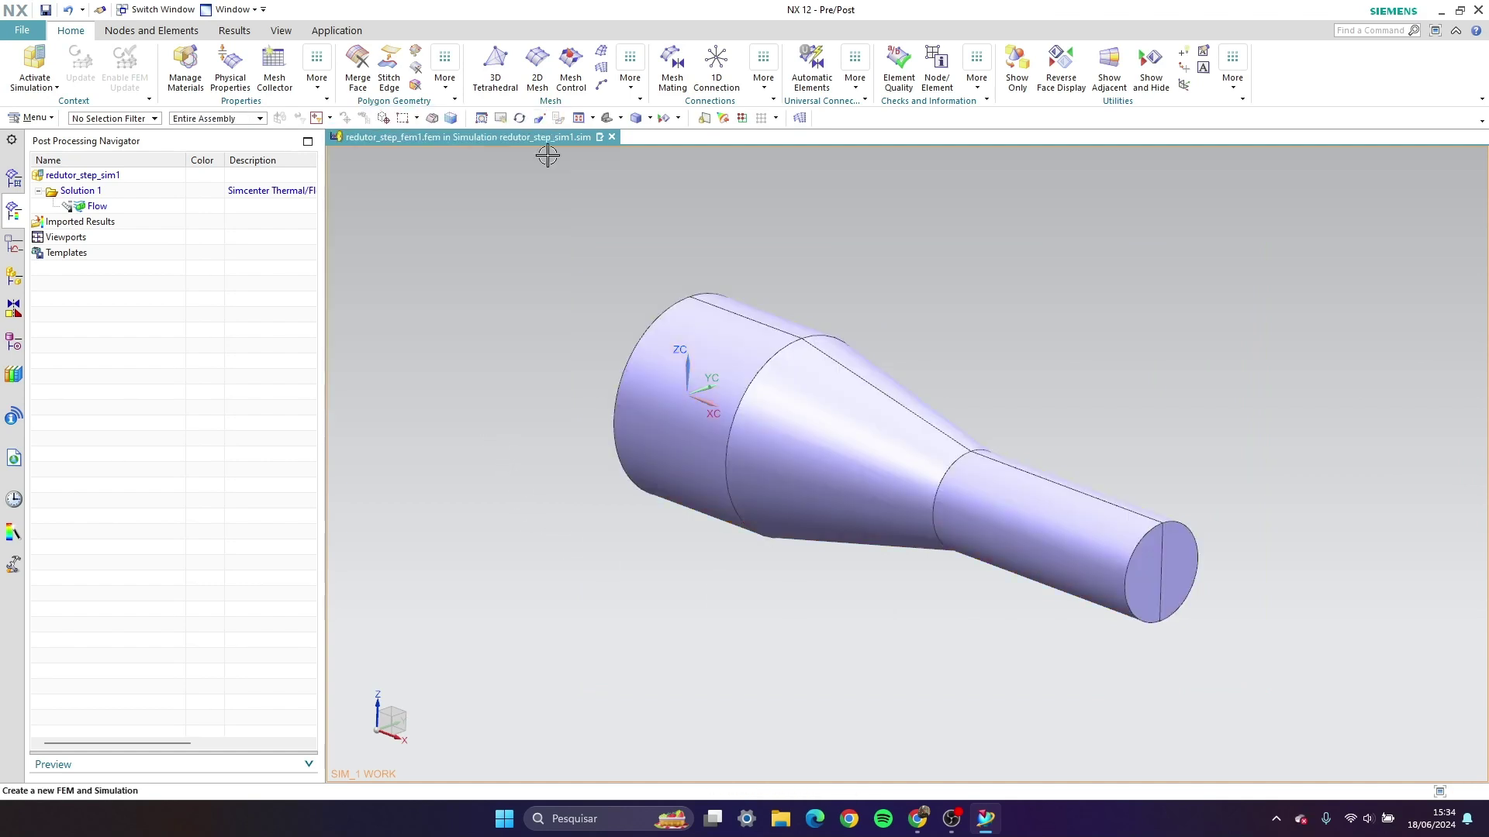
Mesh both halves of the inner volume with TET10 tetrahedral elements at an element size of 5 mm
left_click(508, 82)
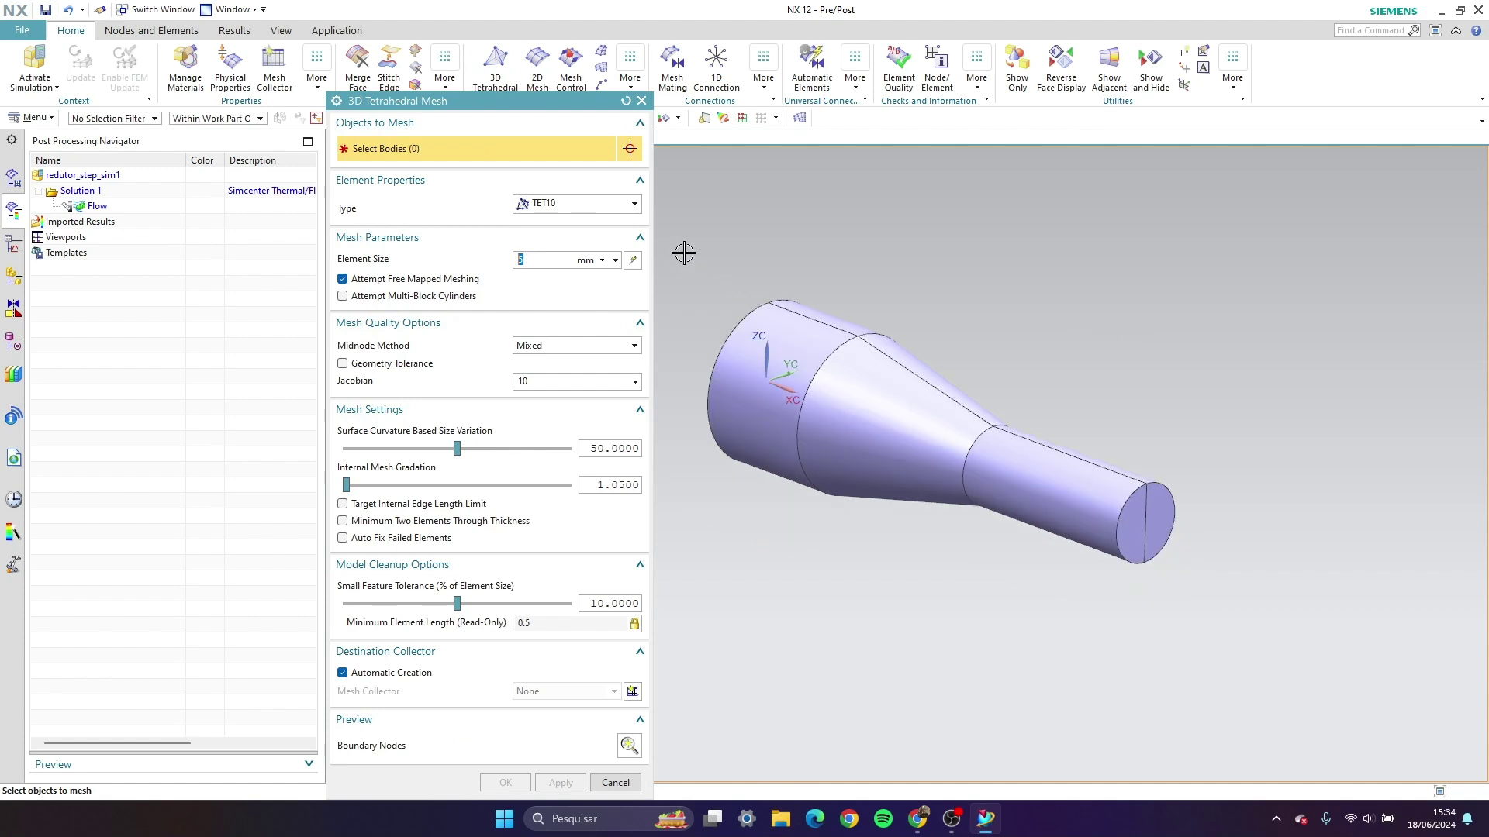
left_click_drag(685, 252, 1207, 605)
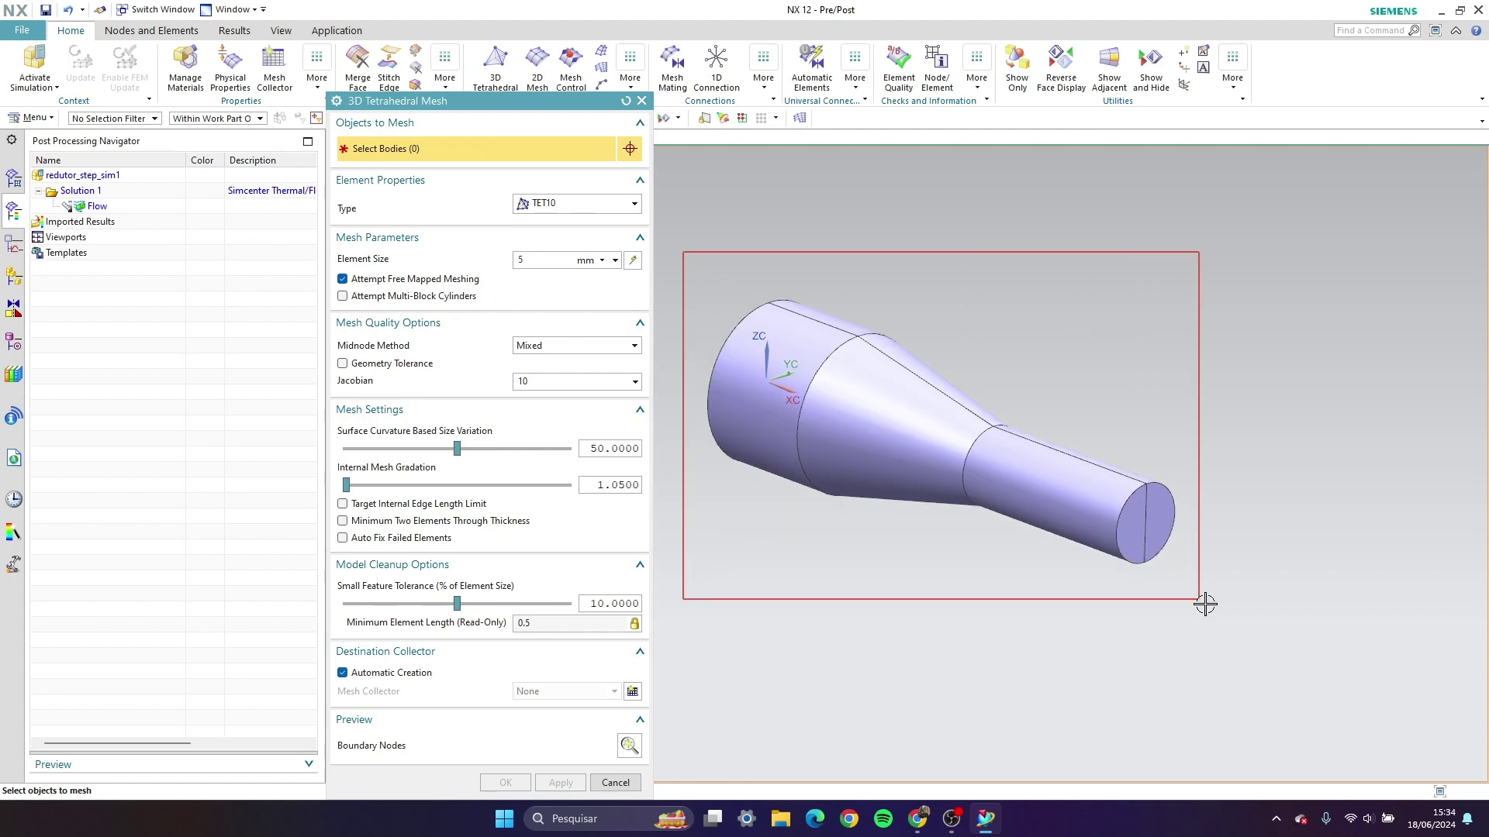
left_click(633, 261)
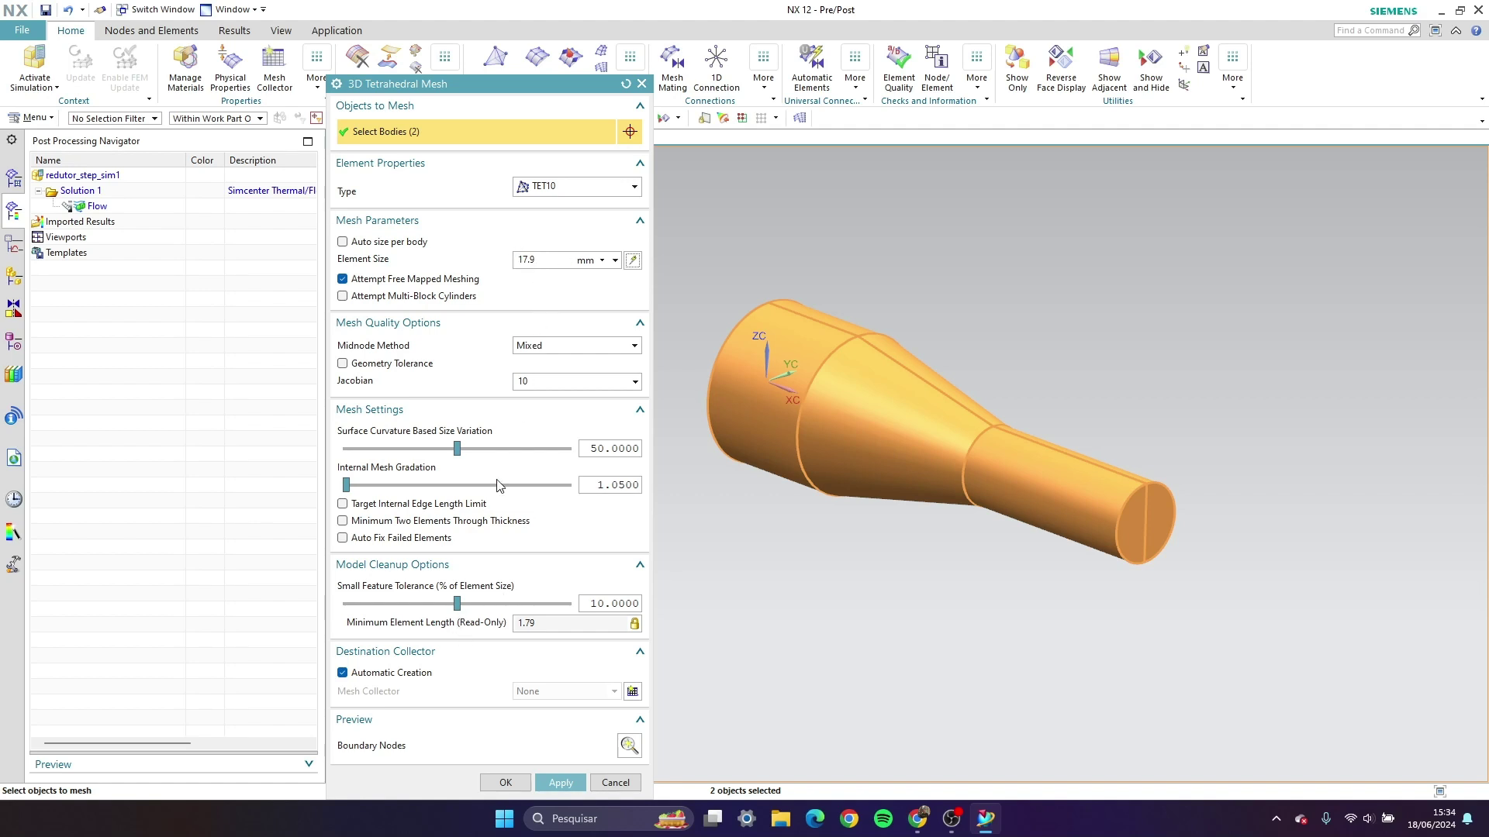
double_click(554, 262)
type("5")
left_click(560, 783)
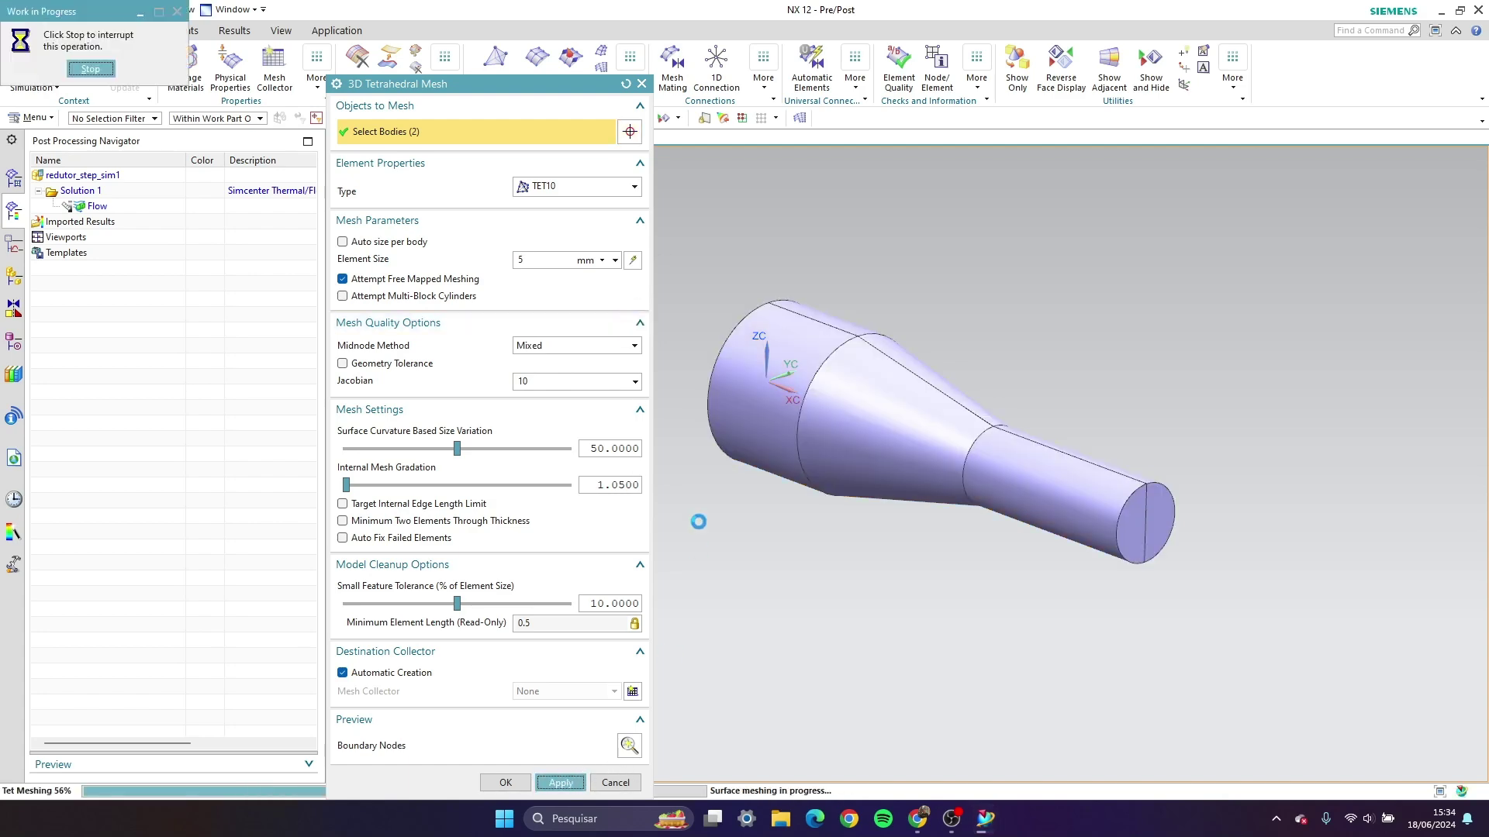
scroll(966, 385, "up", 5)
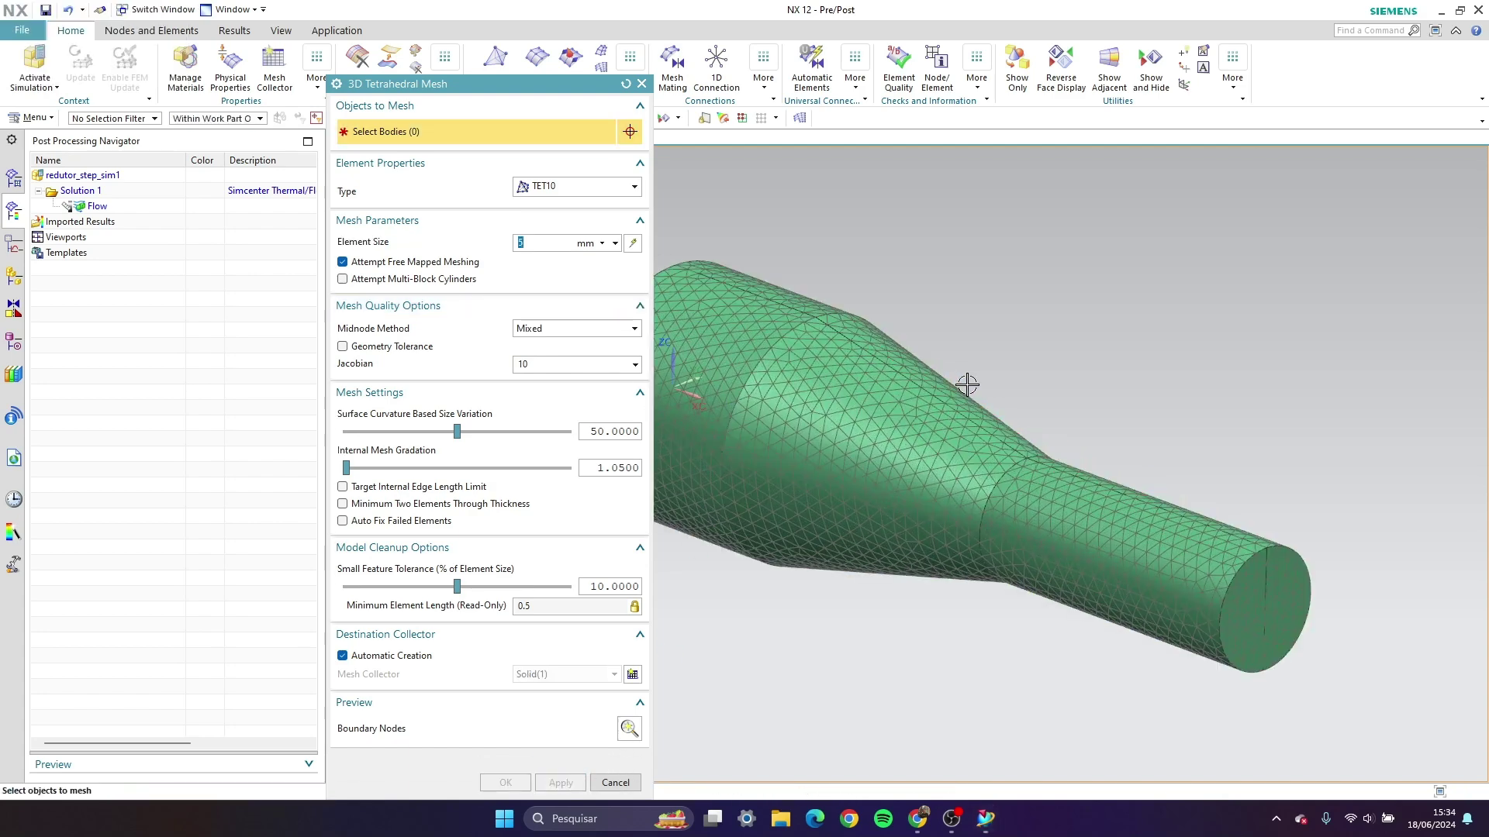
scroll(969, 385, "down", 4)
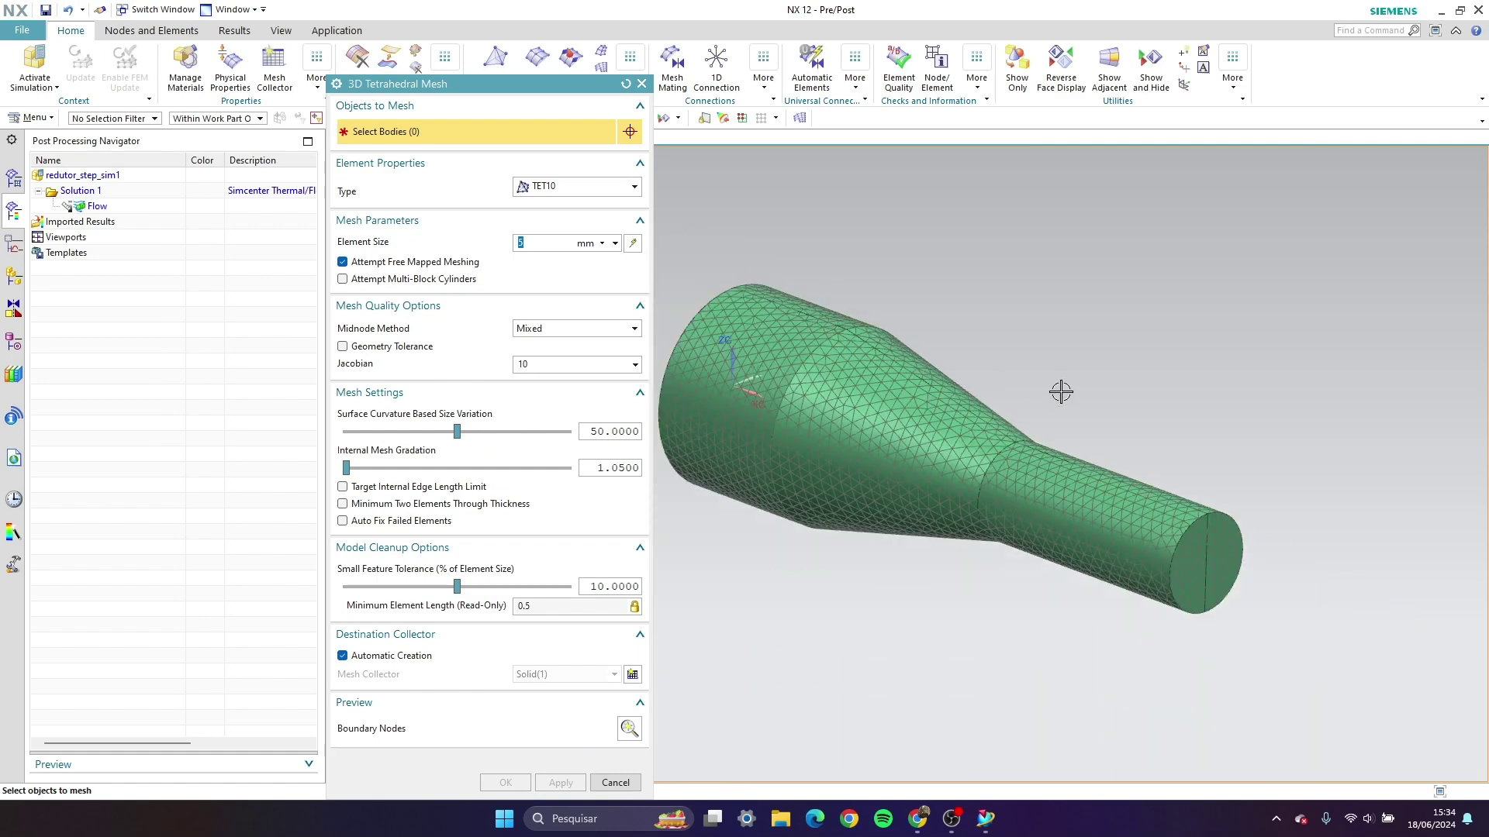
left_click(642, 83)
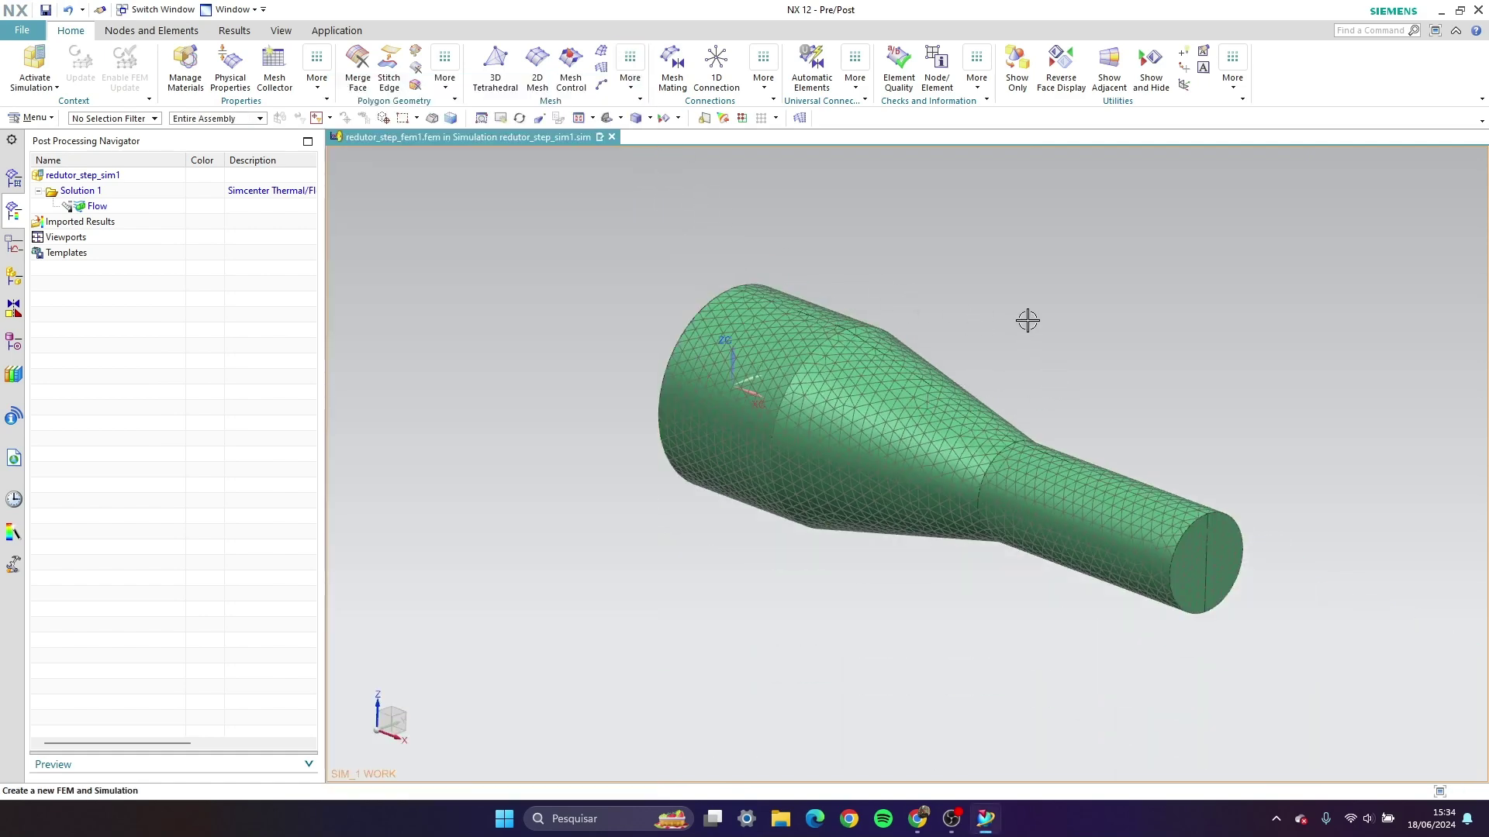
mouse_move(1027, 319)
middle_mouse_down()
mouse_move(980, 306)
mouse_move(1013, 322)
middle_mouse_up()
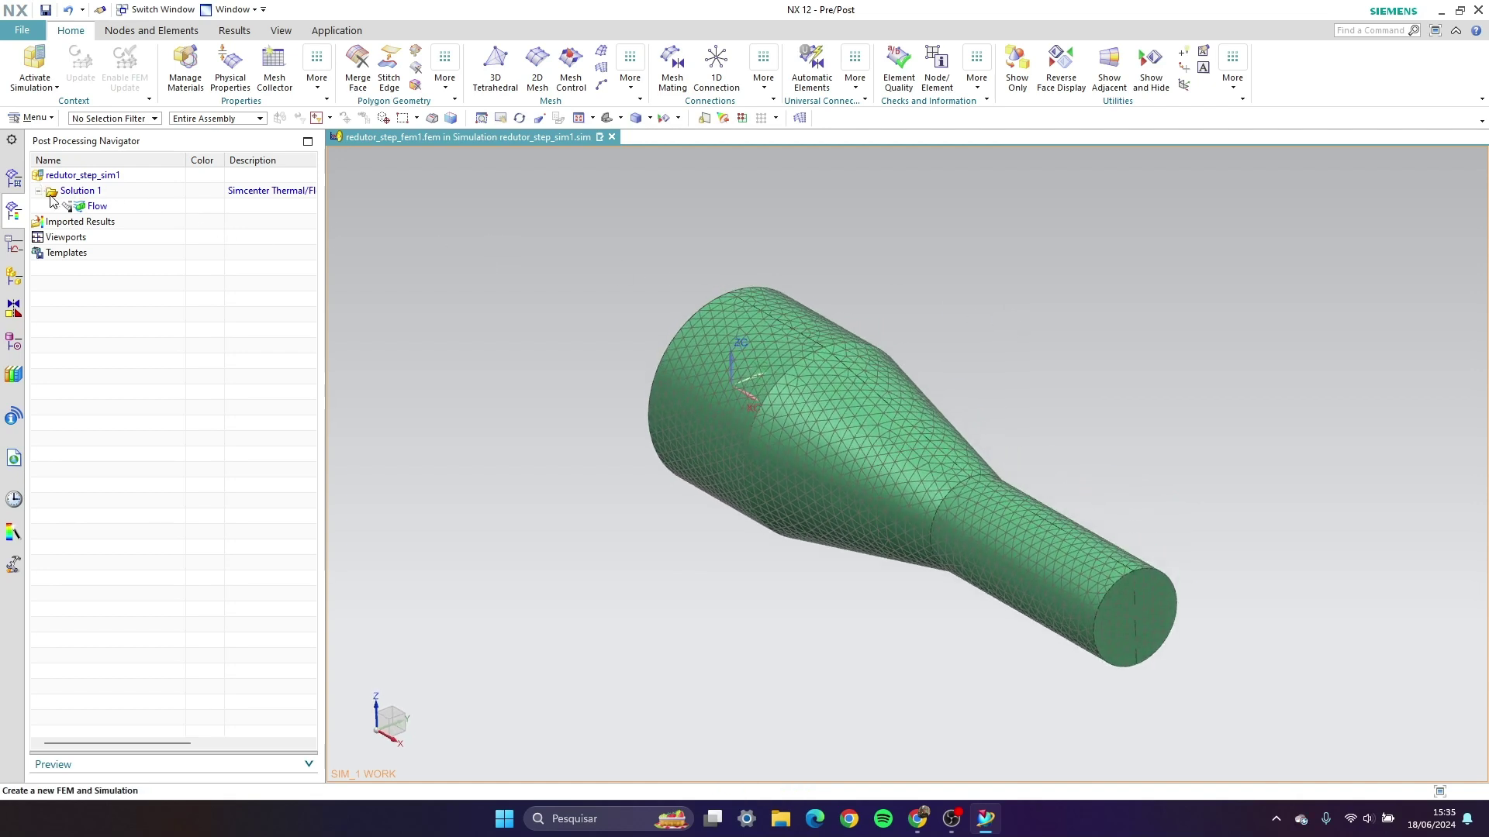
Assign the library material Water to the Solid(1) mesh collector of redutor_step_fem1.fem
left_click(15, 183)
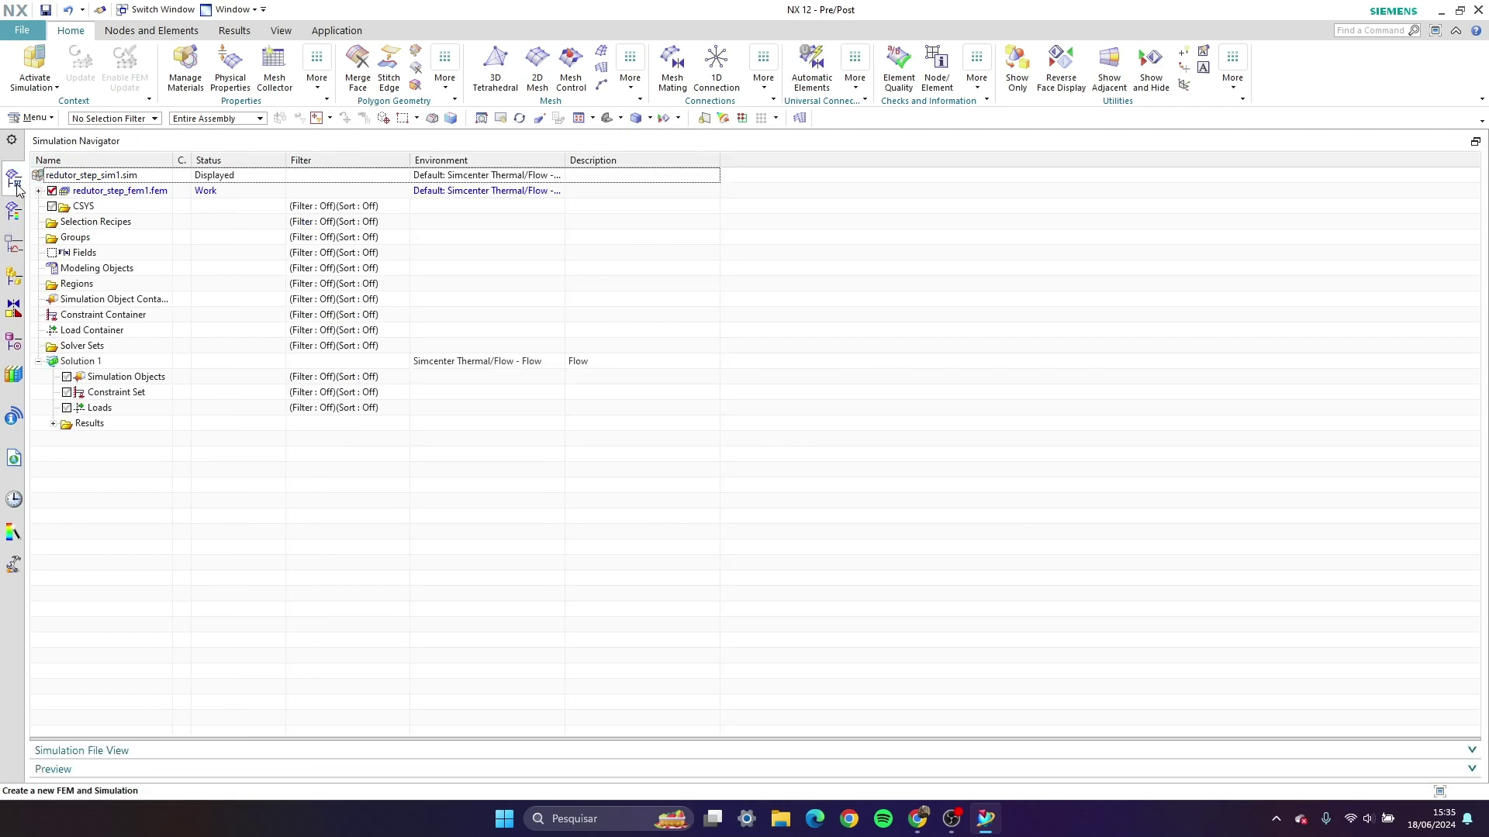
left_click(39, 191)
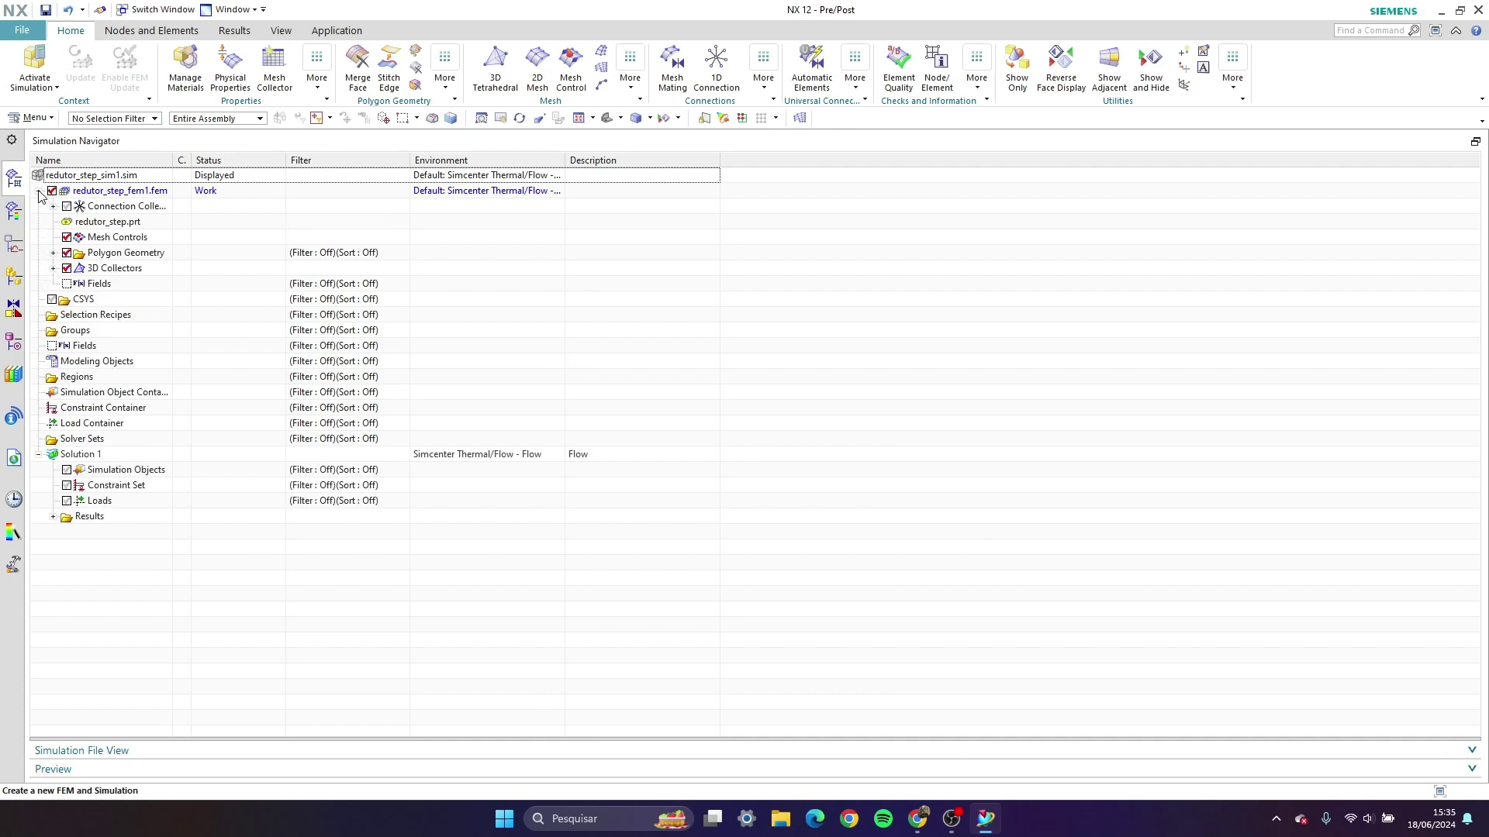
left_click(53, 269)
left_click(69, 284)
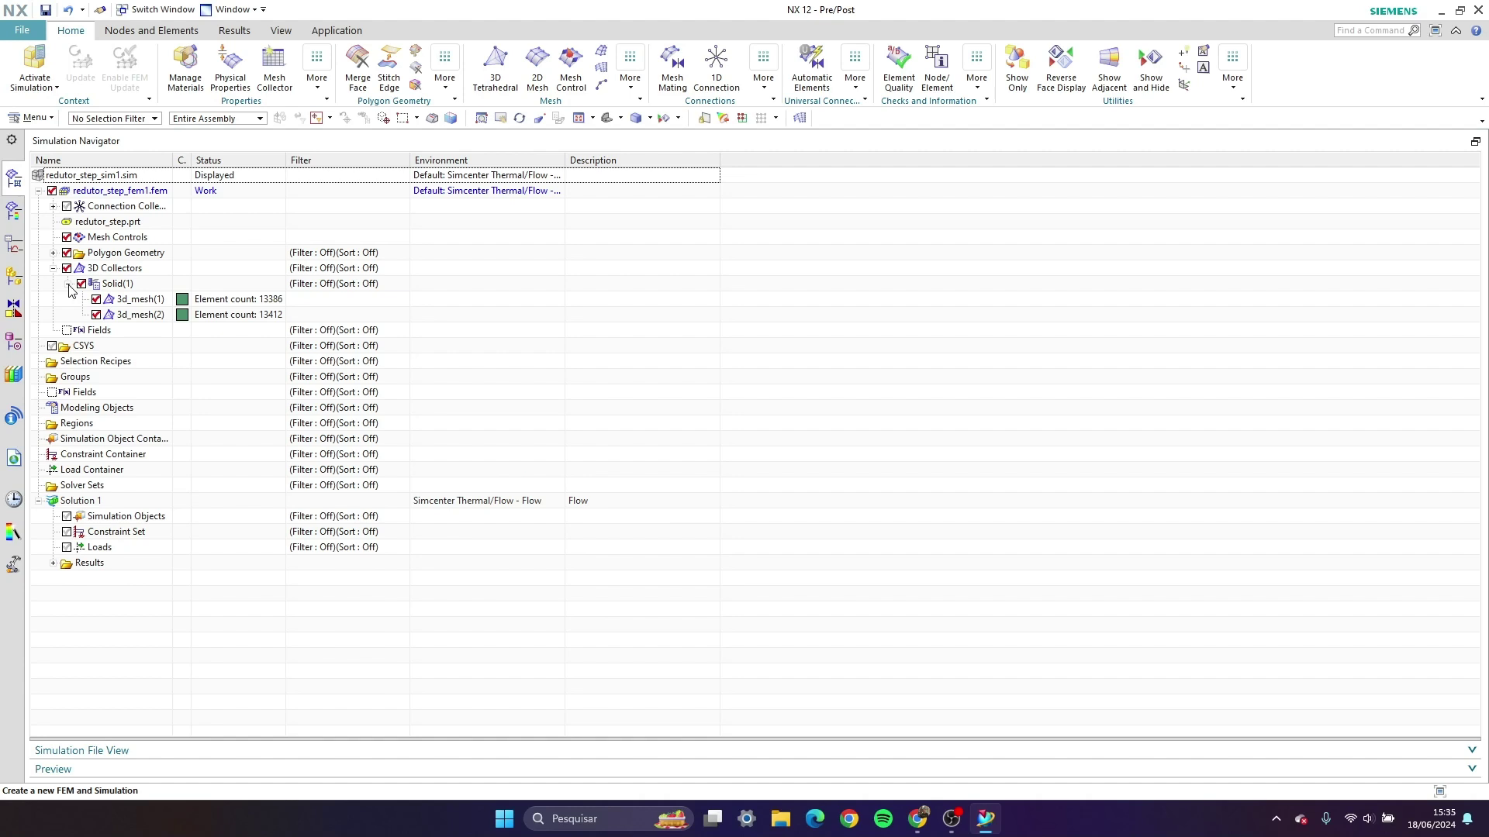
right_click(121, 286)
left_click(152, 324)
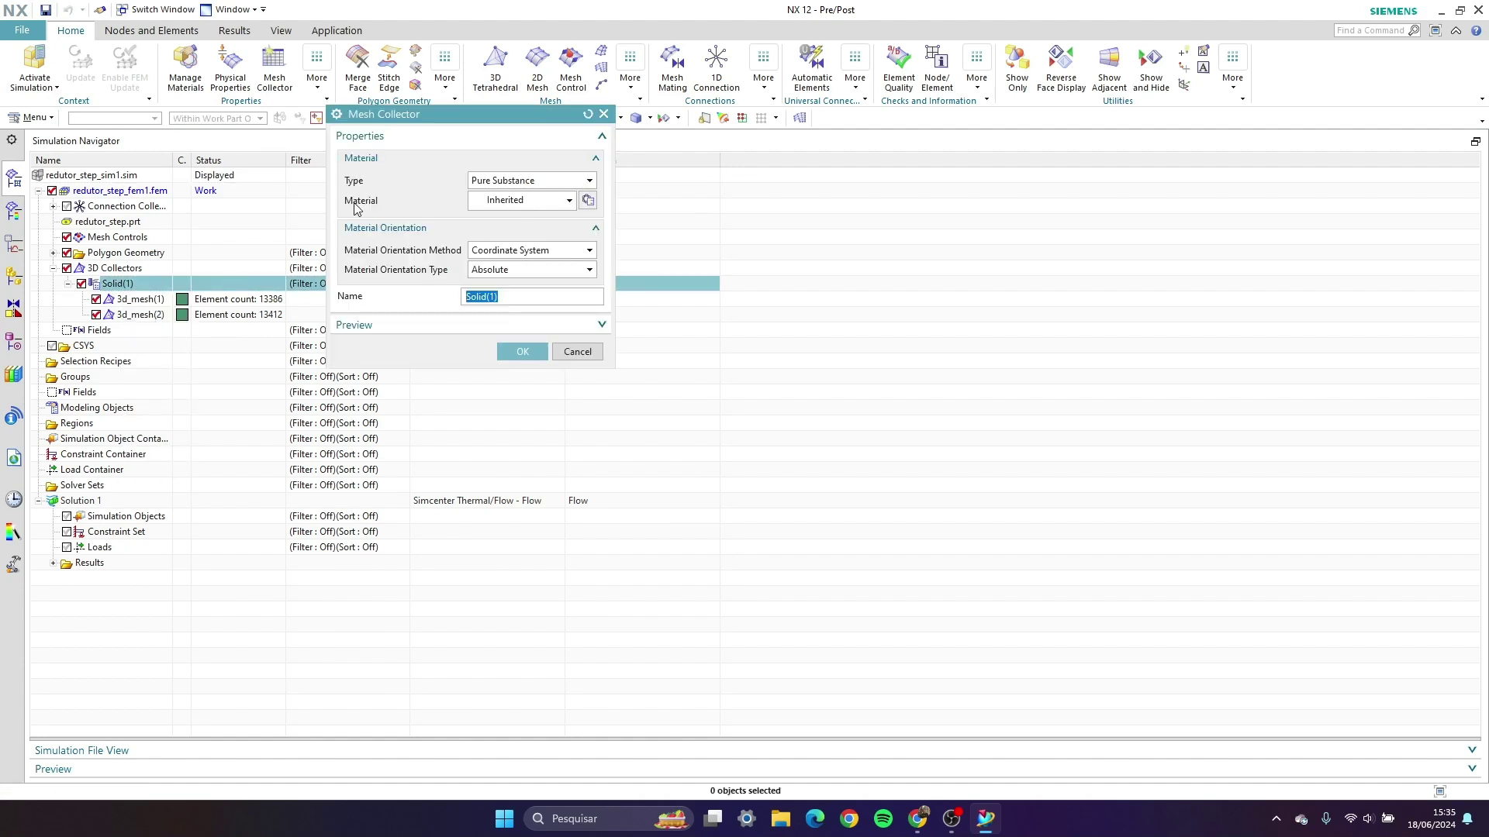
left_click(587, 200)
scroll(425, 284, "down", 15)
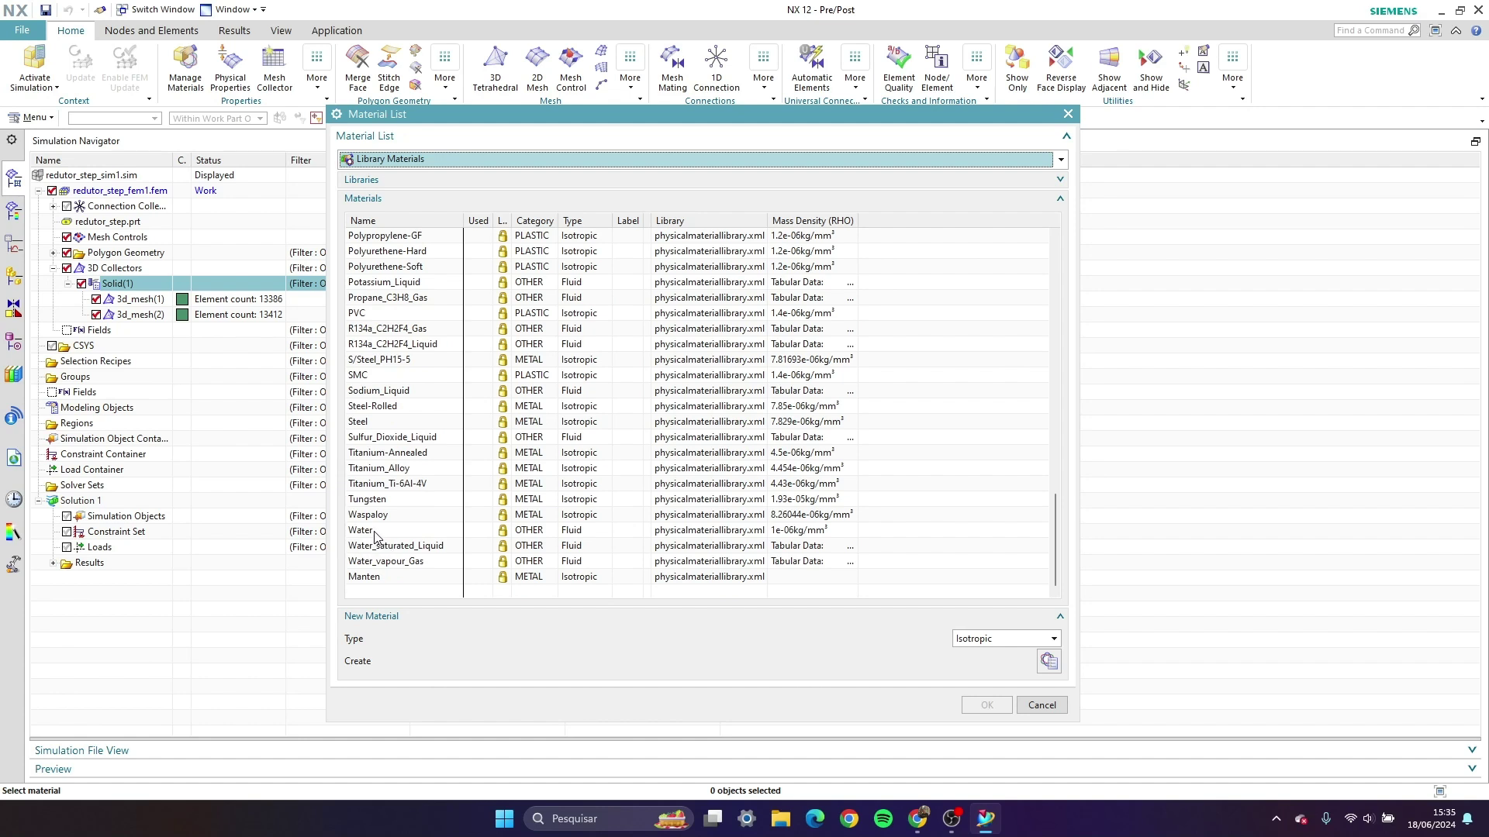
left_click(376, 534)
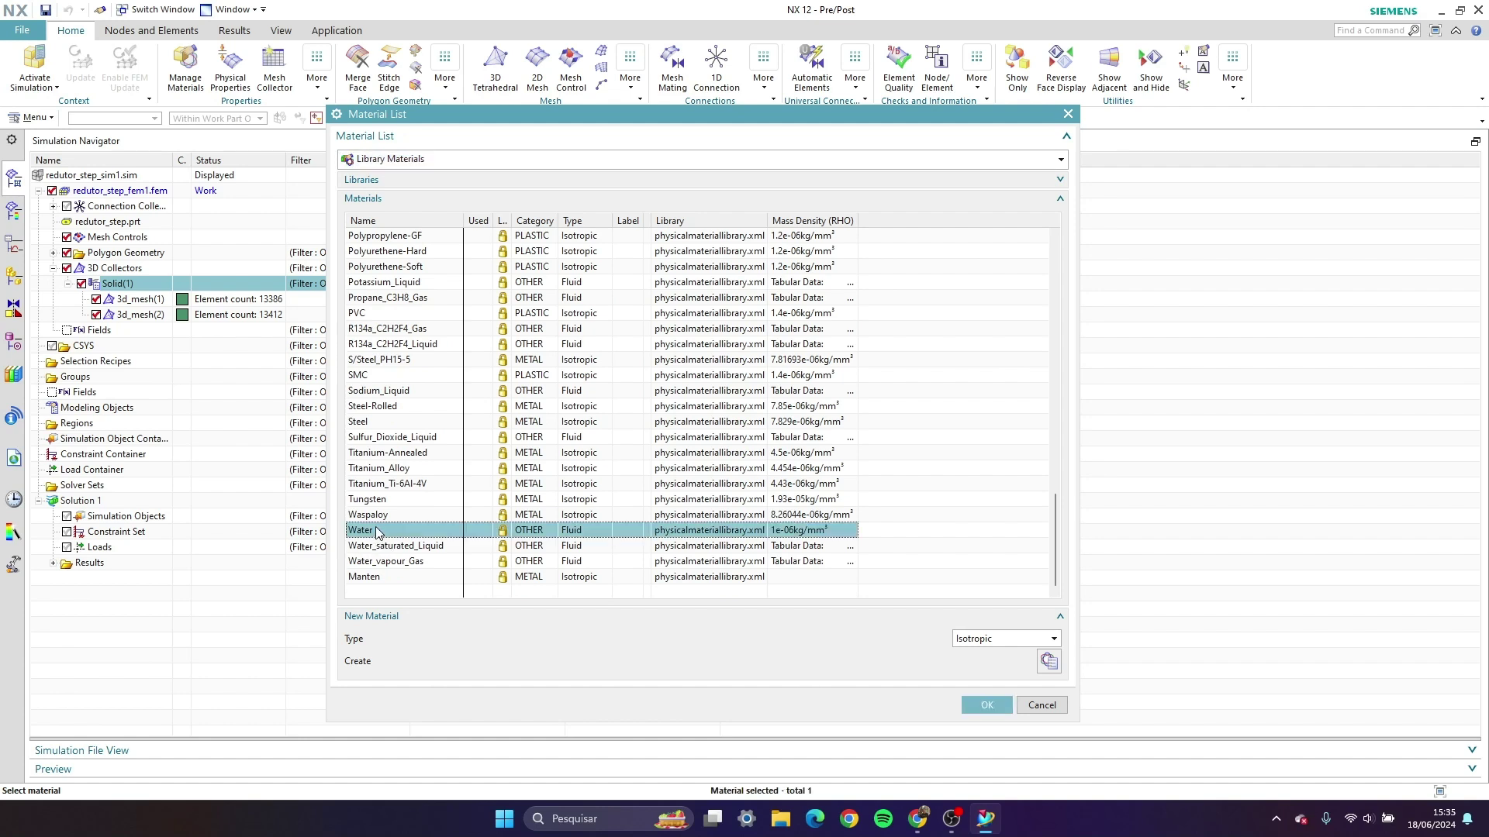
left_click(981, 702)
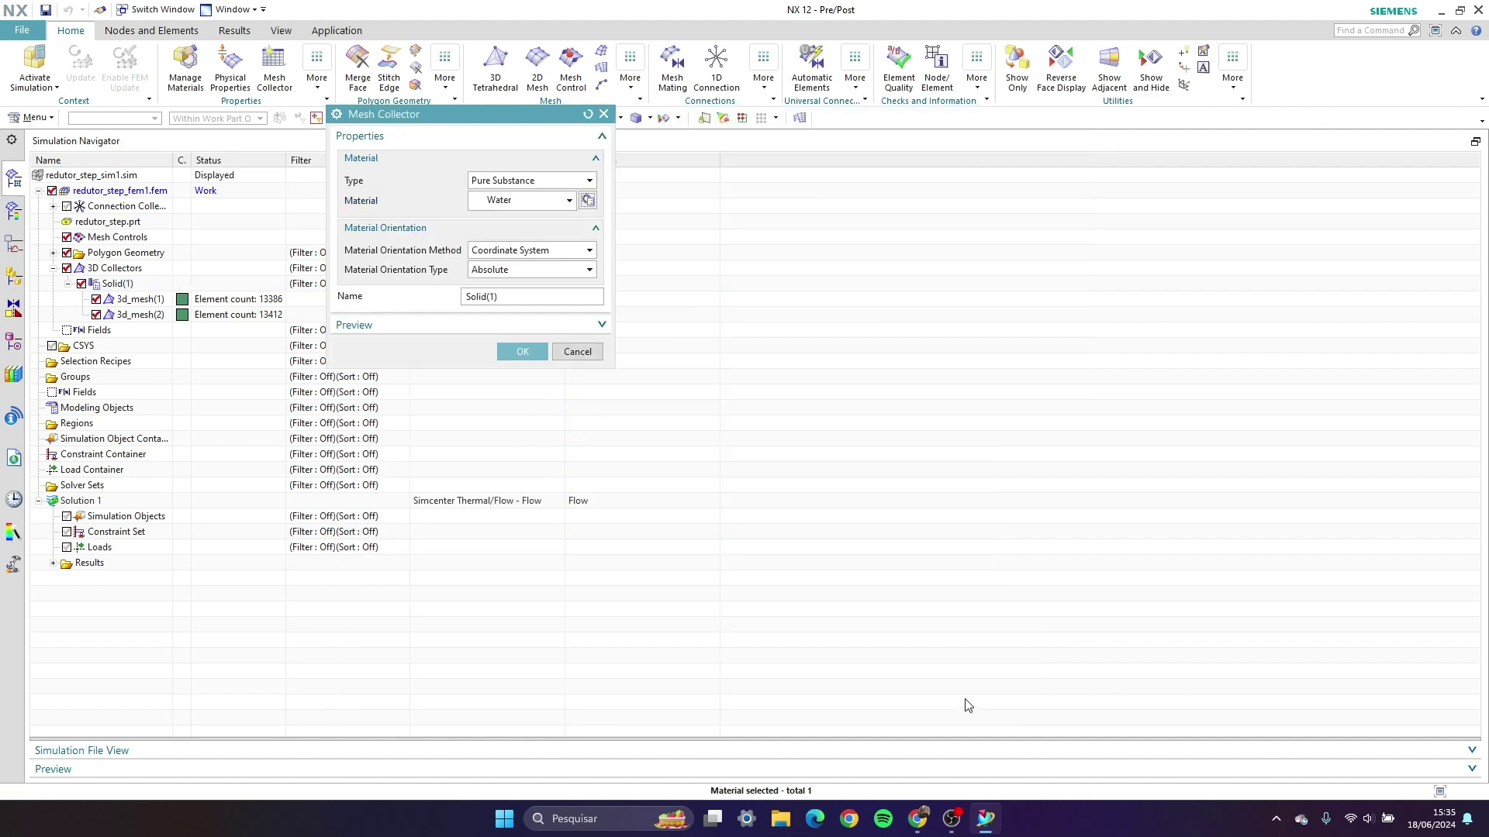
left_click(523, 351)
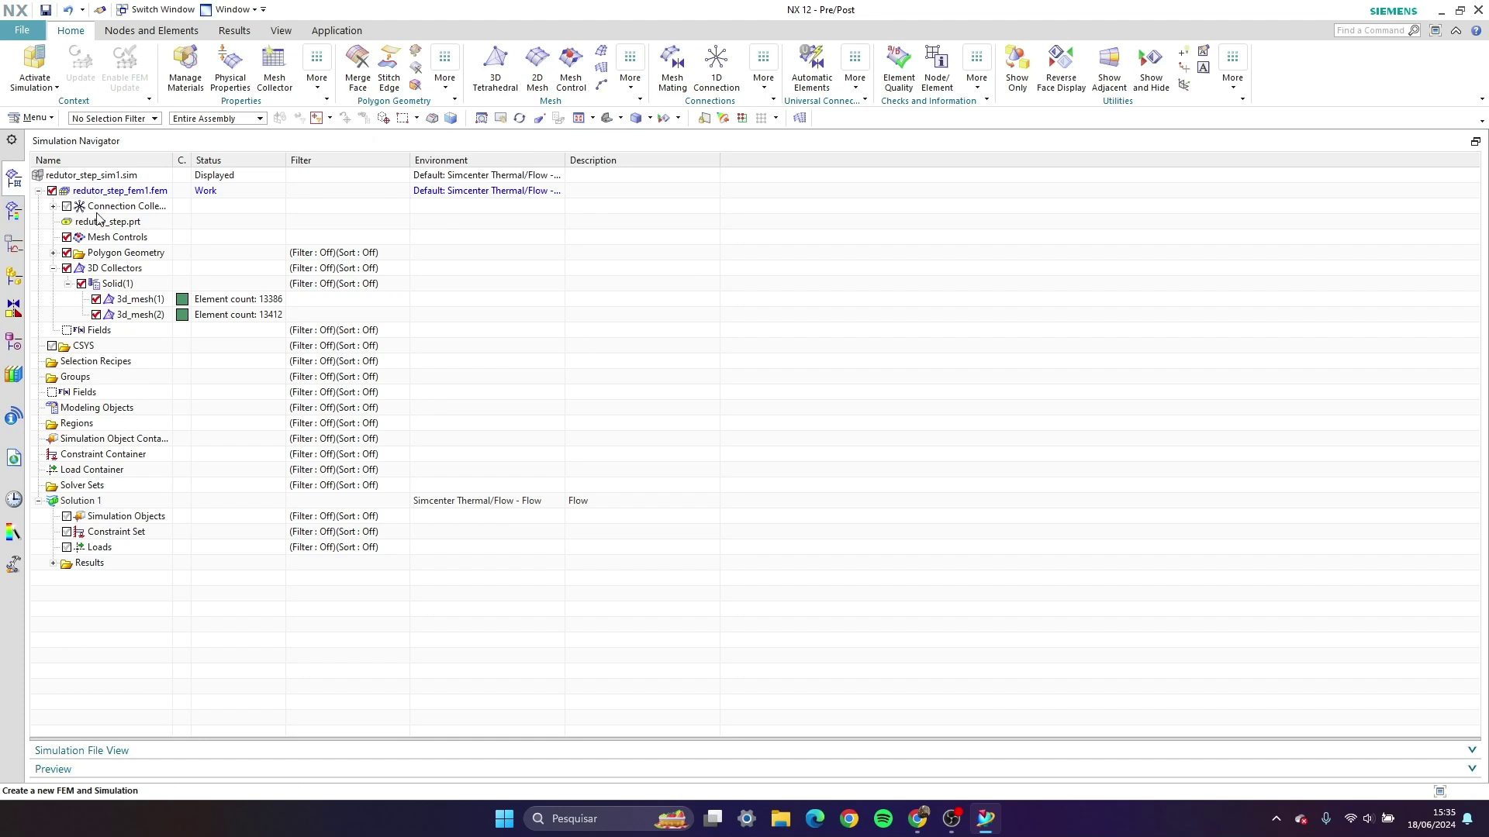
Set the Solid(1) mesh collector's display color to Pale Purple and its shaded edge color to dark blue, and view the mesh
right_click(108, 285)
left_click(149, 335)
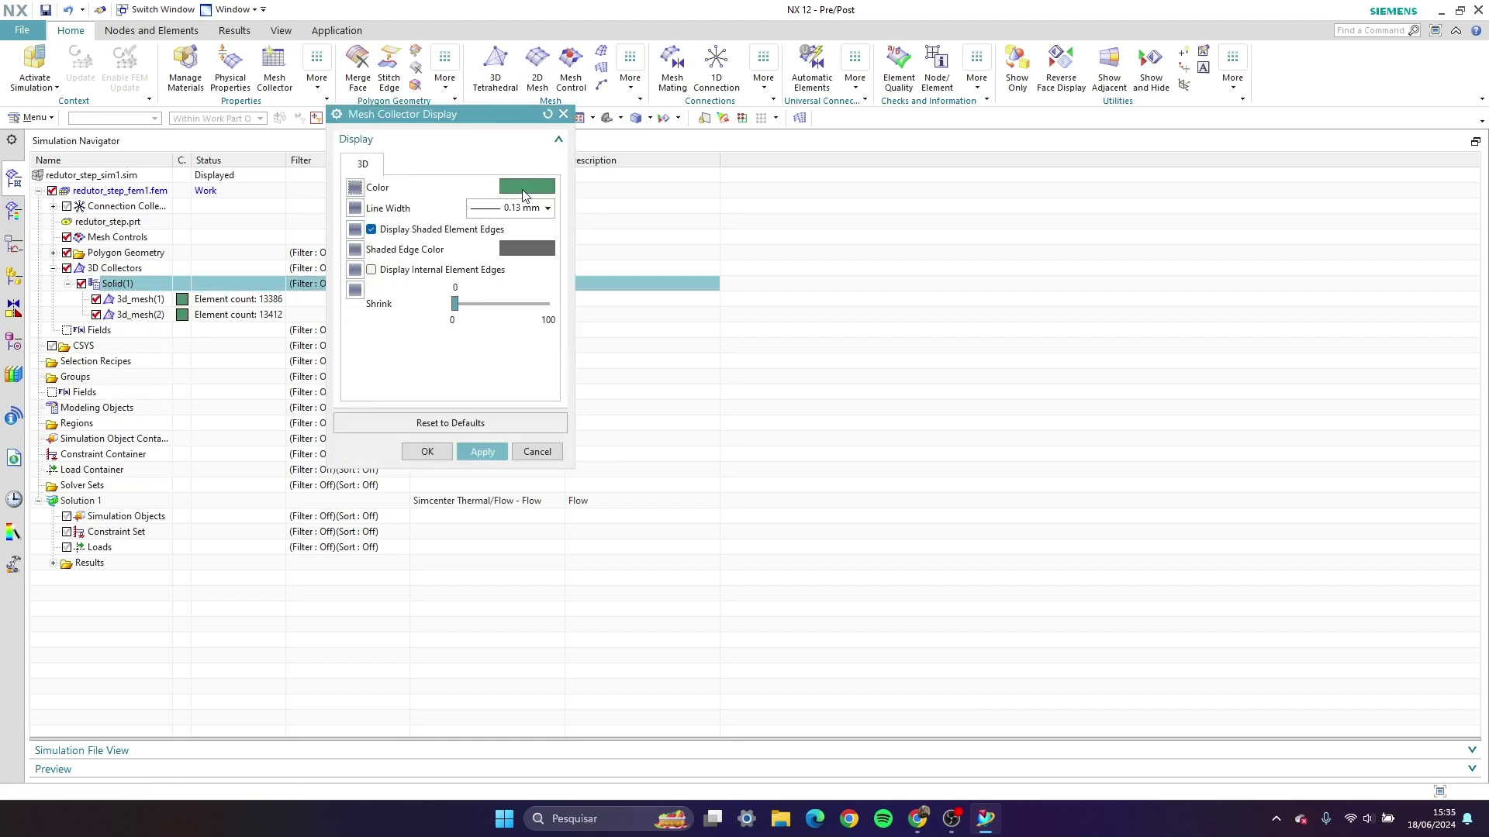
left_click(535, 189)
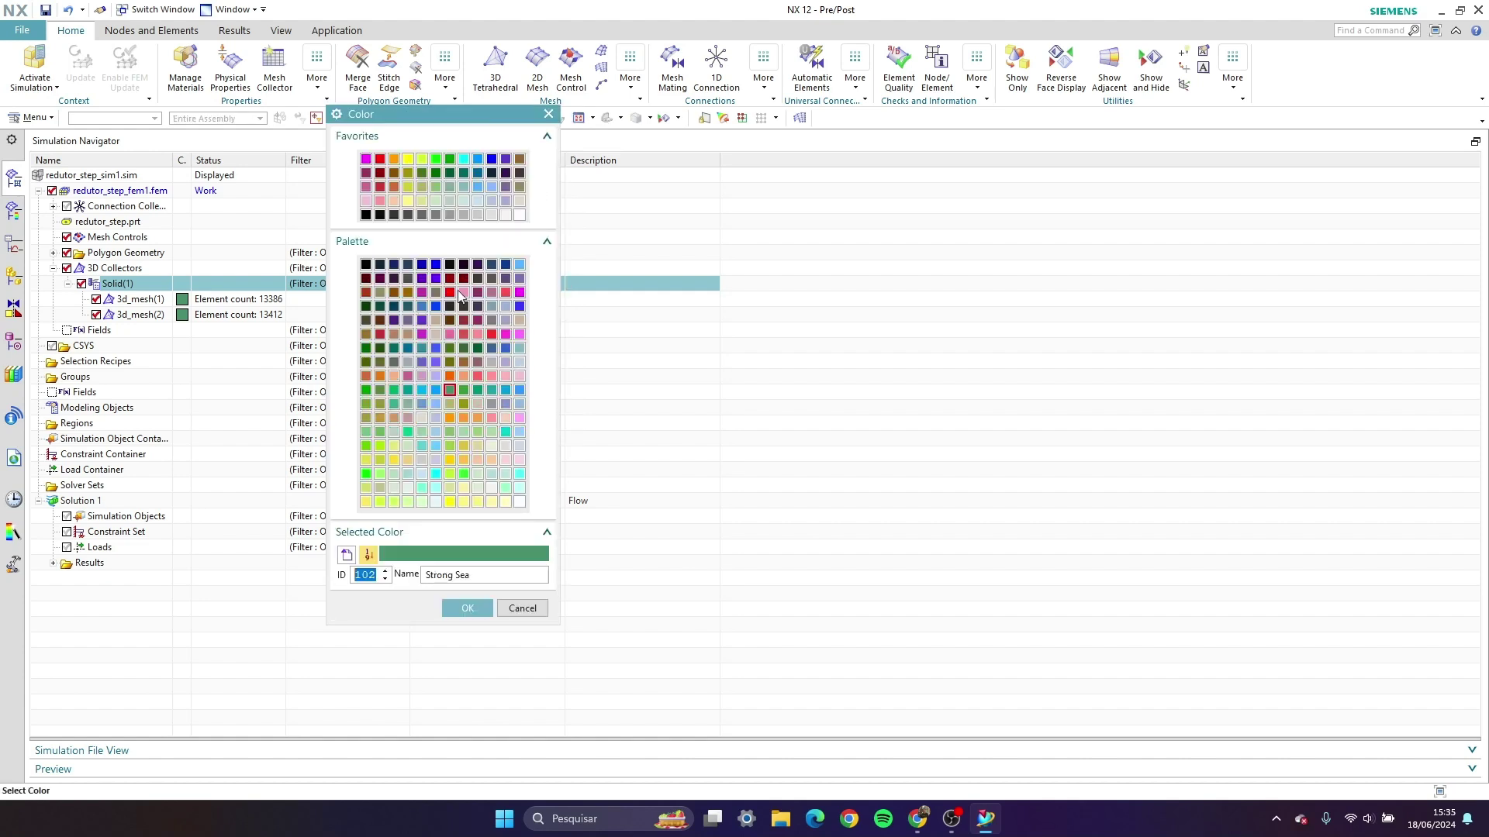
left_click(435, 376)
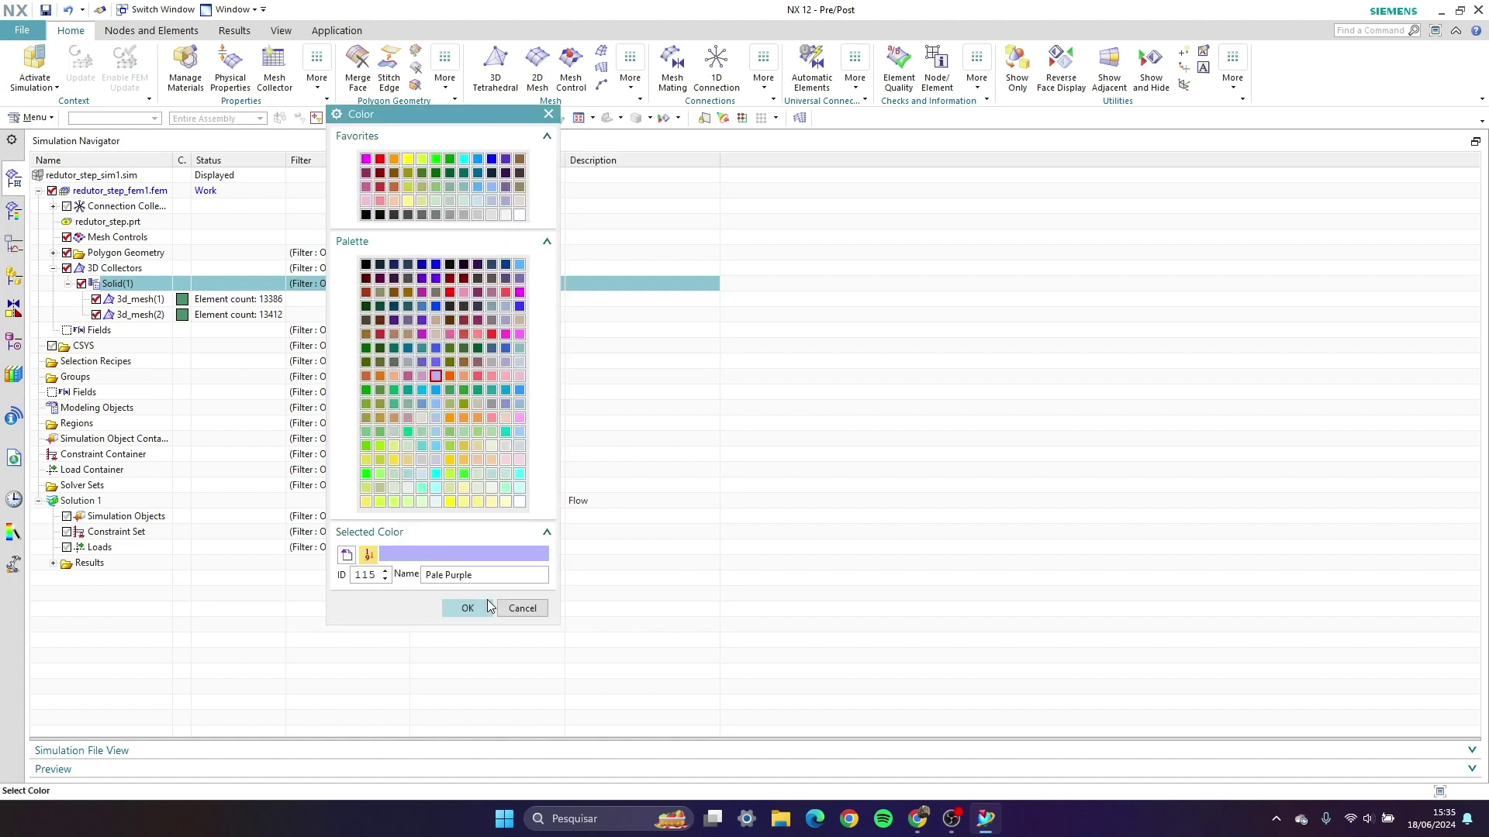
left_click(466, 608)
left_click(532, 255)
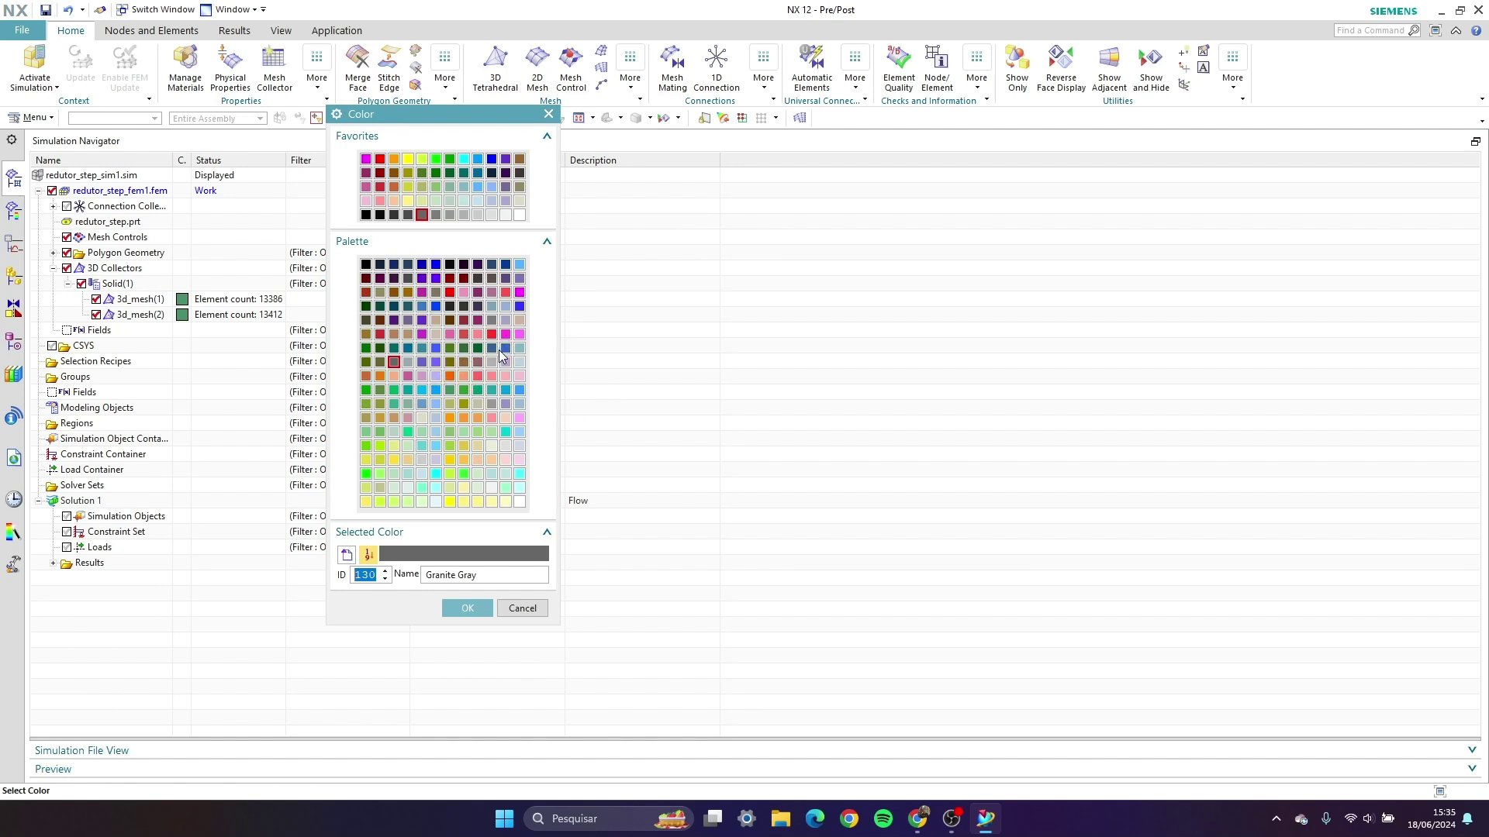
left_click(493, 350)
left_click(467, 607)
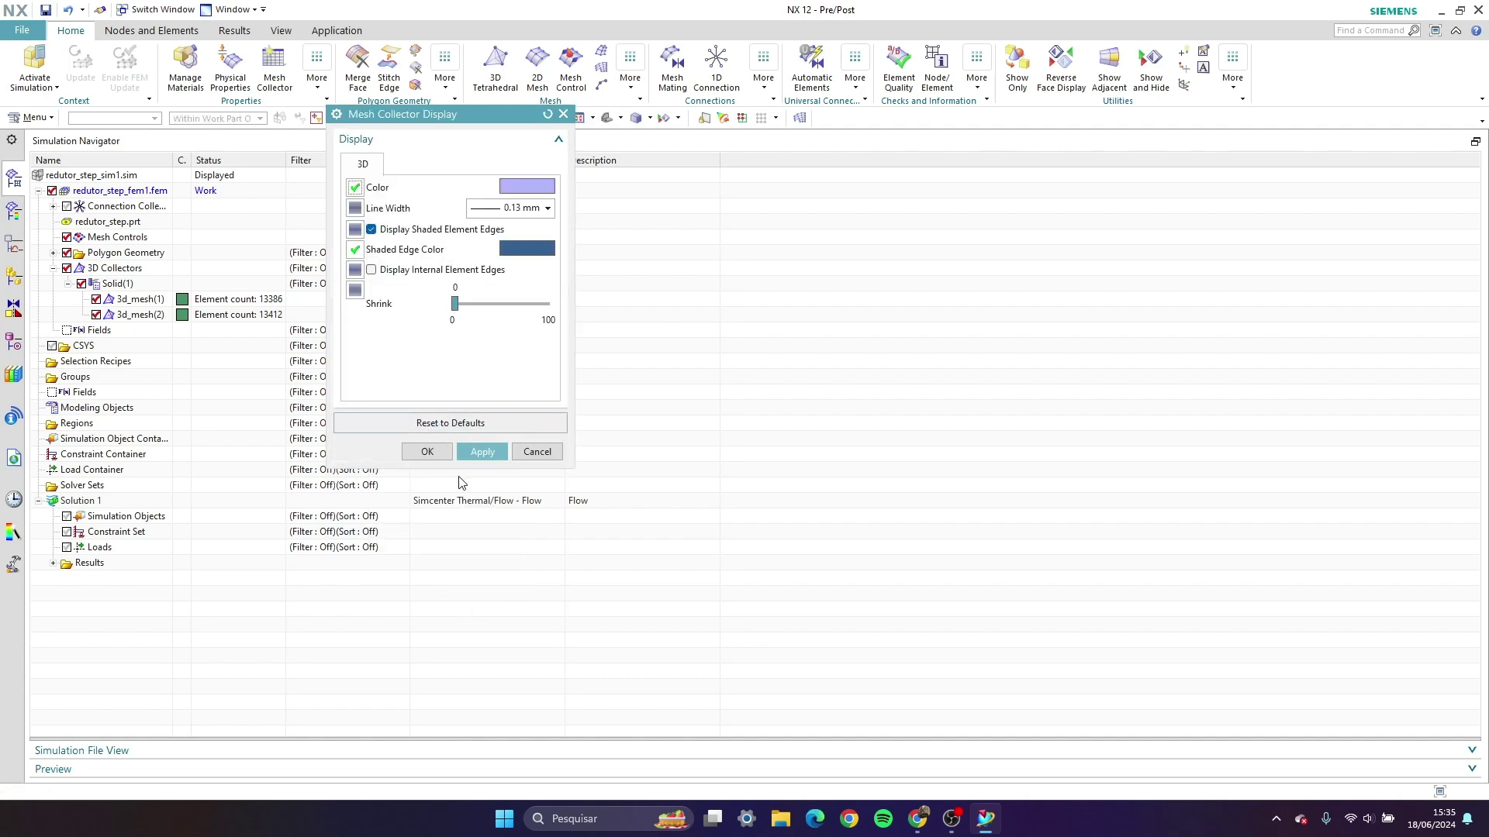
left_click(463, 454)
left_click(425, 449)
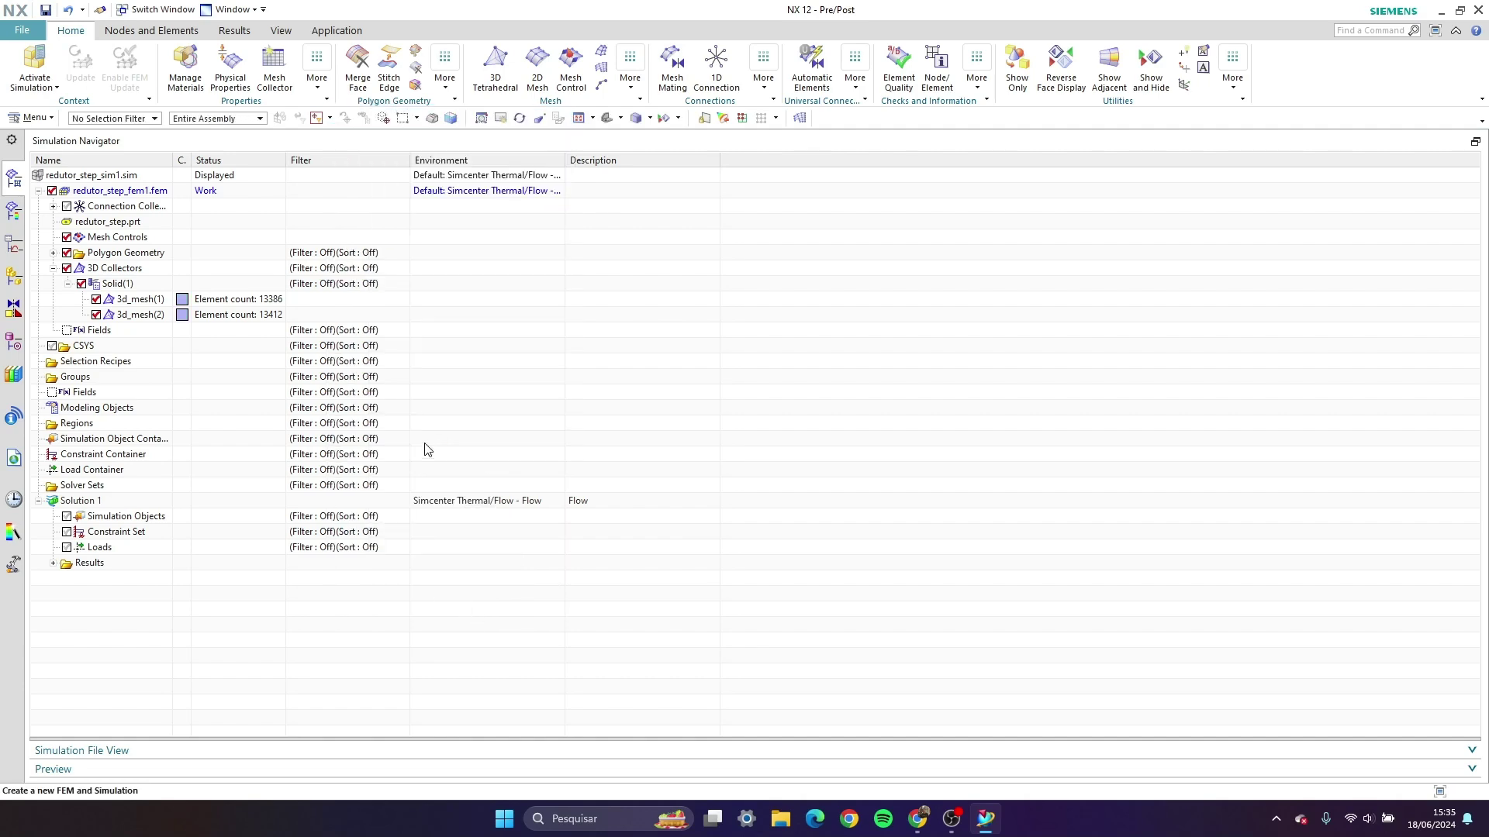
left_click(14, 208)
mouse_move(453, 246)
middle_mouse_down()
mouse_move(432, 242)
mouse_move(465, 255)
mouse_move(445, 233)
mouse_move(453, 248)
middle_mouse_up()
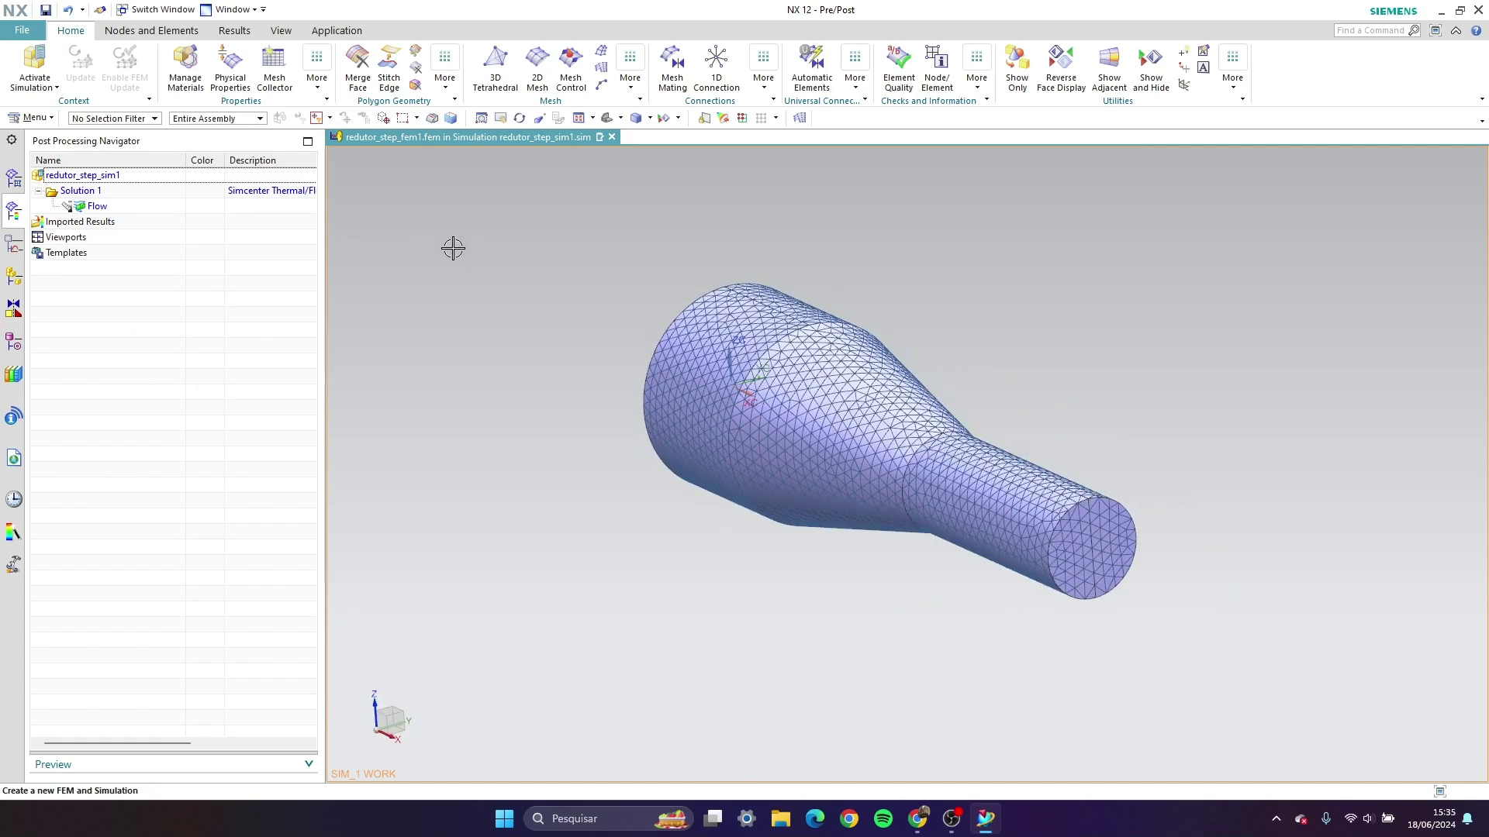
Activate the simulation redutor_step_sim1.sim as the work part in place of the FEM
left_click(11, 189)
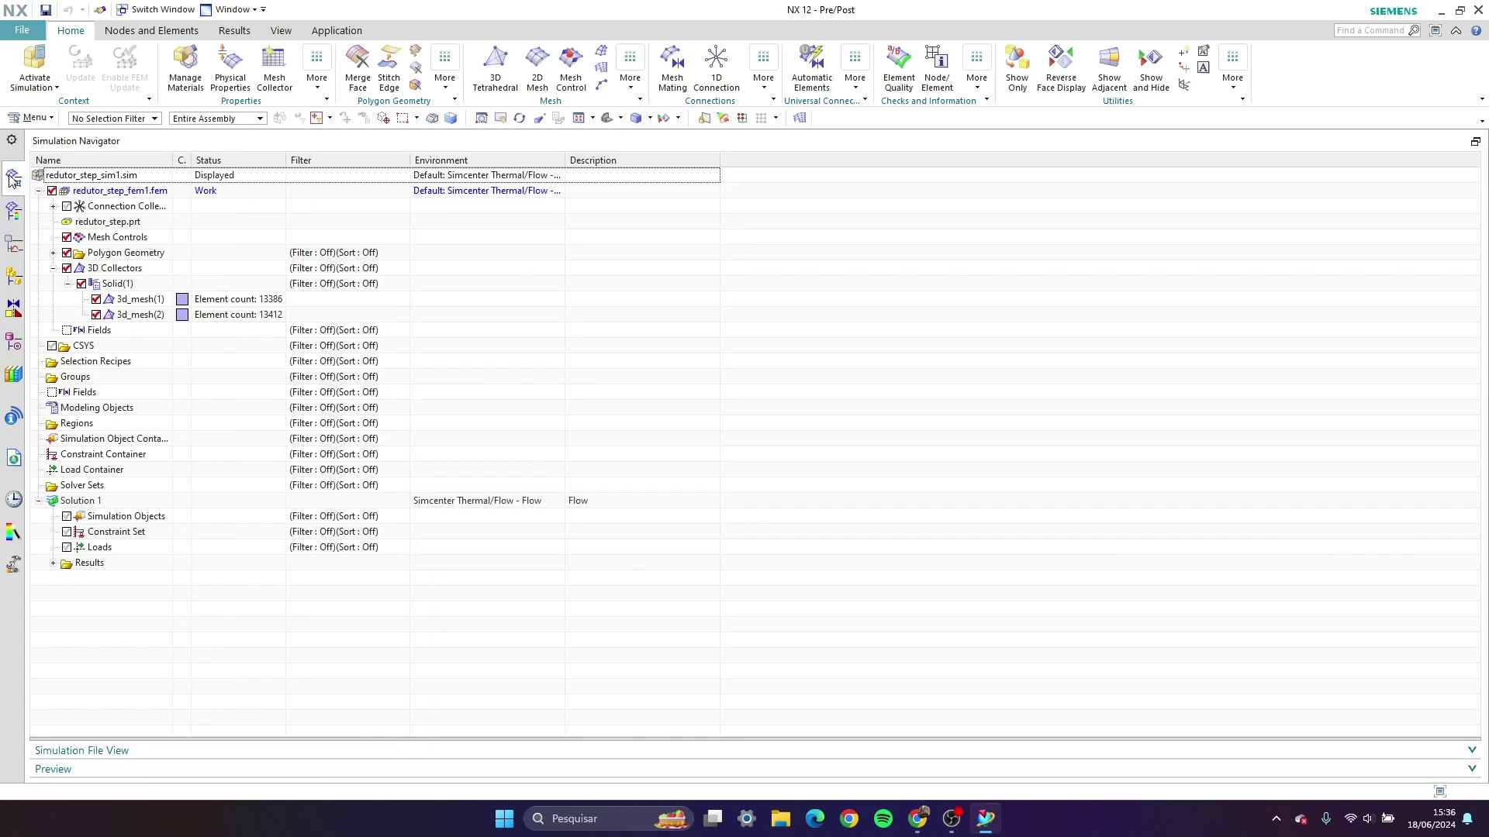
left_click(35, 61)
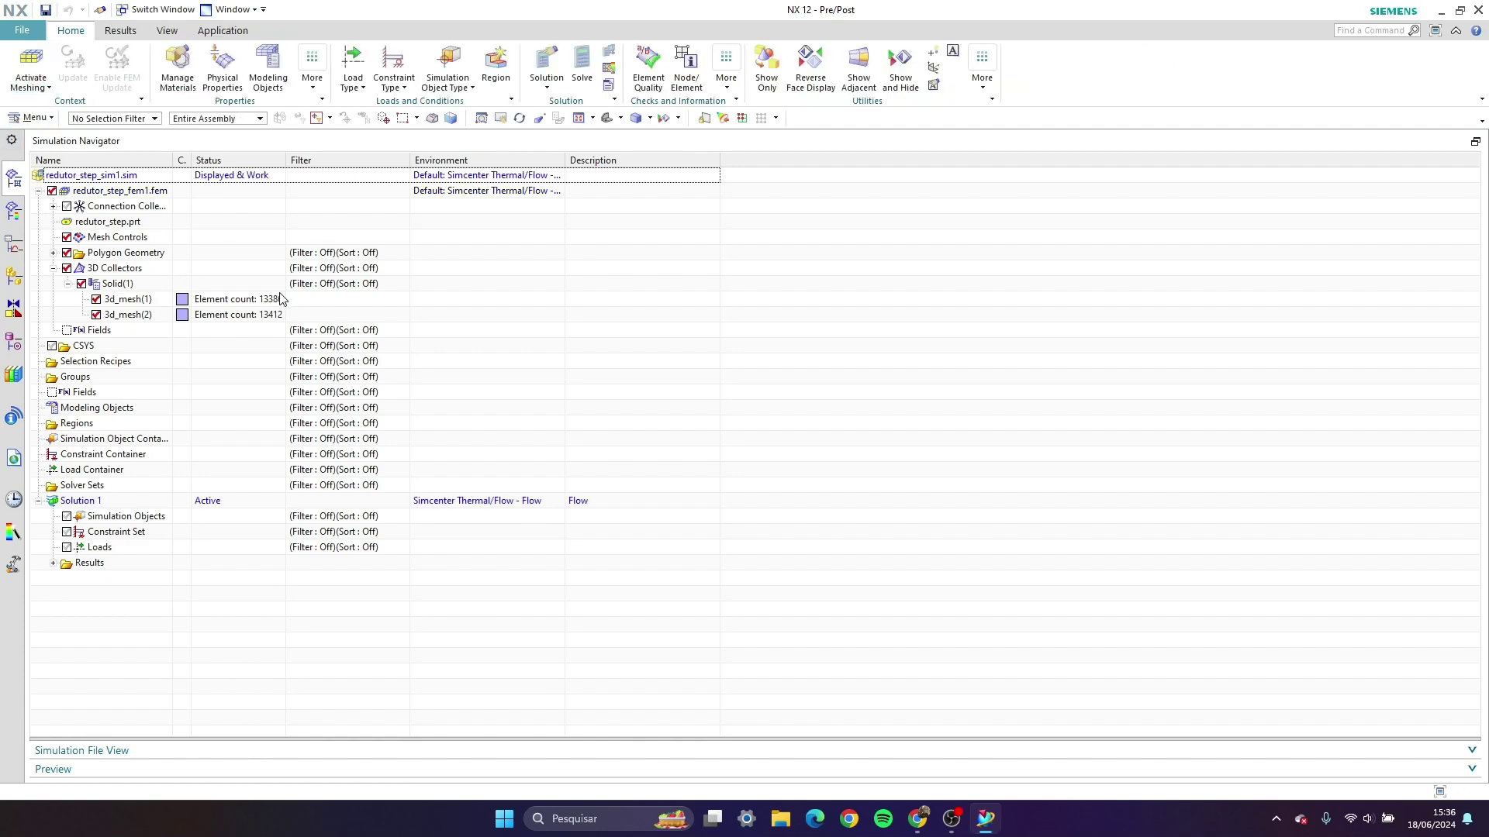
Bring up the post-processing results tree alongside the meshed reducer volume, with the large end face in view
left_click(13, 211)
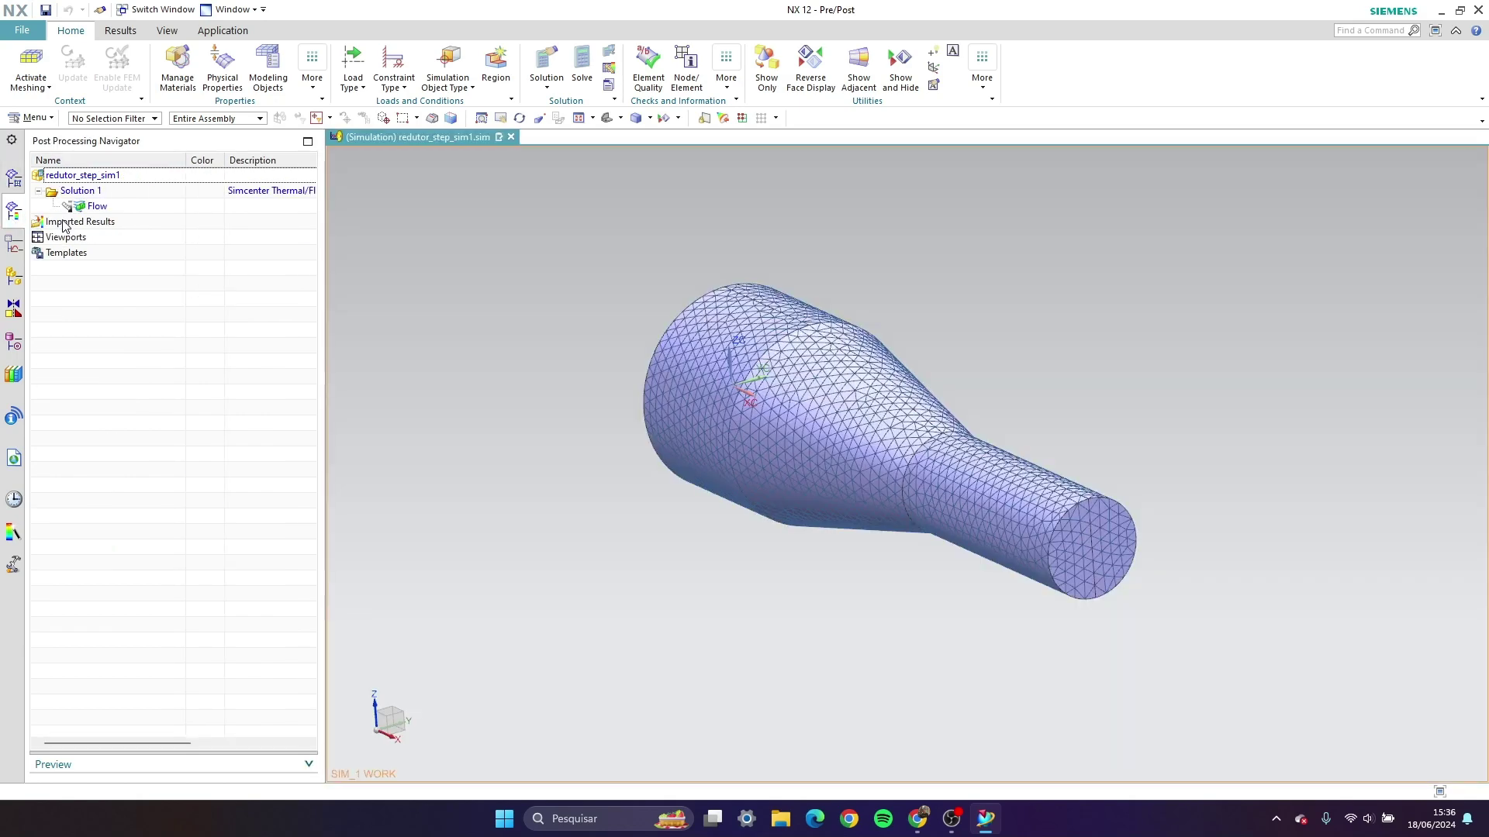
middle_click_drag(645, 555, 1223, 512)
middle_click_drag(1143, 634, 1073, 654)
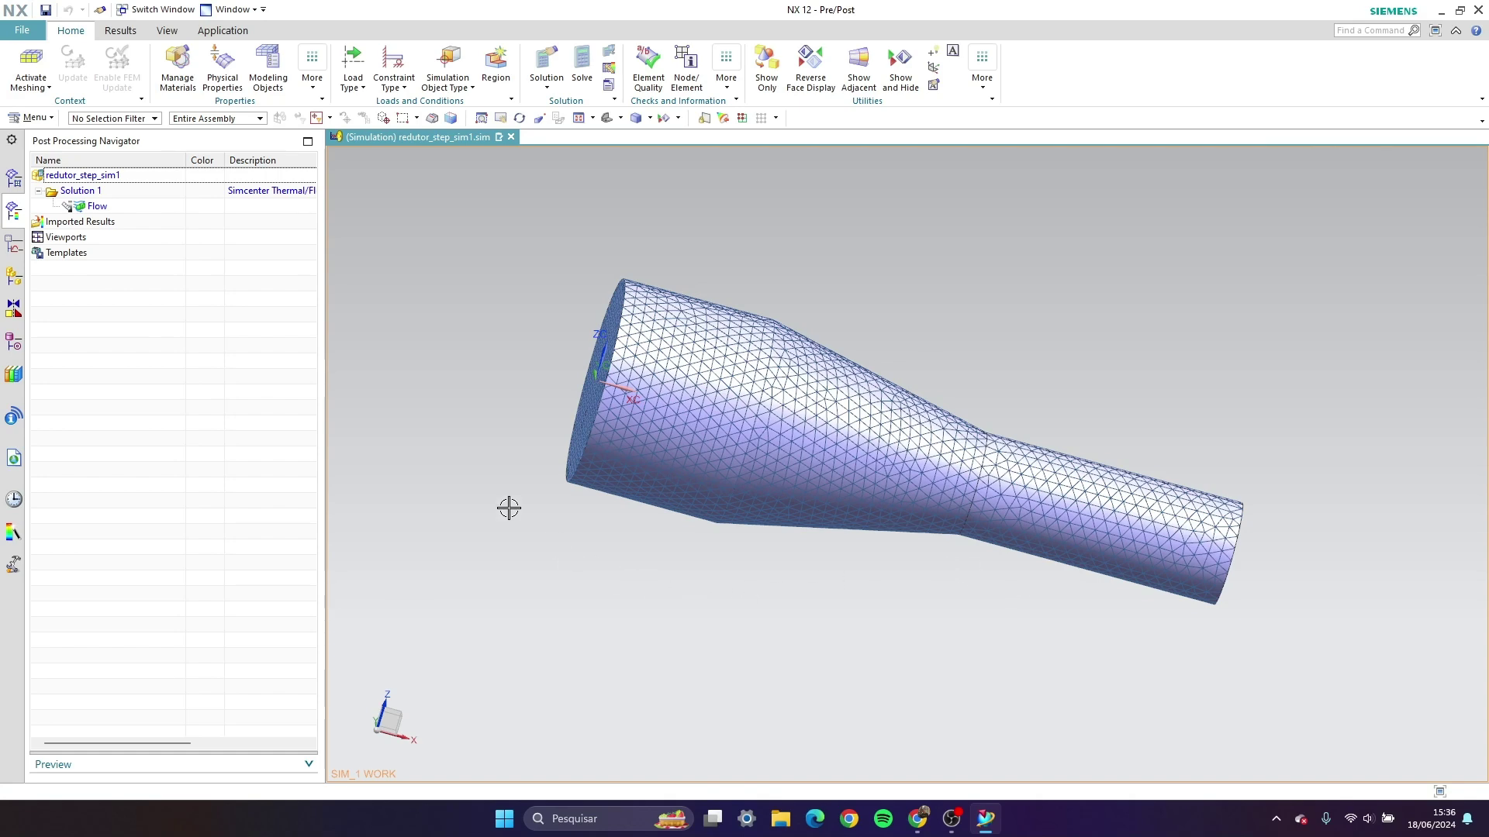
middle_click_drag(479, 418, 532, 432)
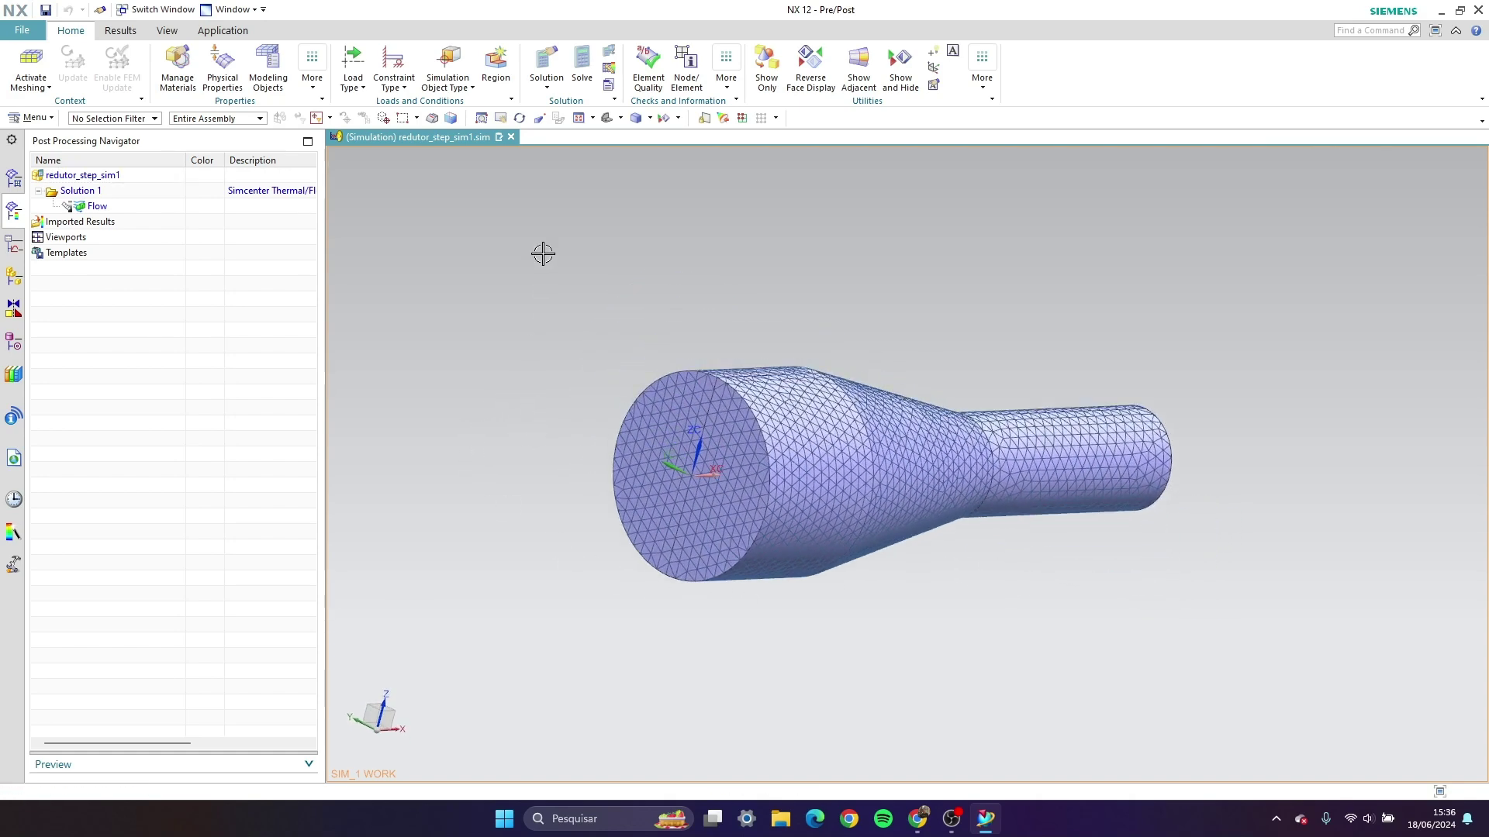
Create an Inlet Flow boundary condition on both halves of the large end face with a velocity of 100 mm/s
left_click(460, 89)
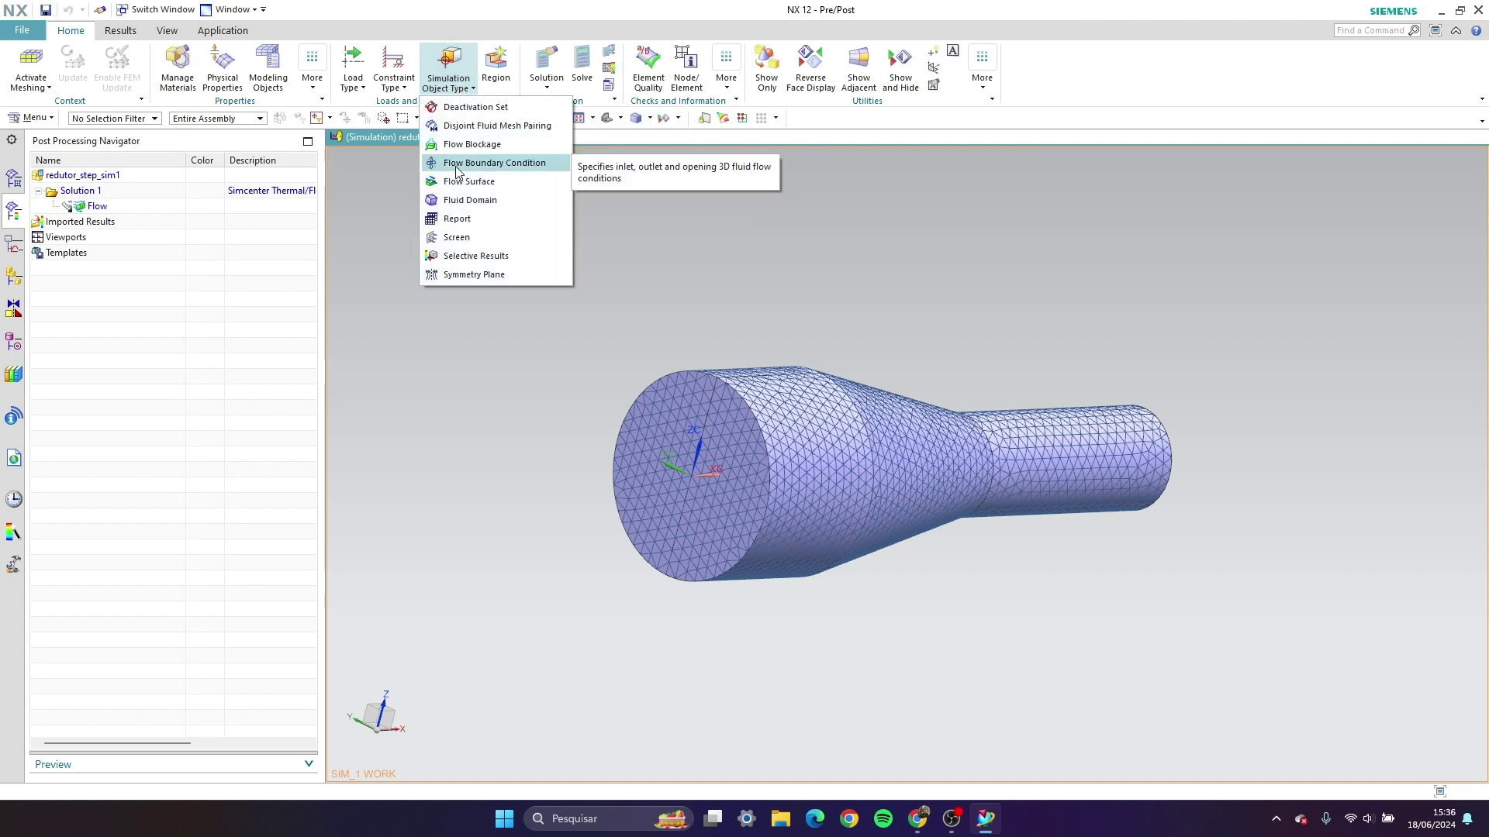
left_click(552, 166)
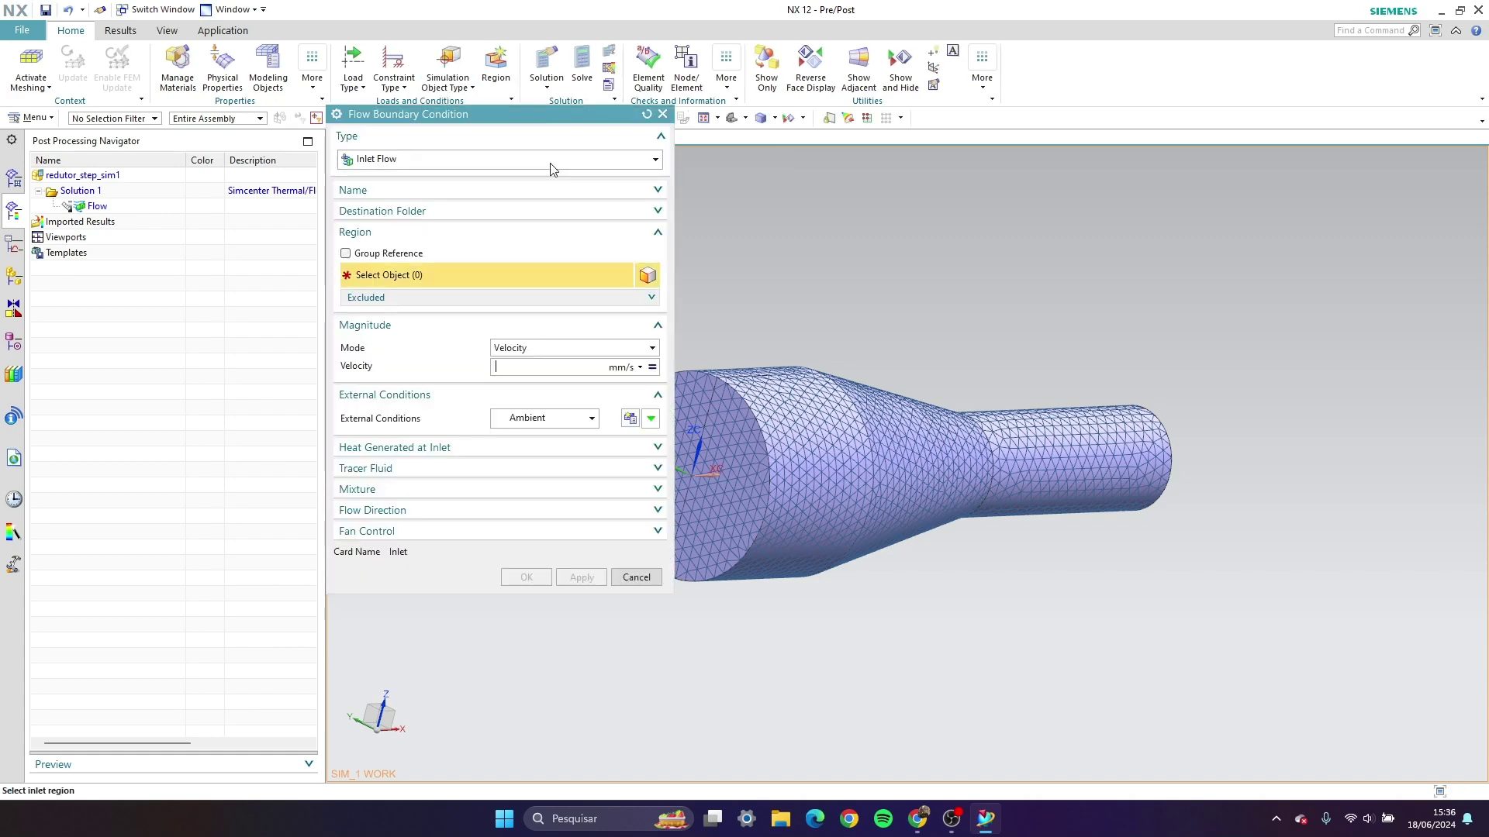
left_click(573, 163)
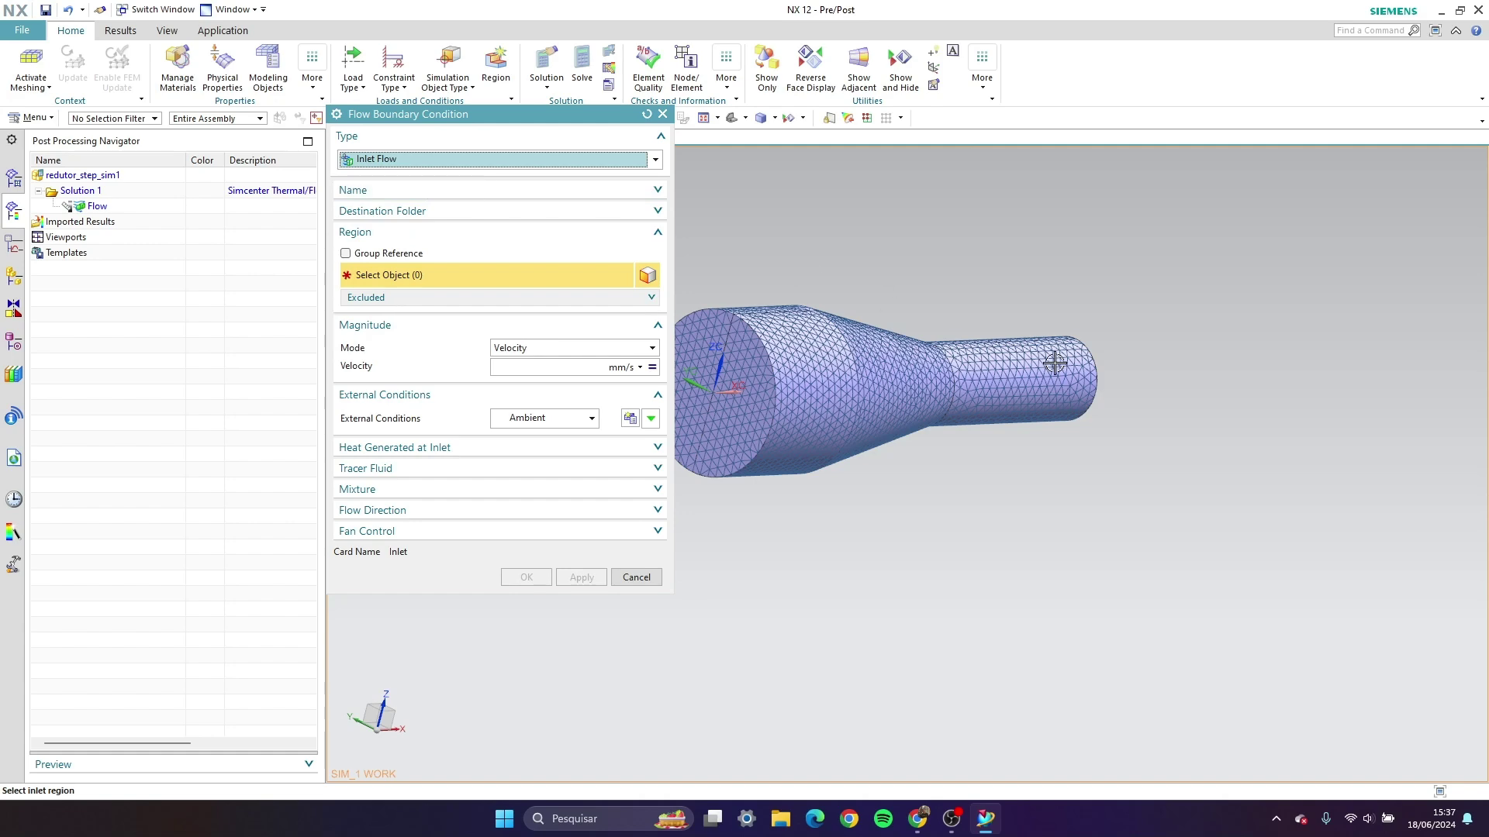
scroll(1185, 397, "down", 2)
scroll(964, 400, "up", 1)
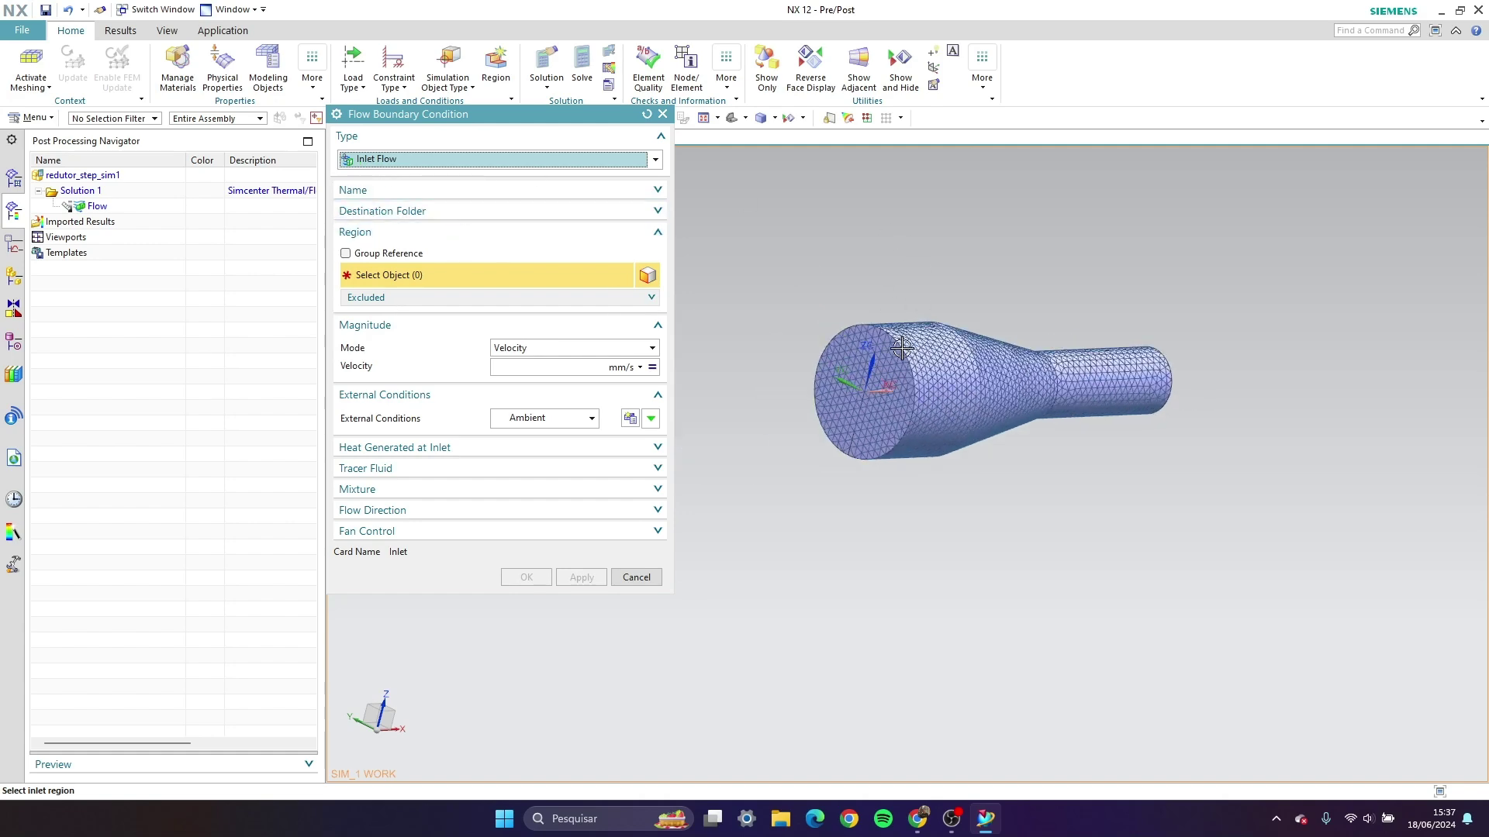
scroll(902, 348, "up", 2)
left_click(861, 407)
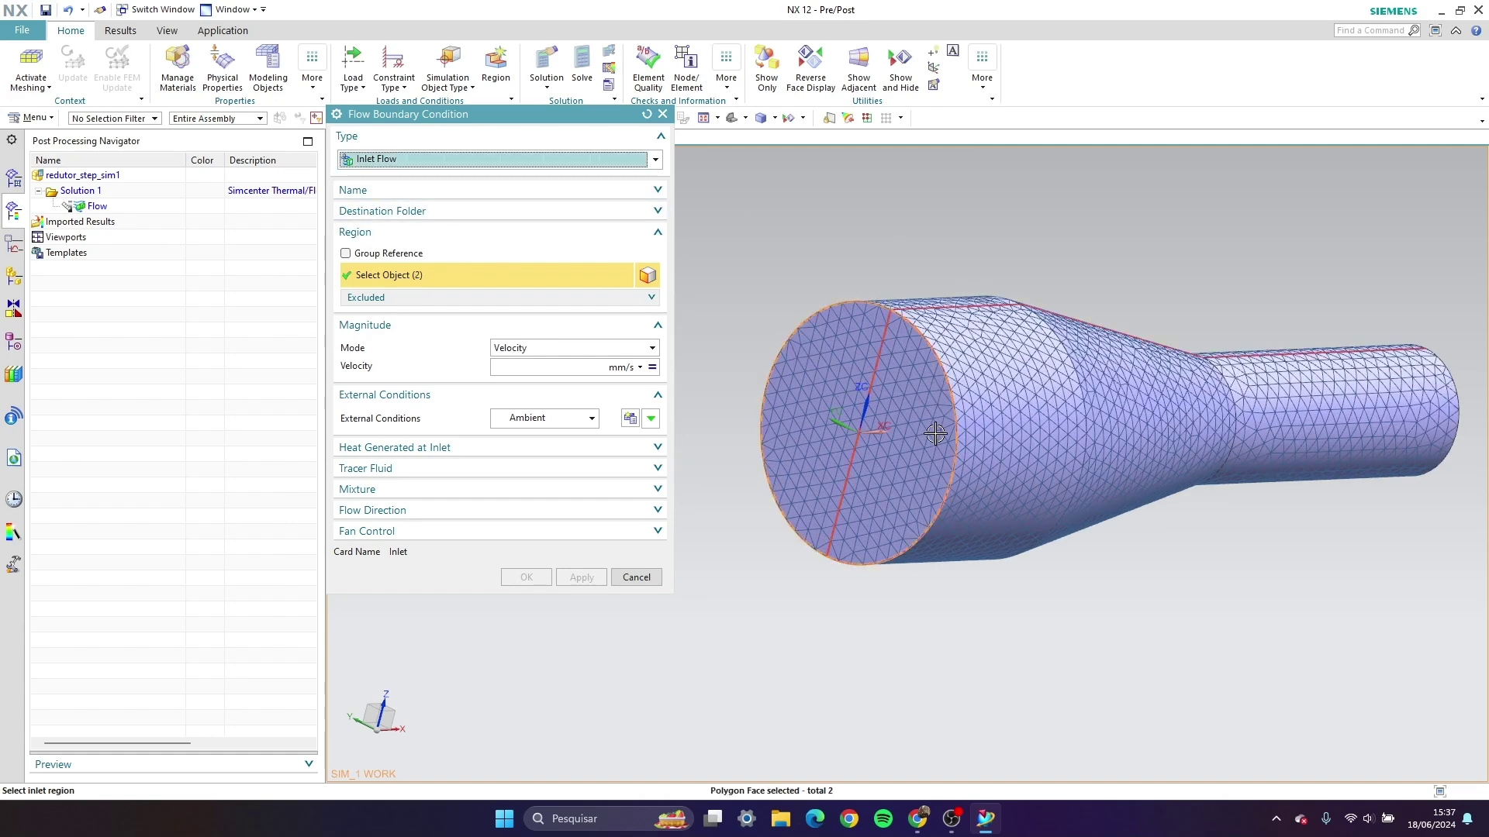
left_click(569, 366)
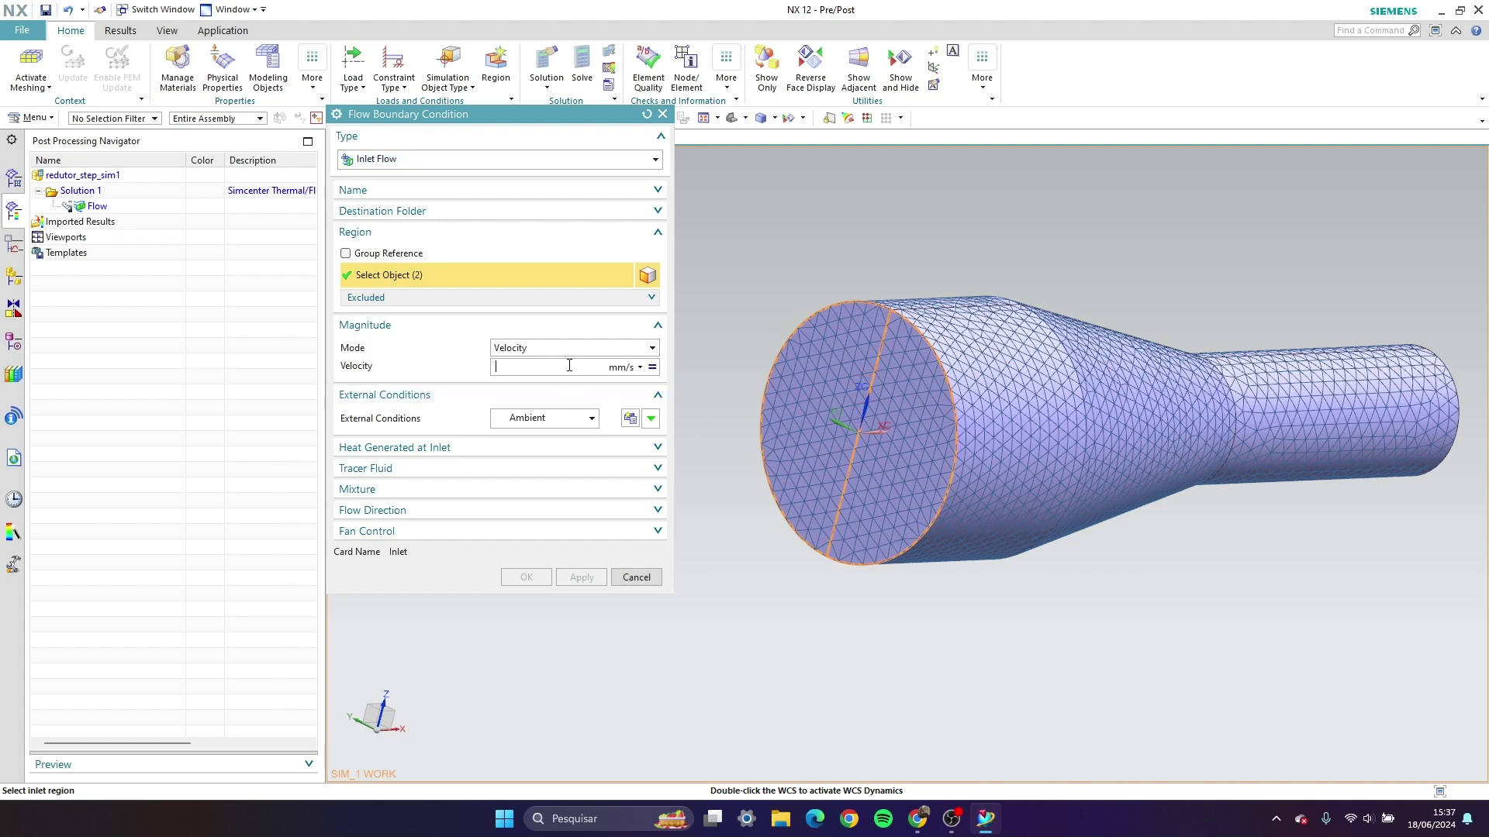
type("100")
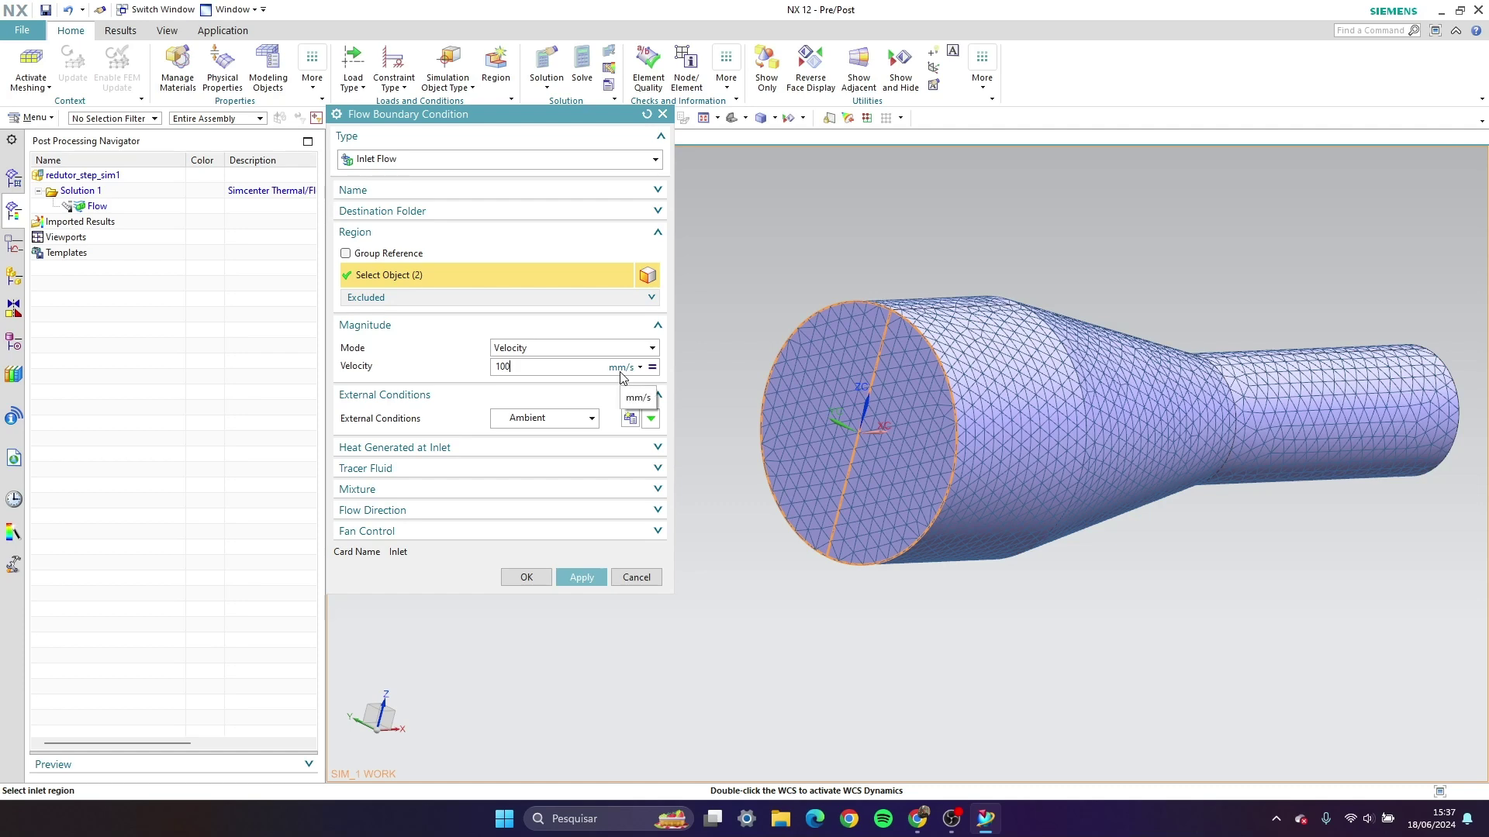
left_click(582, 578)
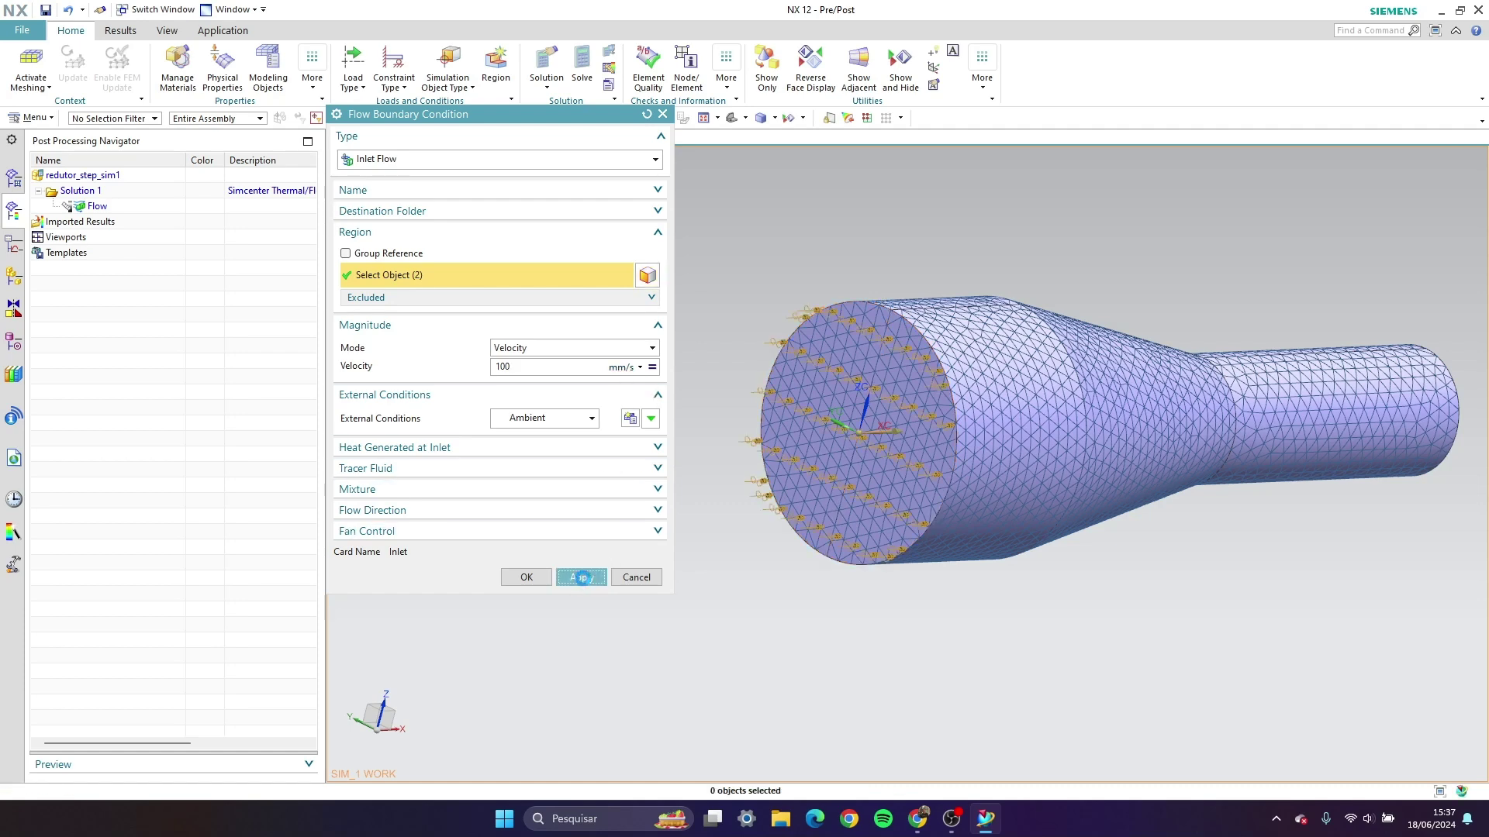
Create an Opening flow boundary condition at ambient conditions on both halves of the small end face
middle_click_drag(1096, 542, 1210, 458)
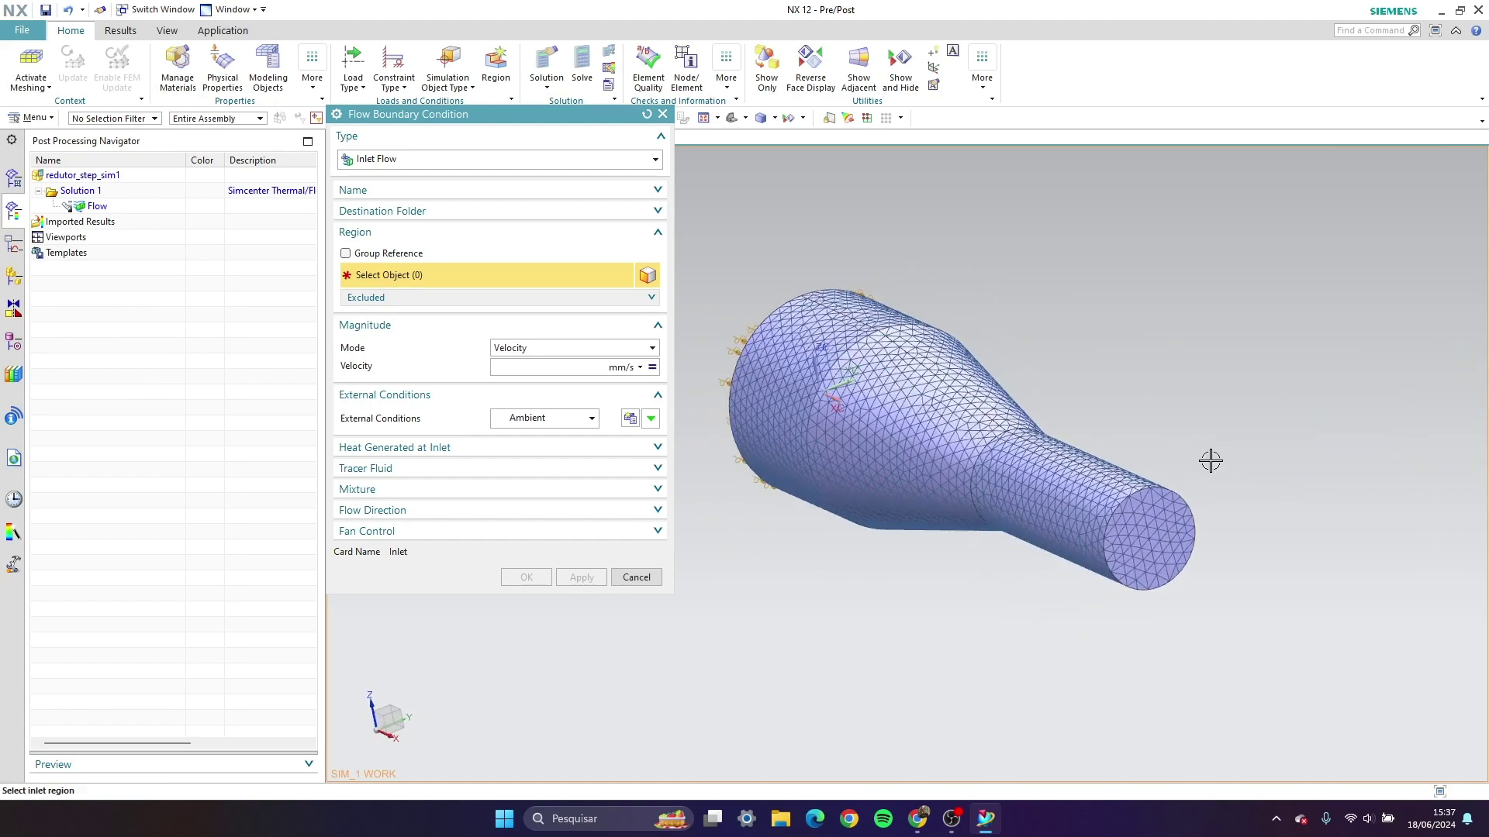
left_click(613, 160)
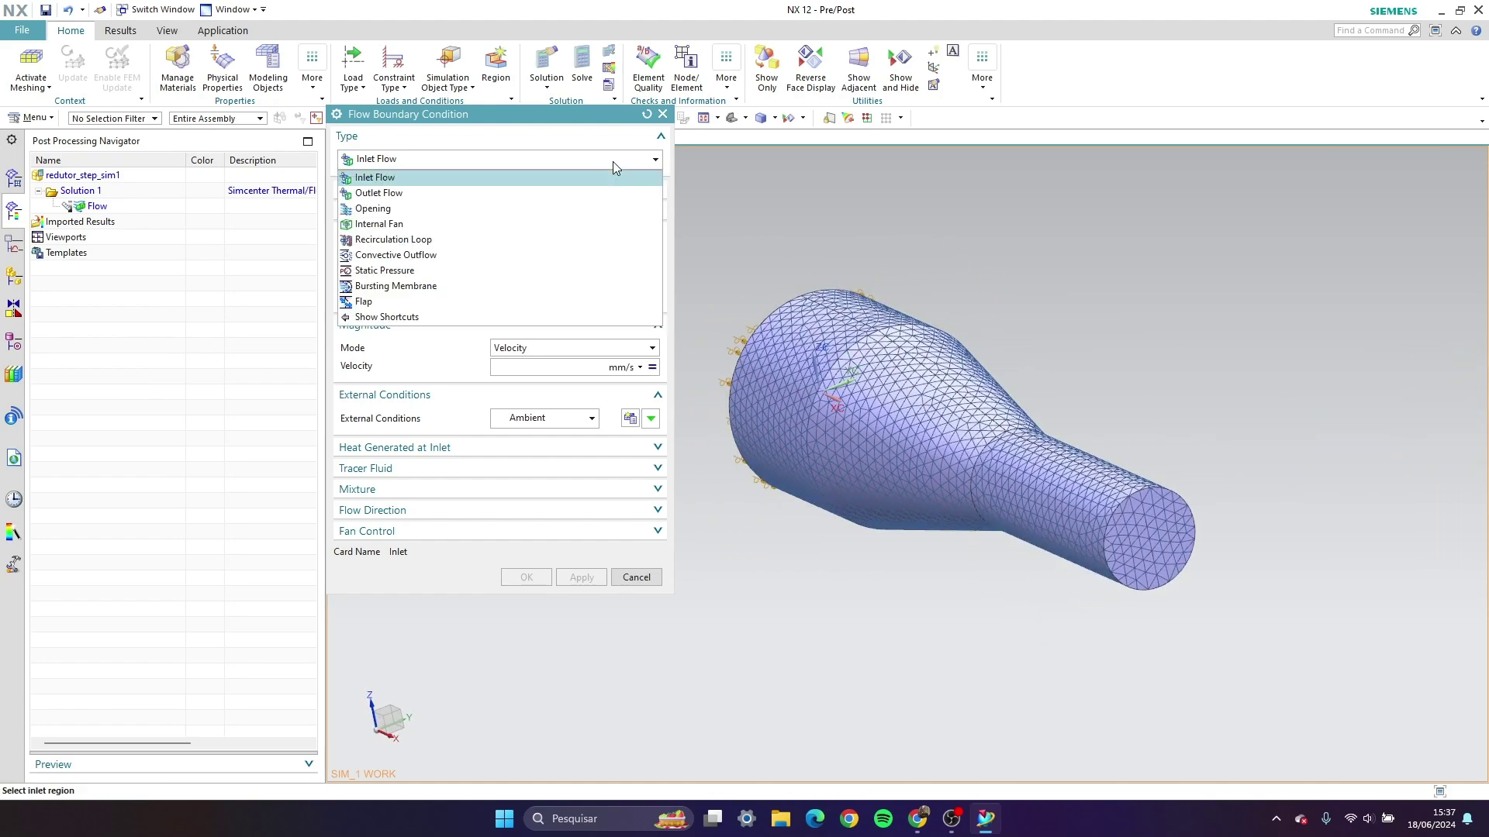
left_click(449, 208)
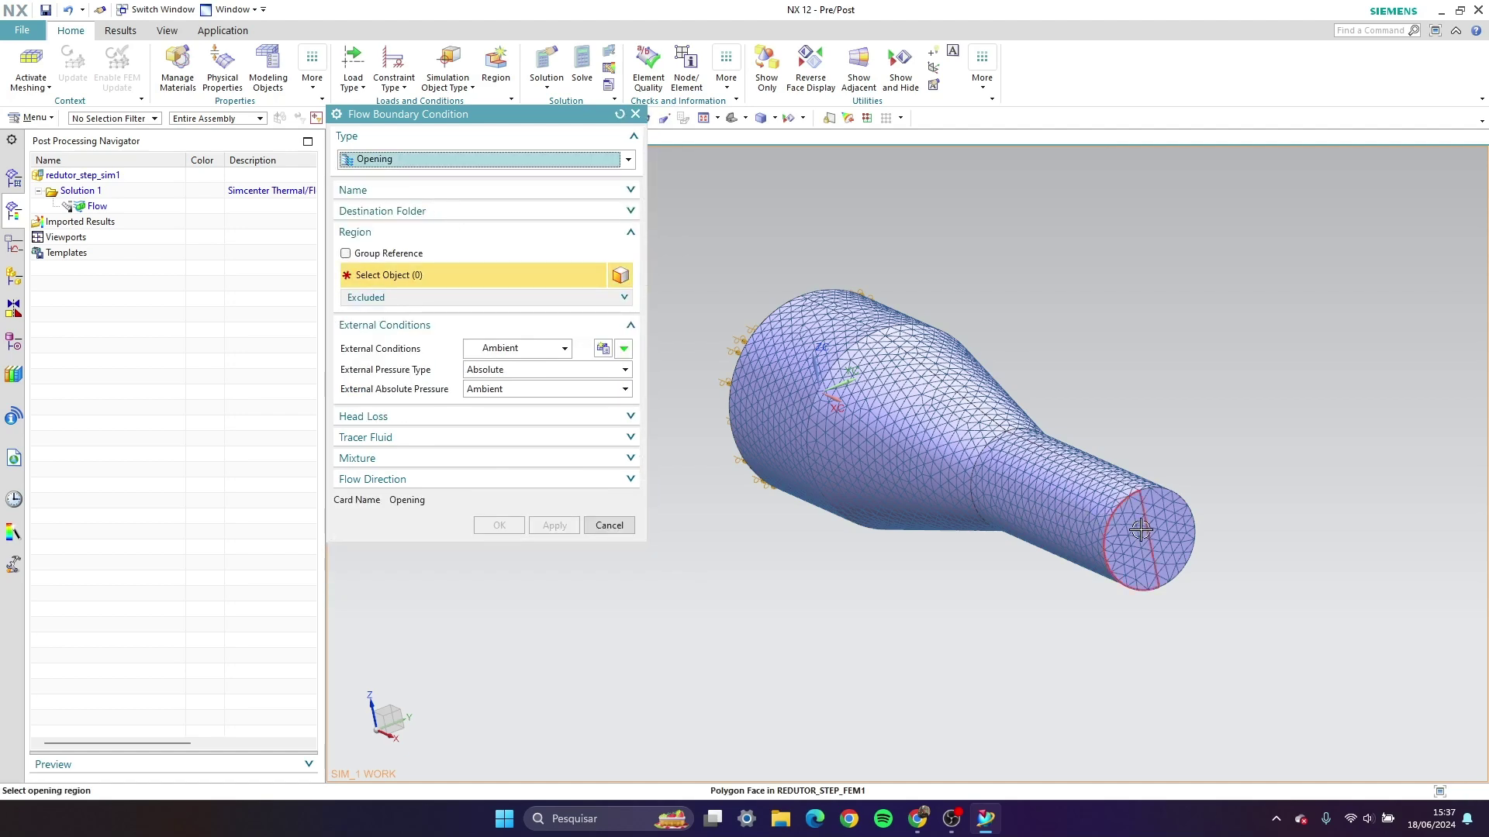
left_click(1181, 528)
left_click(1181, 528)
middle_click_drag(1224, 431, 1238, 441)
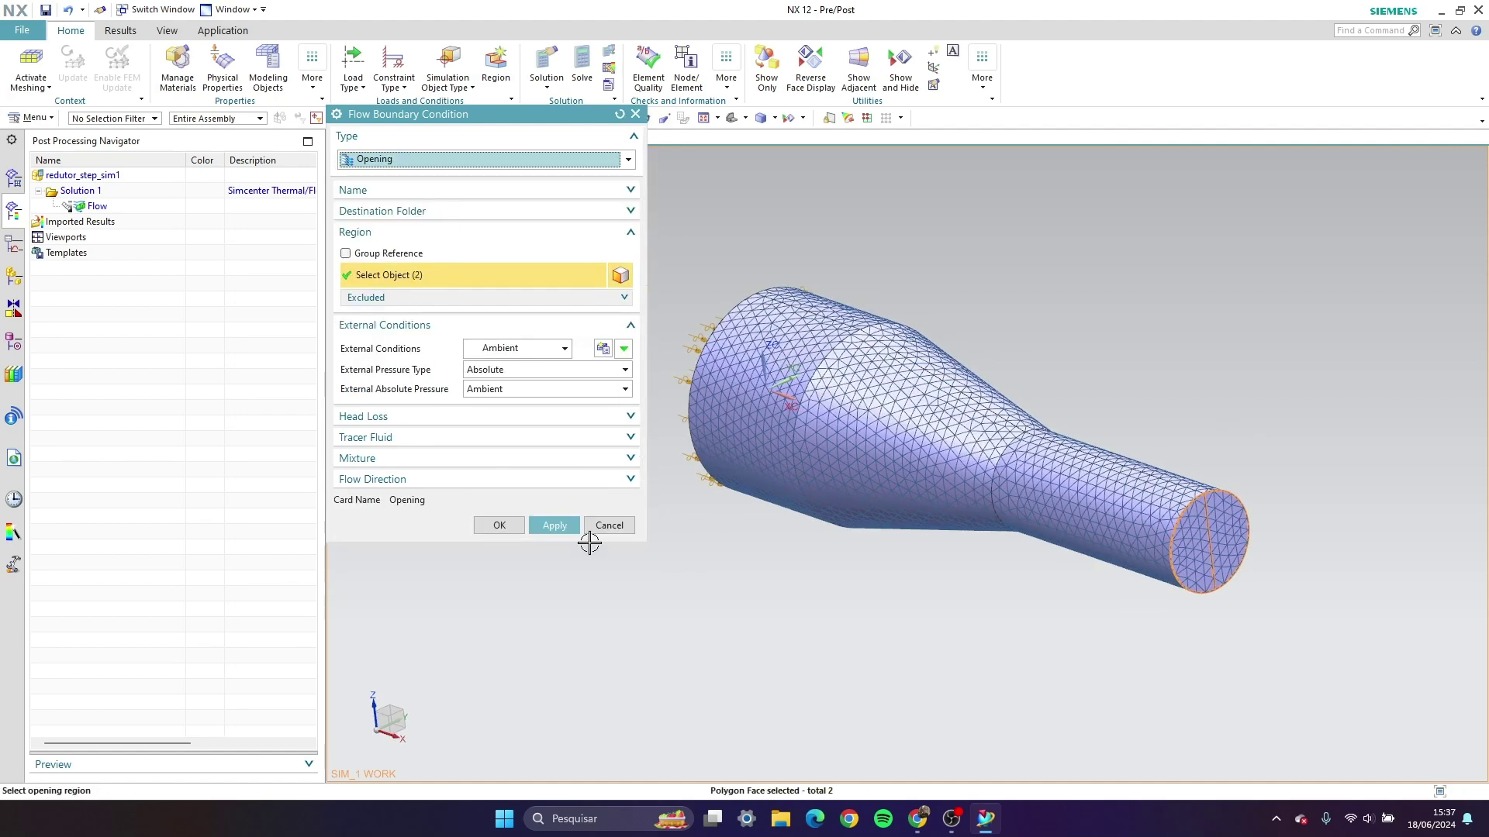
left_click(550, 527)
scroll(1104, 572, "down", 2)
key("Escape")
Solve Solution 1 with the model setup check enabled
scroll(930, 524, "up", 3)
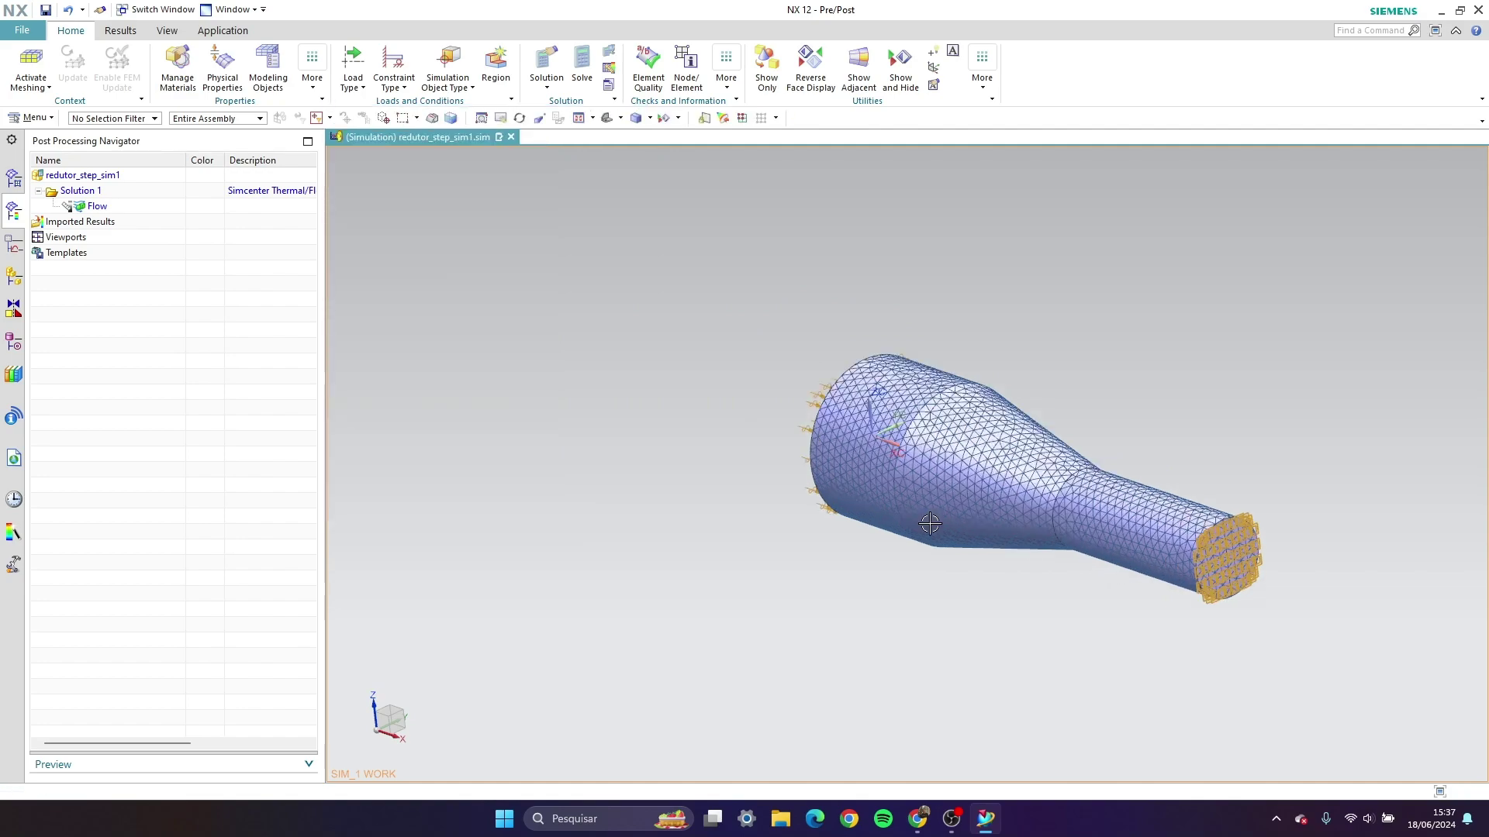
middle_click_drag(946, 497, 1085, 478)
scroll(593, 405, "down", 1)
scroll(1064, 484, "up", 2)
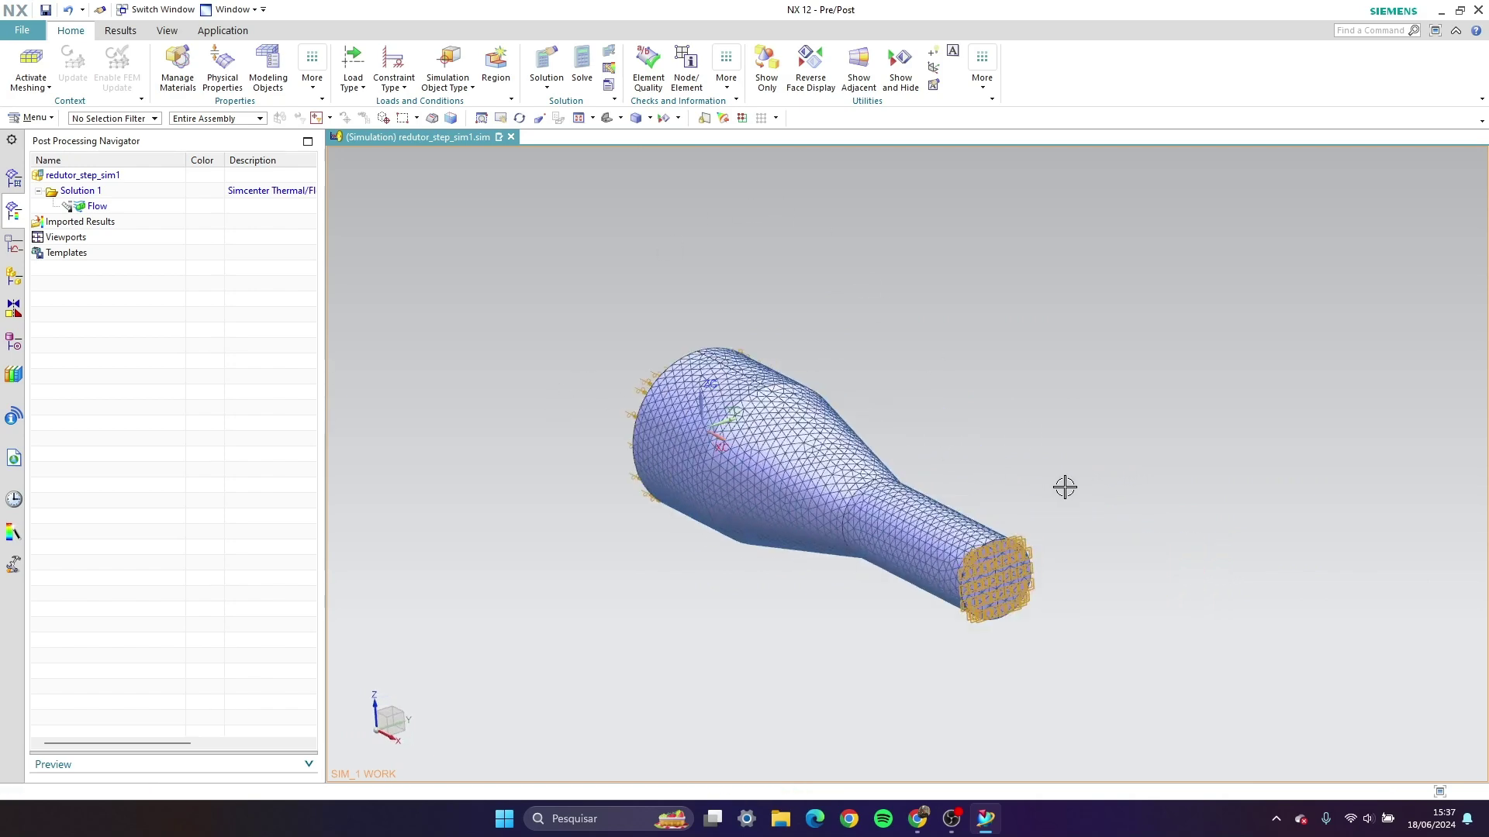
left_click(581, 69)
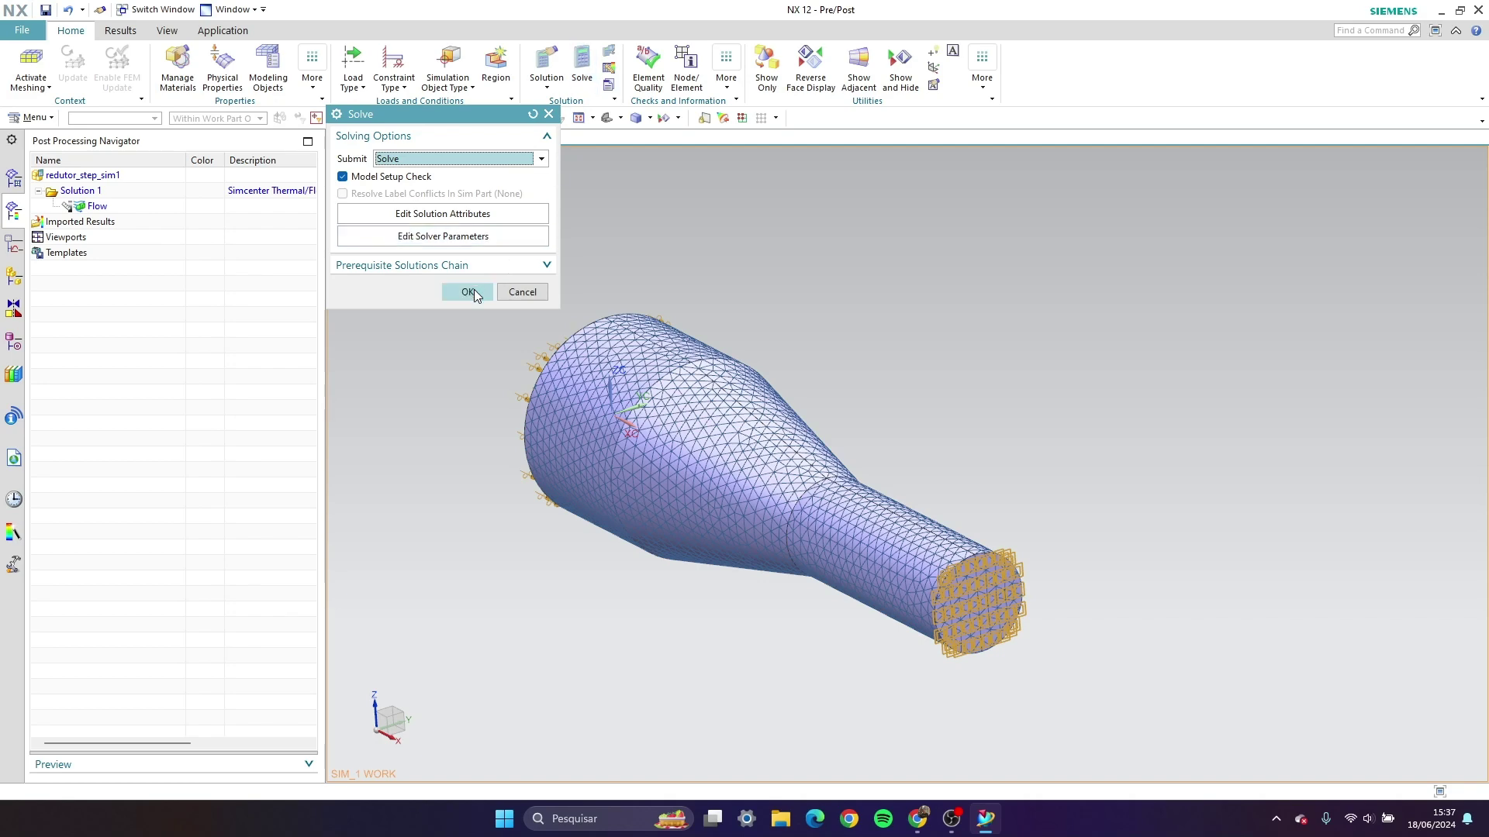
left_click(471, 291)
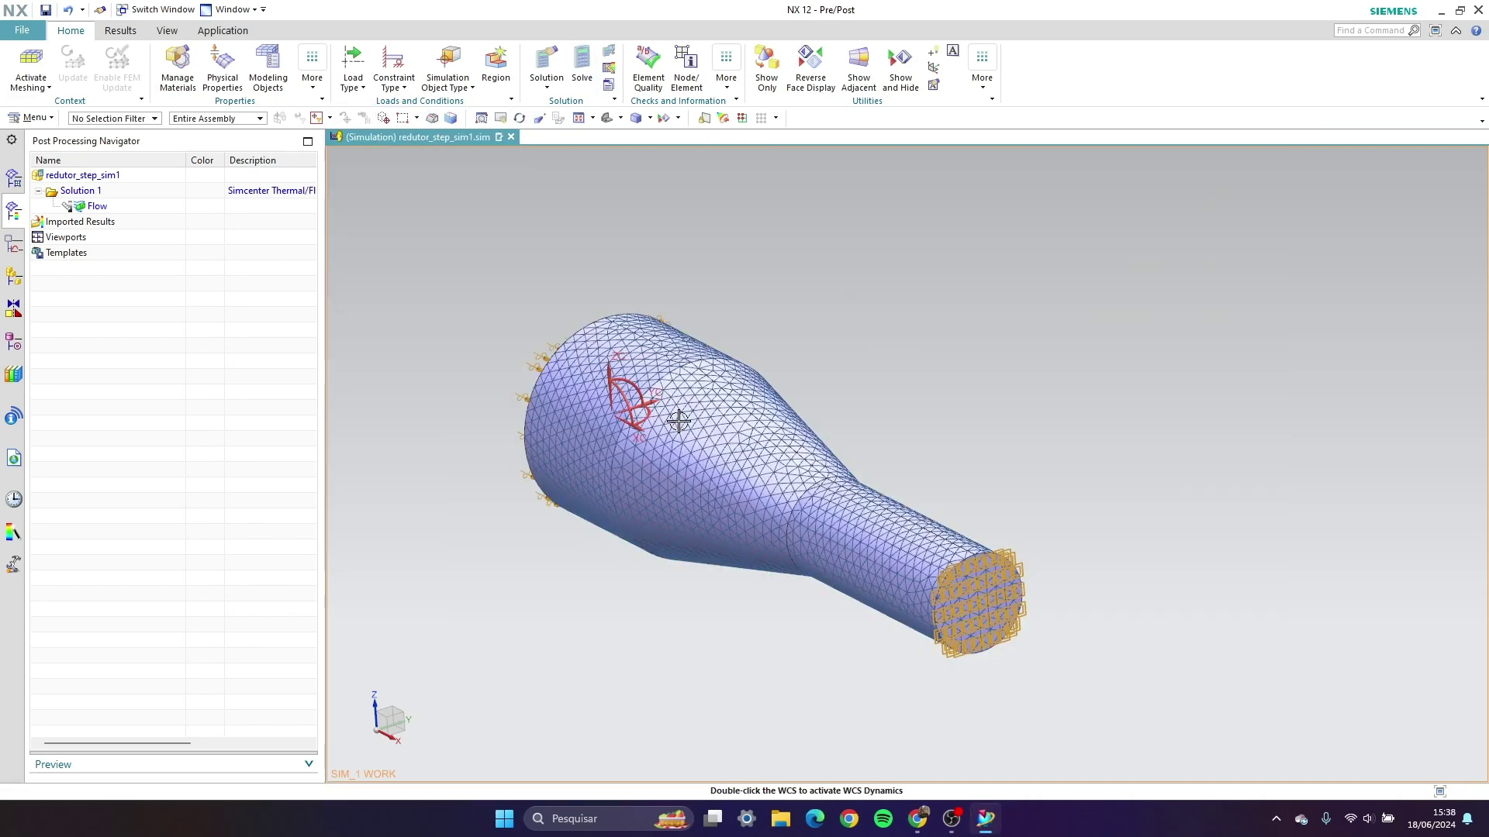
scroll(1096, 353, "down", 2)
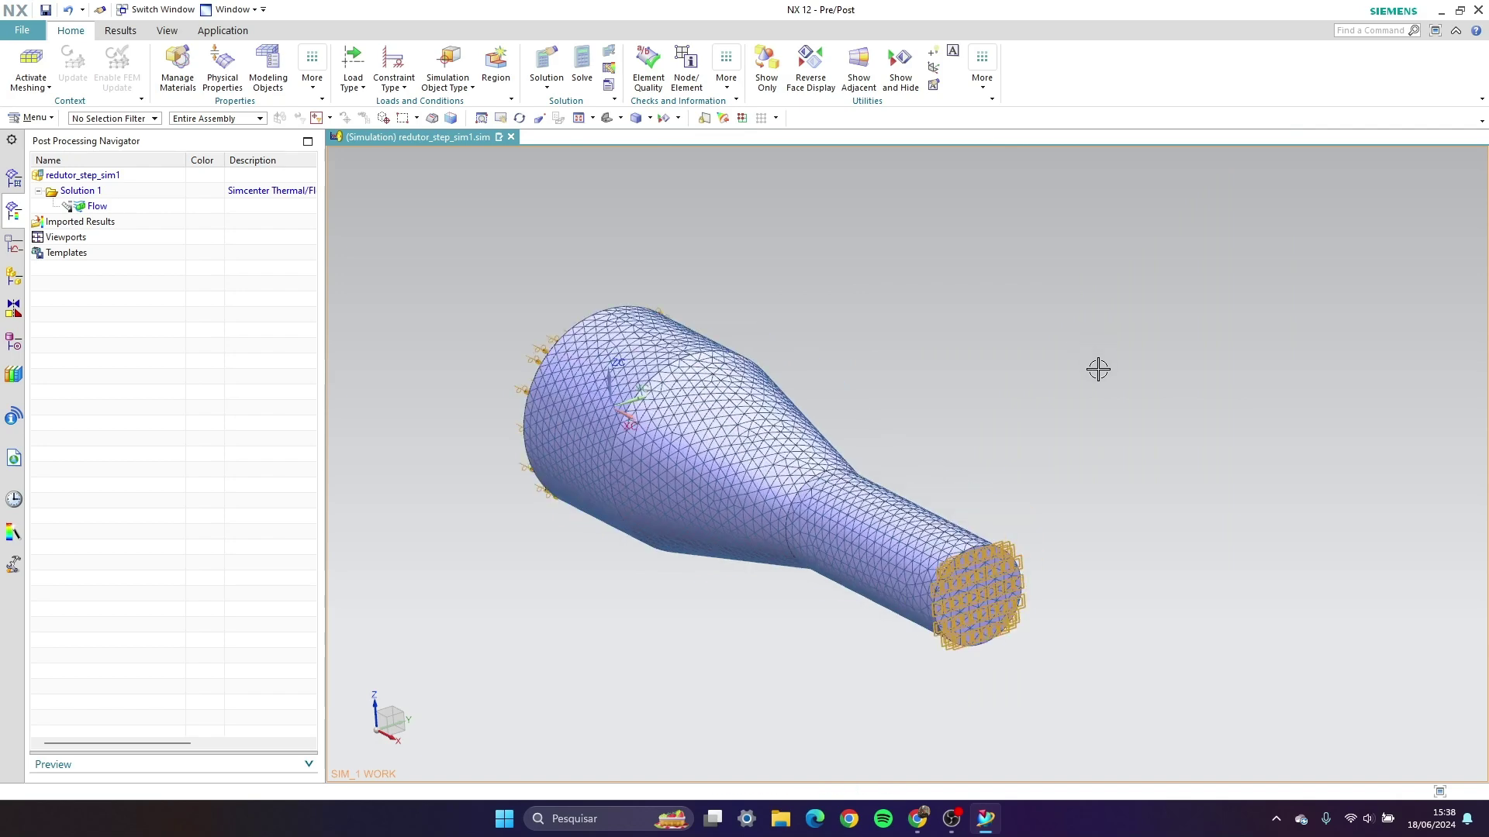
Display the X component of the element-nodal velocity result as a contour plot and examine it along the narrow outlet section
left_click(52, 206)
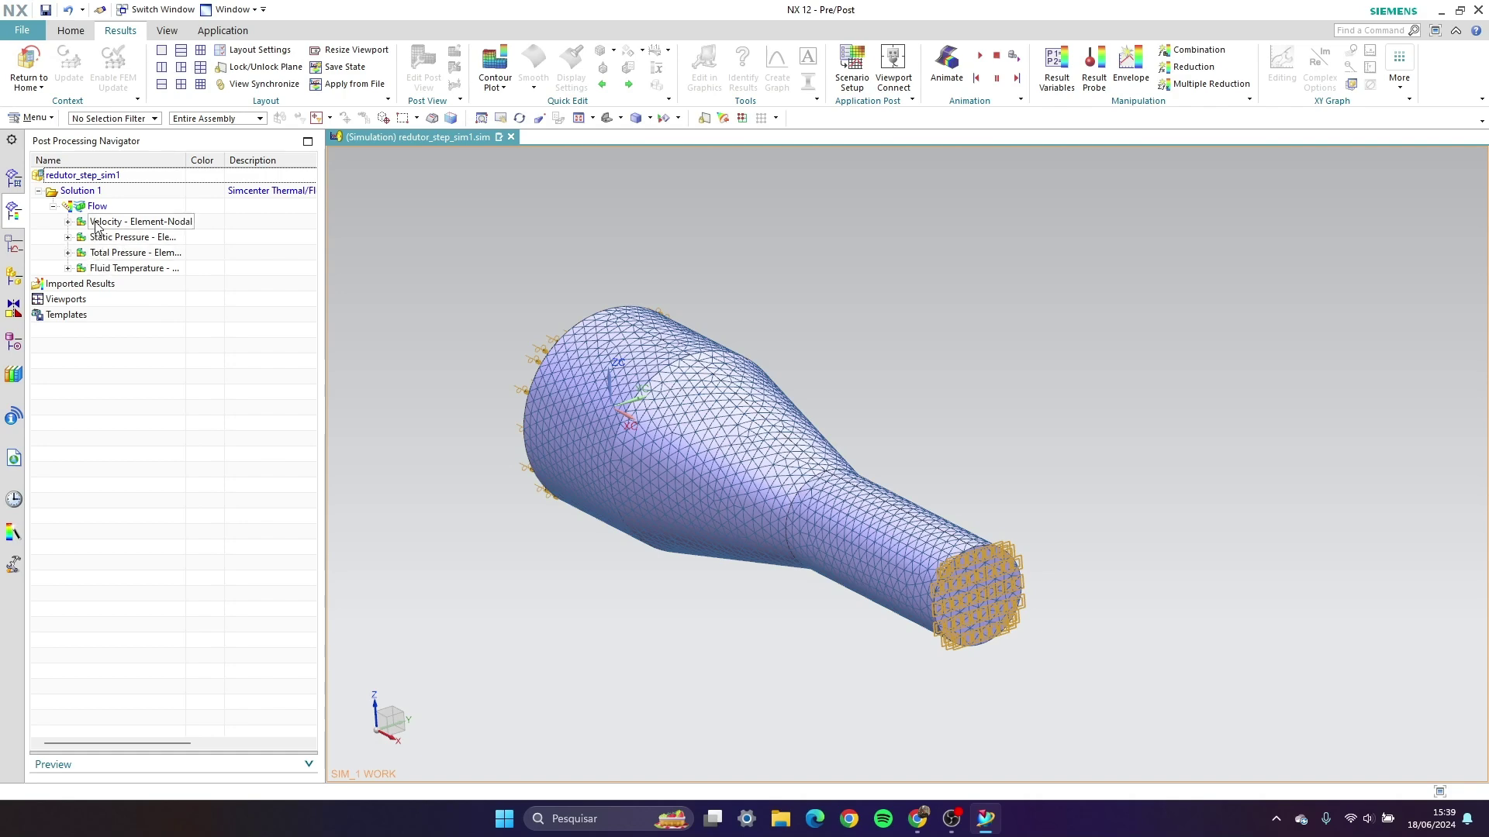
left_click(68, 222)
scroll(601, 541, "up", 3)
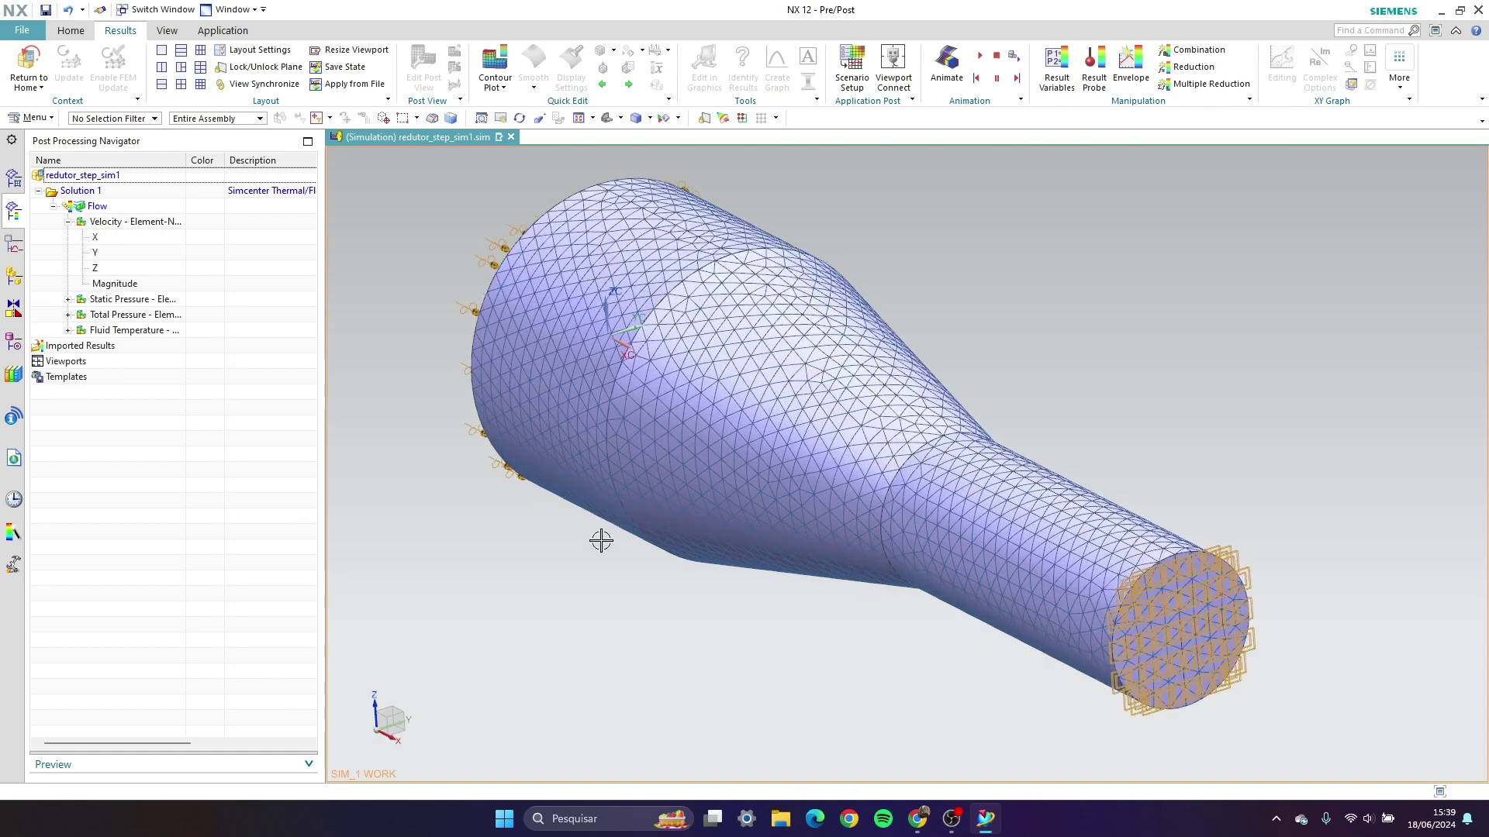
scroll(614, 550, "down", 2)
scroll(620, 545, "up", 3)
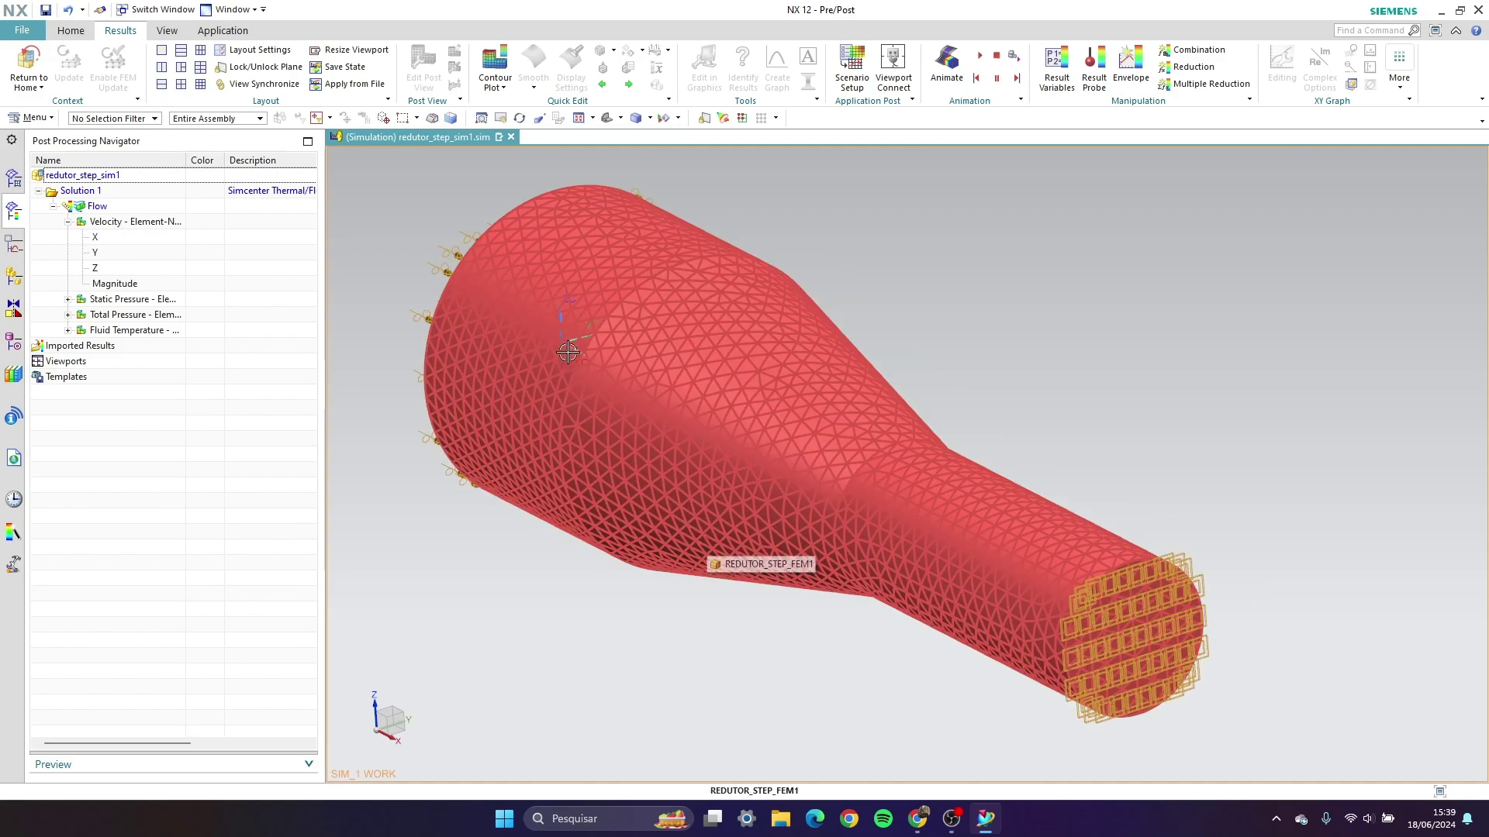
middle_click_drag(1289, 392, 1392, 356)
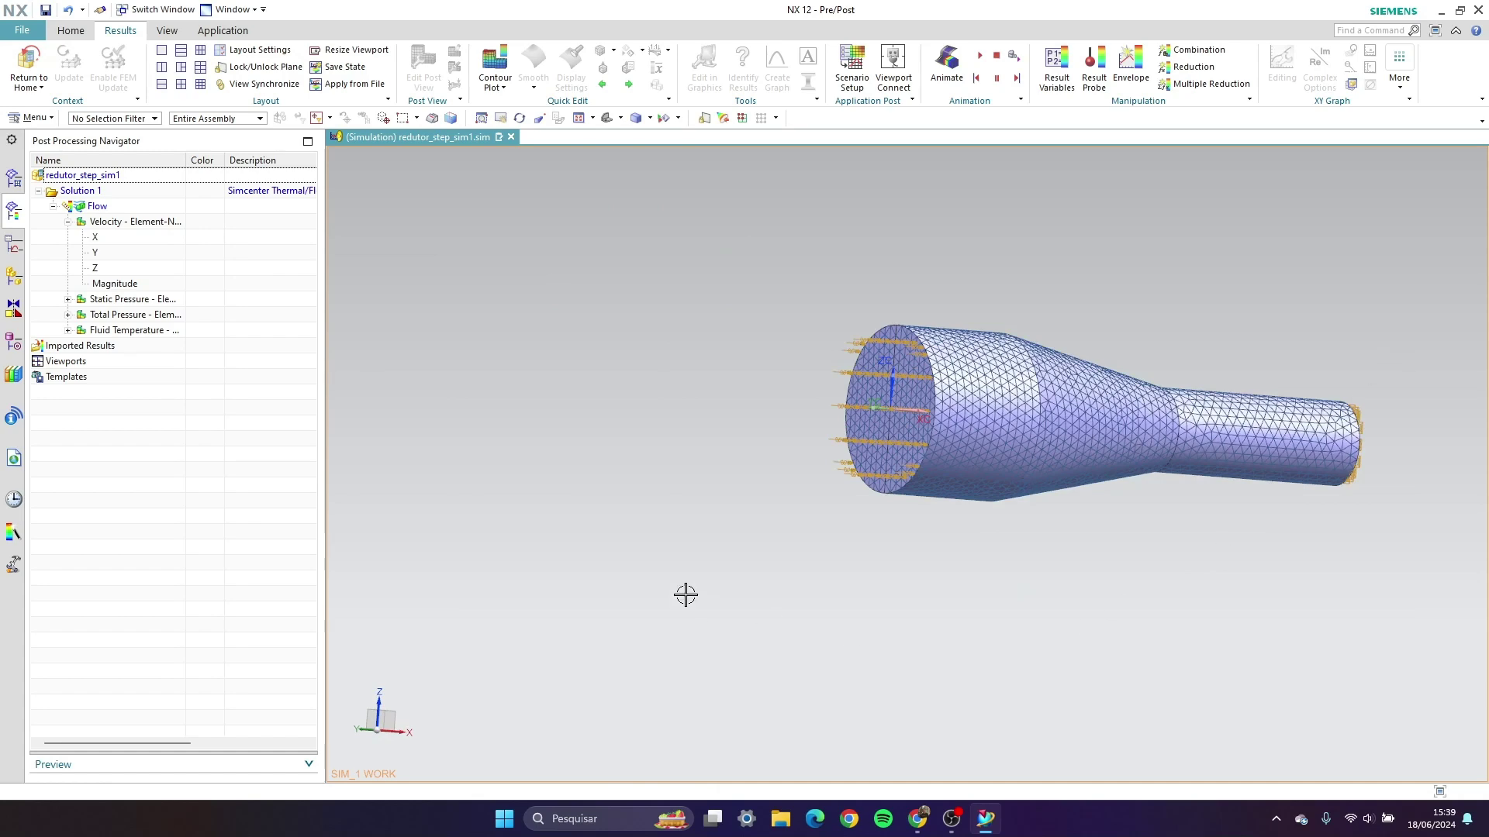
scroll(548, 678, "down", 1)
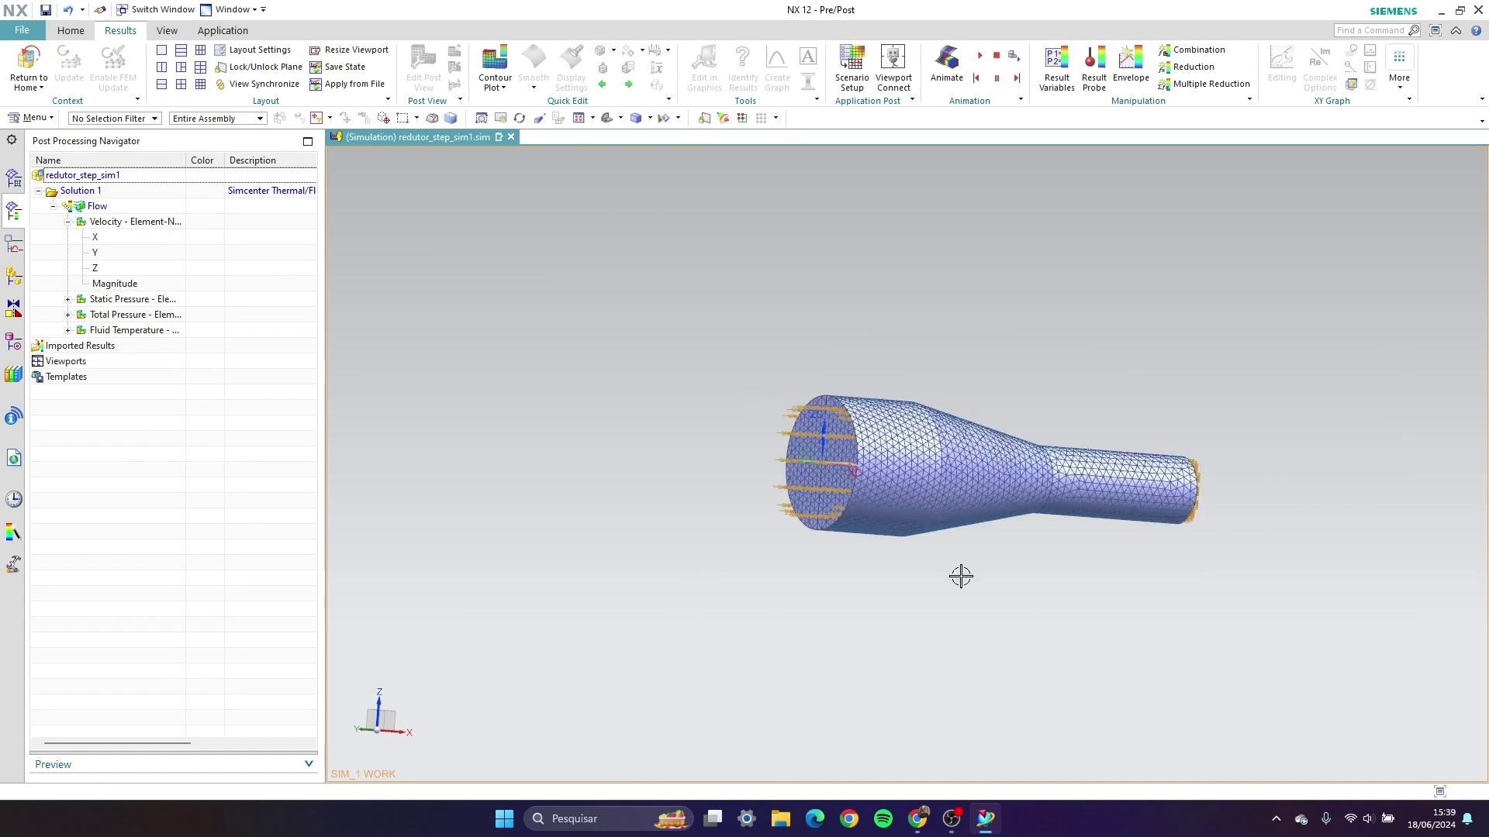
middle_click_drag(961, 576, 815, 507)
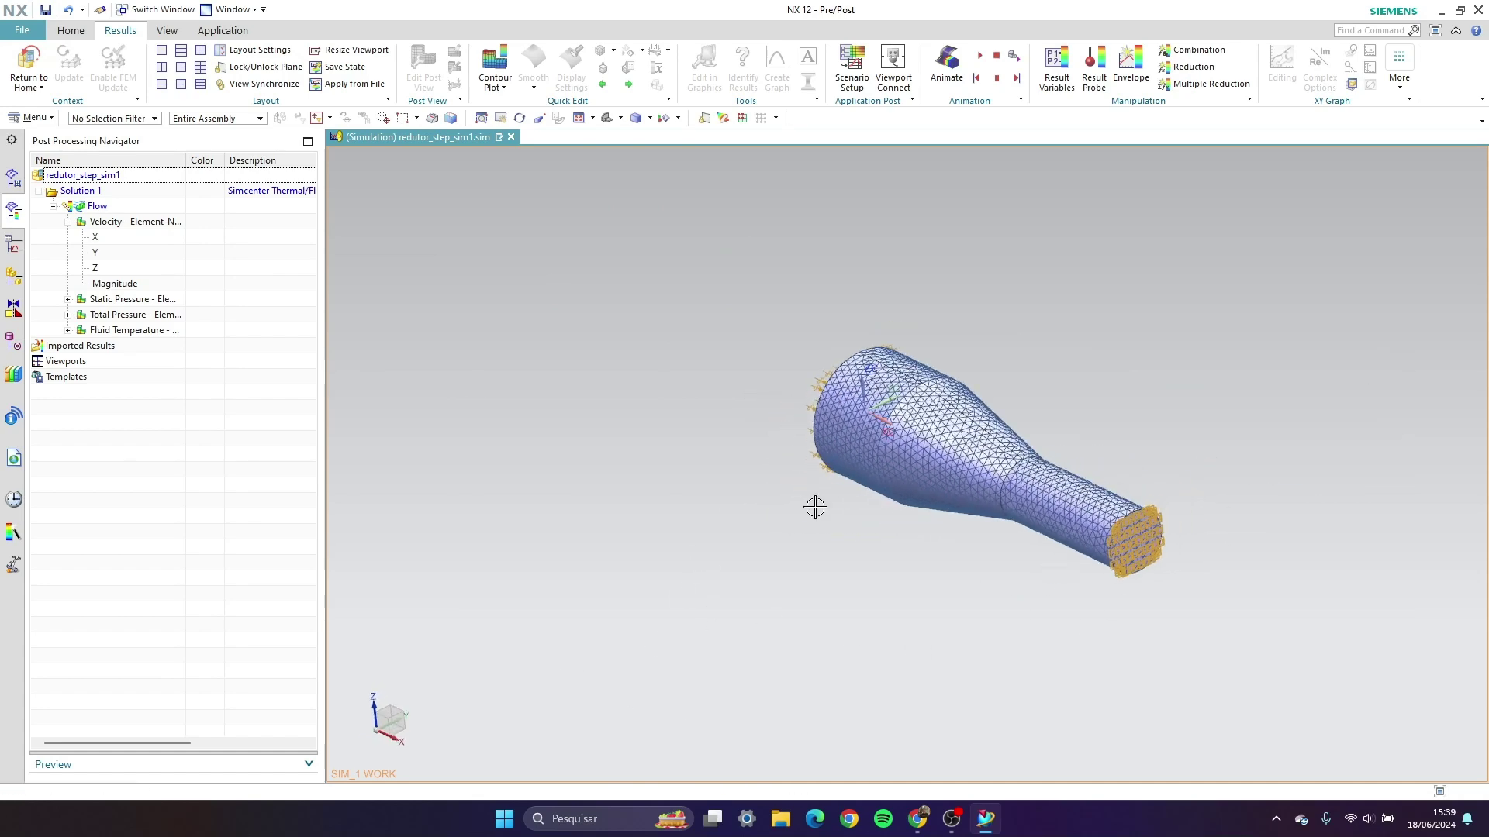
double_click(95, 237)
middle_click_drag(1147, 359, 1083, 397)
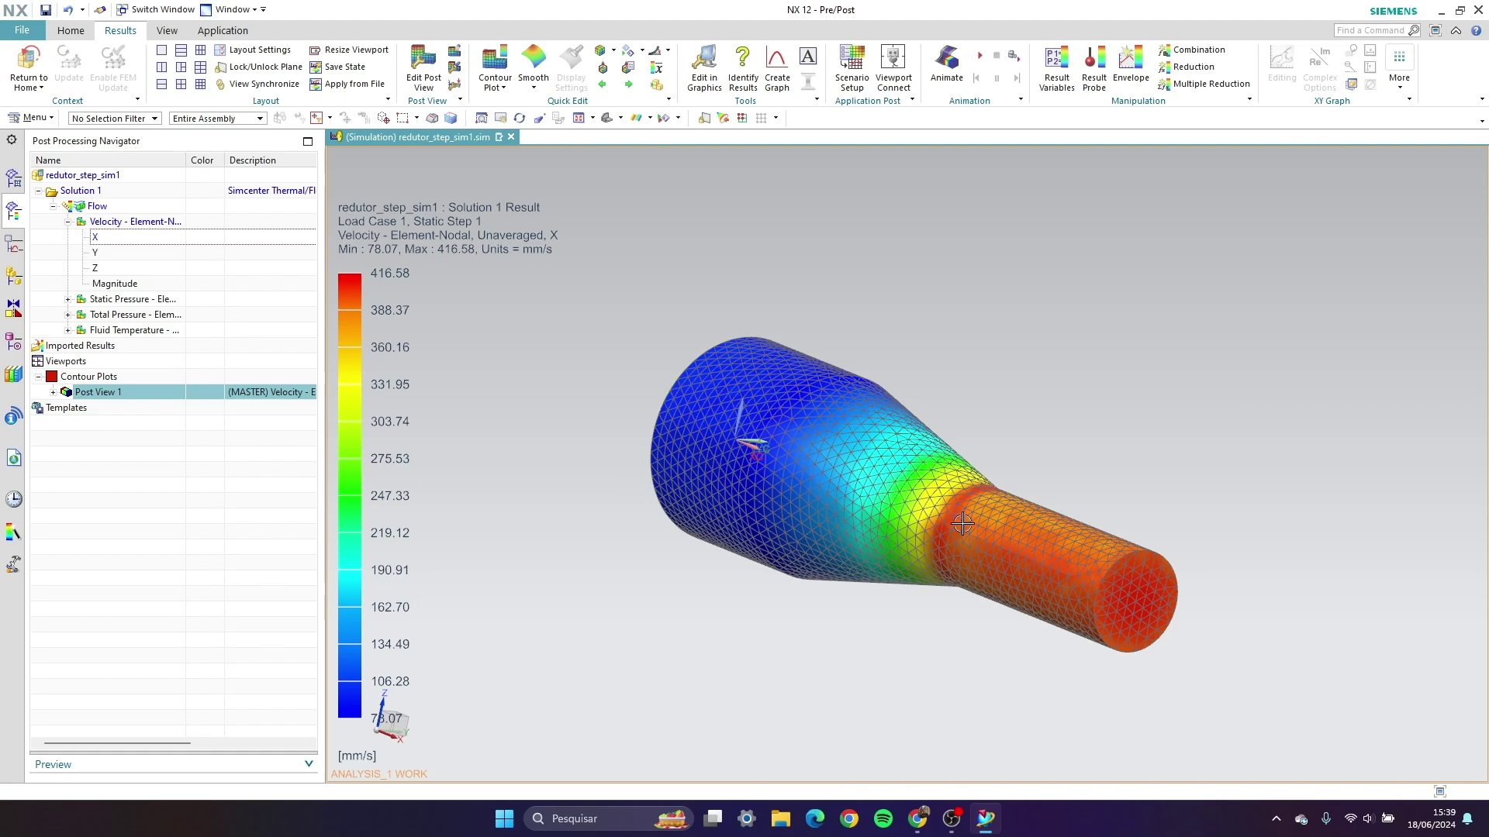
scroll(1211, 582, "up", 2)
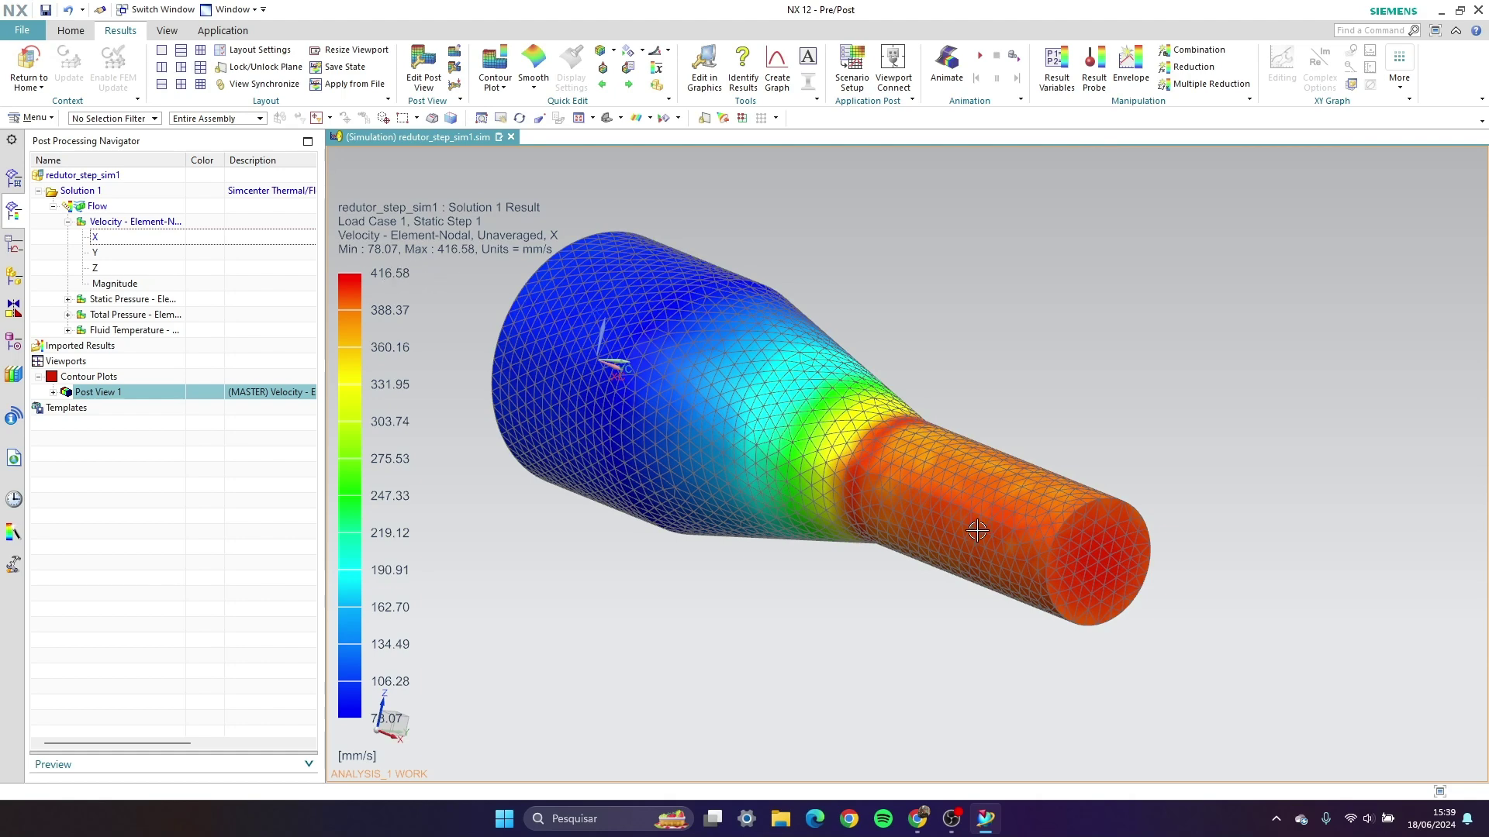
scroll(1219, 632, "up", 3)
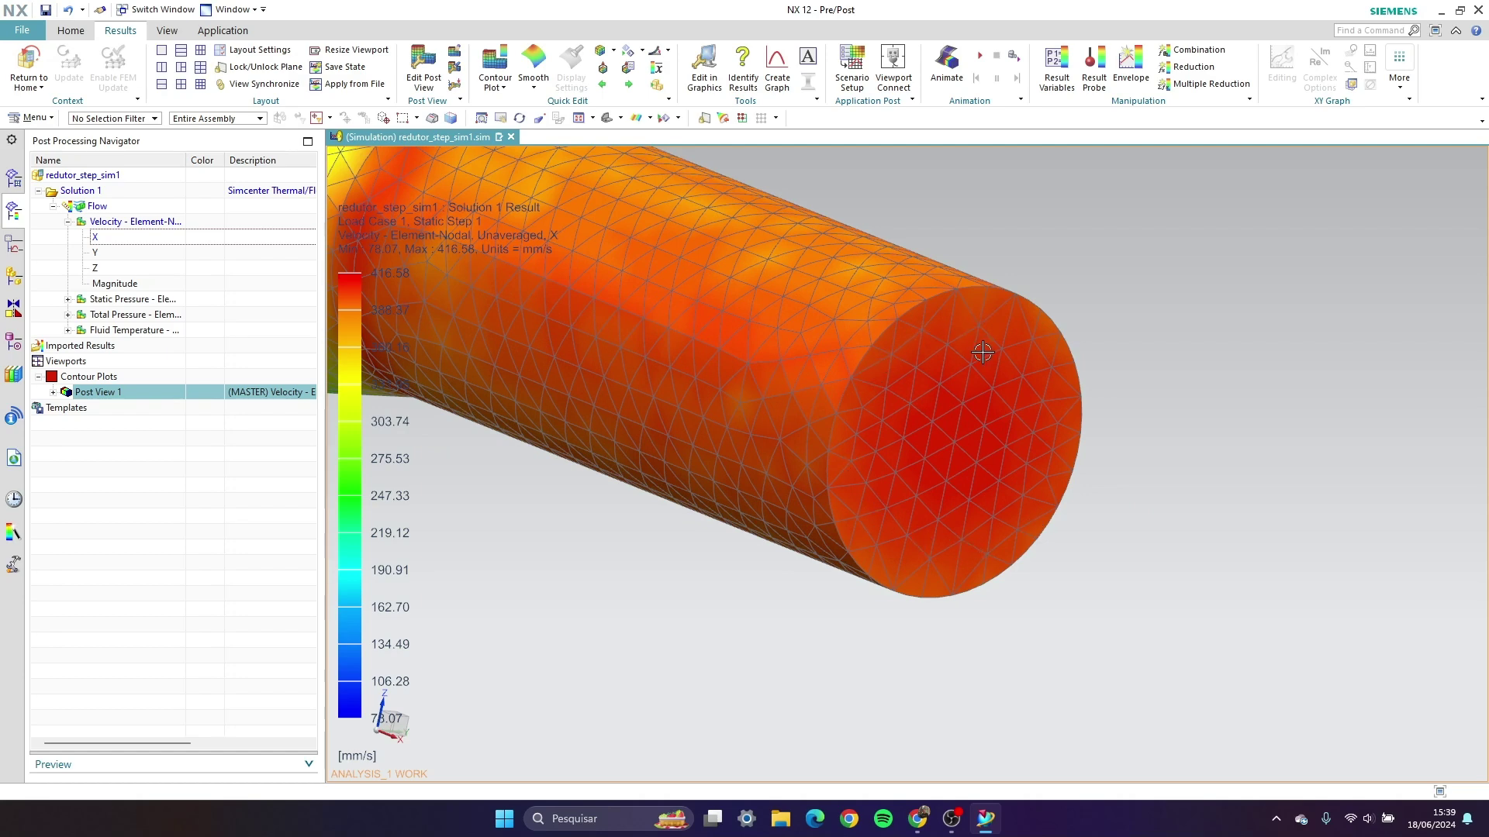
scroll(1013, 471, "down", 3)
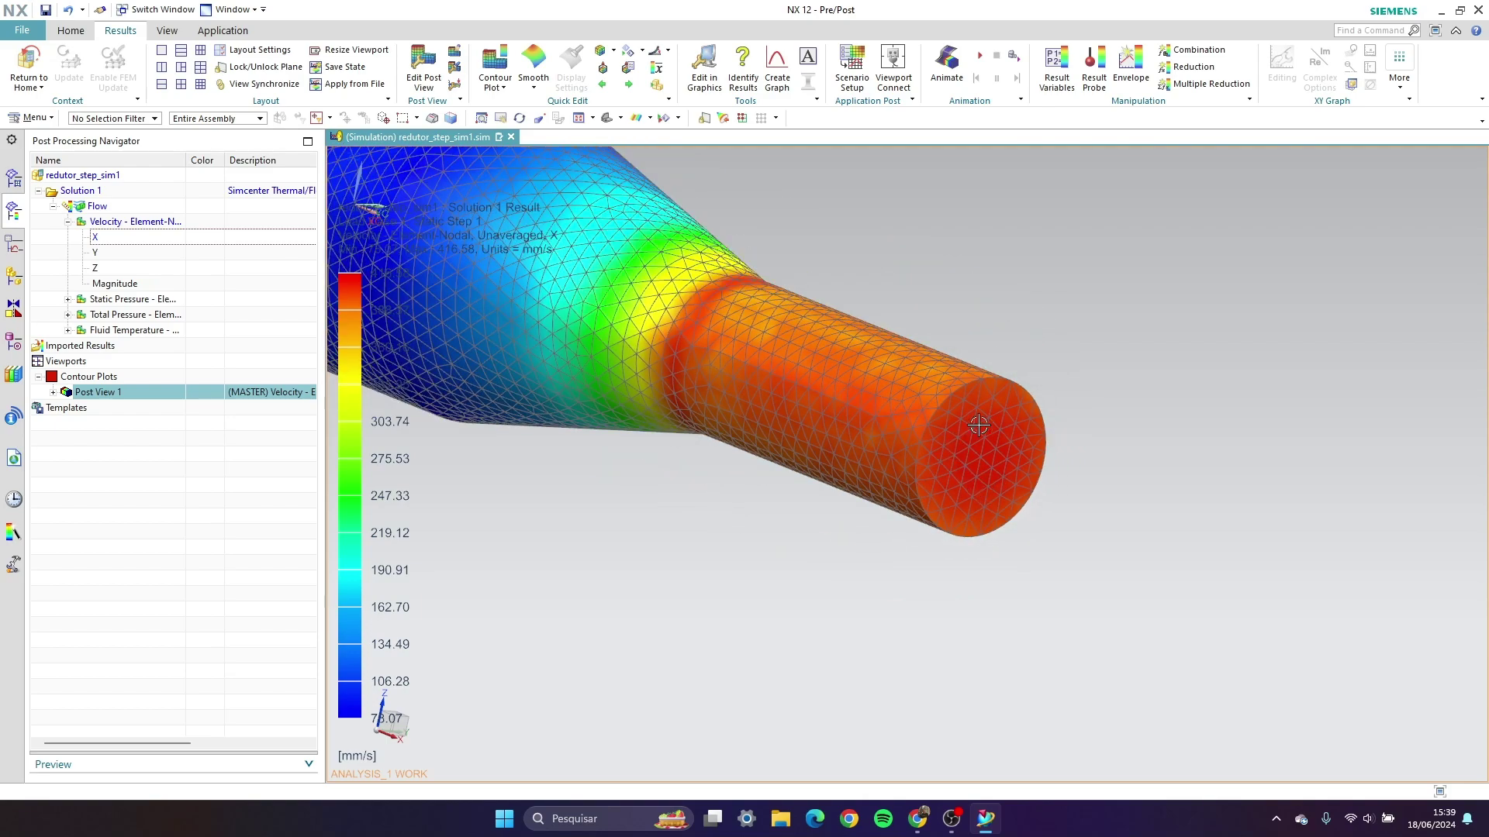
middle_click_drag(942, 653, 1087, 359)
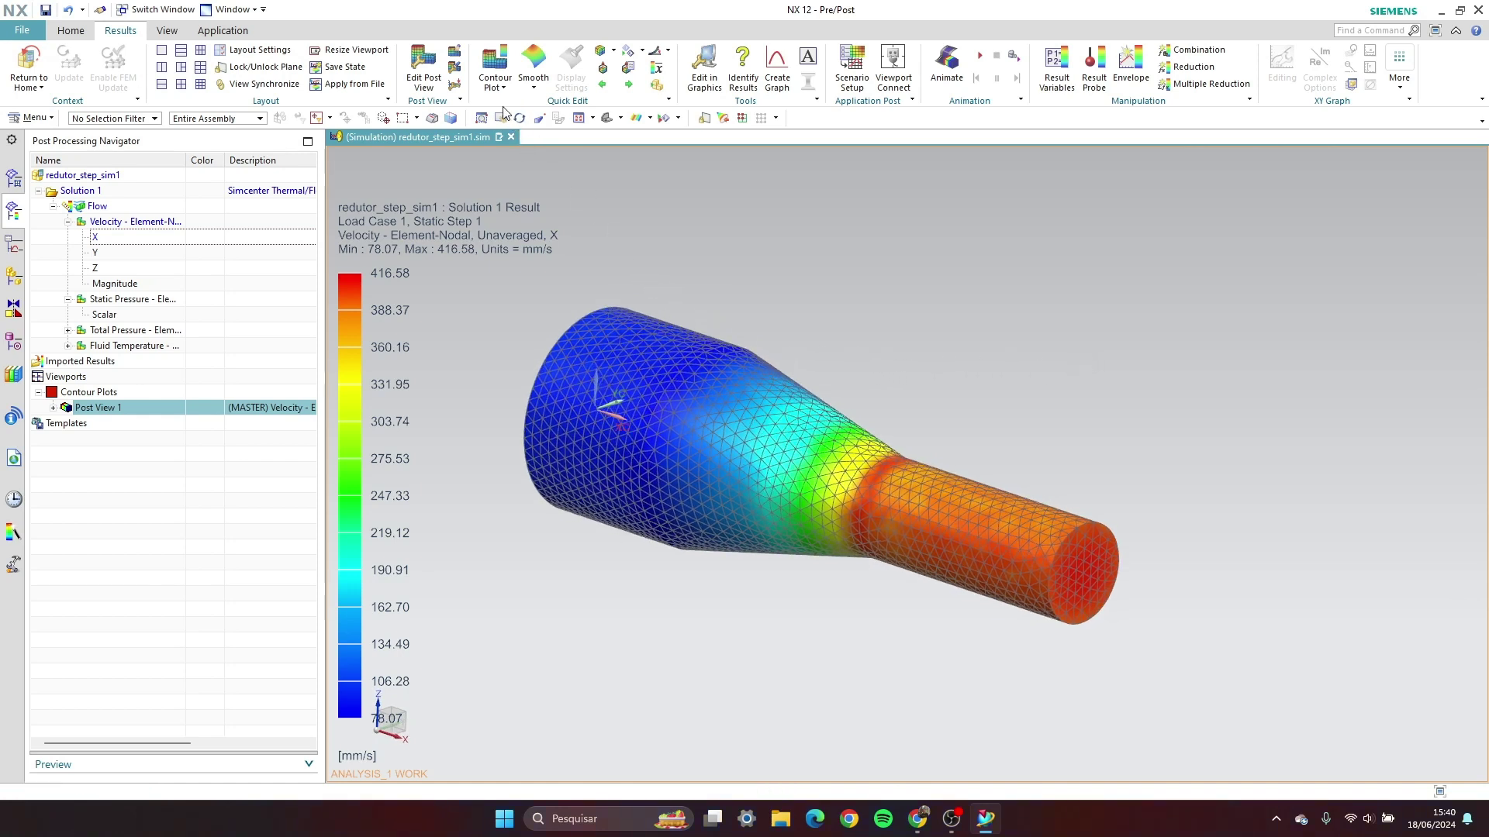
Display the velocity result as Arrows with Solid style and Feature edges in the post view
left_click(423, 66)
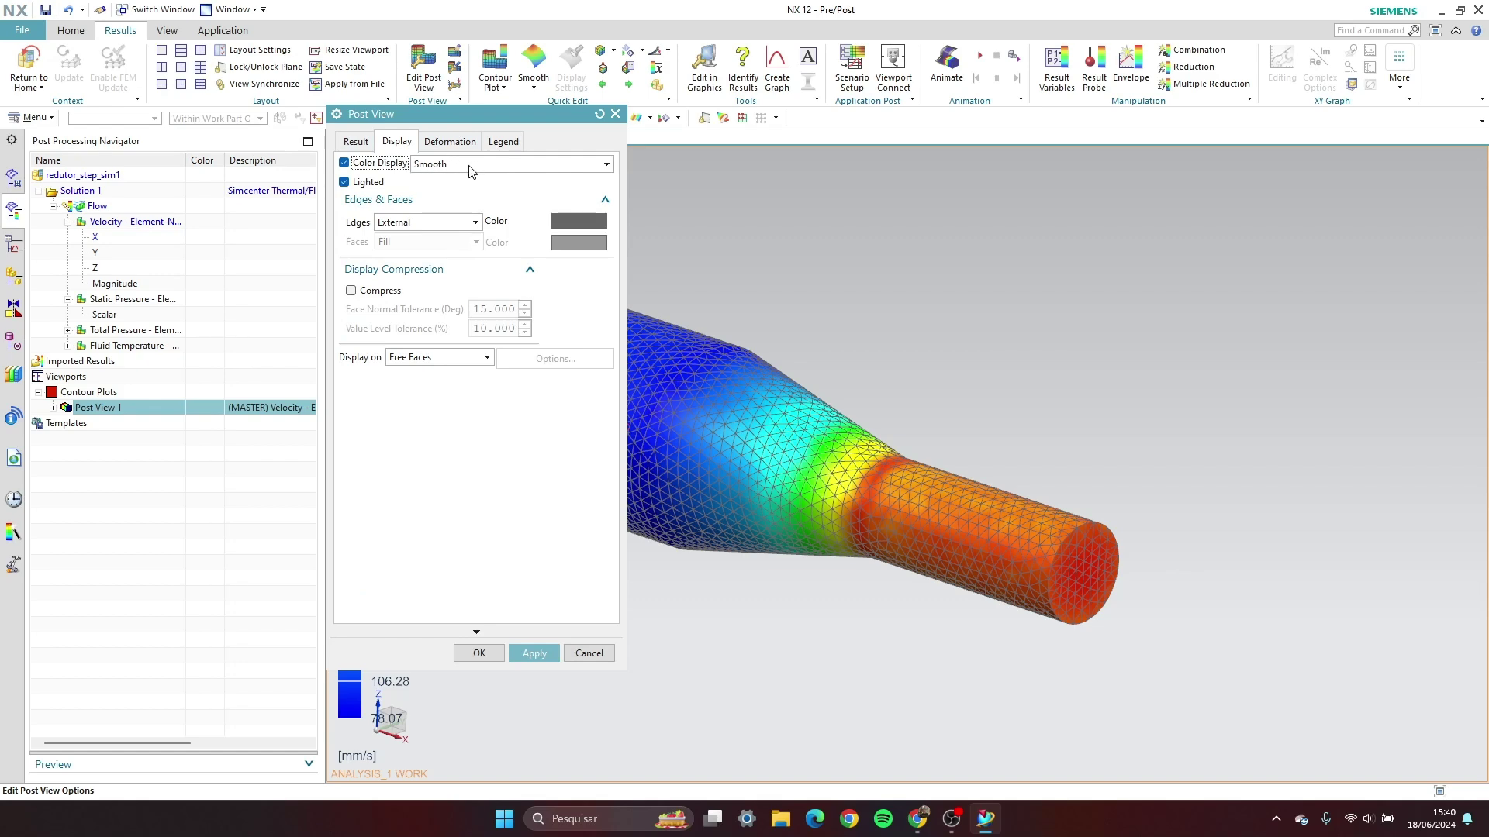
left_click(470, 166)
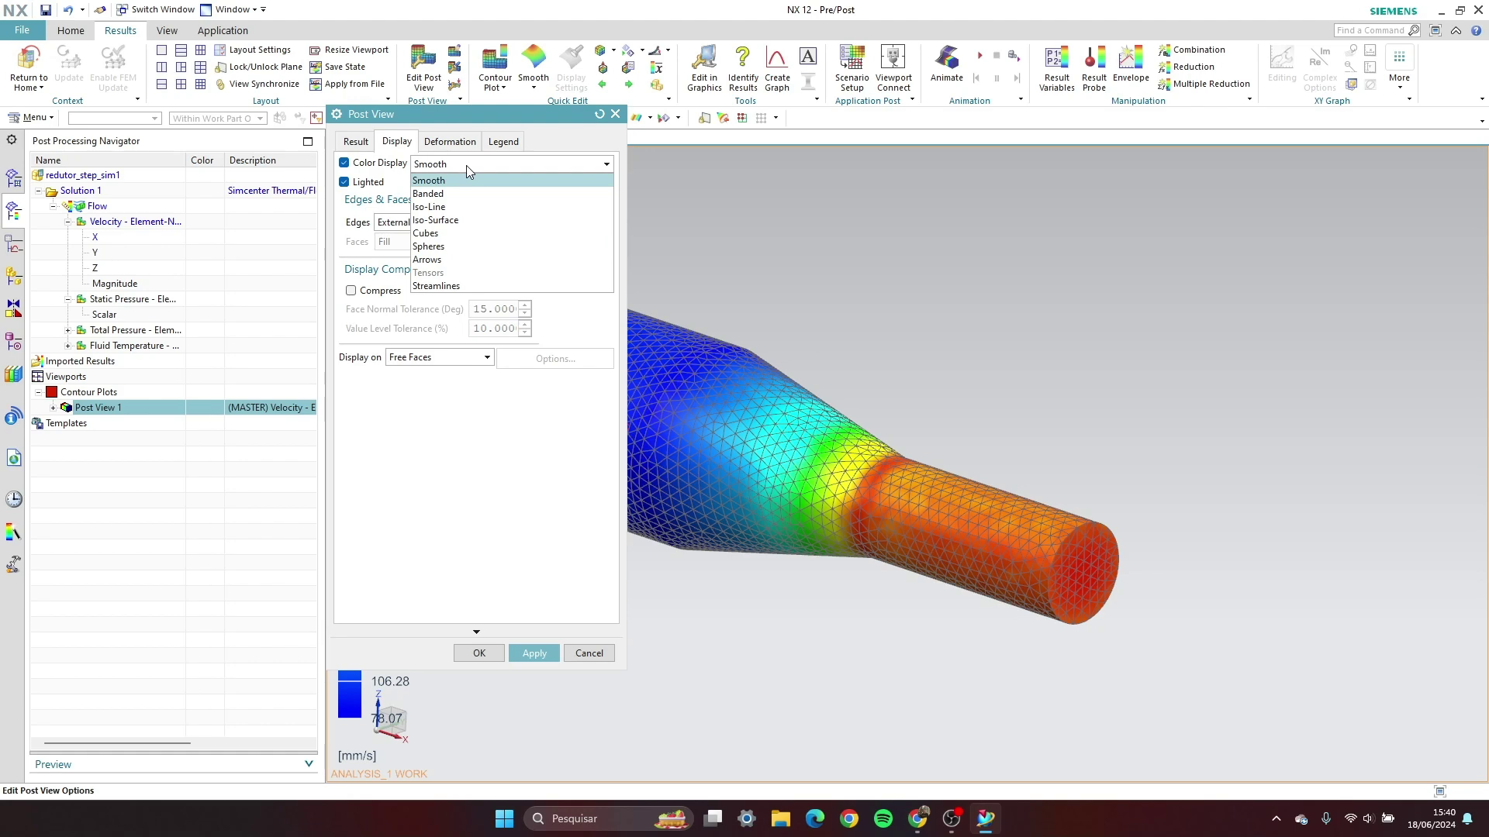
left_click(461, 262)
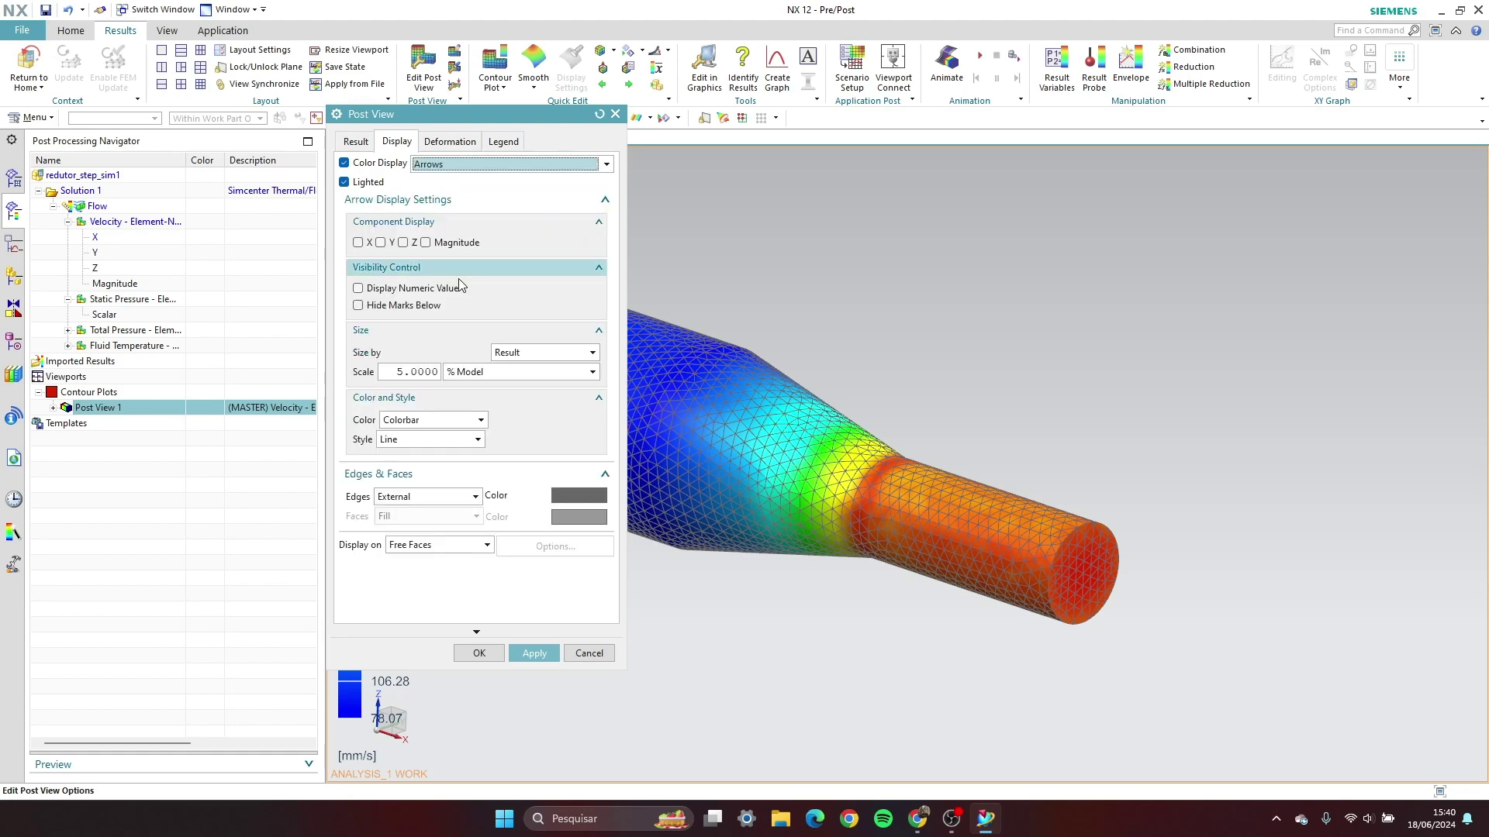
left_click(476, 447)
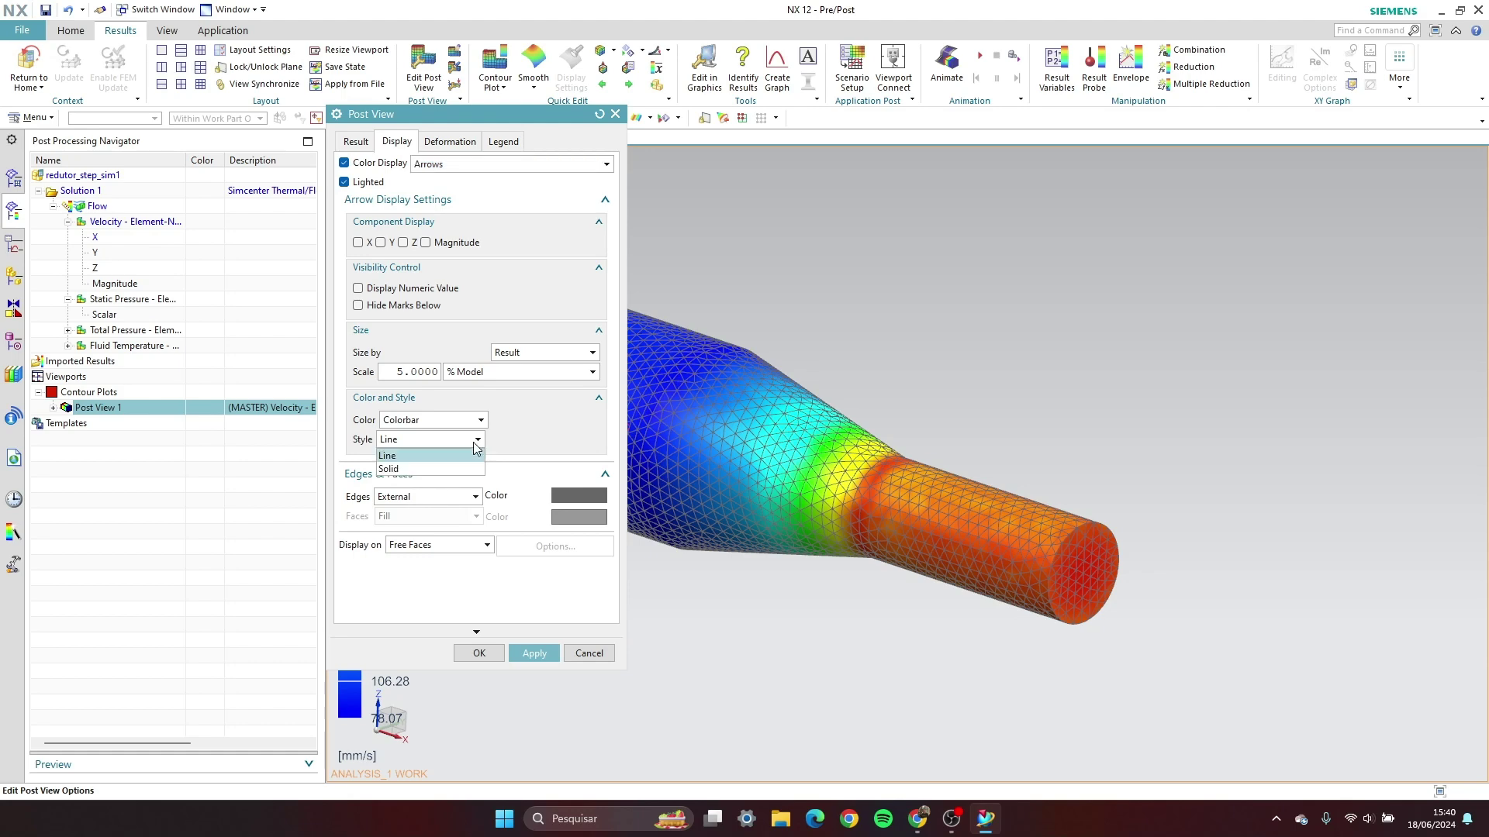
left_click(459, 469)
left_click(439, 498)
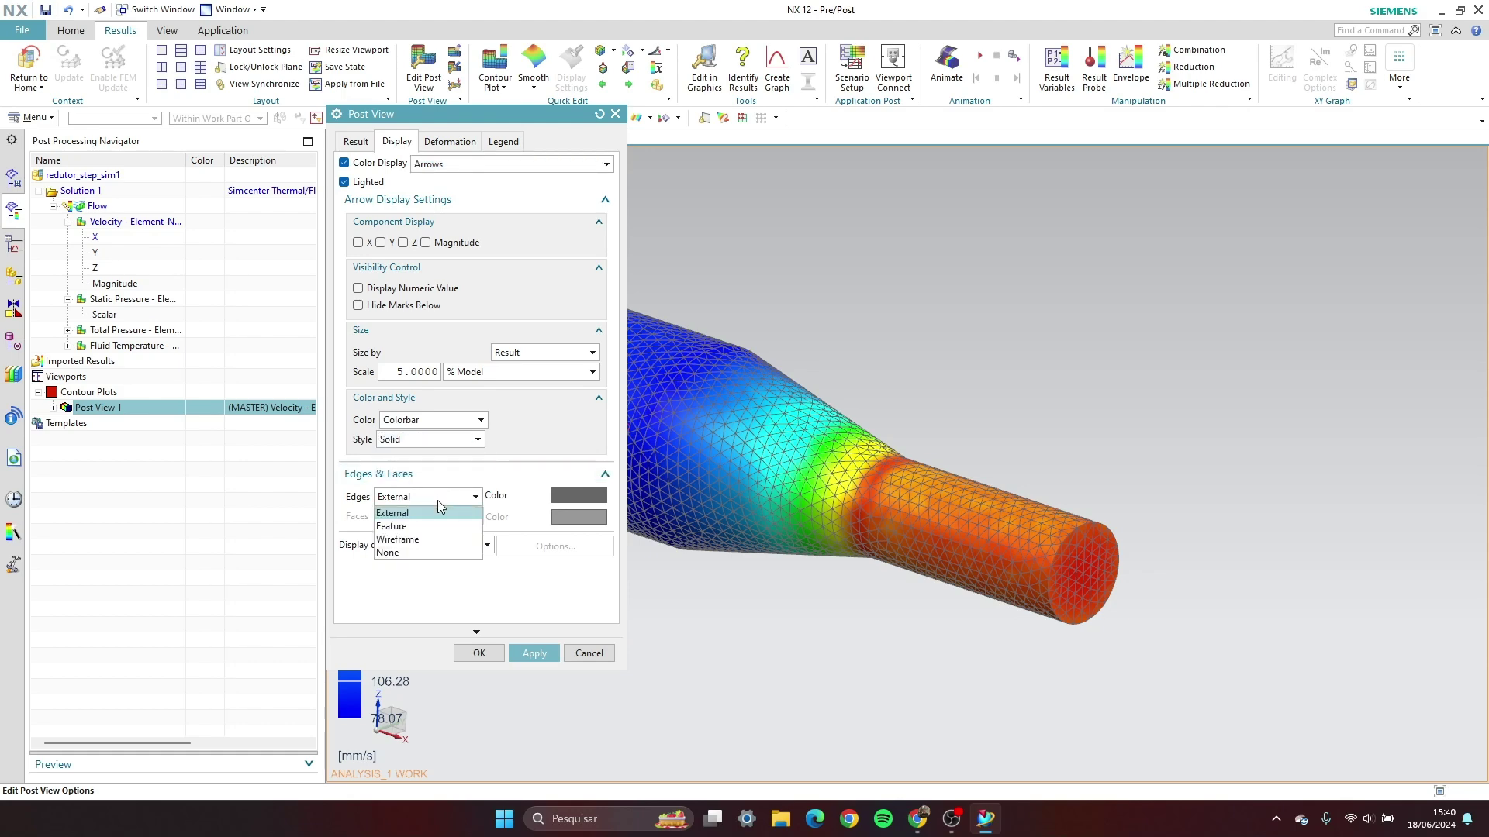
left_click(410, 531)
left_click(534, 653)
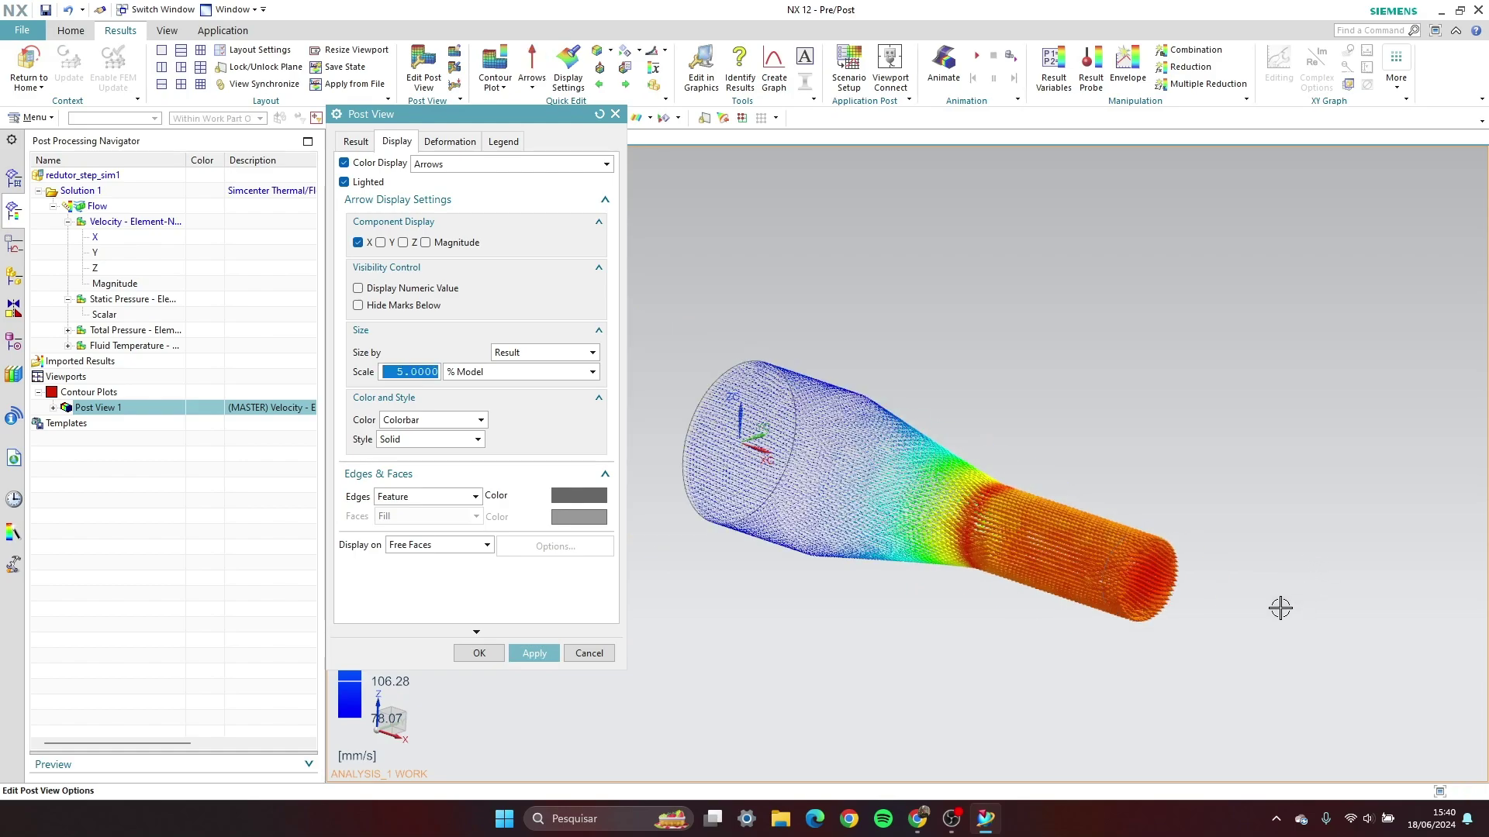
Examine the velocity arrows at the large inlet end, the taper and the narrow outlet end
scroll(735, 399, "up", 3)
scroll(911, 310, "up", 5)
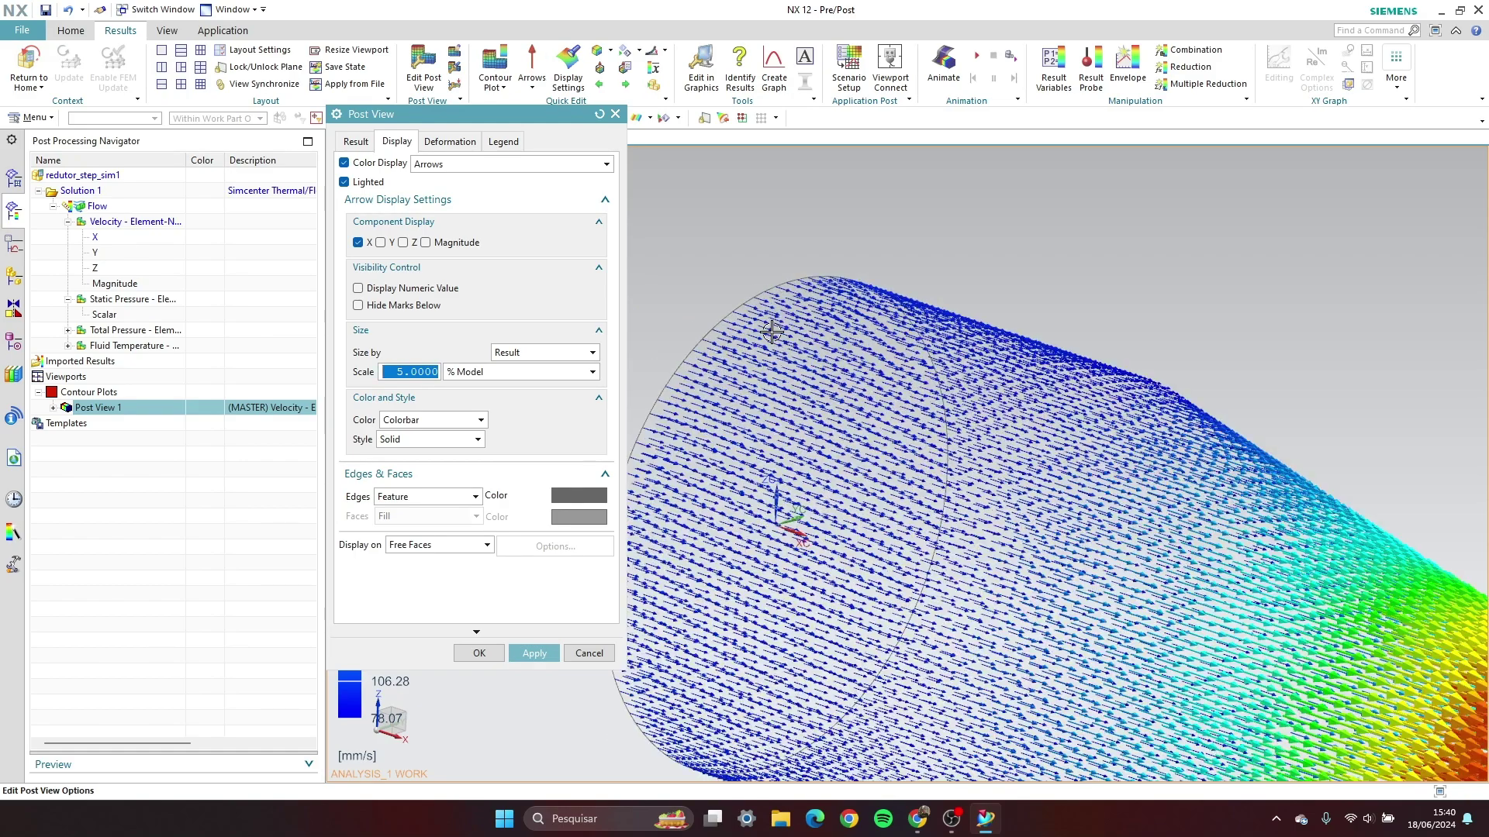
scroll(722, 322, "down", 8)
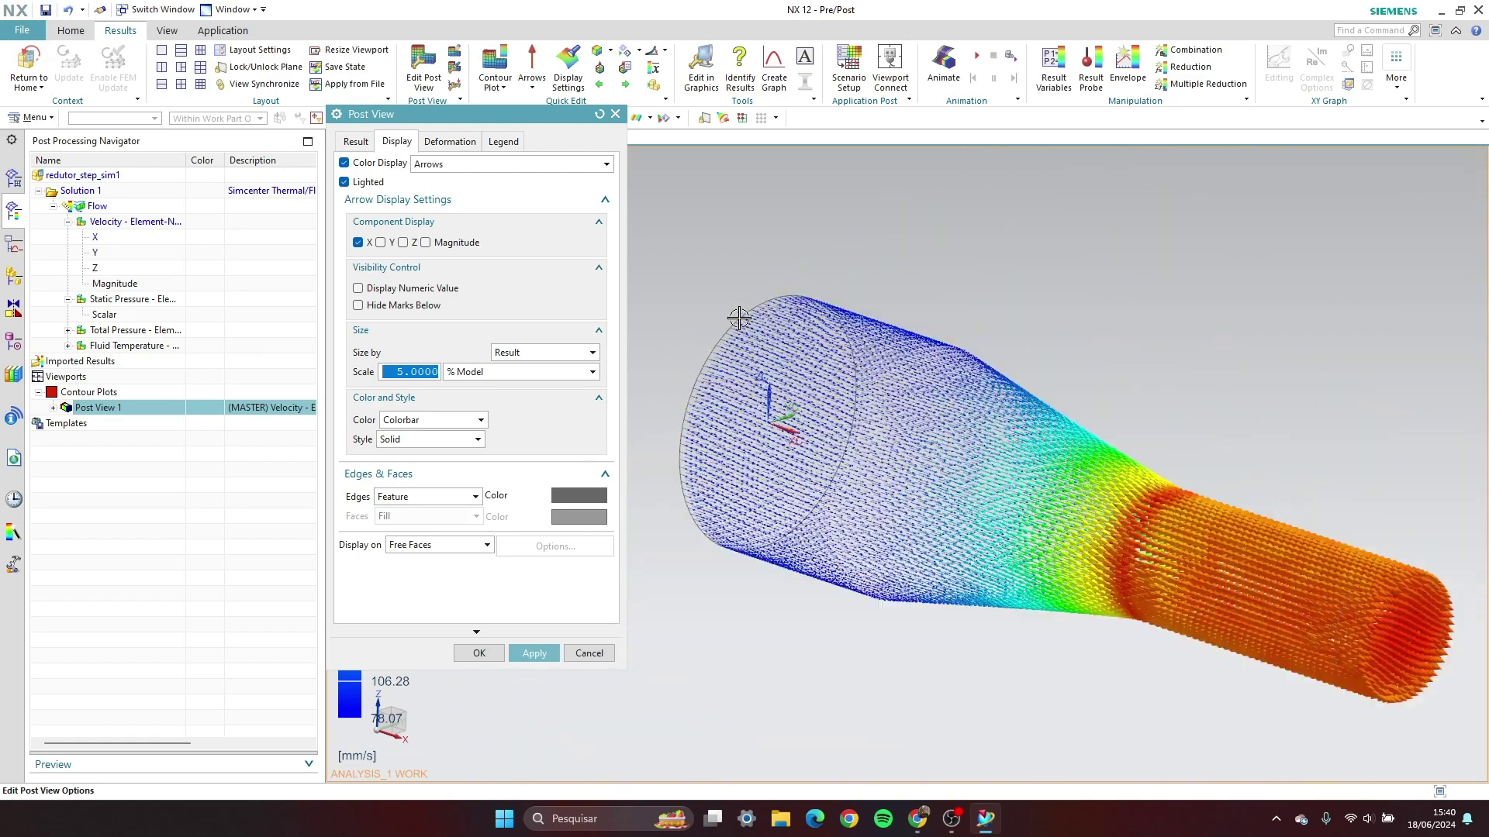
scroll(1304, 562, "up", 3)
scroll(748, 395, "down", 1)
scroll(748, 395, "up", 4)
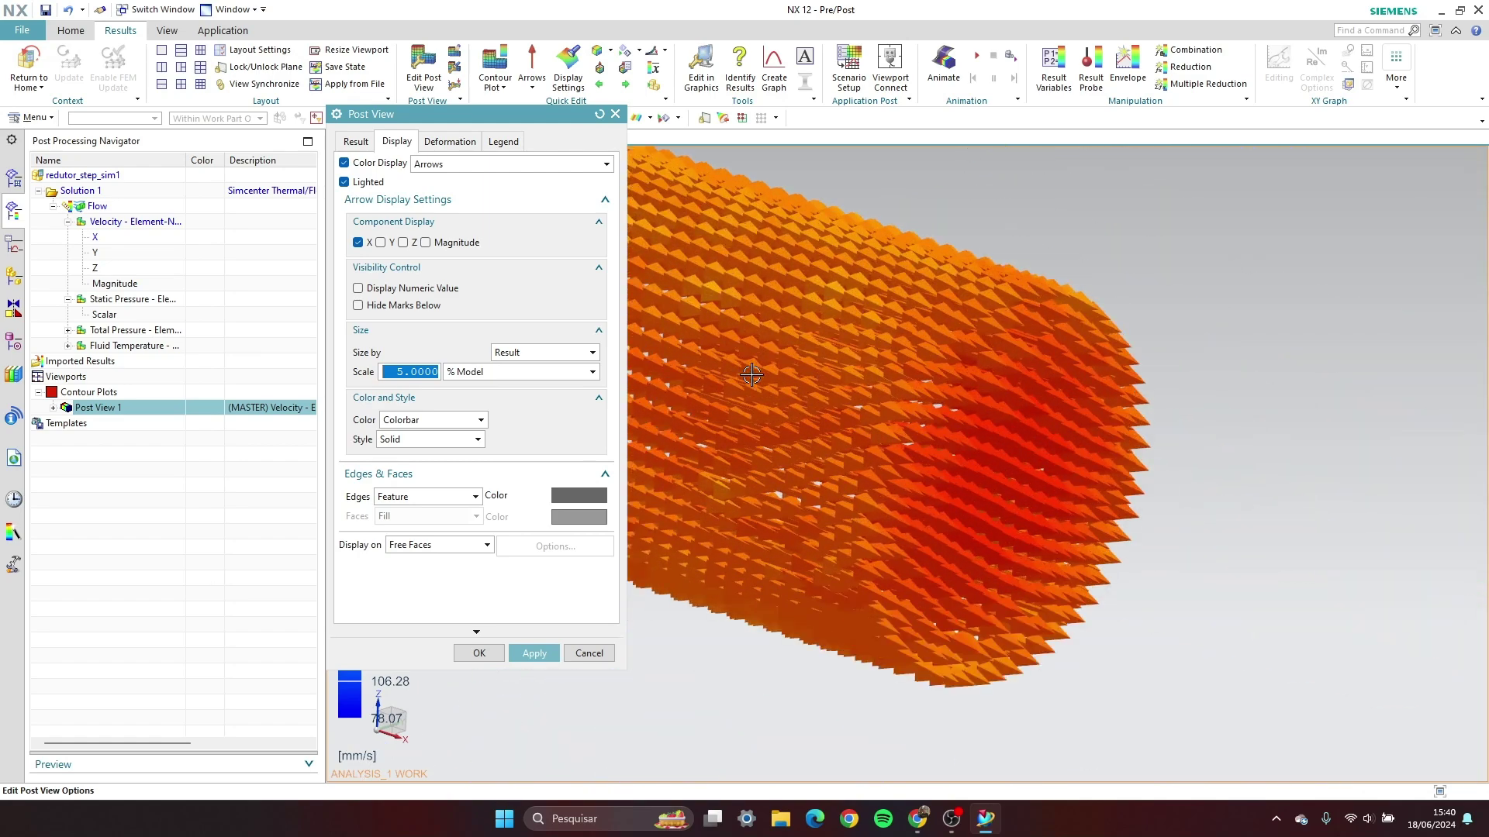
scroll(1411, 492, "down", 3)
scroll(964, 608, "down", 4)
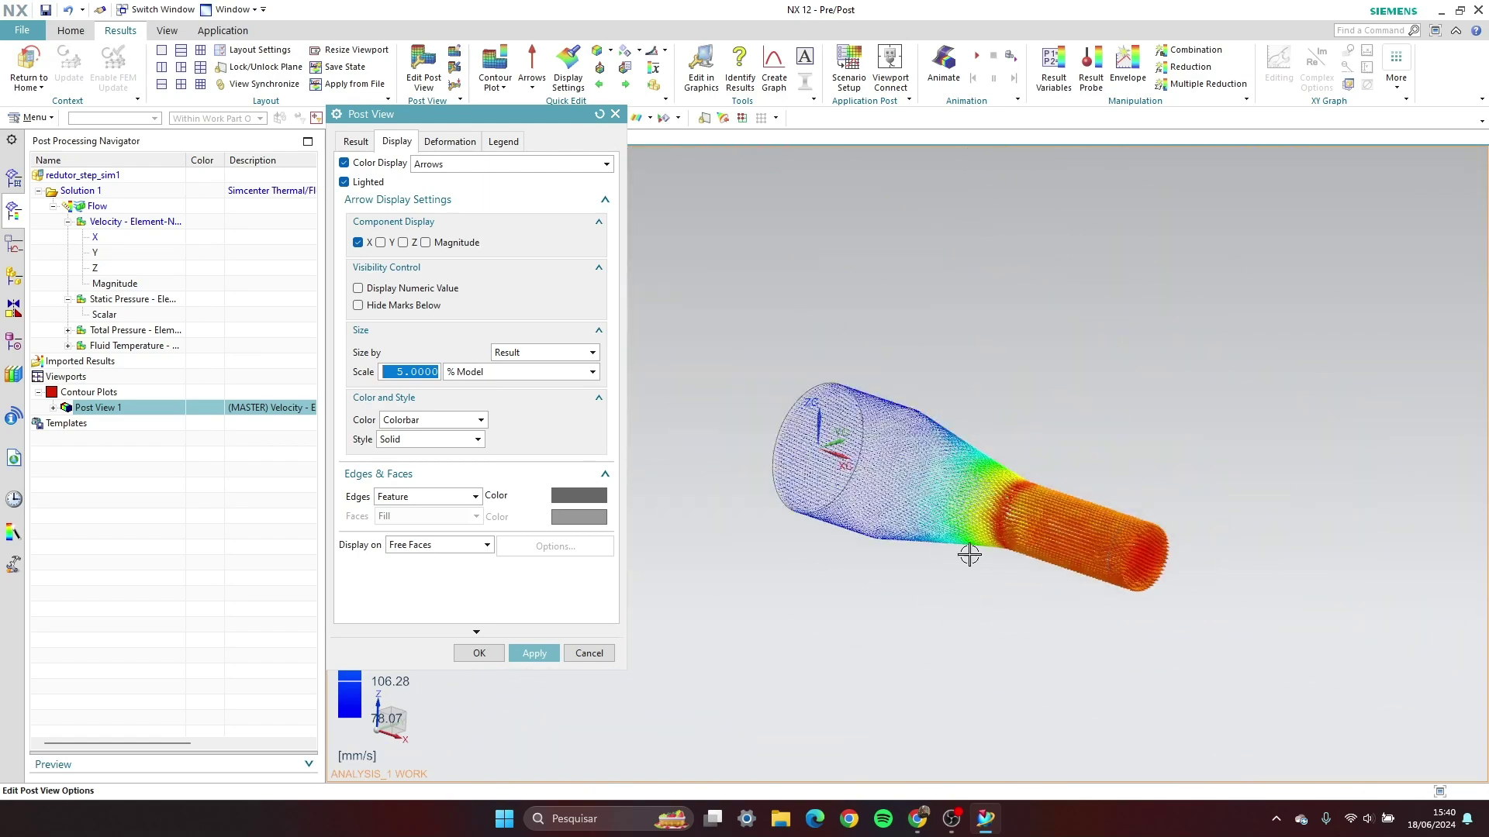
scroll(819, 461, "up", 1)
scroll(819, 460, "up", 1)
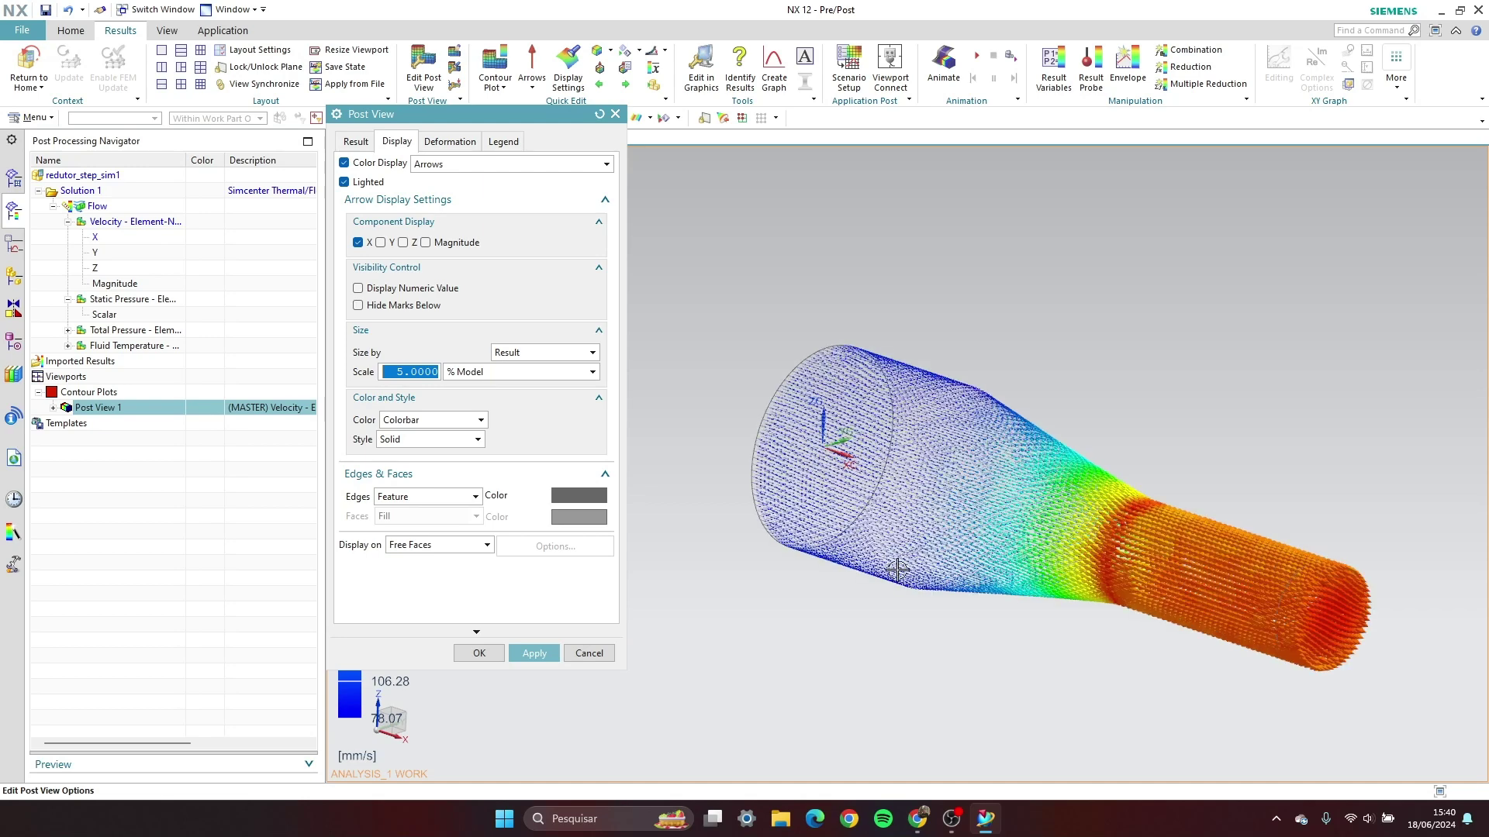
Try External edges on the arrow plot and inspect the large end
left_click(436, 498)
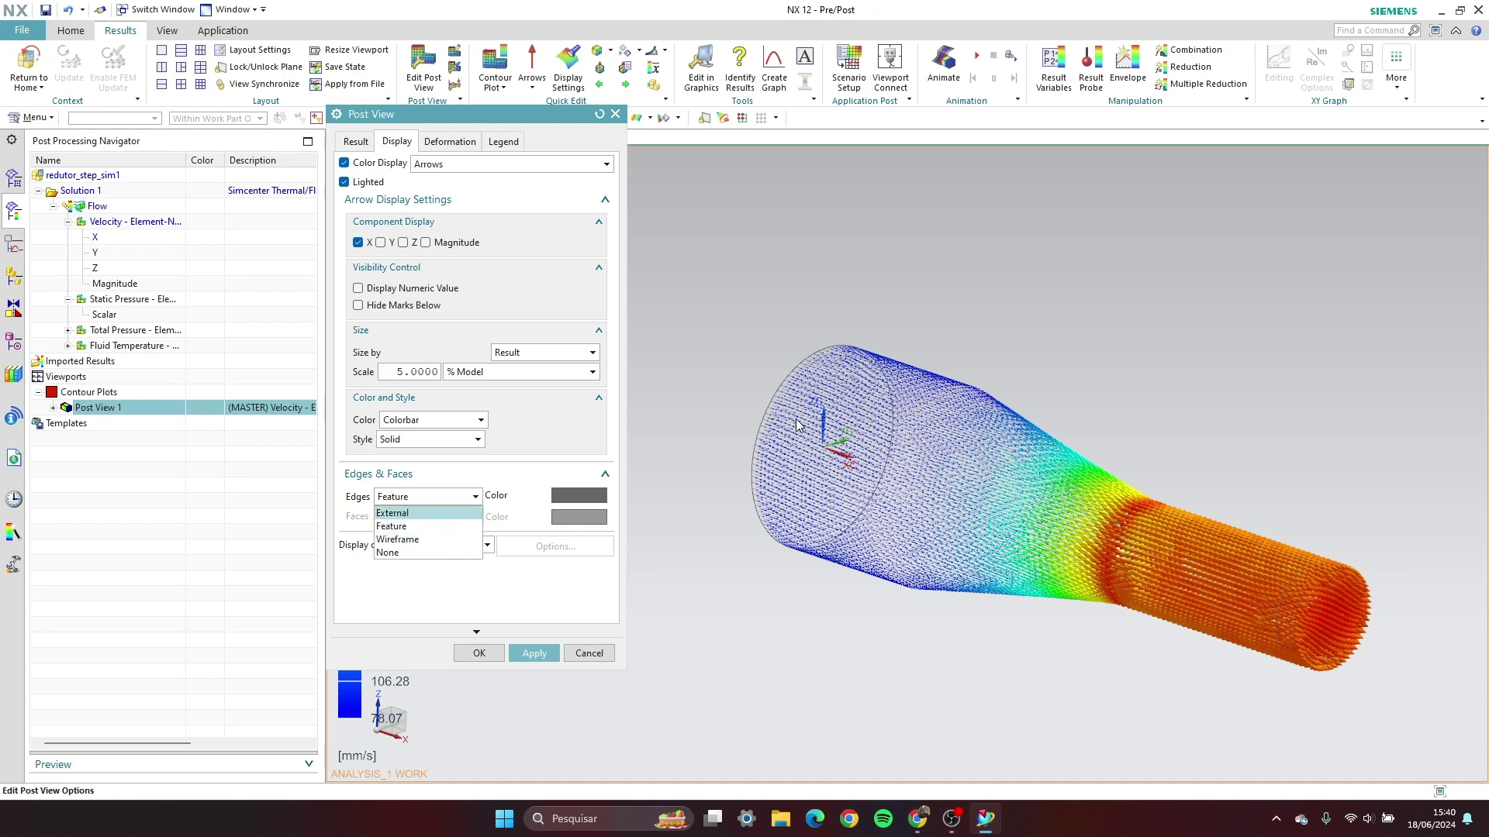
left_click(437, 527)
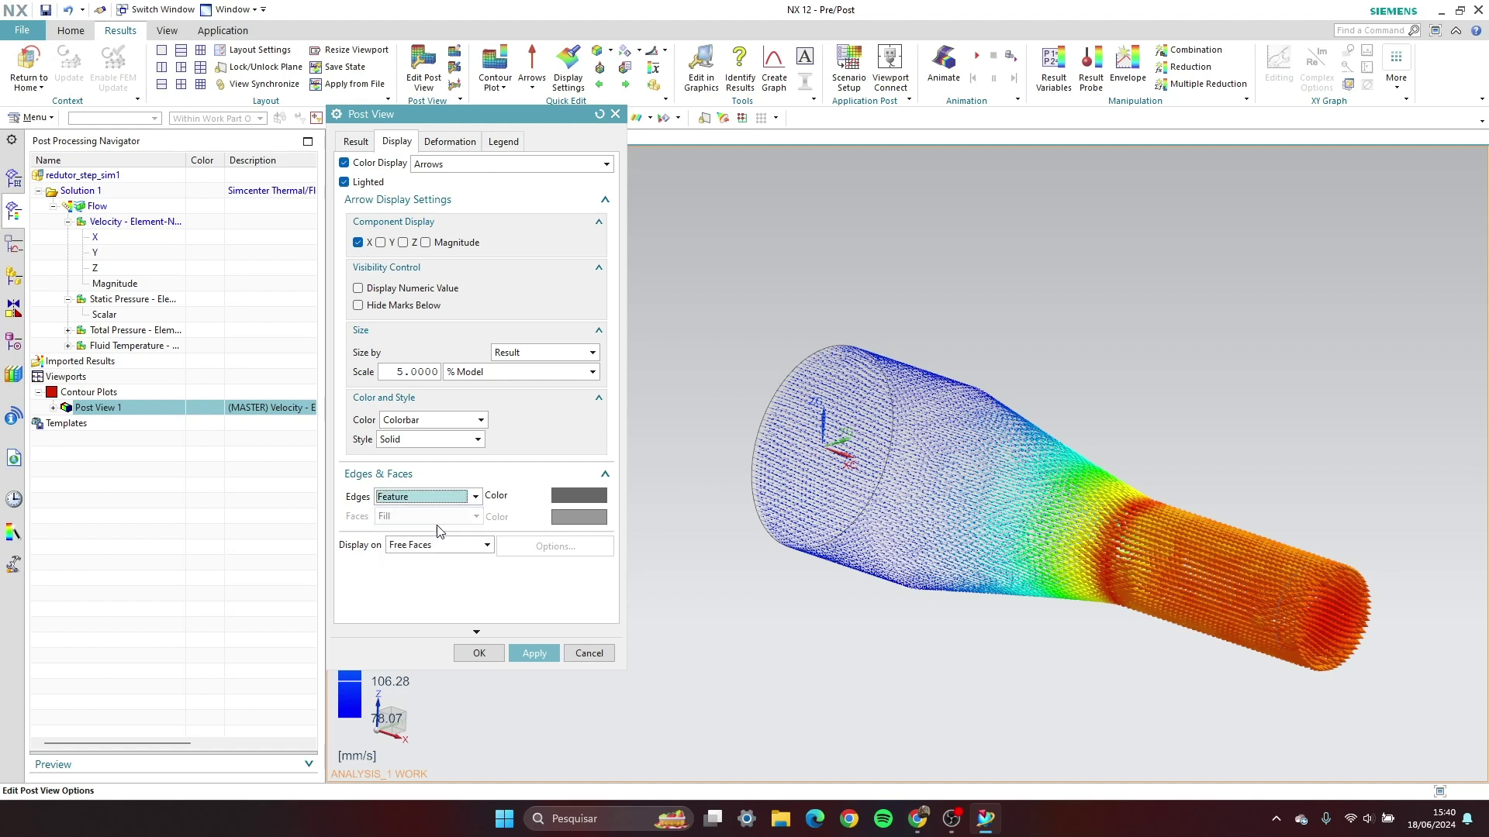
left_click(433, 505)
left_click(420, 518)
left_click(534, 653)
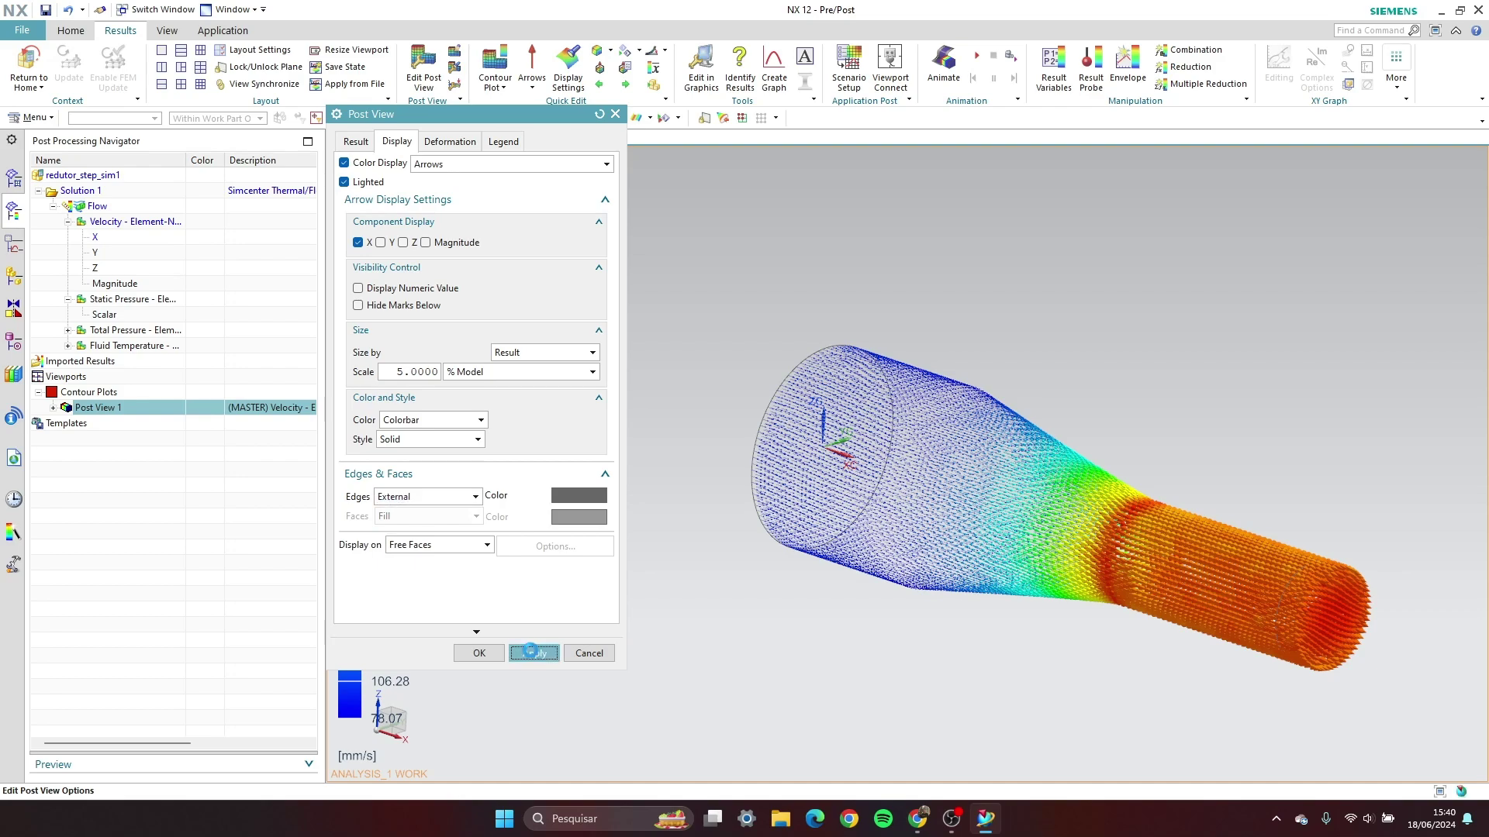
scroll(799, 446, "up", 5)
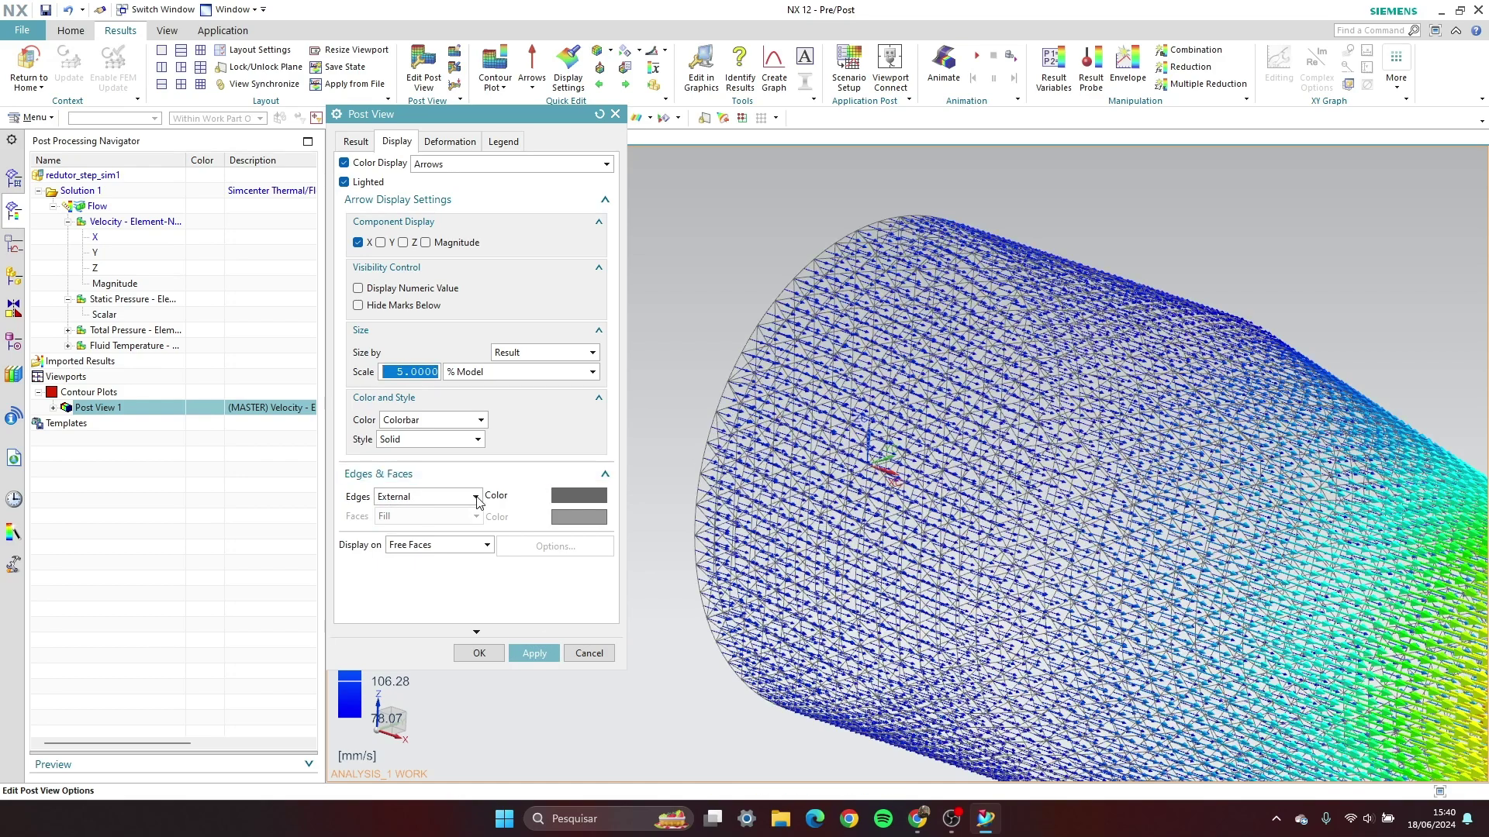
Try Wireframe edges and then None for the edge display of the arrow plot
left_click(438, 497)
left_click(439, 540)
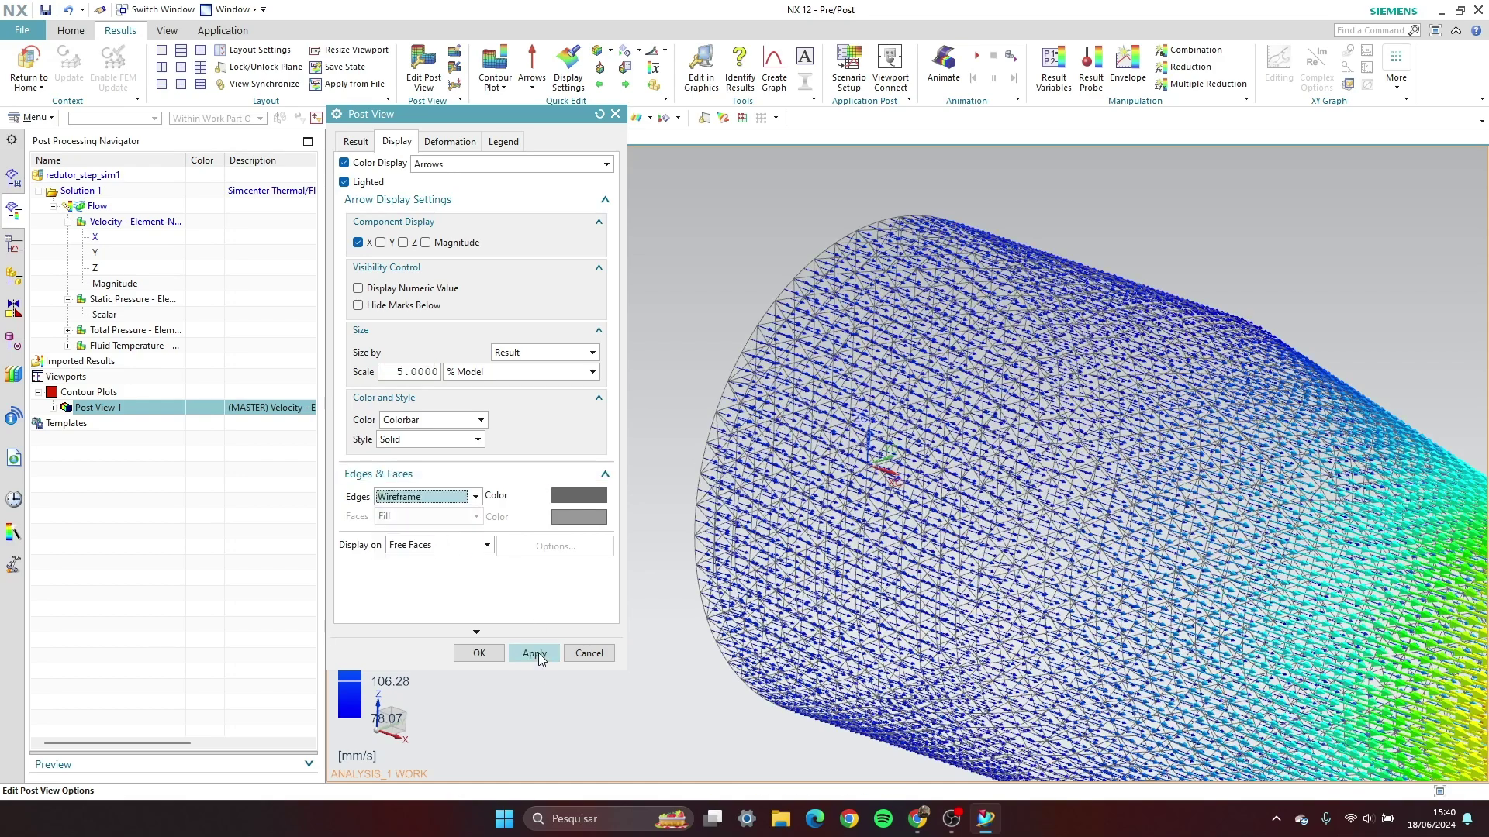
left_click(538, 655)
left_click(435, 497)
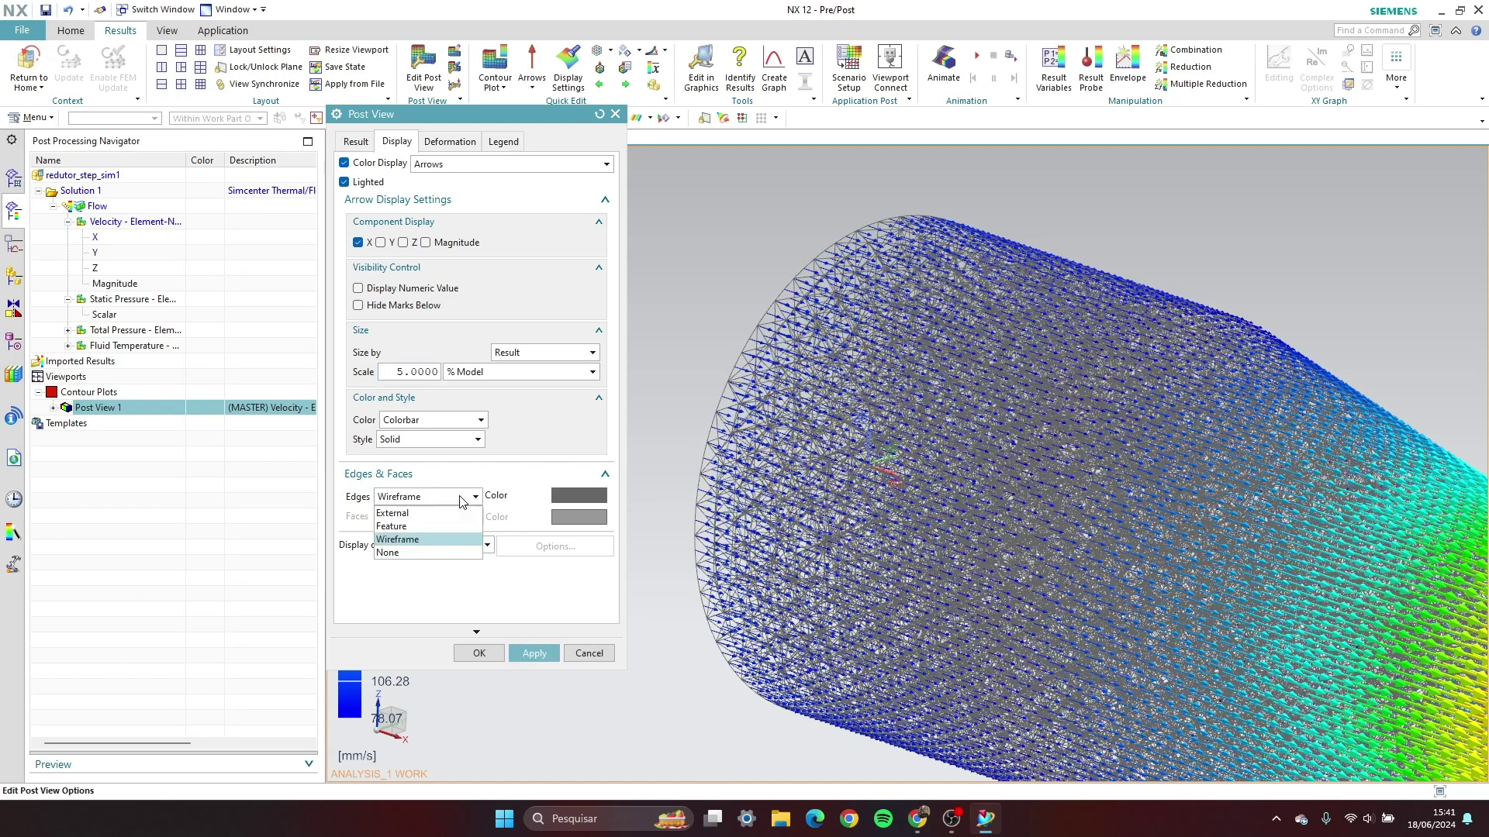
left_click(427, 553)
left_click(523, 653)
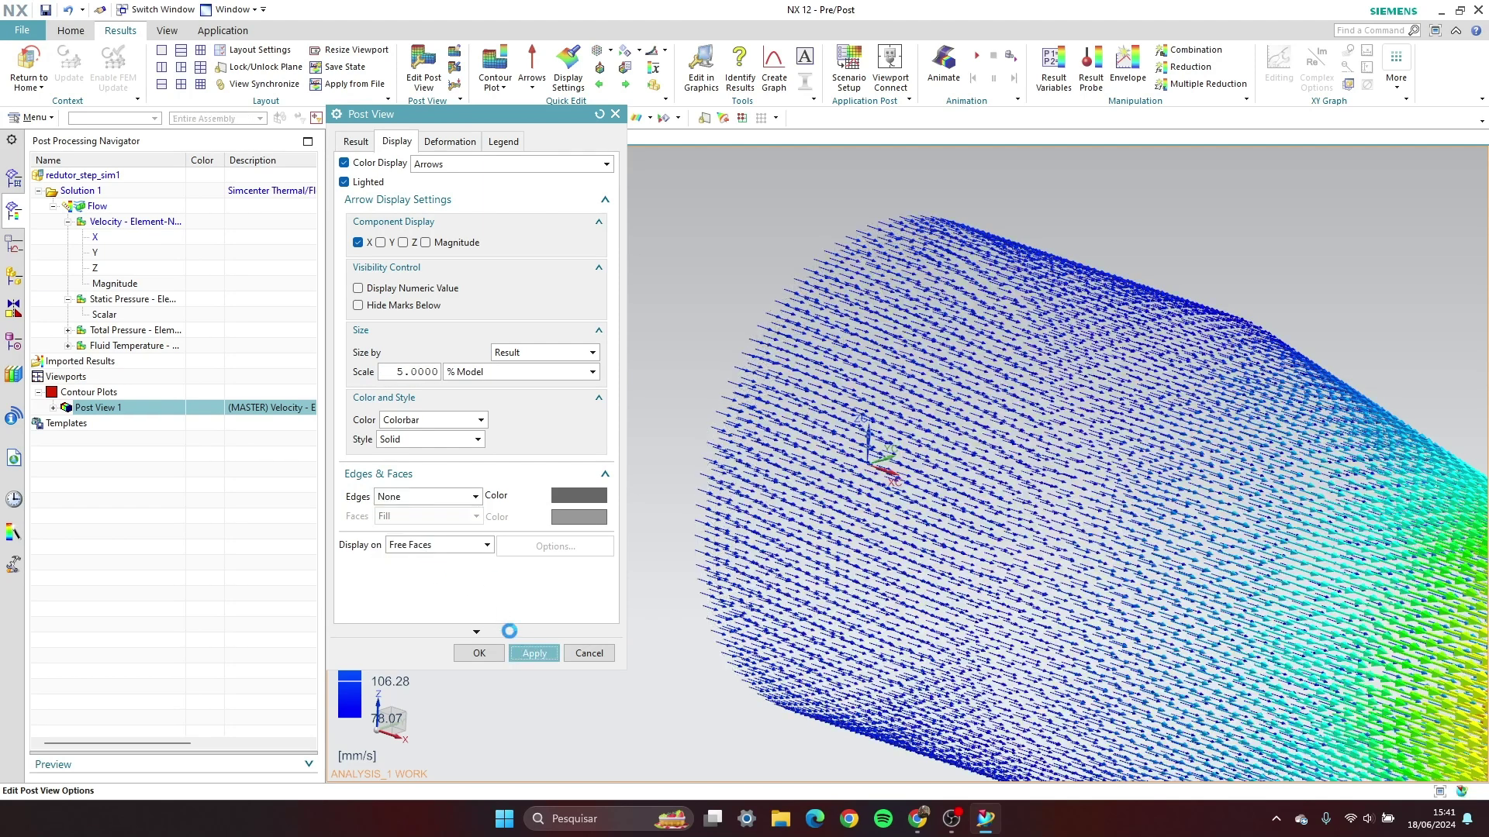
Switch the edge display back to Feature and apply an arrow scale of 1 % Model
left_click(446, 497)
left_click(424, 527)
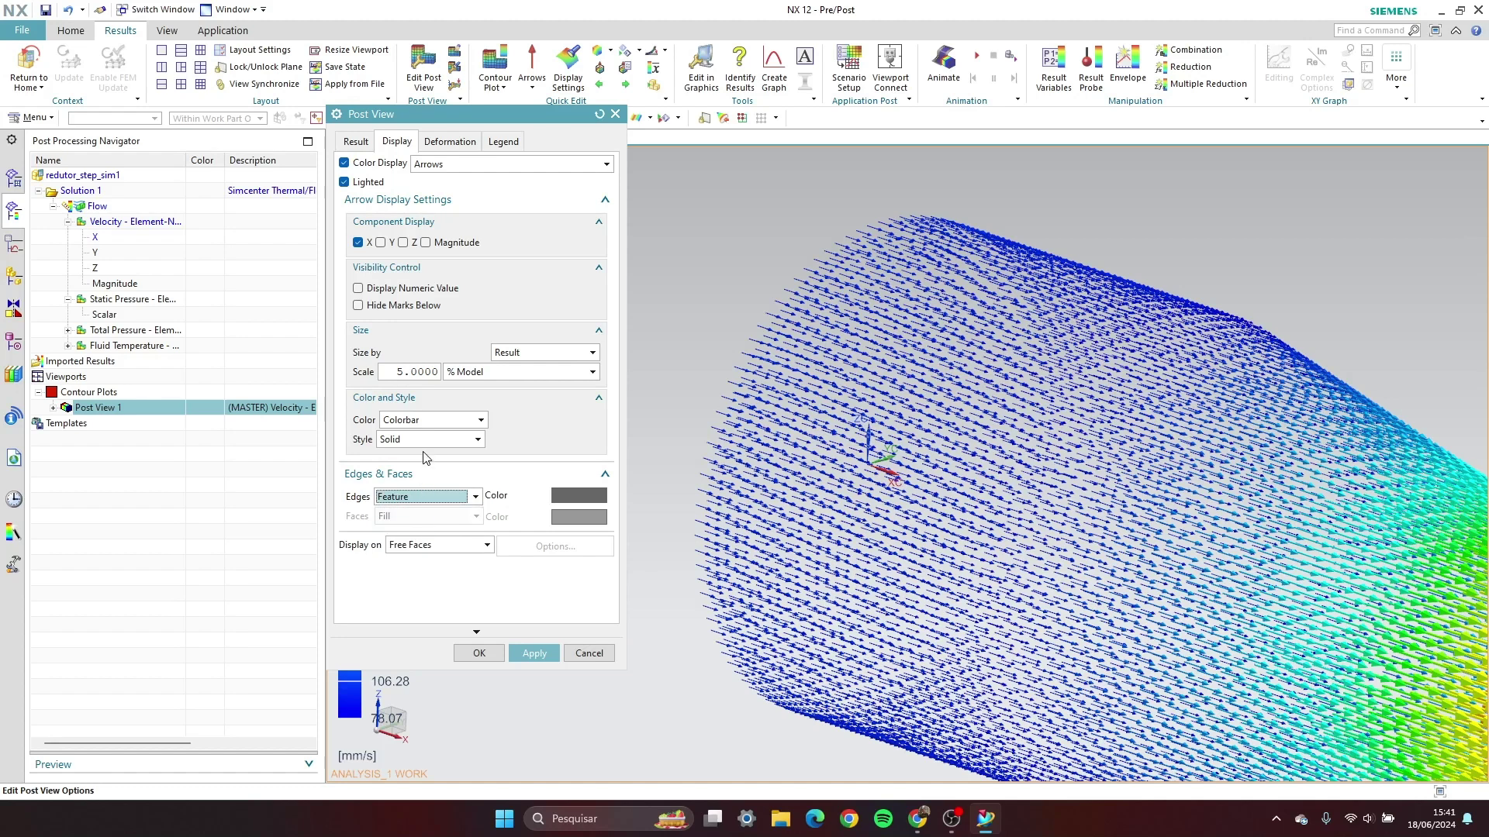
left_click(402, 371)
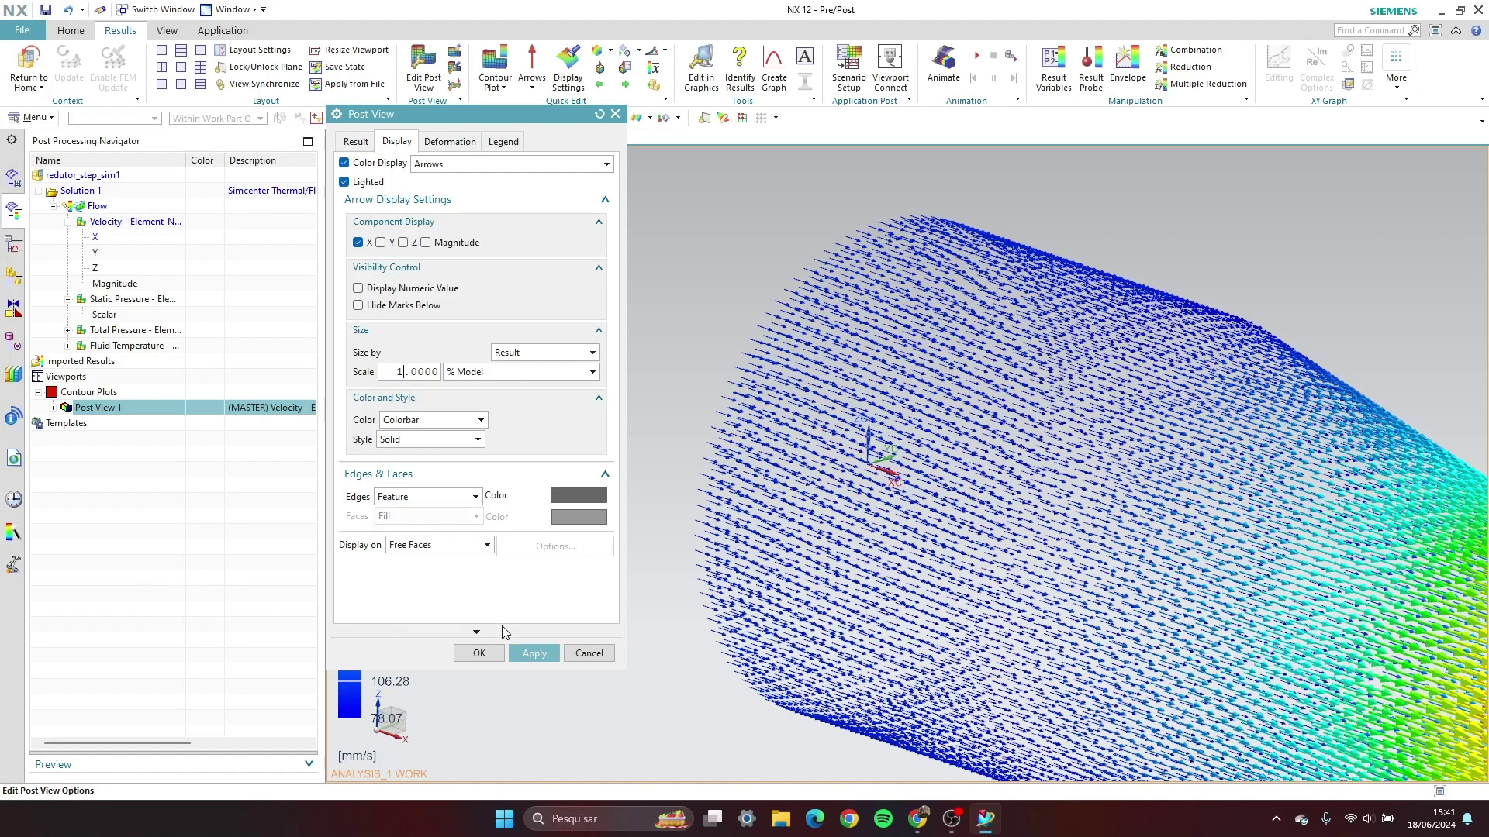
left_click(534, 654)
scroll(1231, 584, "down", 4)
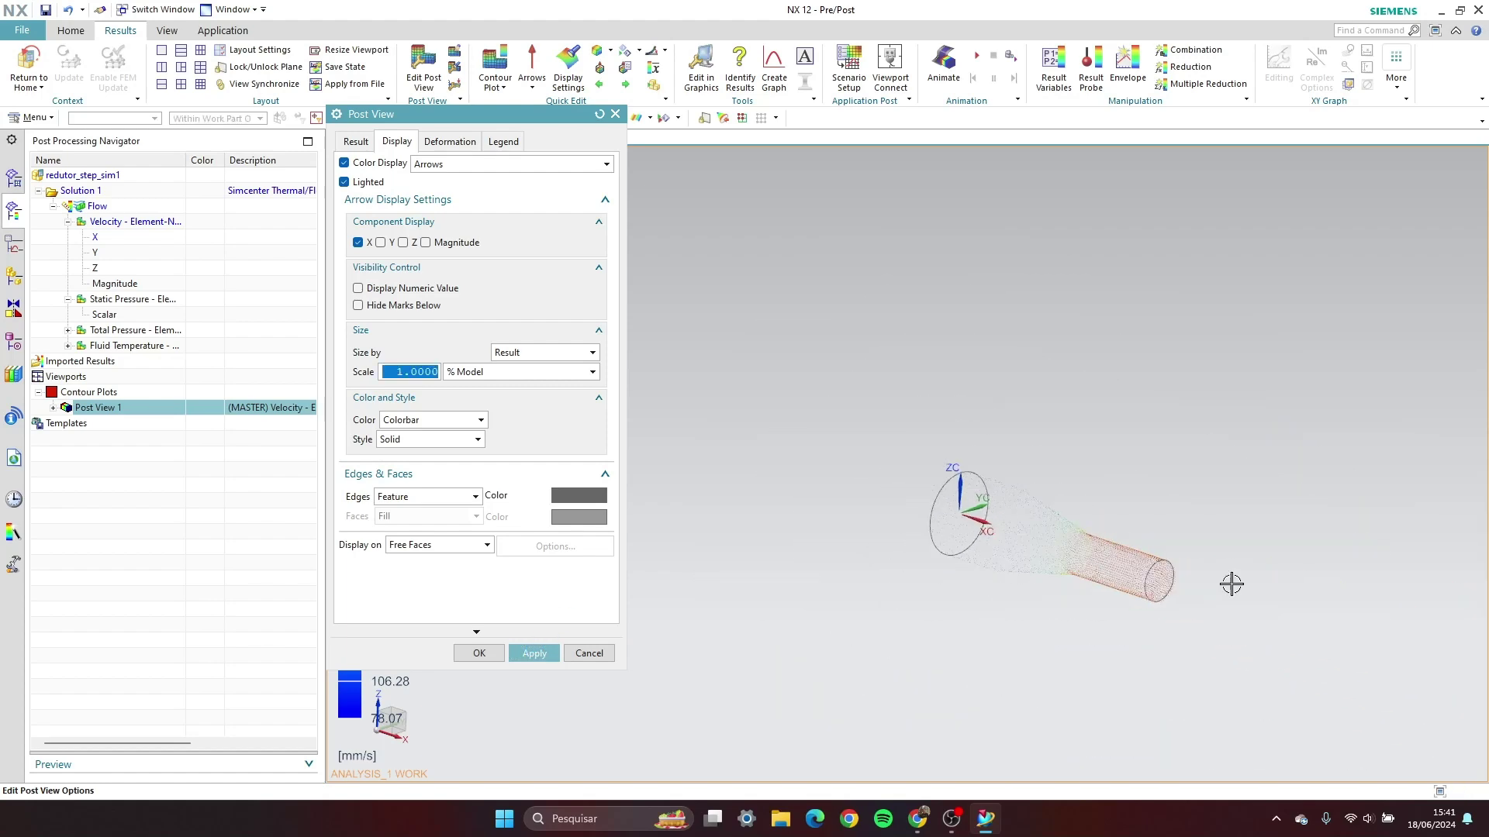
scroll(1231, 584, "up", 3)
Set the arrow scale to 5 % Model and change the color display to Streamlines
left_click(404, 371)
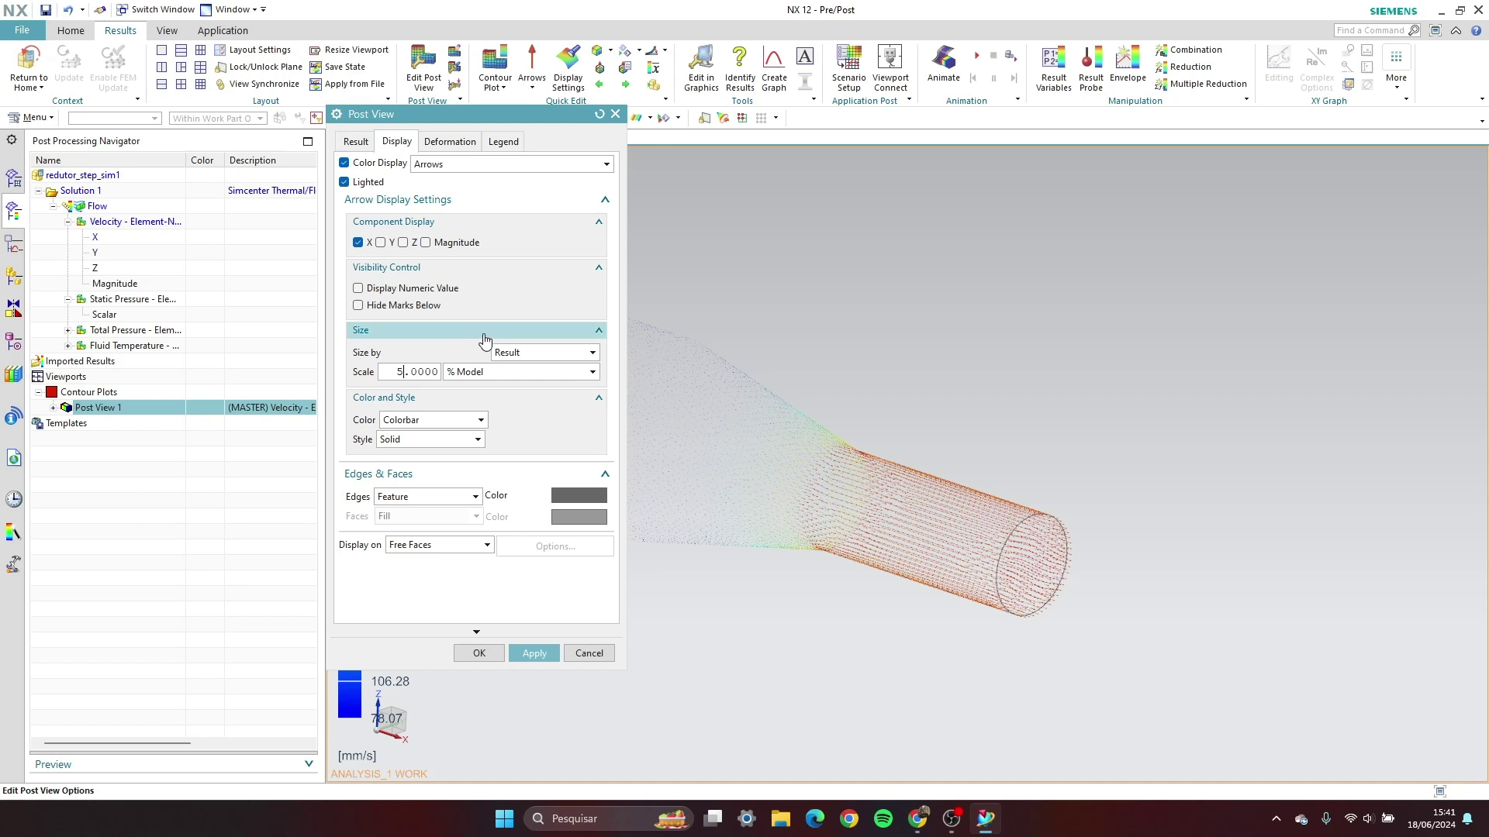
key("Return")
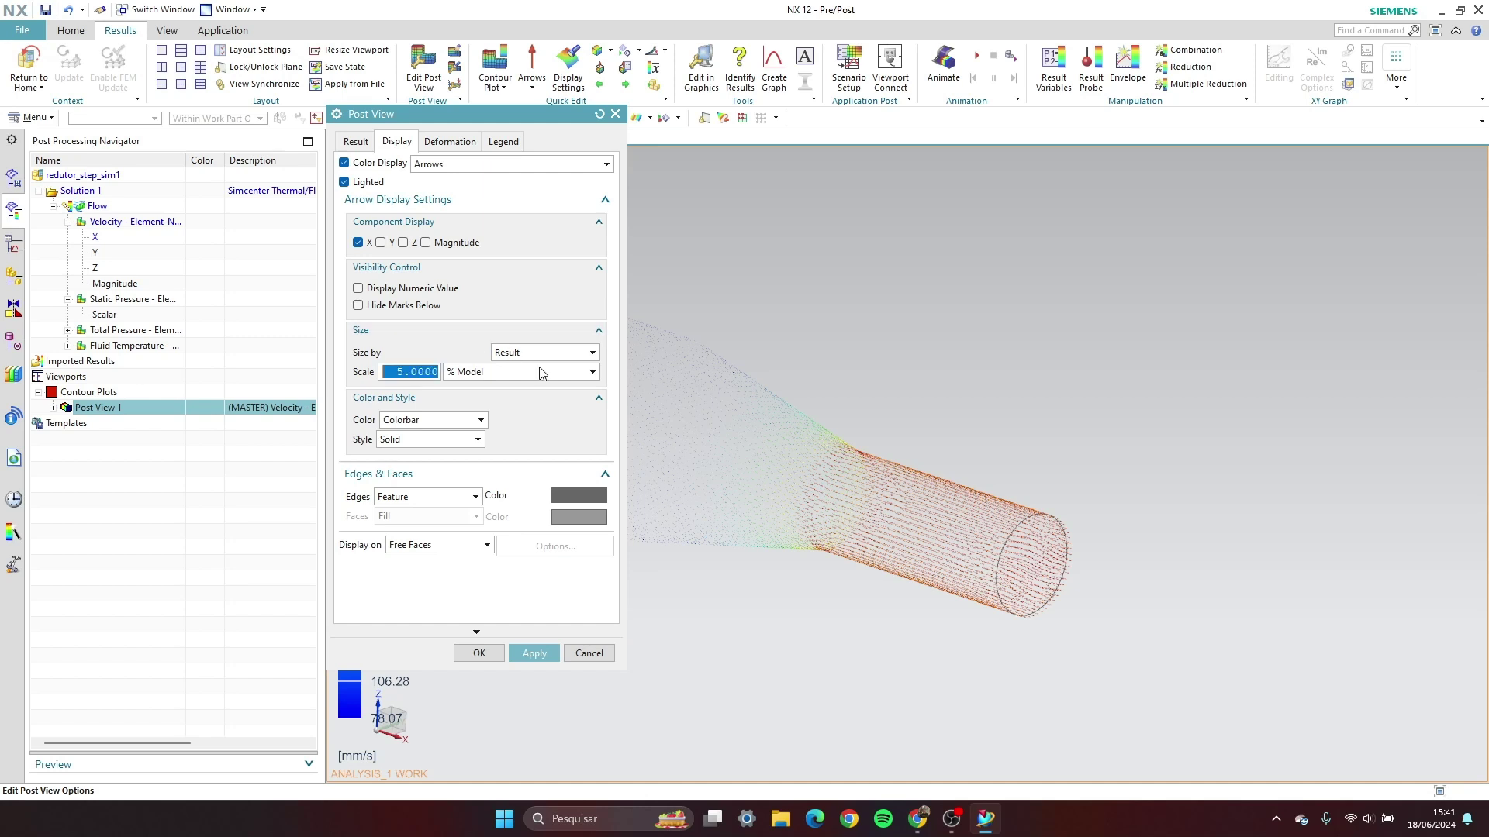
left_click(579, 169)
left_click(461, 281)
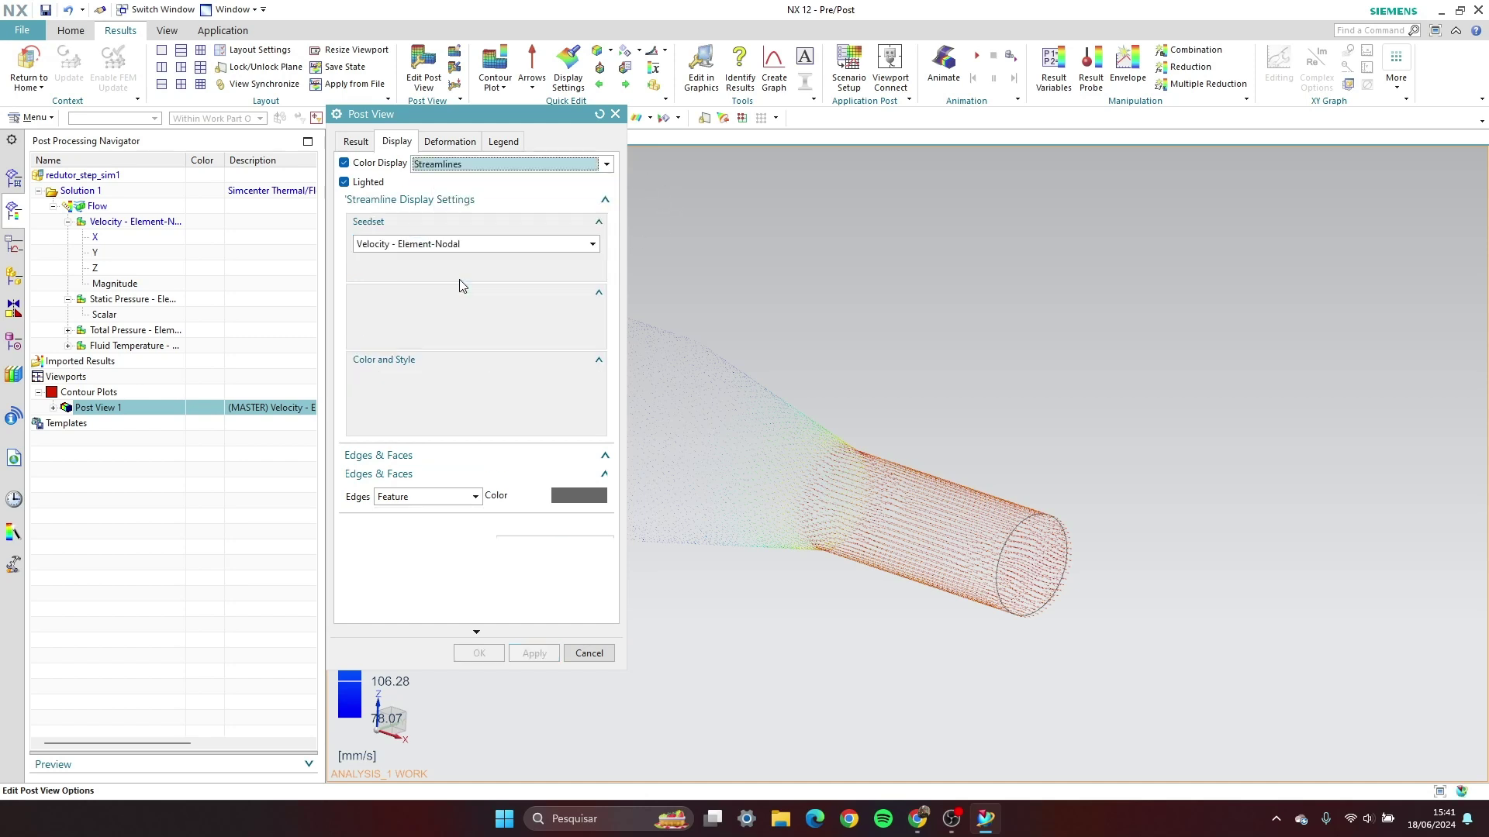
scroll(978, 366, "down", 4)
scroll(899, 367, "up", 3)
scroll(1150, 357, "down", 2)
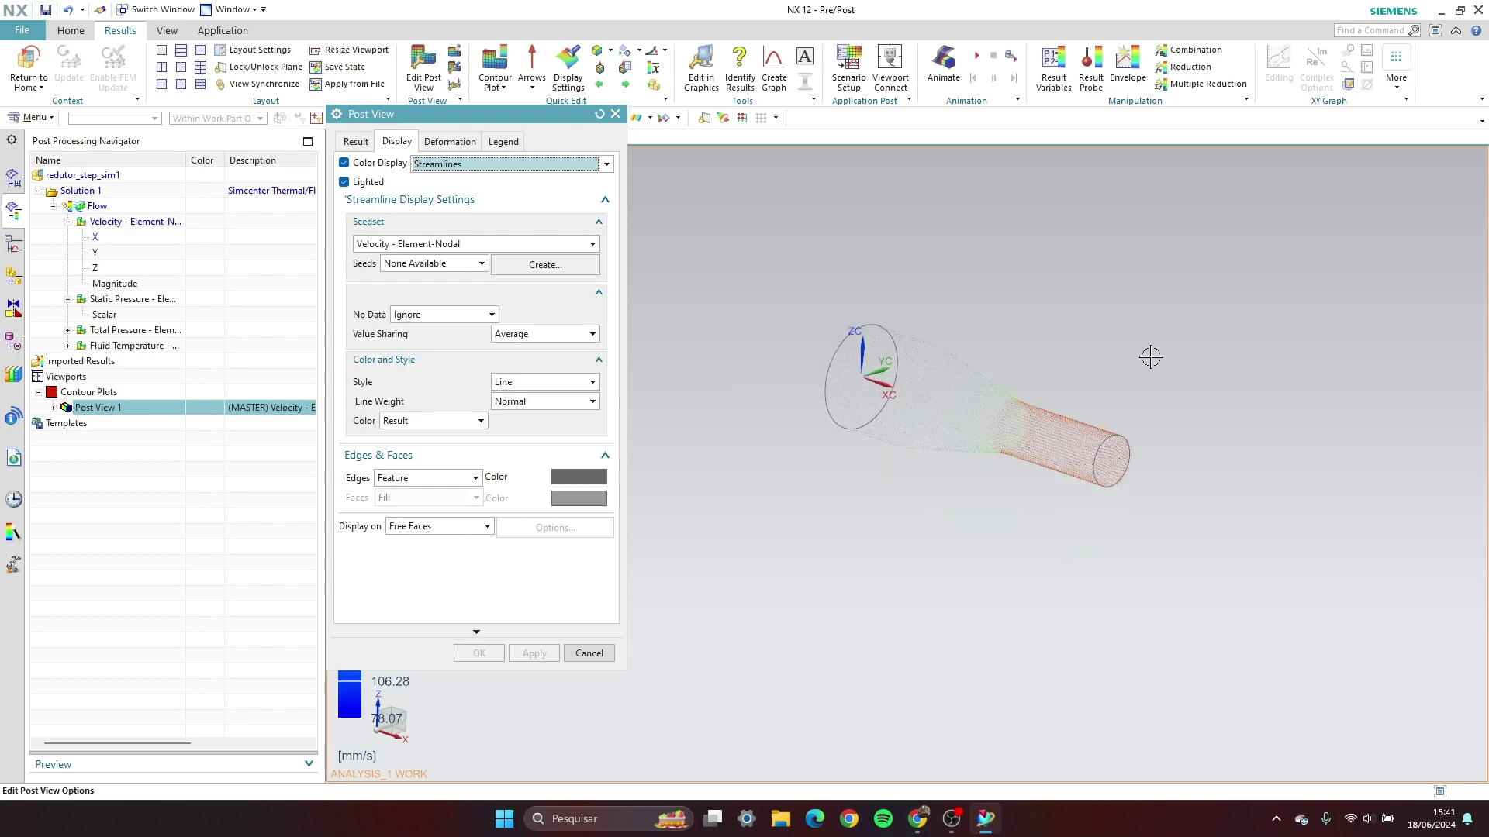
scroll(954, 346, "up", 5)
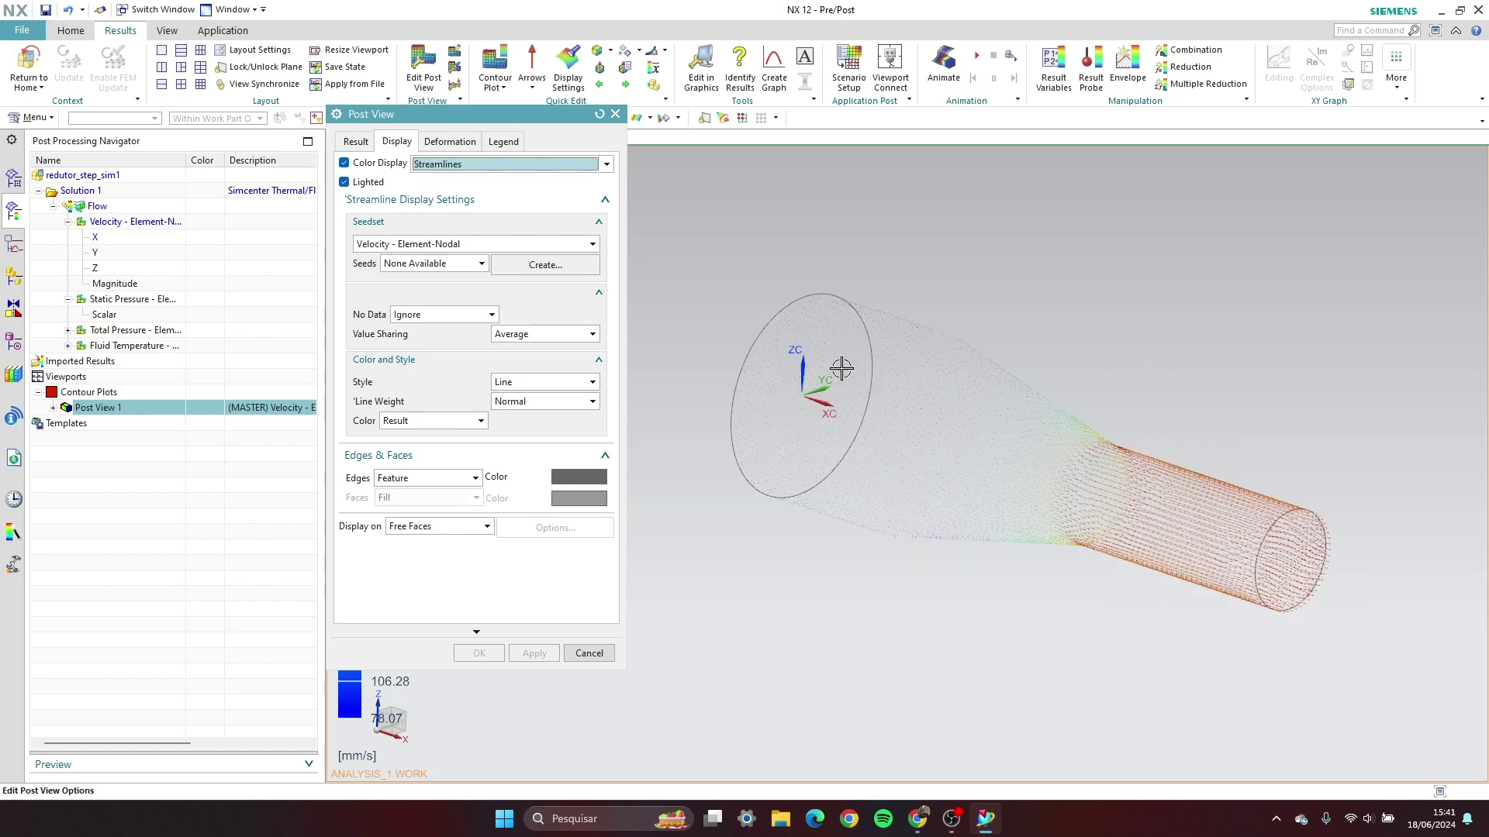
scroll(842, 369, "up", 1)
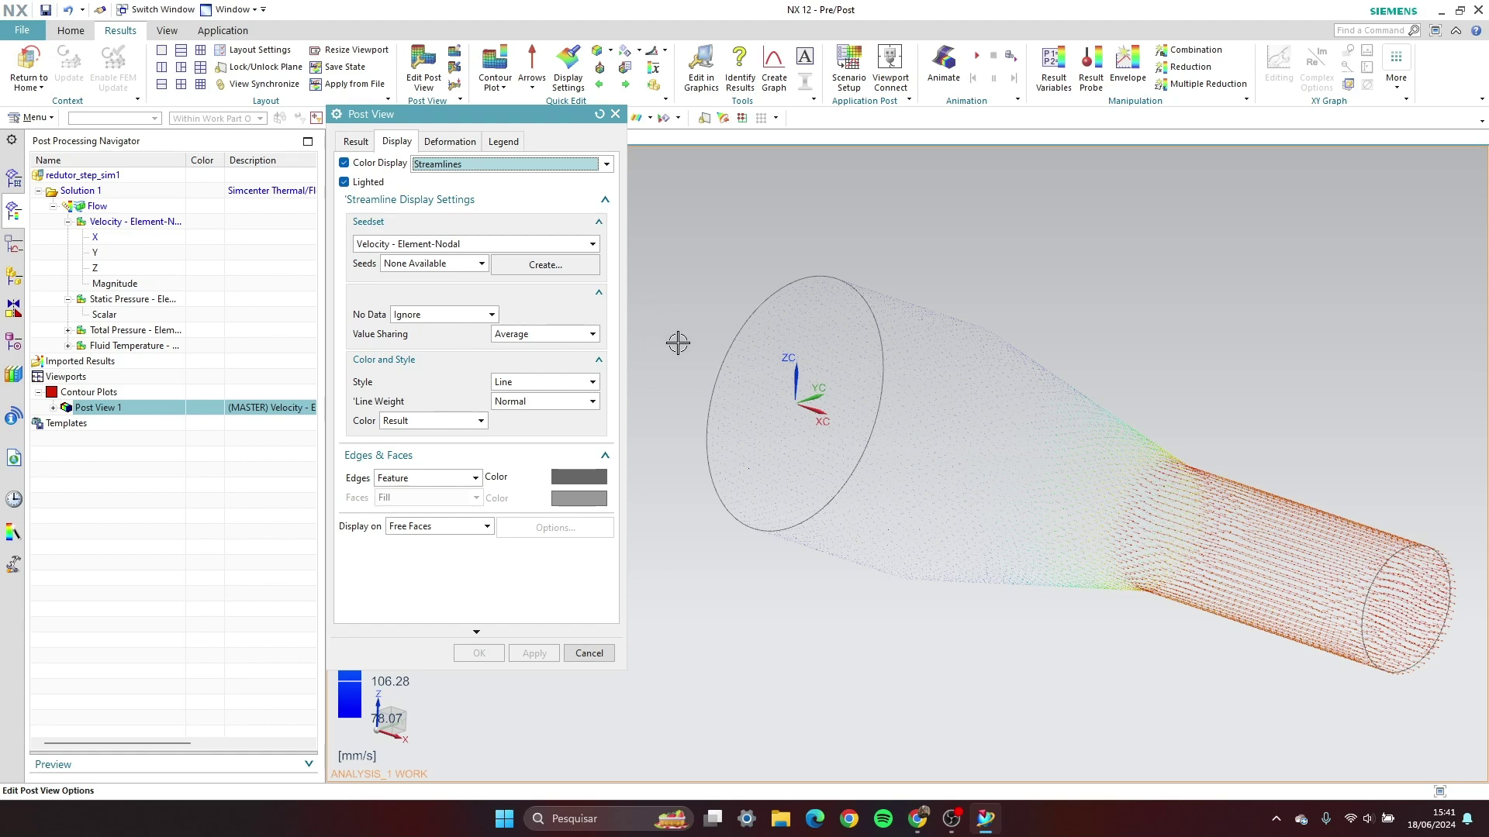
Create a seed set for the velocity streamlines and place one exterior seed point slightly above the center of the large end face
left_click(413, 268)
left_click(413, 268)
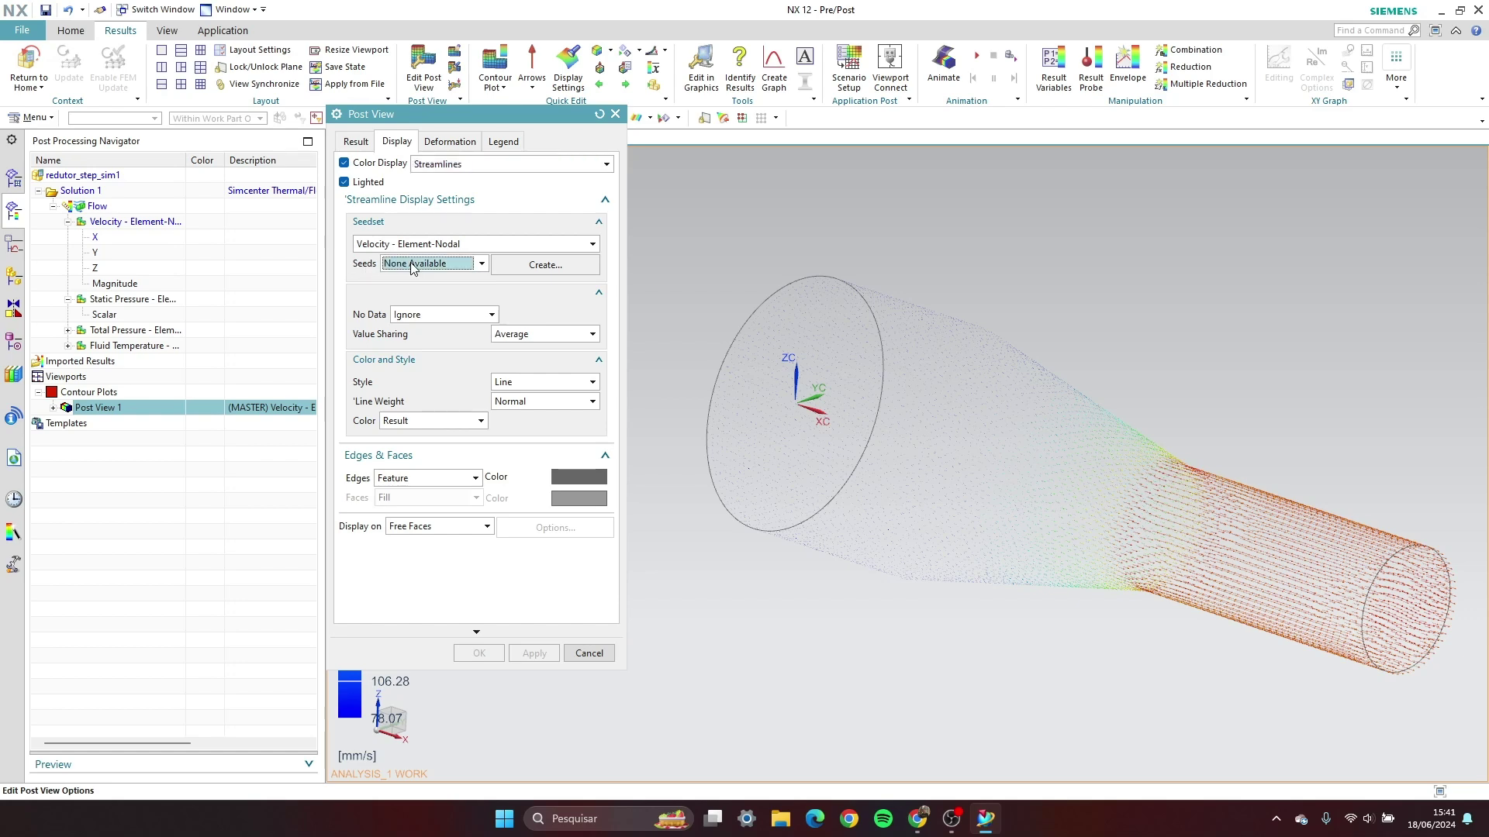
left_click(542, 266)
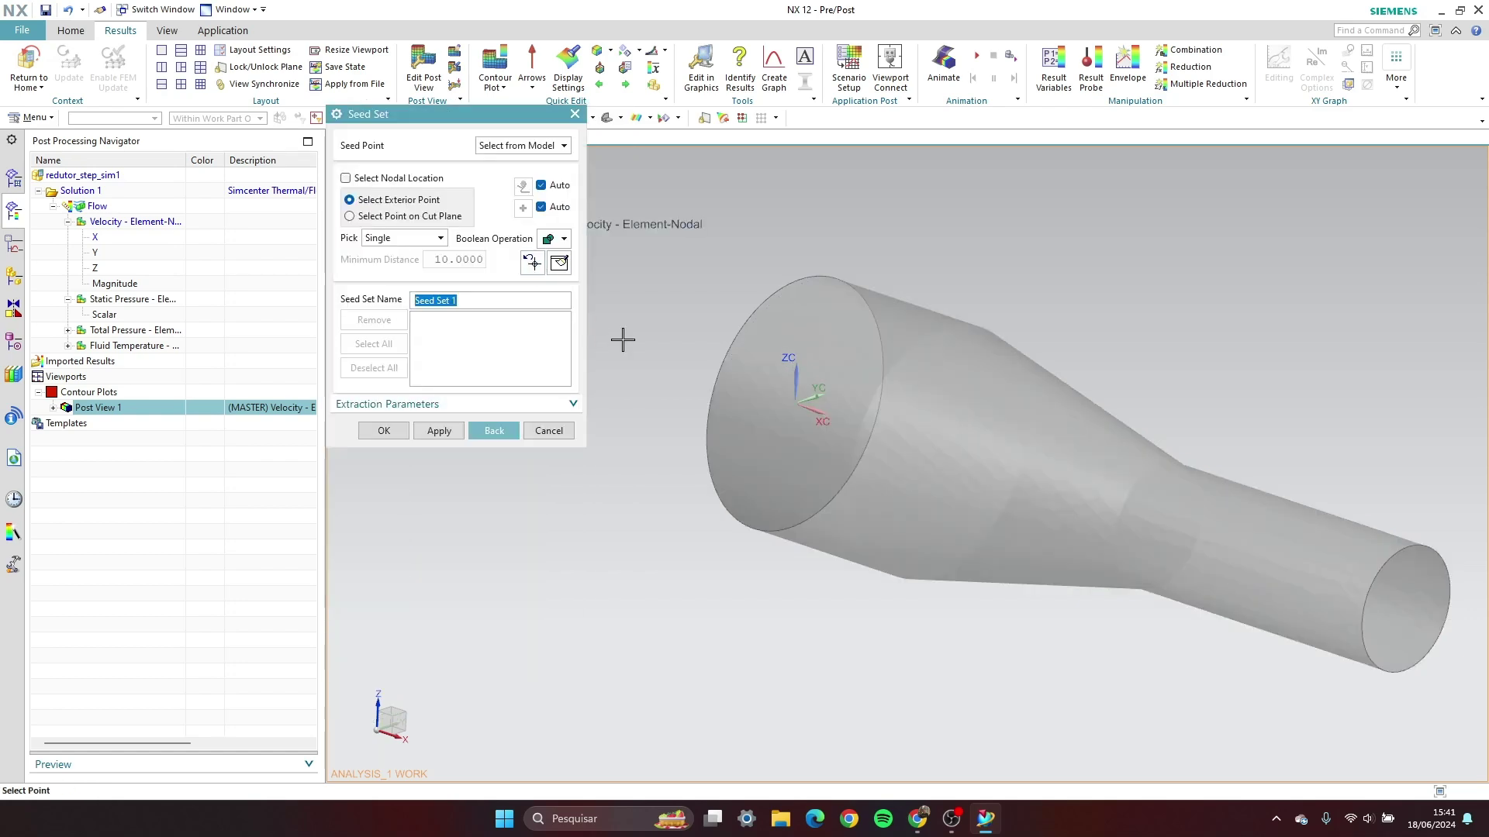
scroll(1167, 479, "down", 2)
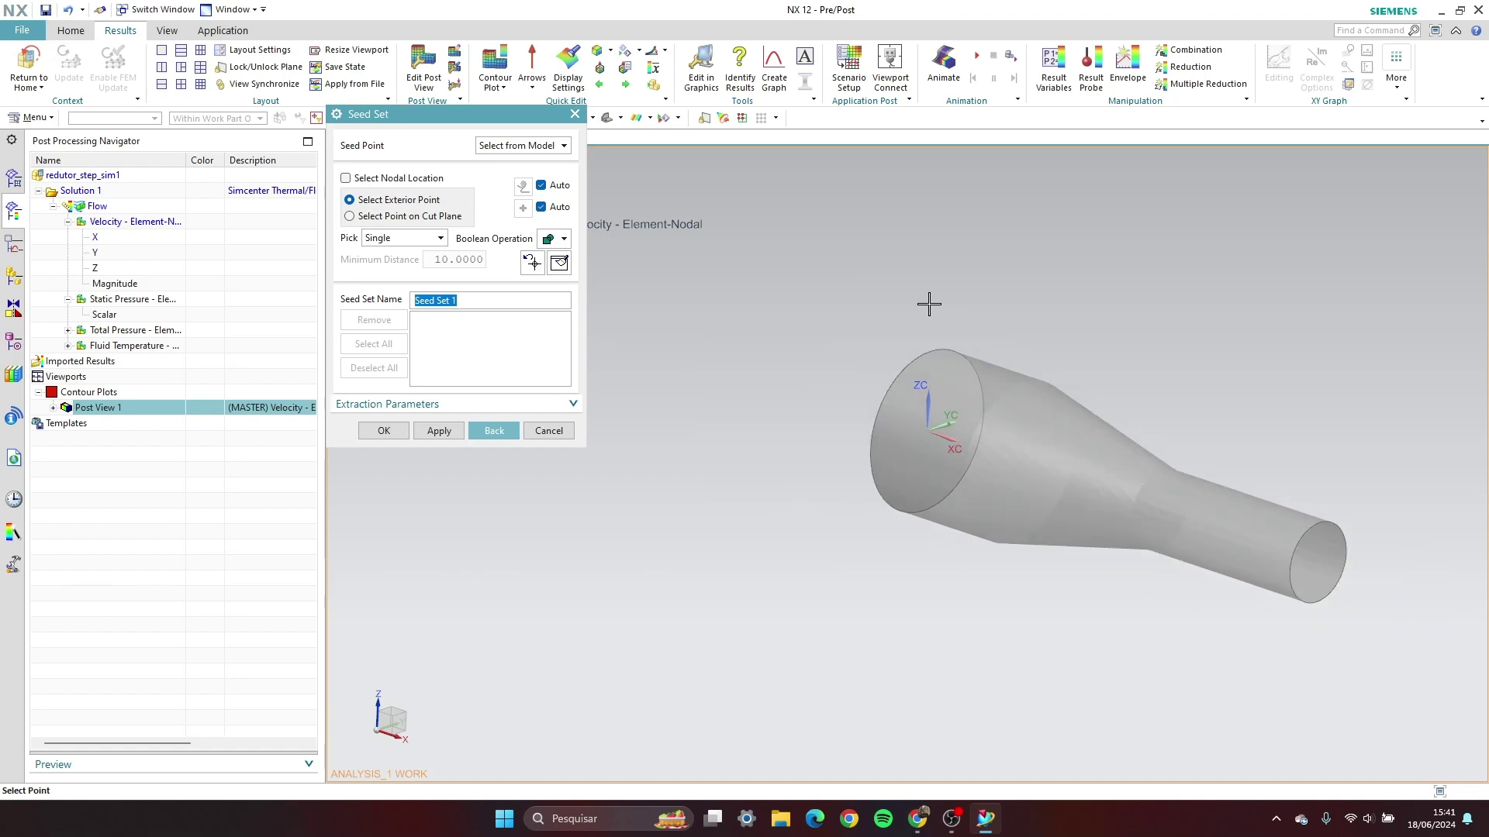
left_click(621, 118)
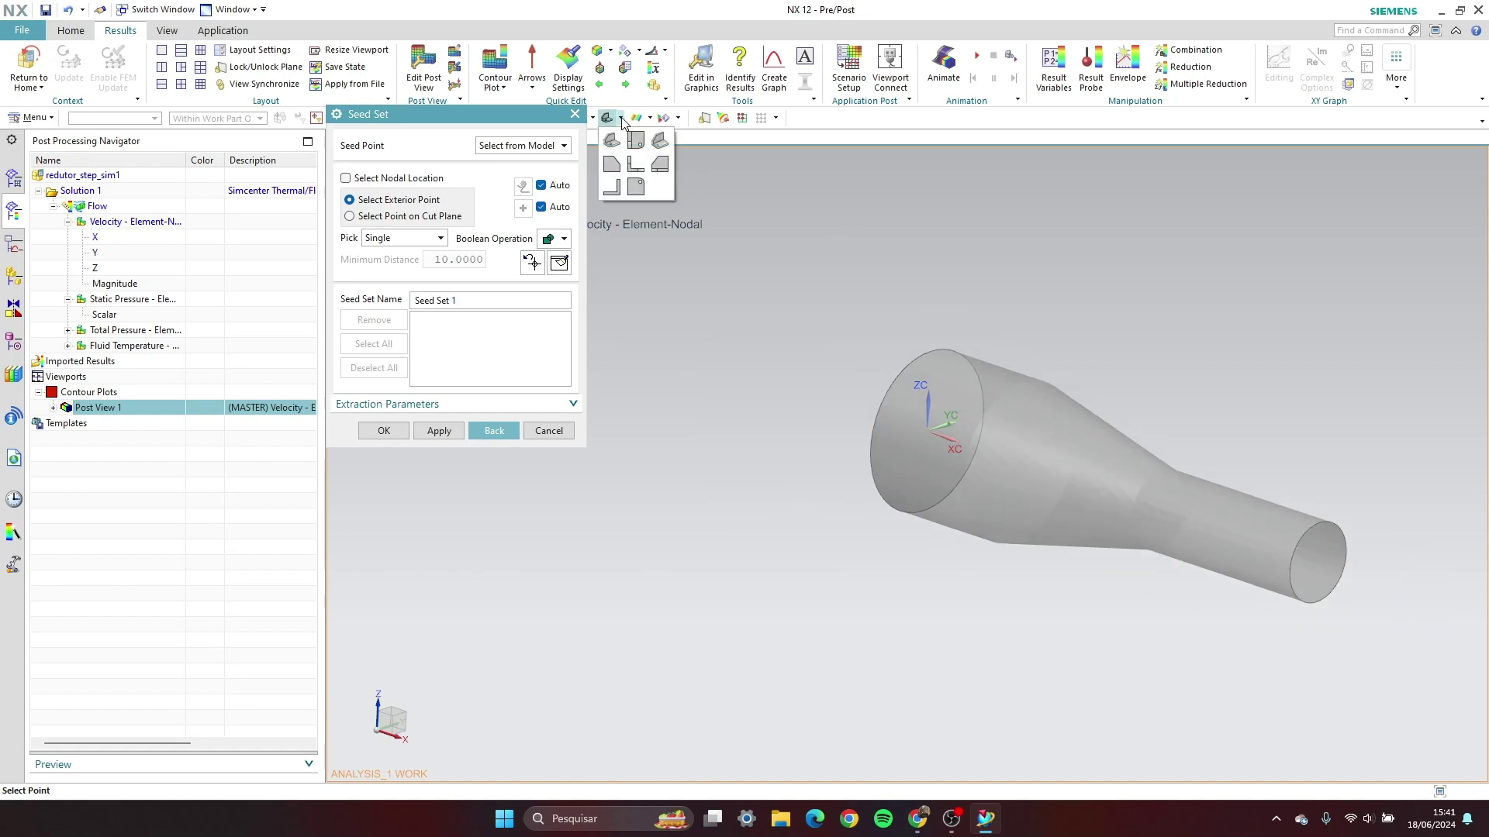
left_click(613, 163)
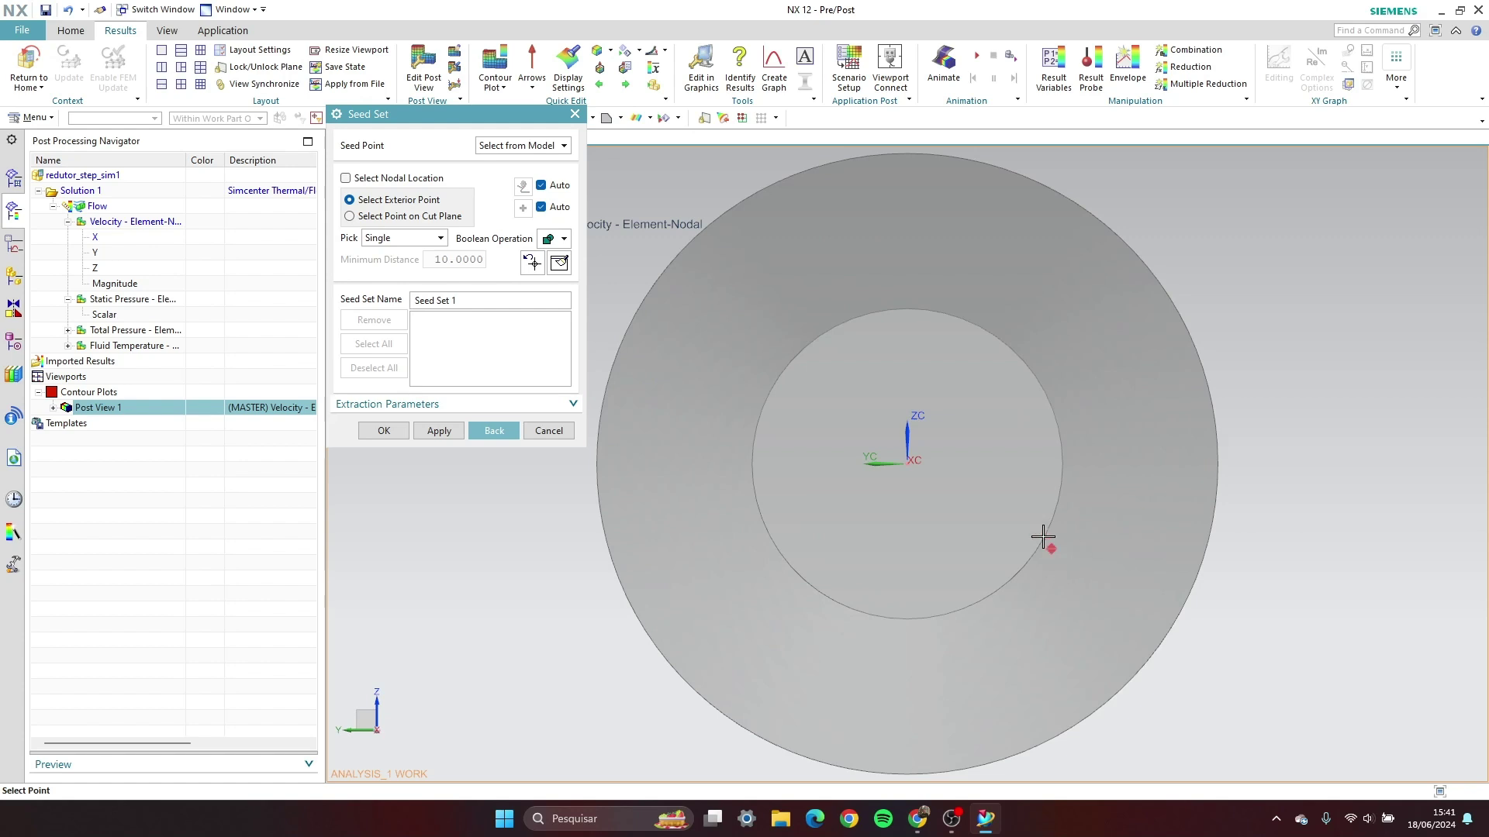
left_click(904, 393)
middle_click_drag(1252, 385, 970, 384)
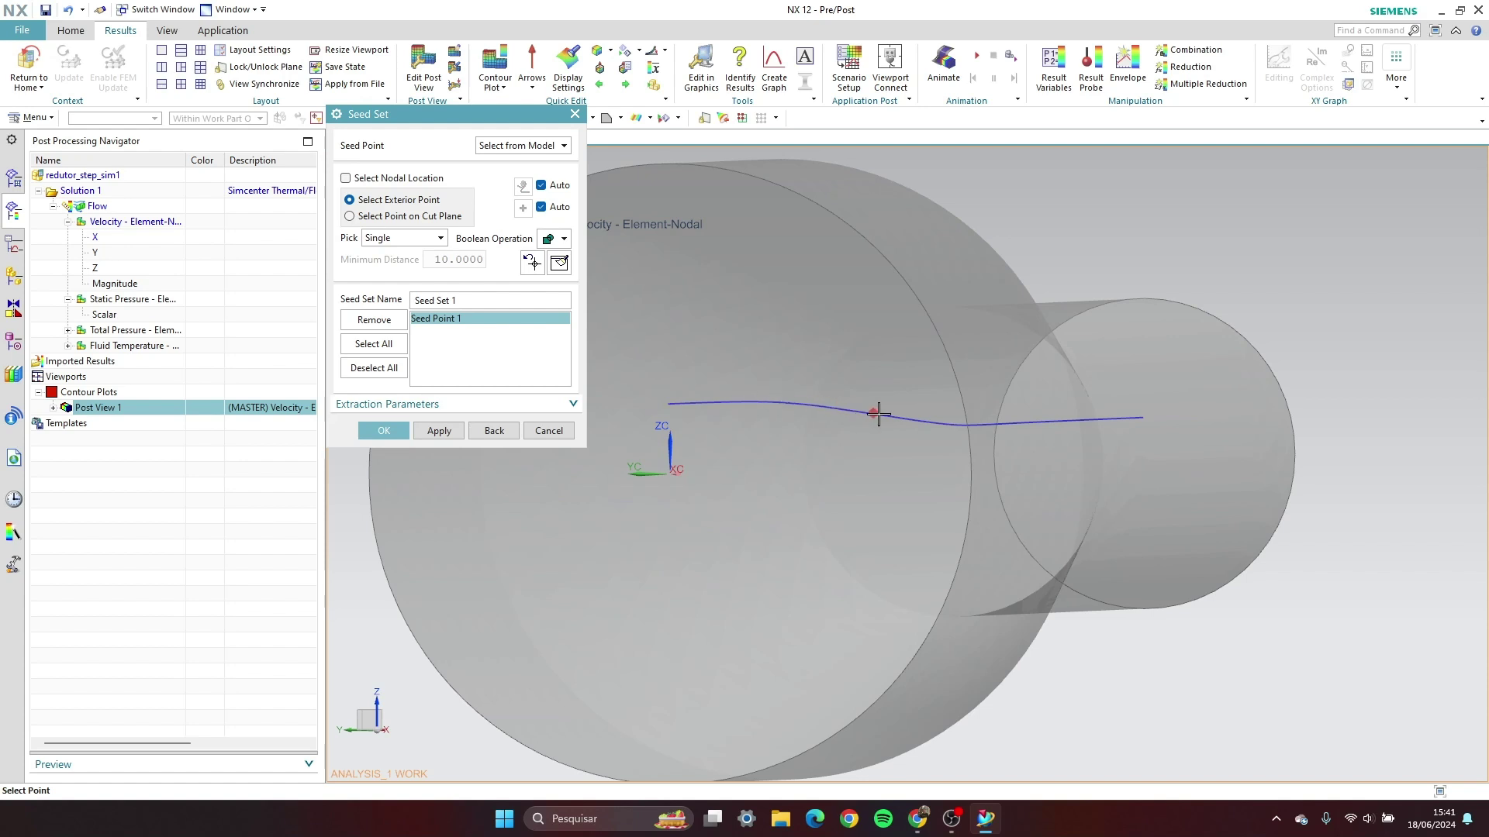
Add freehand exterior seed points along the vertical diameter of the large end face, from its upper edge to its lower edge
left_click(606, 116)
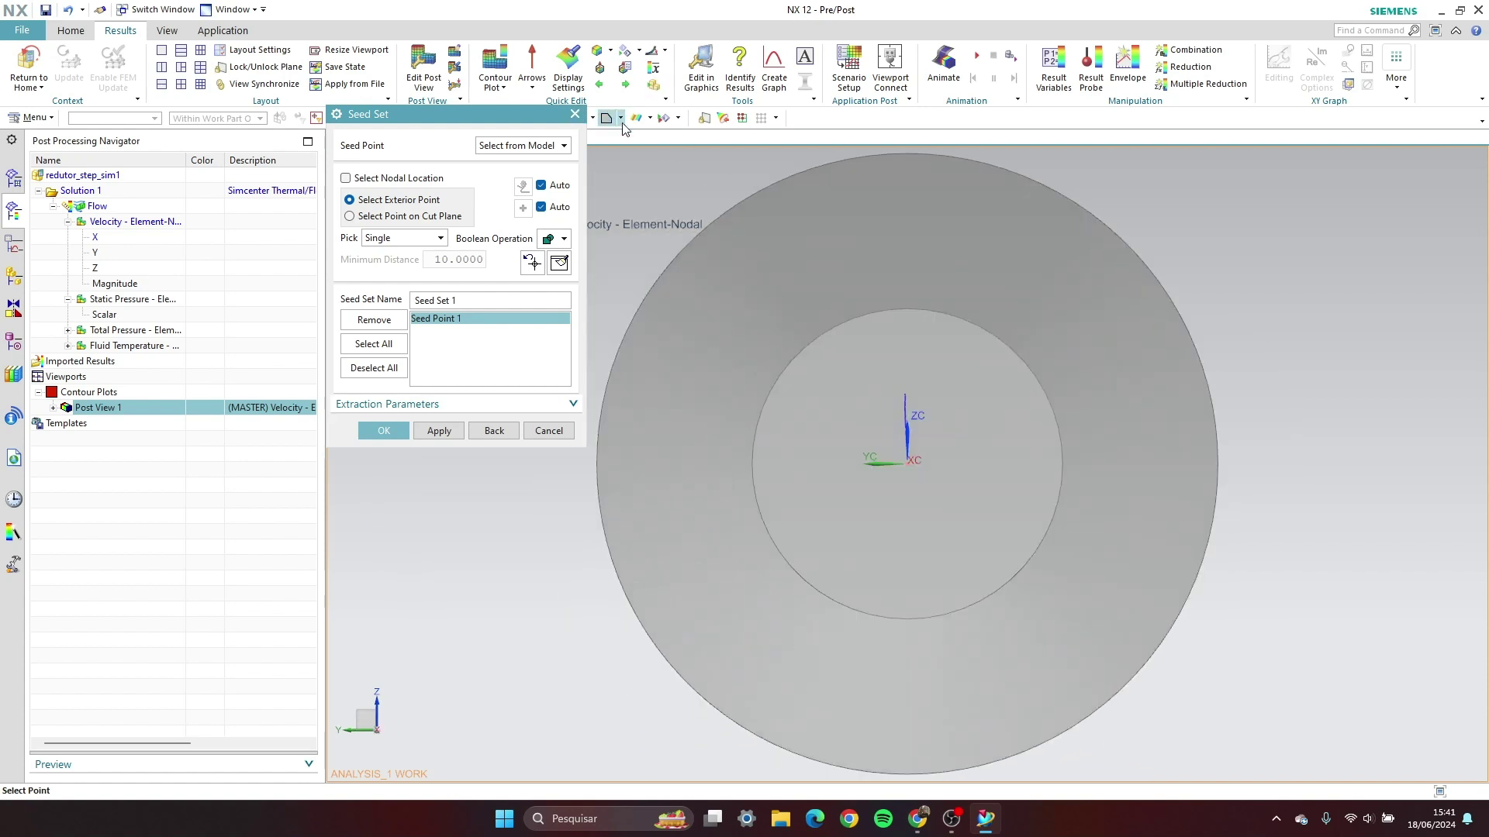
left_click(903, 158)
left_click(903, 163)
left_click(902, 180)
left_click(903, 197)
left_click(904, 210)
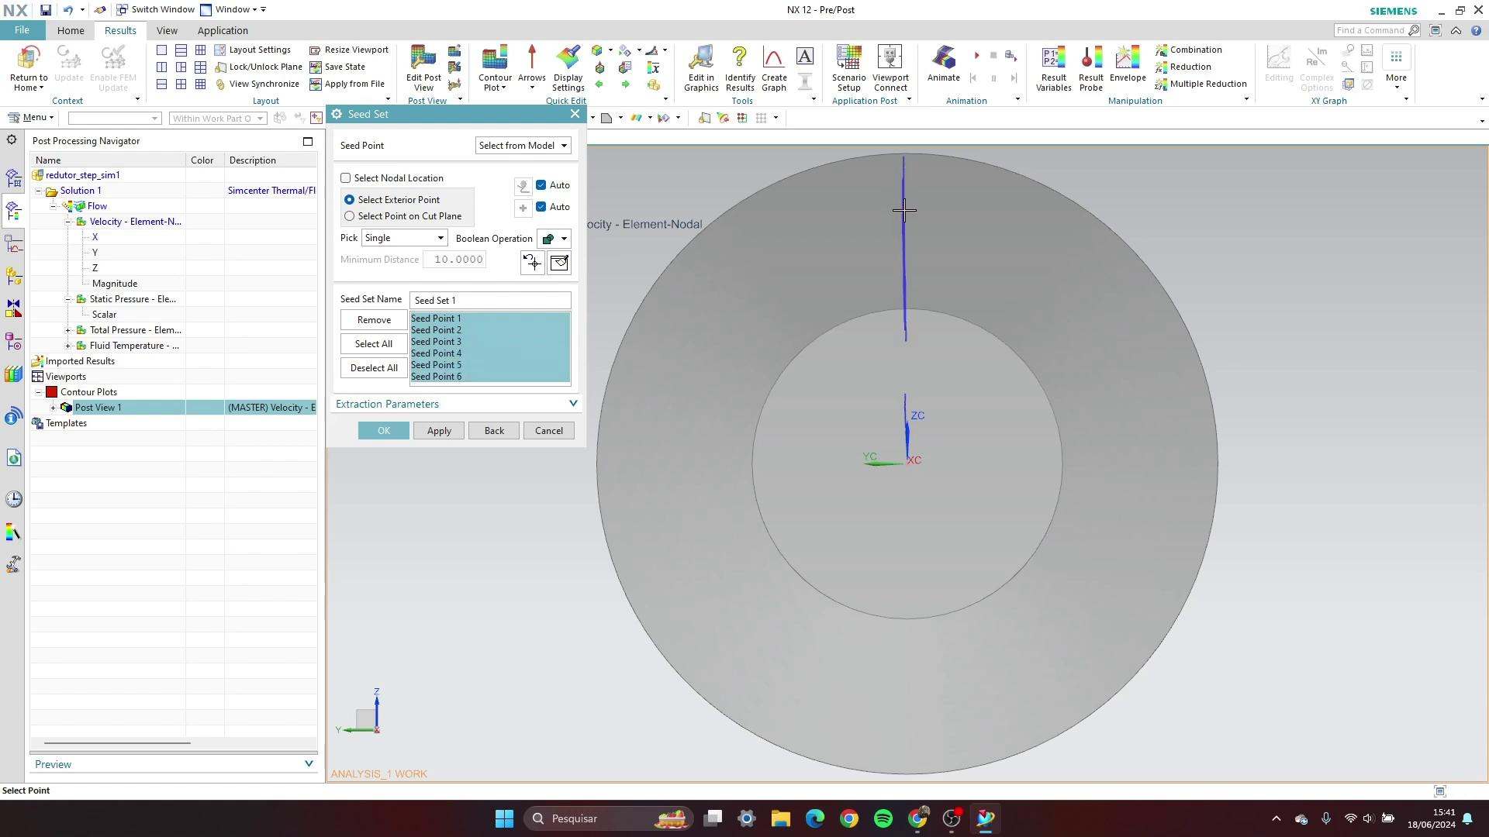
left_click(904, 237)
left_click(906, 259)
left_click(906, 304)
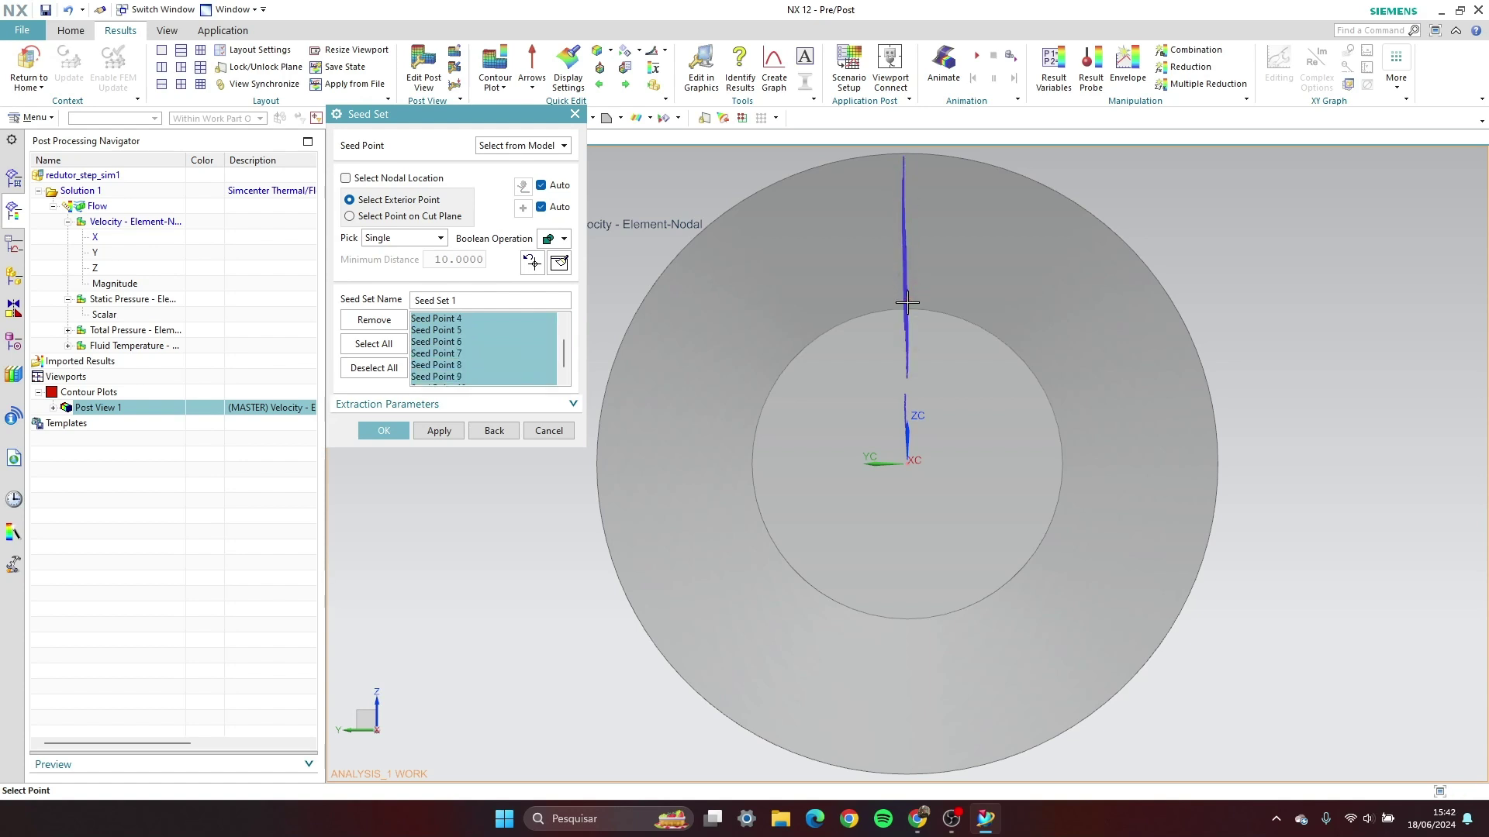
left_click(906, 322)
left_click(905, 339)
left_click(905, 366)
left_click(905, 383)
left_click(899, 497)
left_click(901, 509)
left_click(904, 522)
left_click(904, 543)
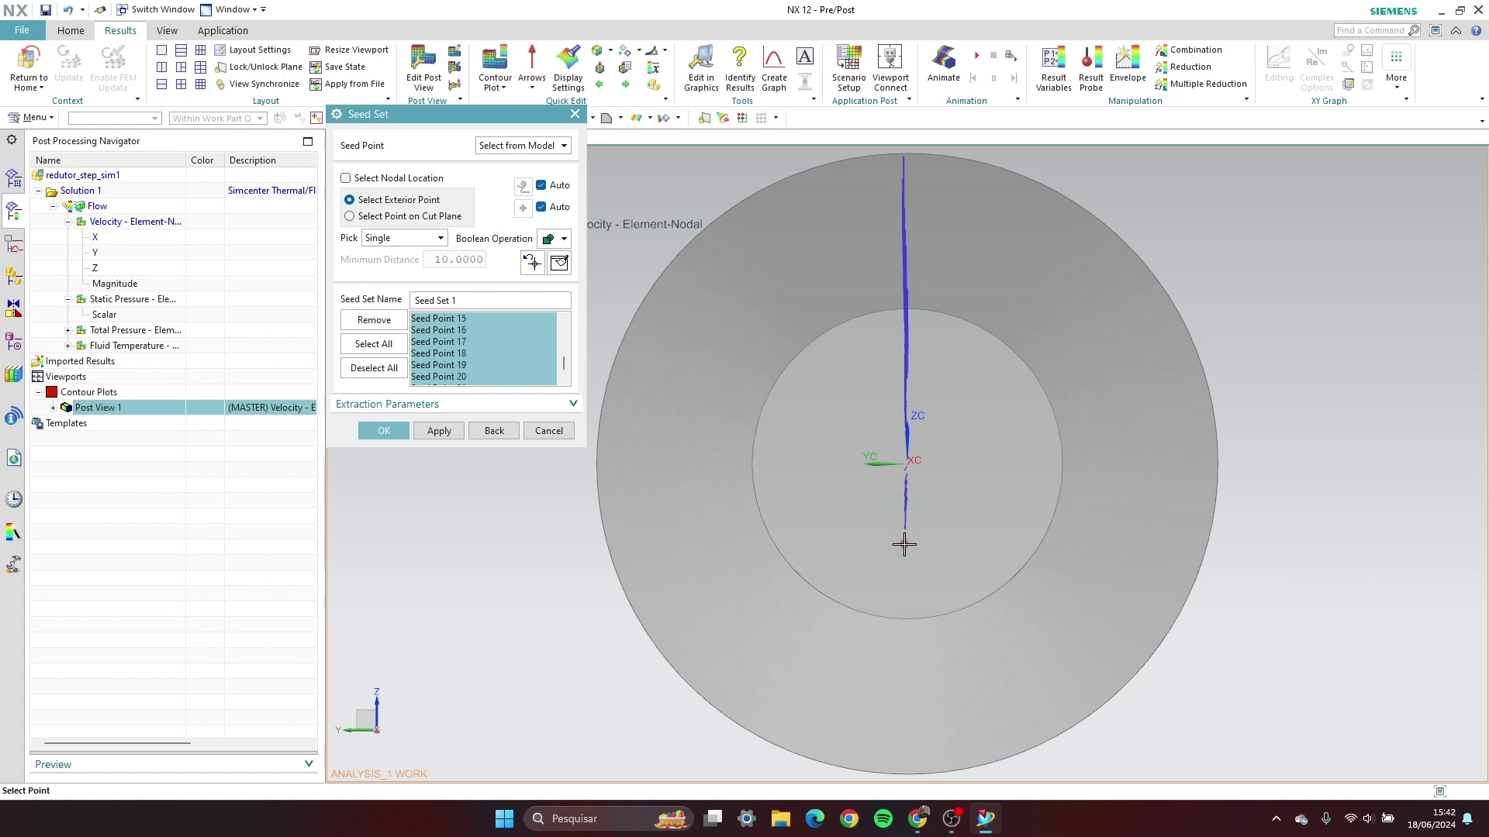
left_click(903, 558)
left_click(903, 585)
left_click(904, 614)
left_click(902, 642)
left_click(904, 679)
left_click(902, 692)
left_click(901, 703)
left_click(901, 727)
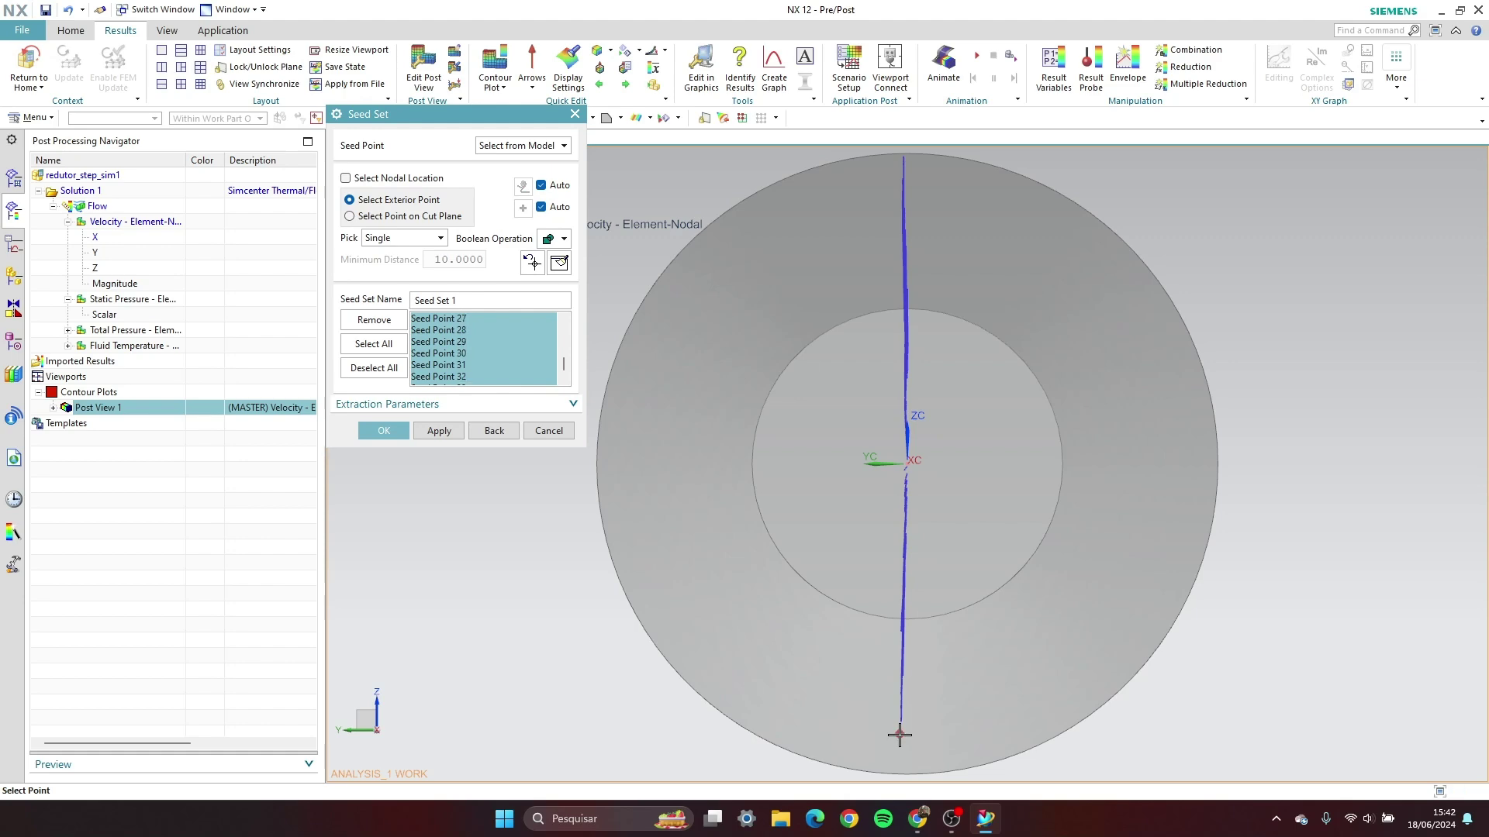
left_click(901, 738)
left_click(901, 754)
left_click(901, 769)
left_click(901, 771)
Discard the freehand seed points and start a new empty seed set for the velocity streamlines
middle_click_drag(1050, 510, 983, 500)
scroll(982, 499, "down", 4)
scroll(1041, 422, "up", 1)
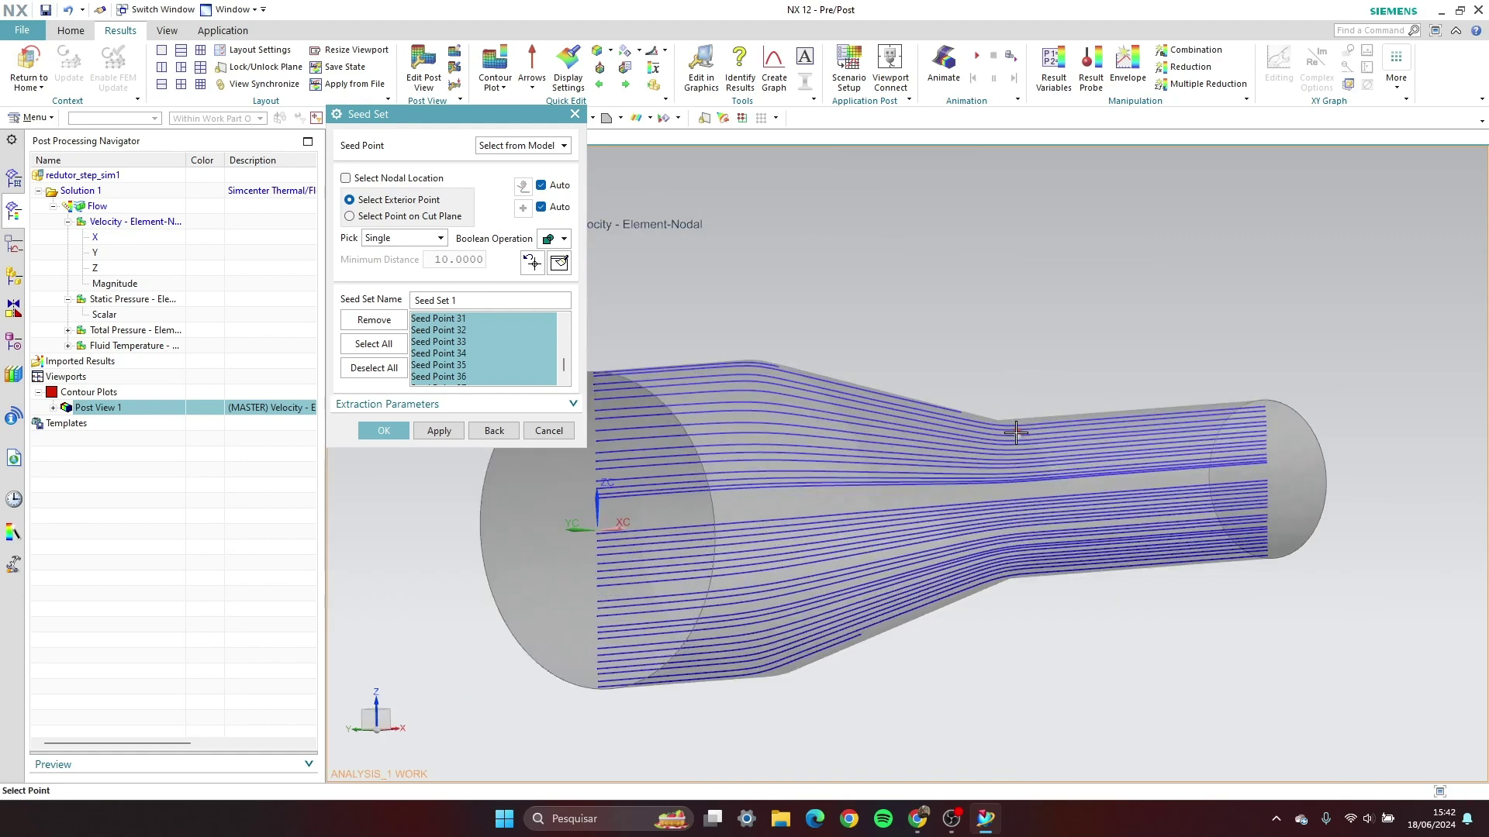
middle_click_drag(1015, 432, 980, 426)
scroll(982, 425, "down", 3)
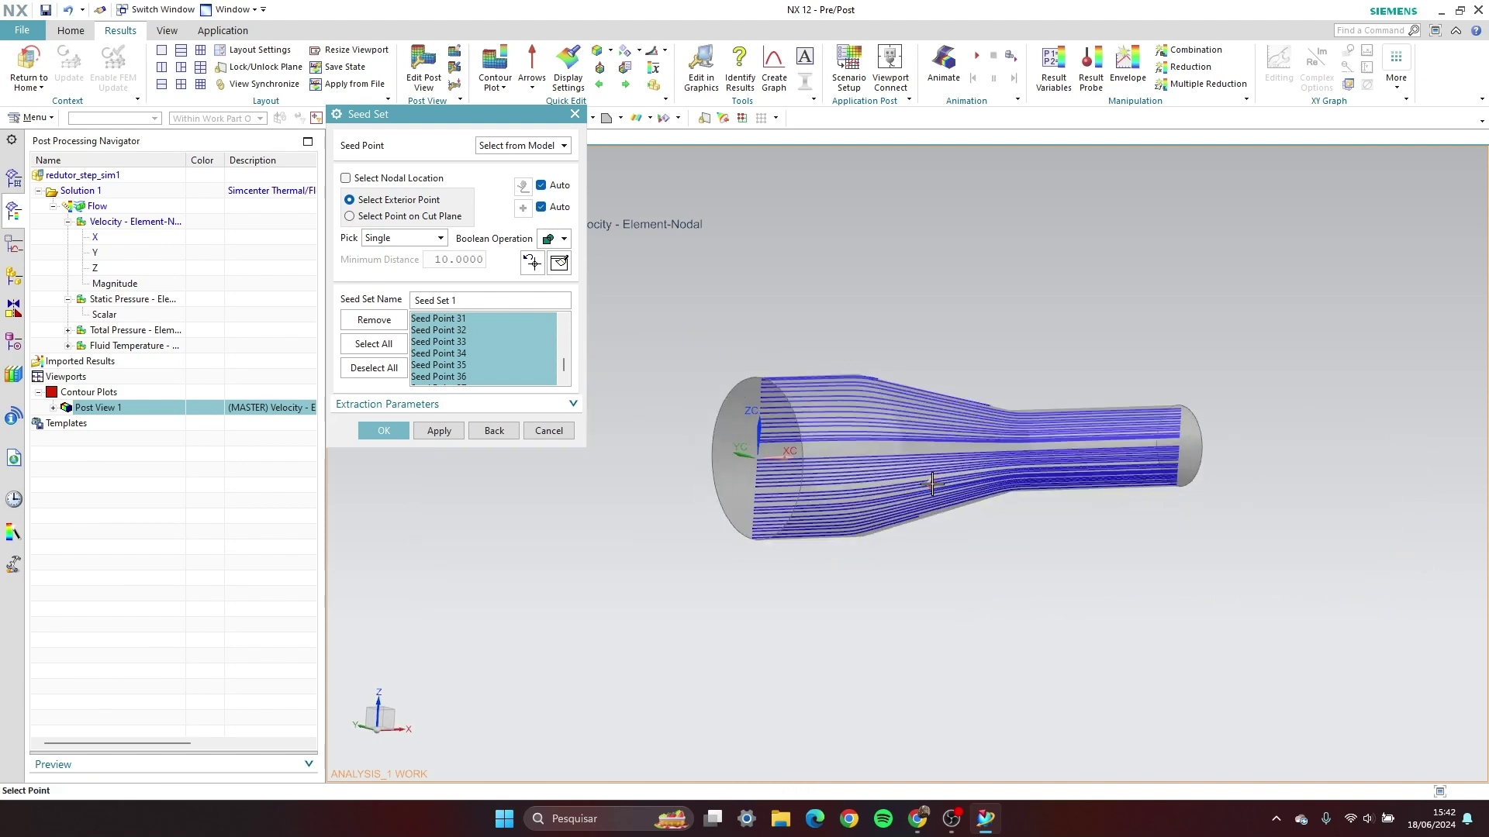
scroll(932, 484, "up", 2)
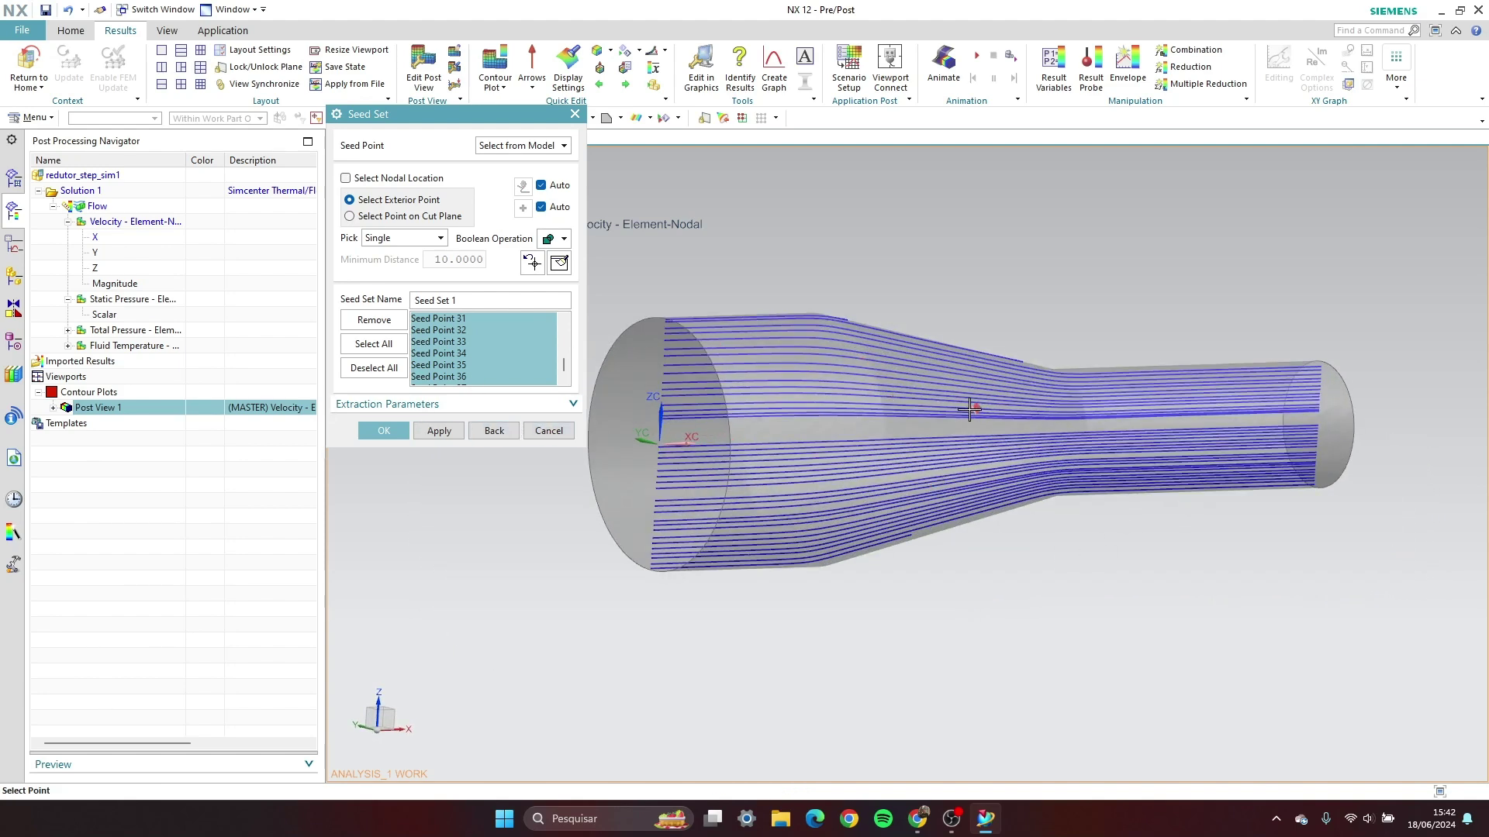
mouse_move(990, 387)
middle_mouse_down()
mouse_move(839, 357)
mouse_move(1002, 357)
mouse_move(1010, 376)
middle_mouse_up()
left_click(549, 432)
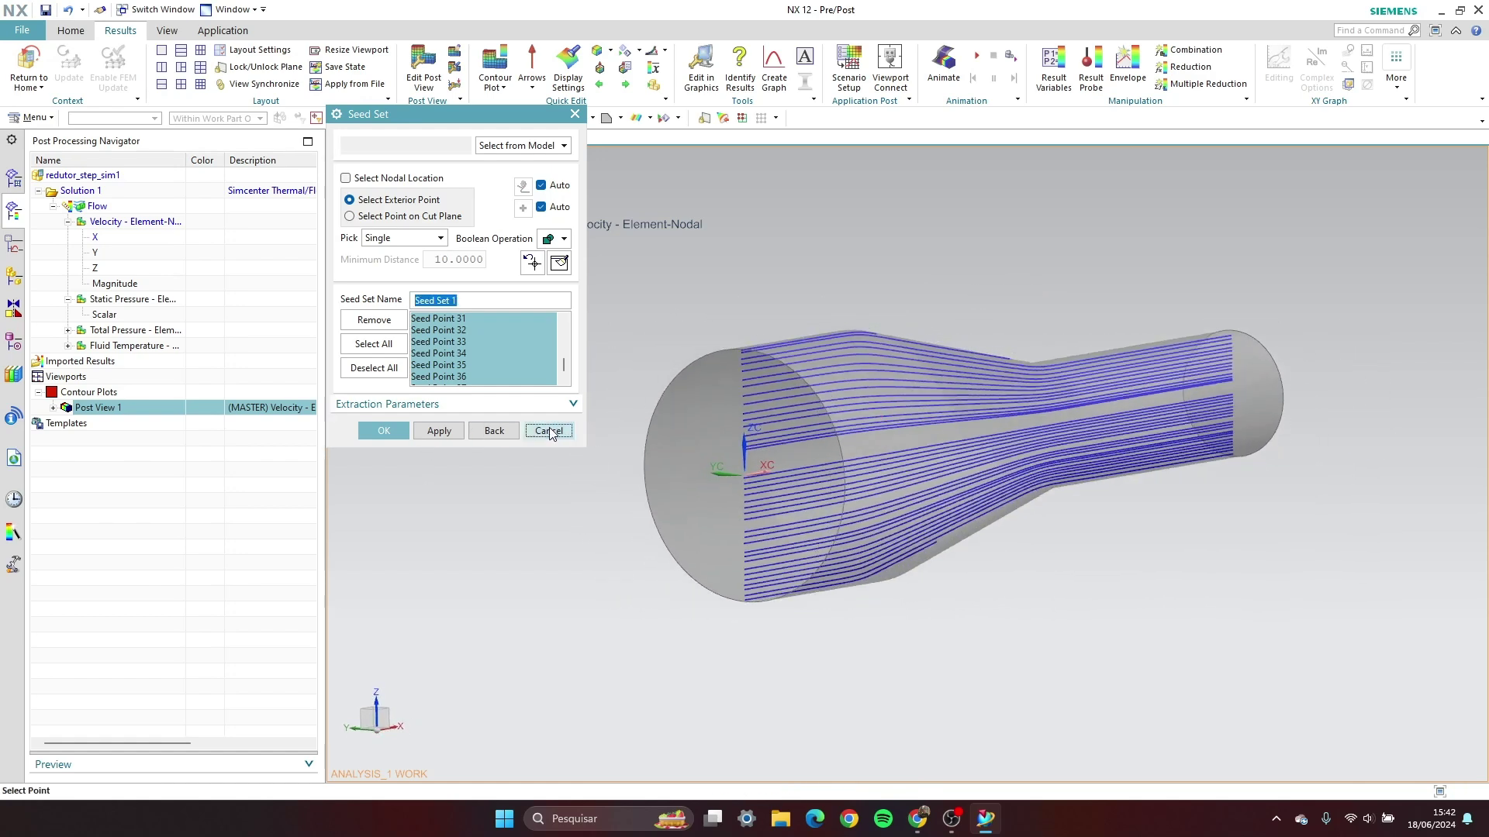
left_click(560, 275)
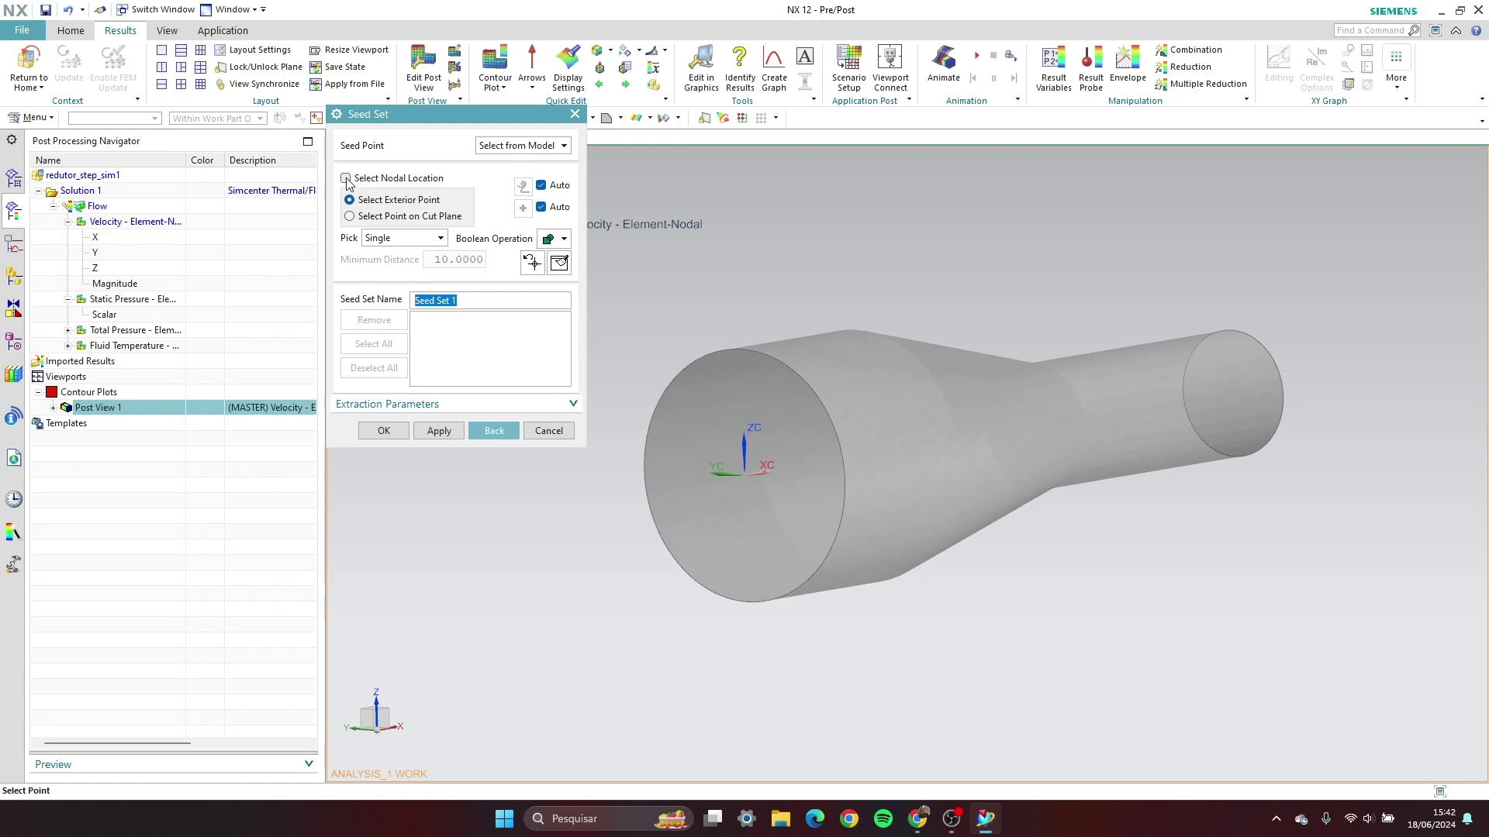
Enable nodal location picking and add seed points on the nodes along the large end face's full vertical diameter
left_click(346, 180)
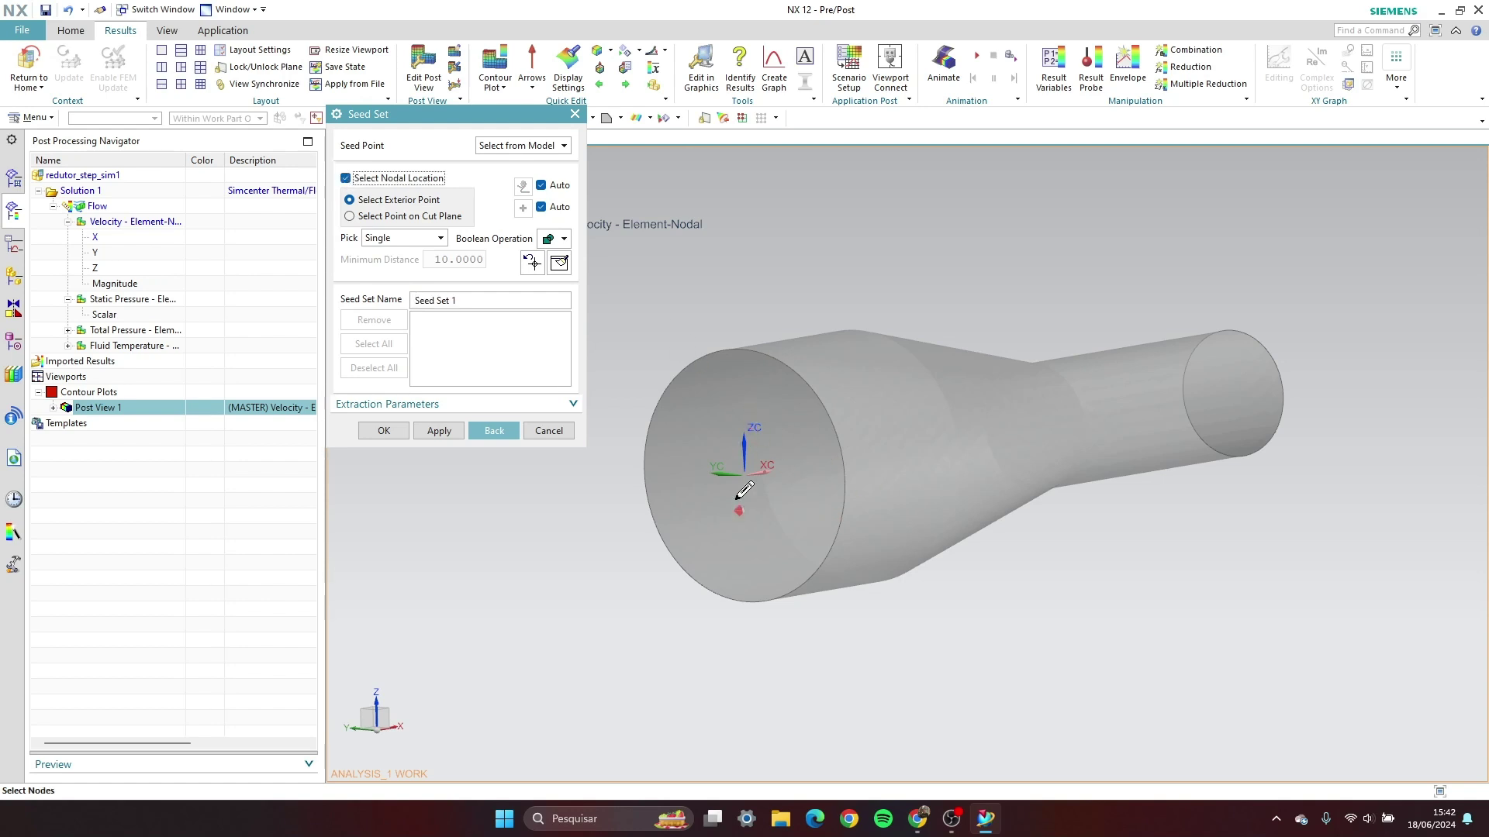
left_click(406, 237)
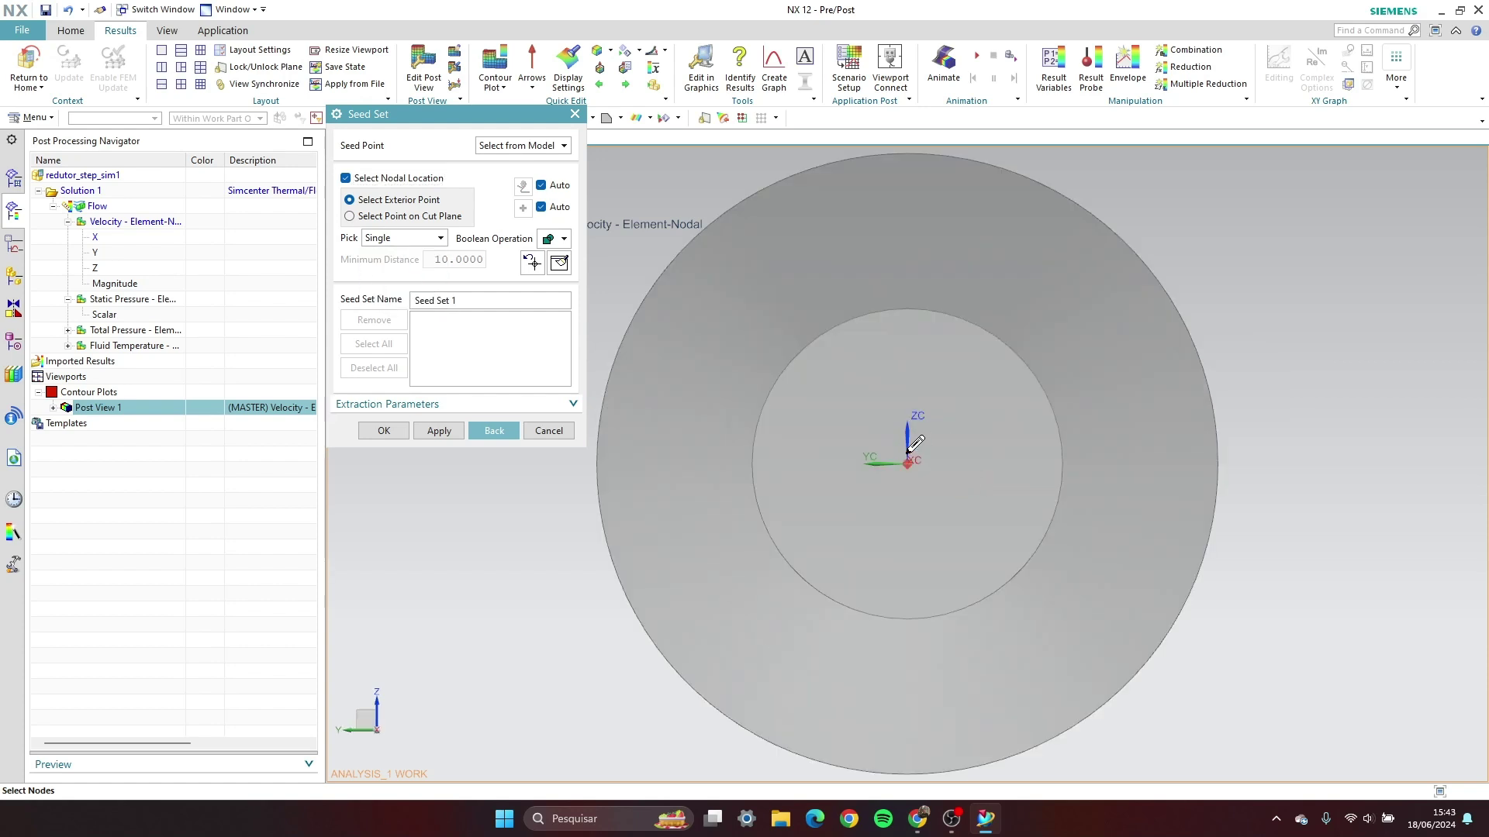
left_click(911, 154)
left_click(911, 177)
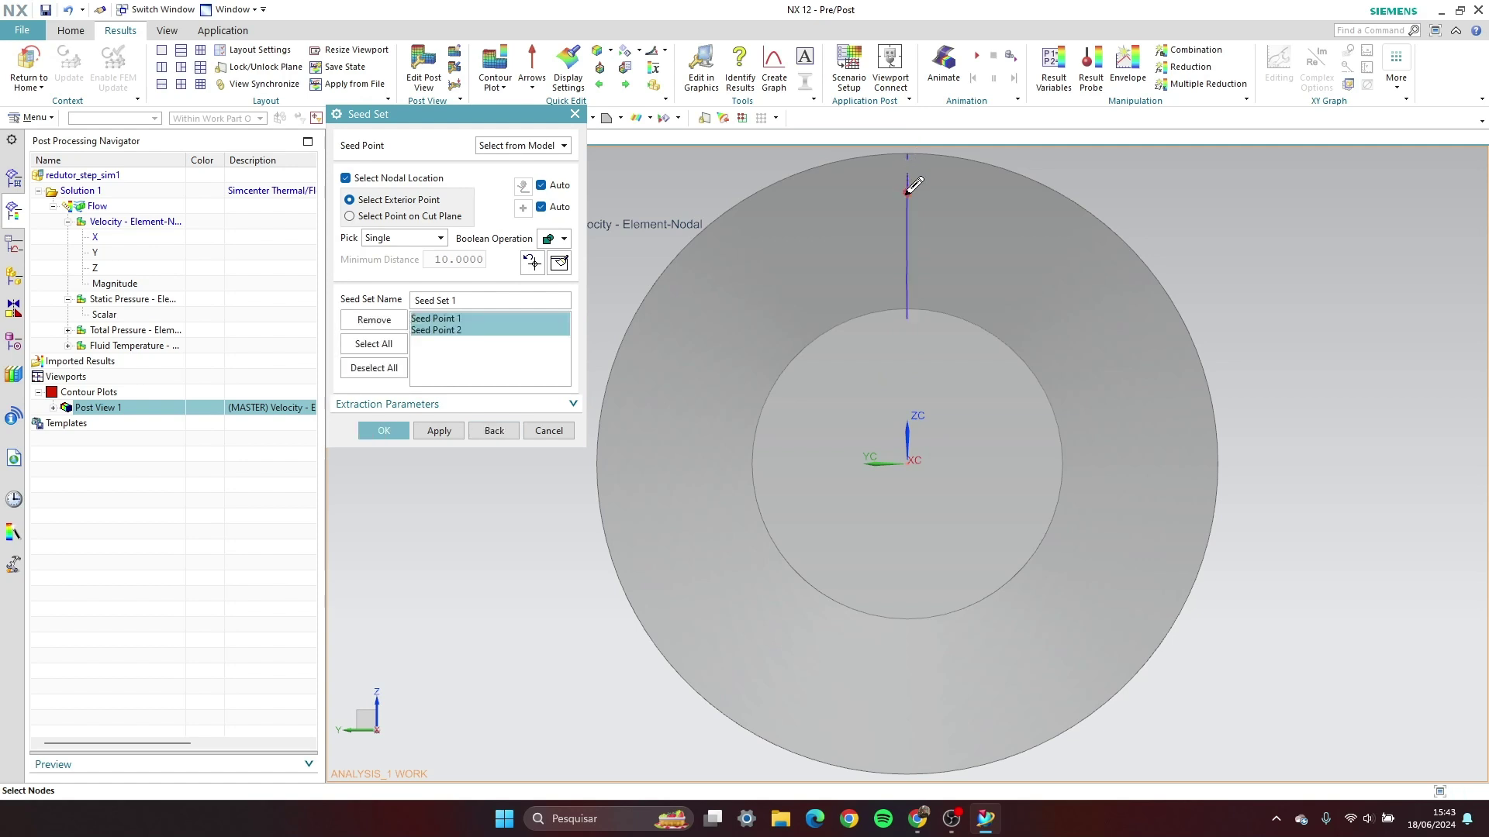
left_click(910, 193)
left_click(909, 208)
left_click(908, 229)
left_click(908, 245)
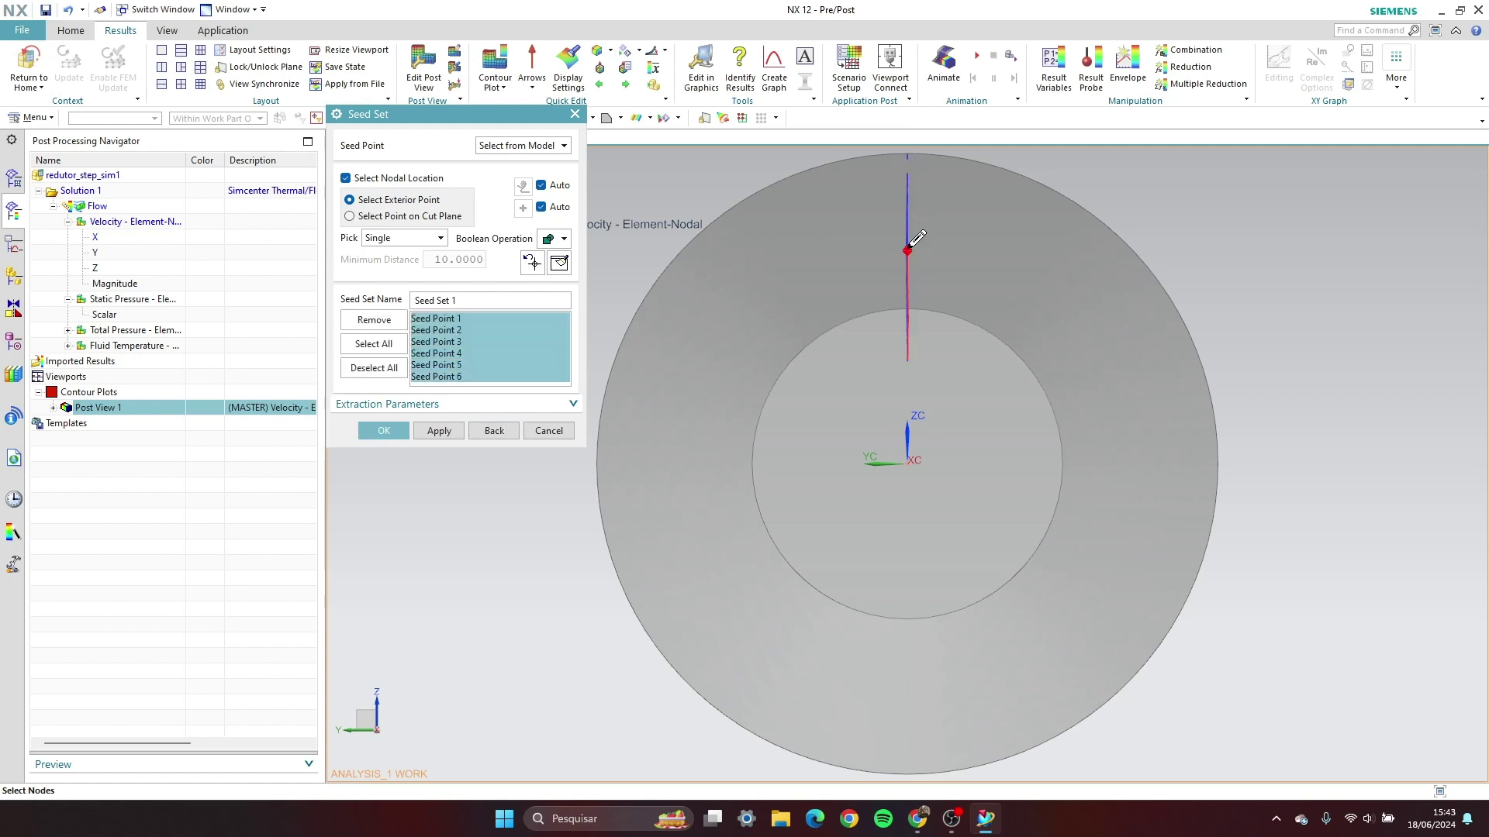
left_click(910, 265)
left_click(909, 284)
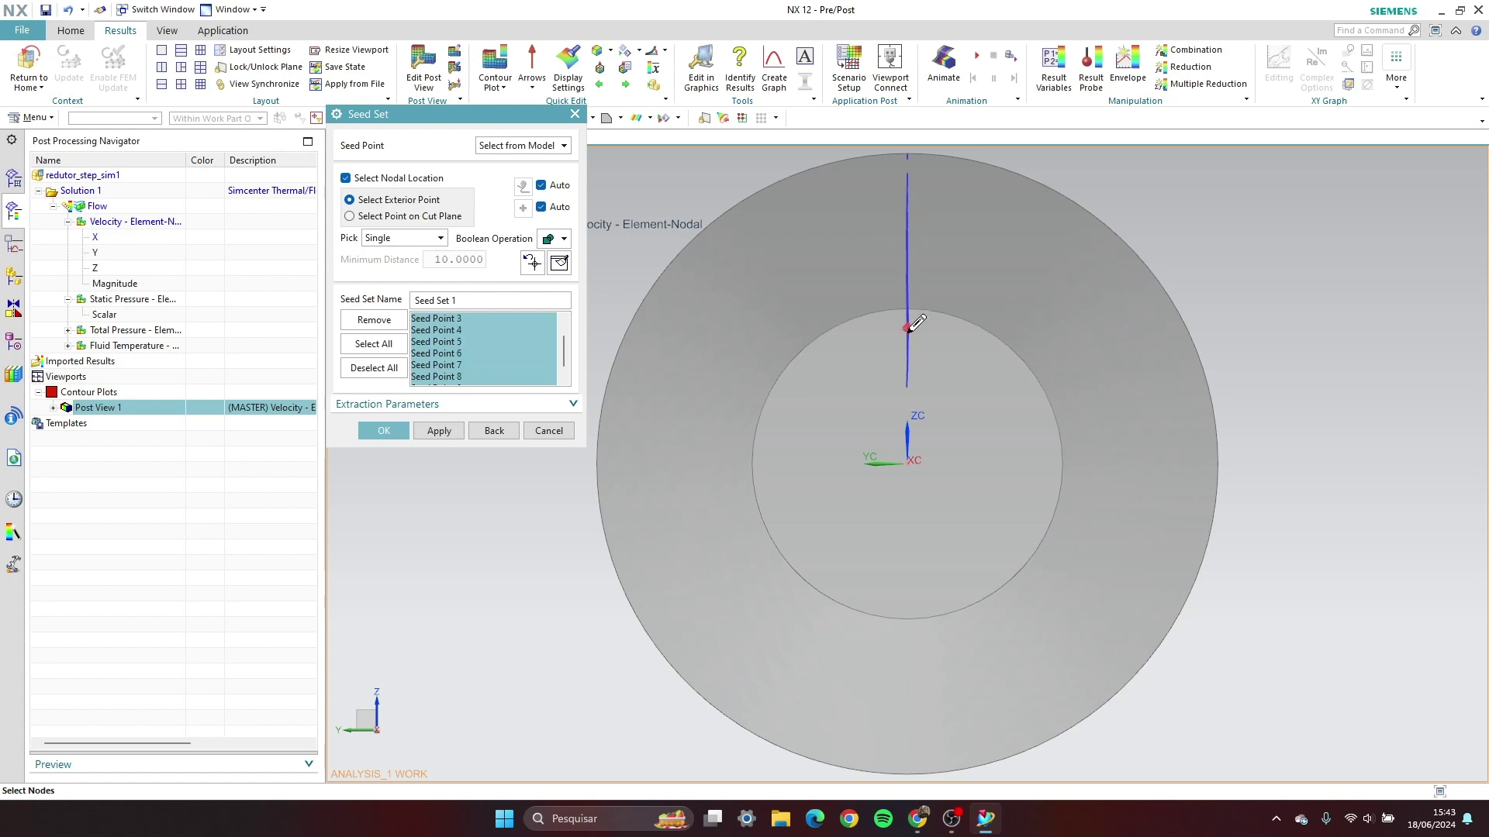
left_click(908, 343)
left_click(907, 363)
left_click(908, 383)
left_click(908, 404)
left_click(907, 425)
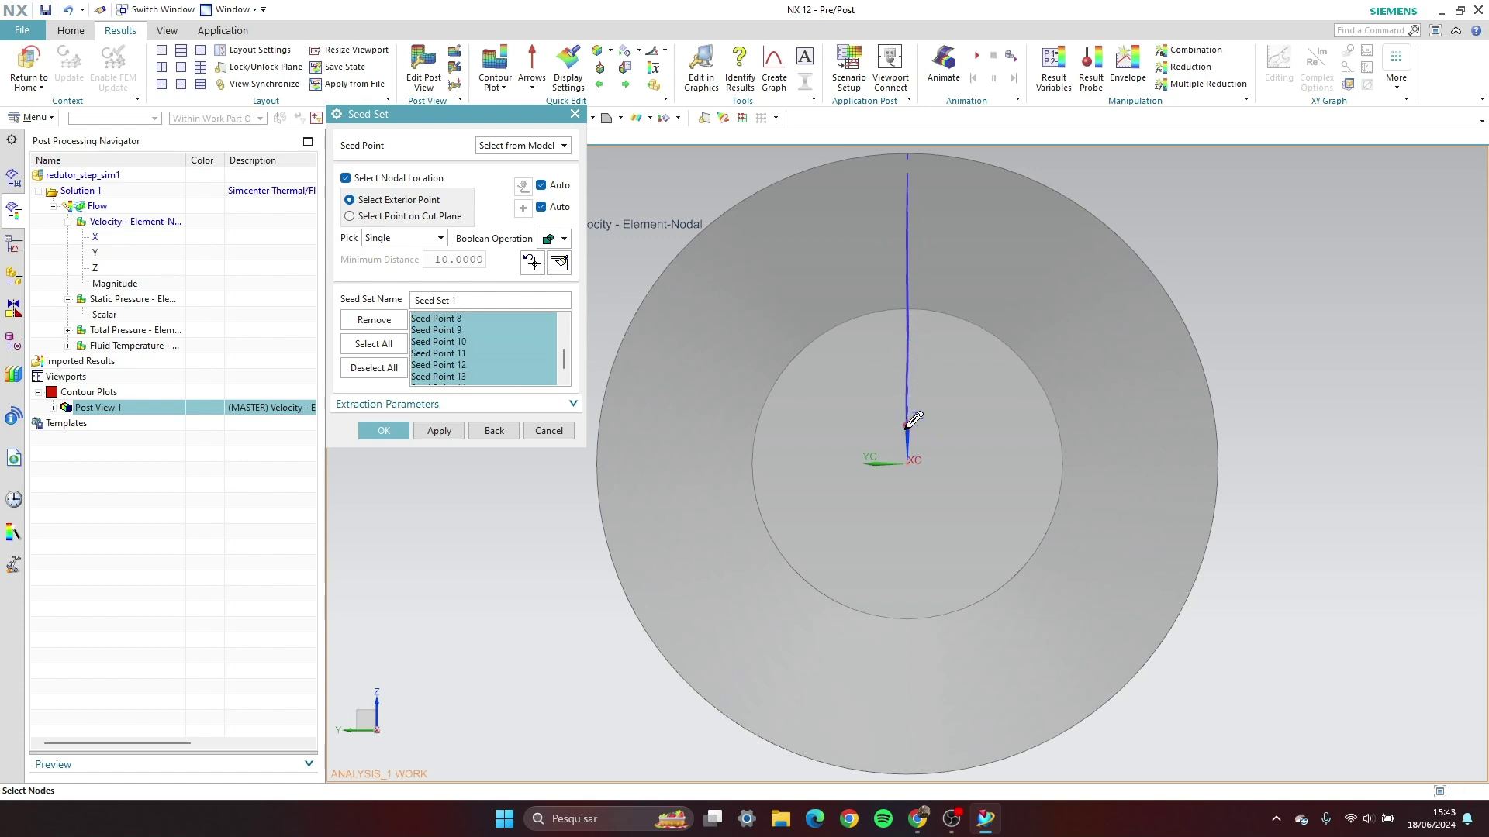
left_click(907, 486)
left_click(907, 505)
left_click(907, 526)
left_click(906, 546)
left_click(907, 566)
left_click(907, 563)
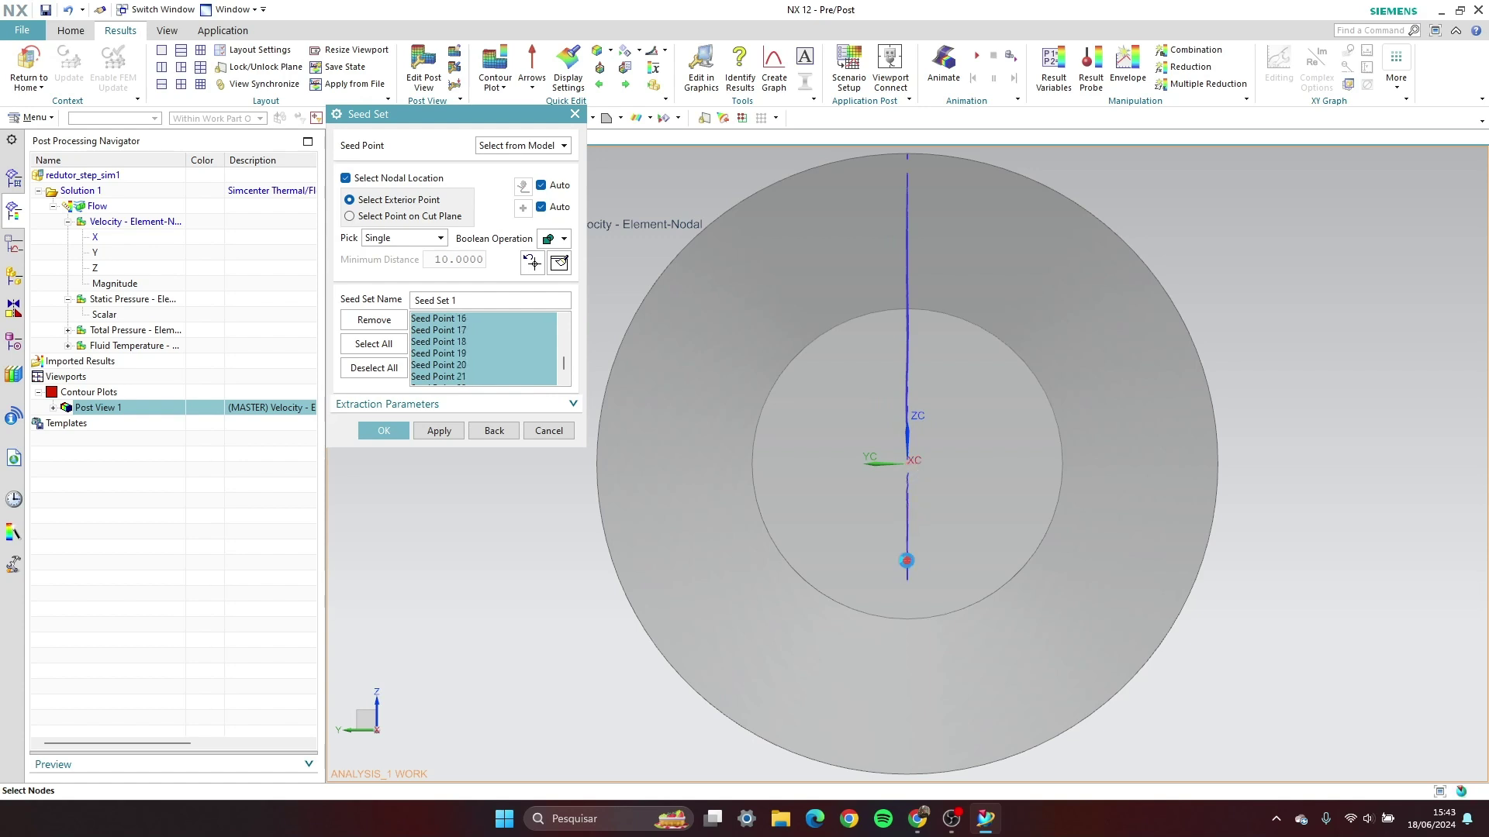
left_click(906, 602)
left_click(906, 622)
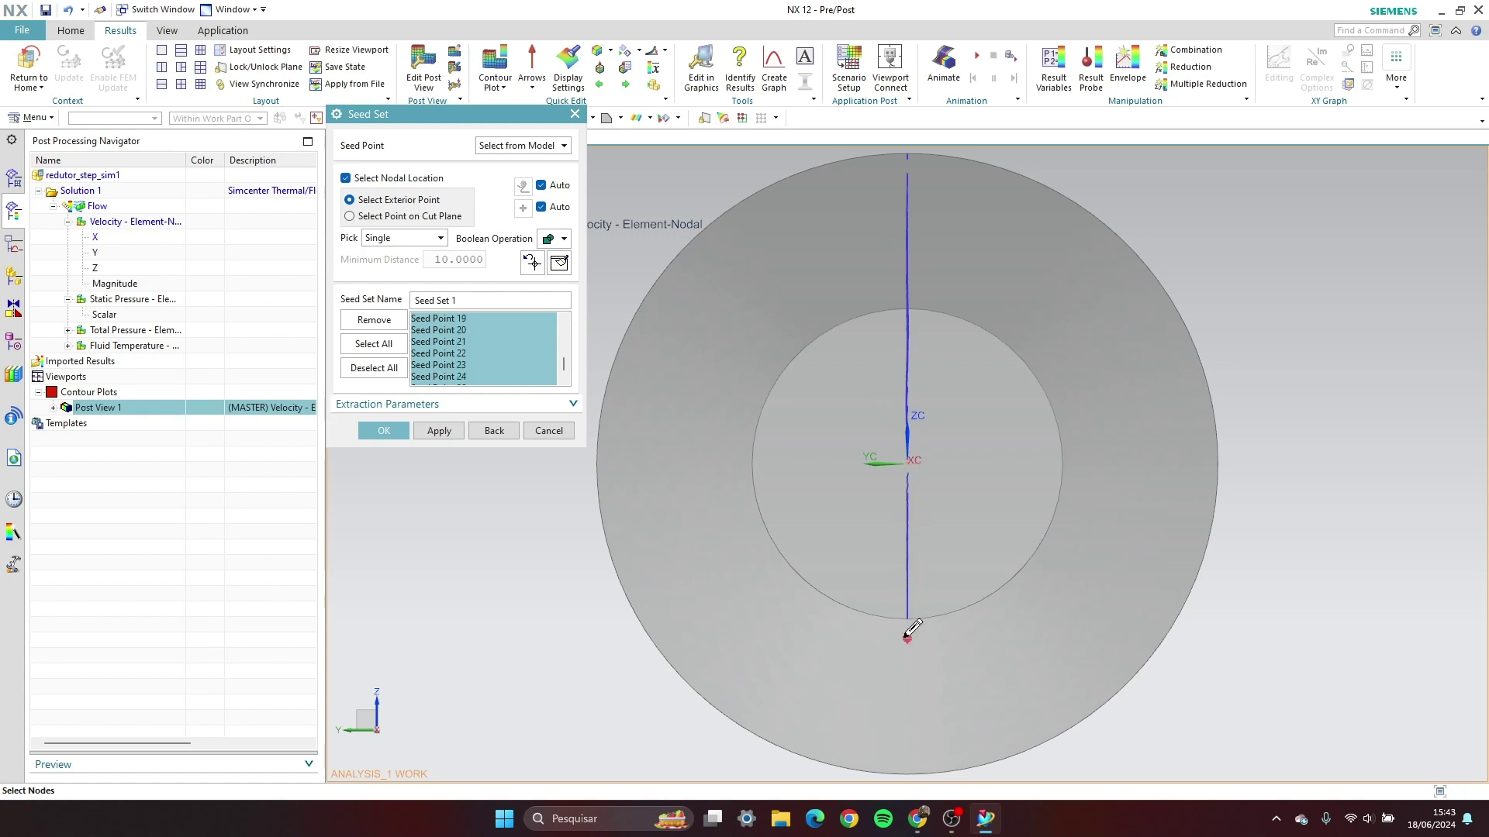
left_click(905, 679)
left_click(905, 697)
left_click(907, 771)
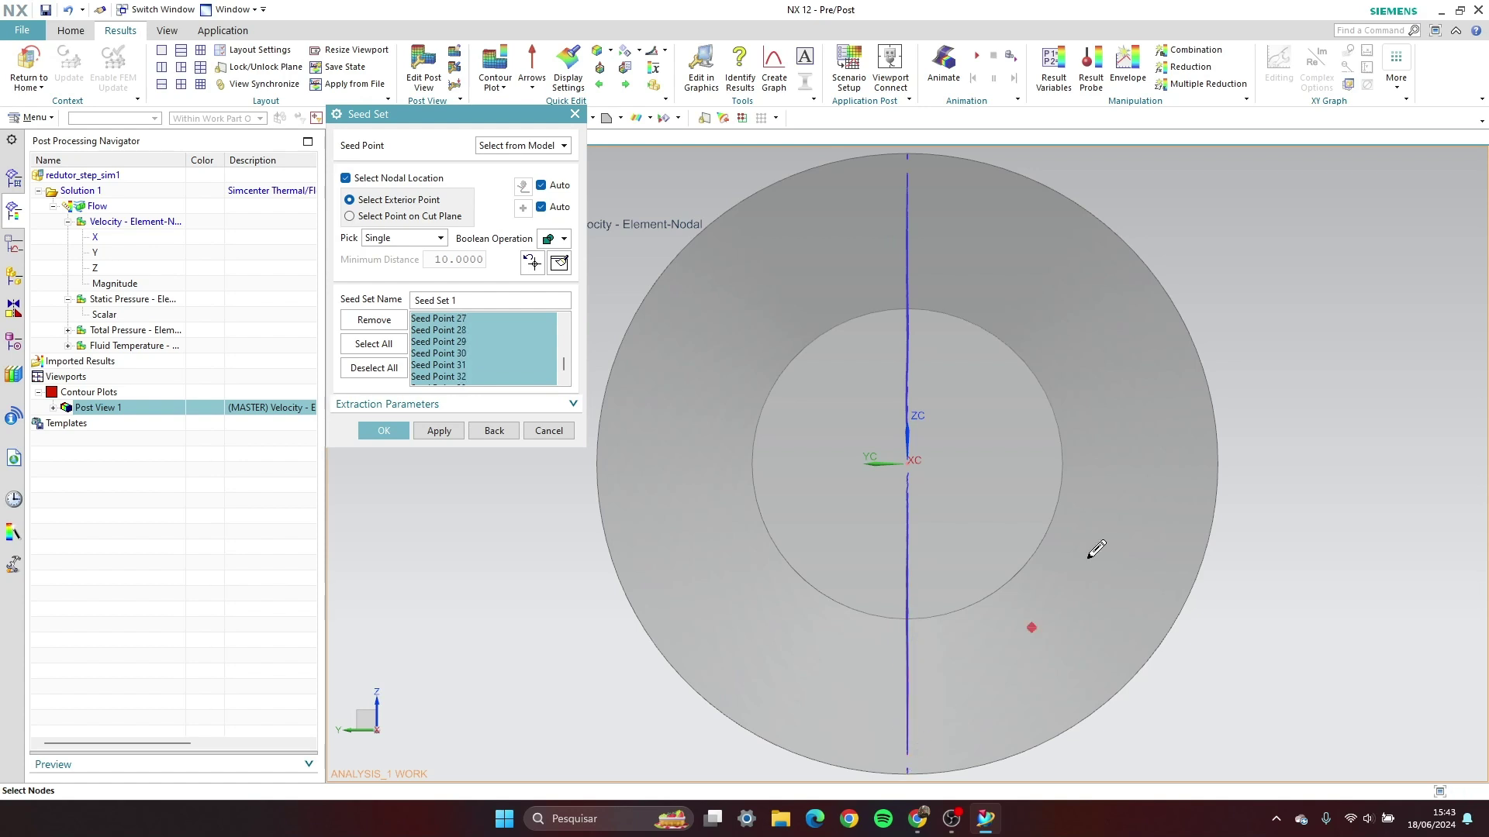
Save the nodal seed set and apply the velocity streamline display with it to the post view
middle_click_drag(1094, 535, 1008, 570)
scroll(1059, 528, "up", 5)
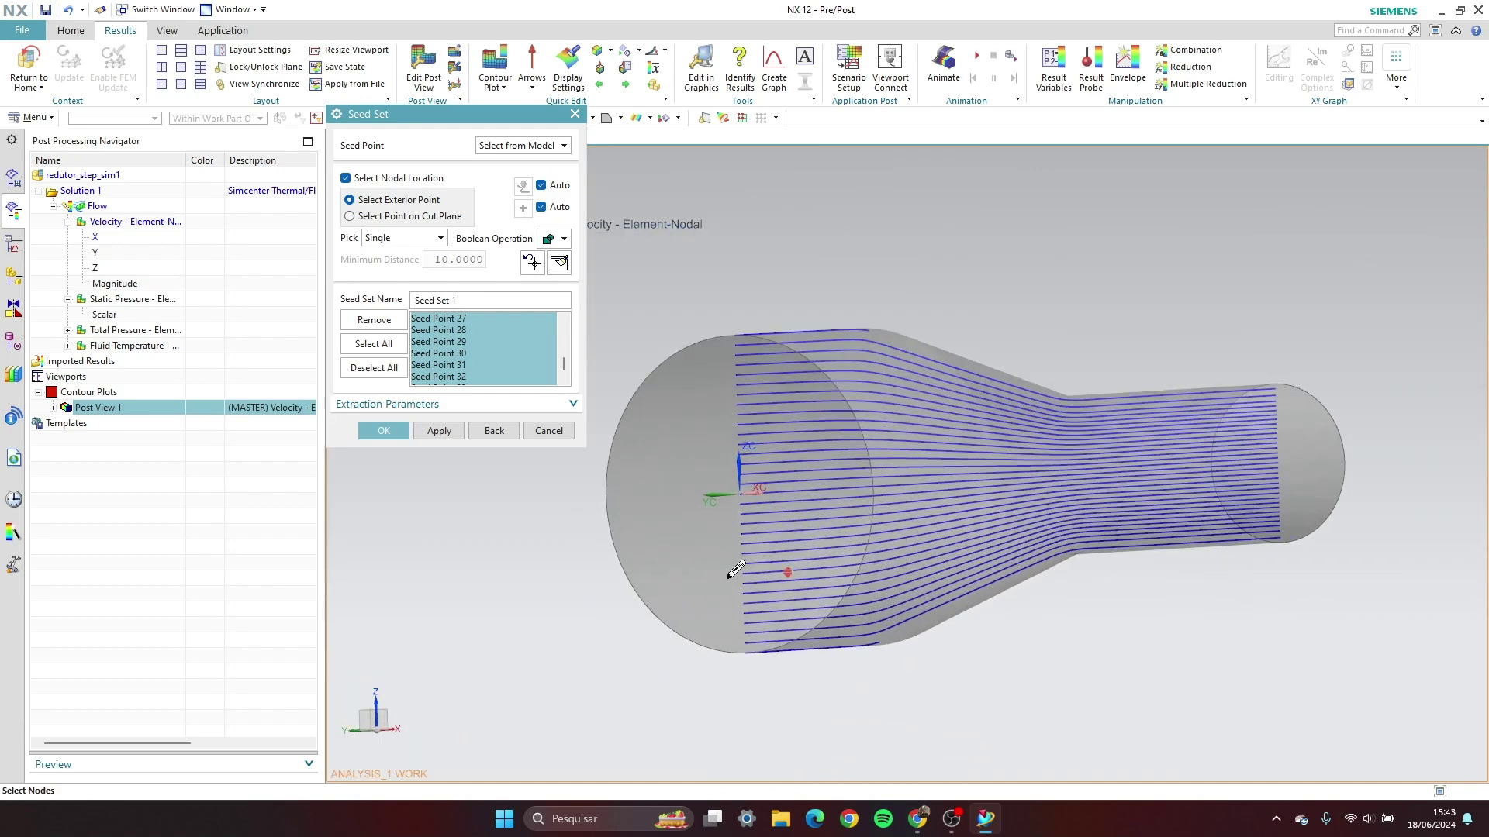
left_click(449, 437)
left_click(404, 436)
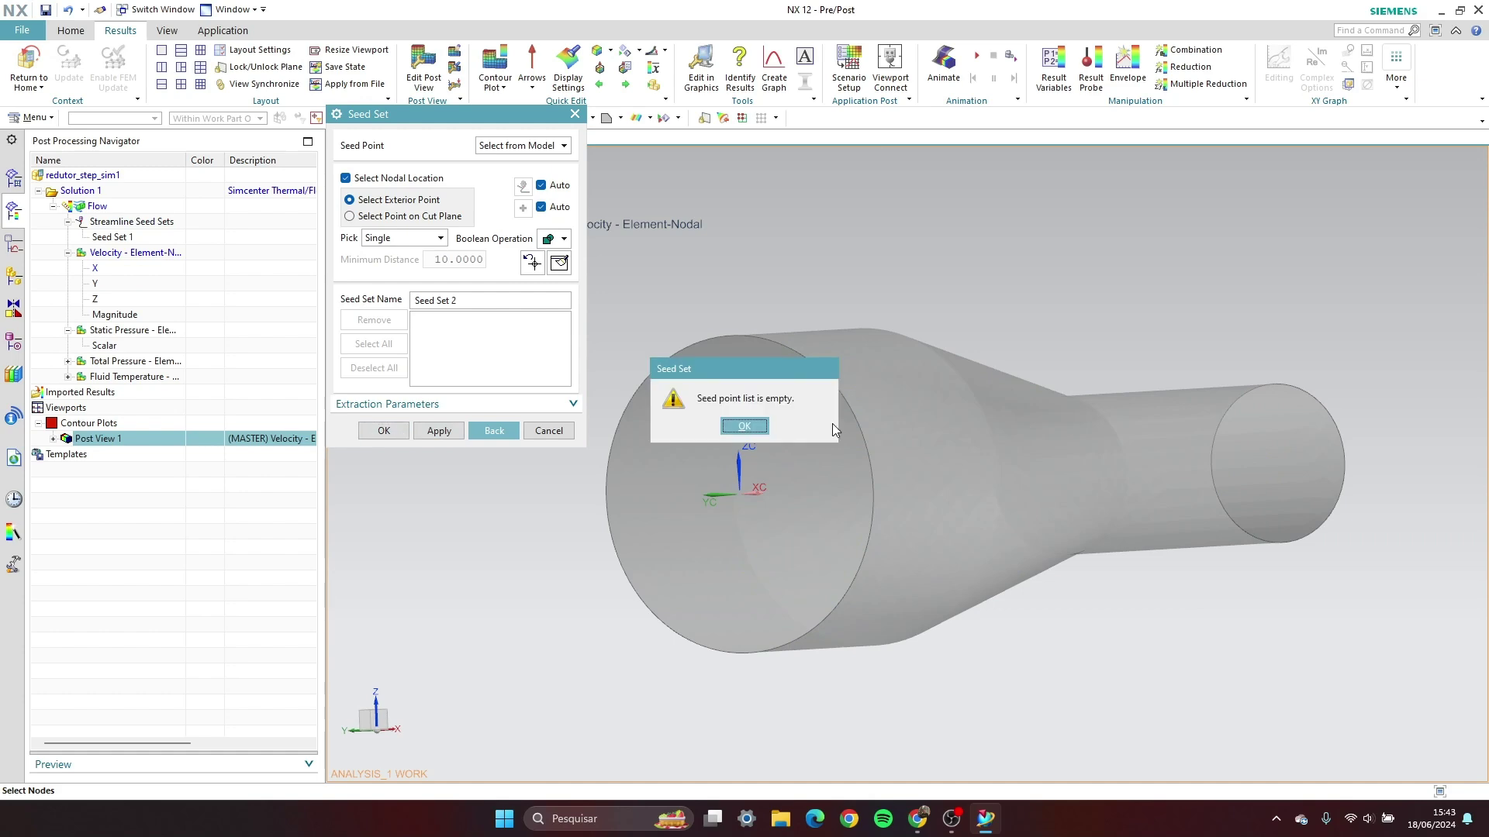
left_click(743, 426)
left_click(548, 431)
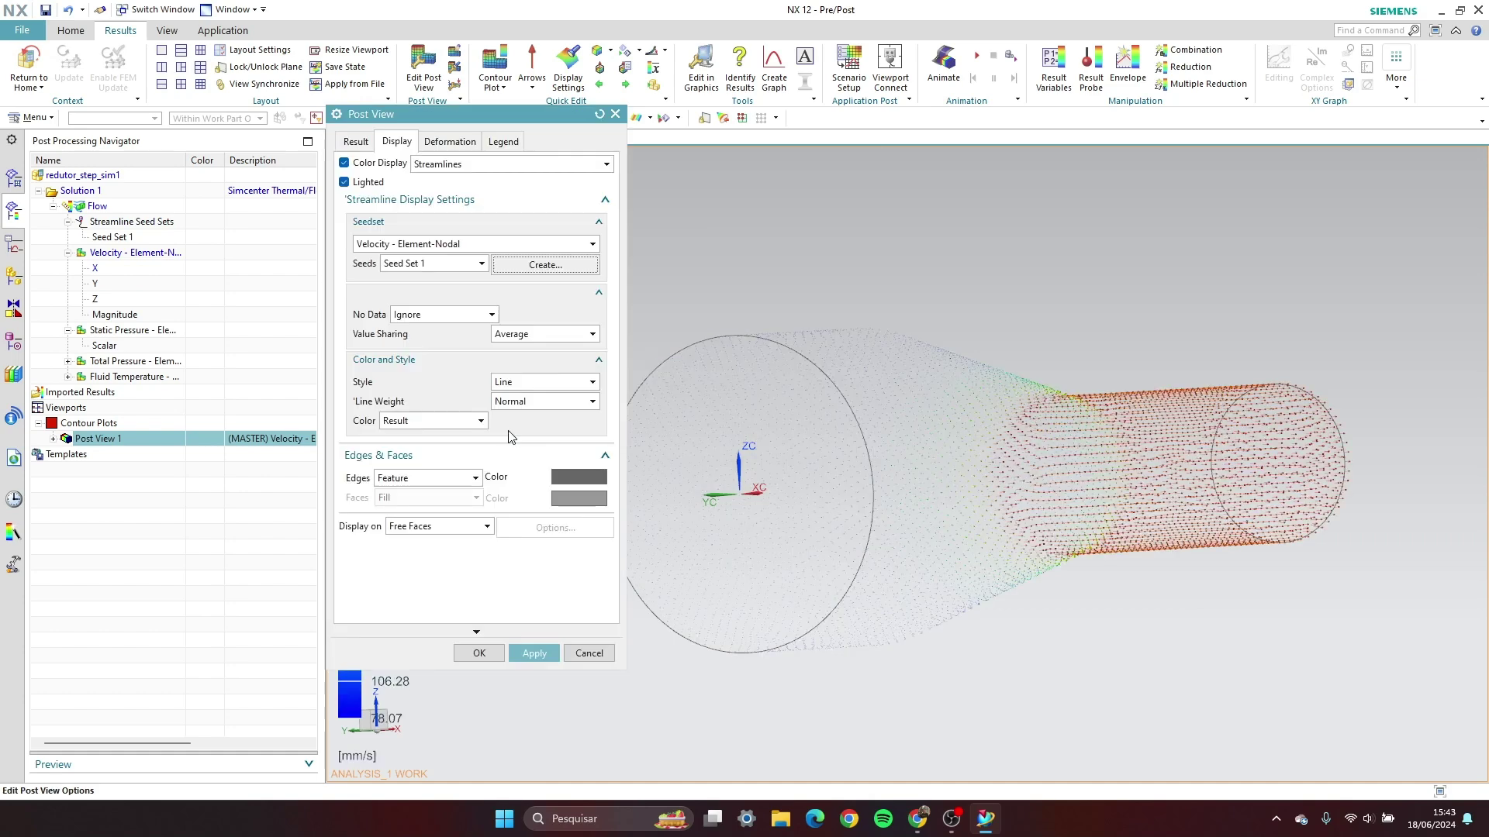
left_click(496, 659)
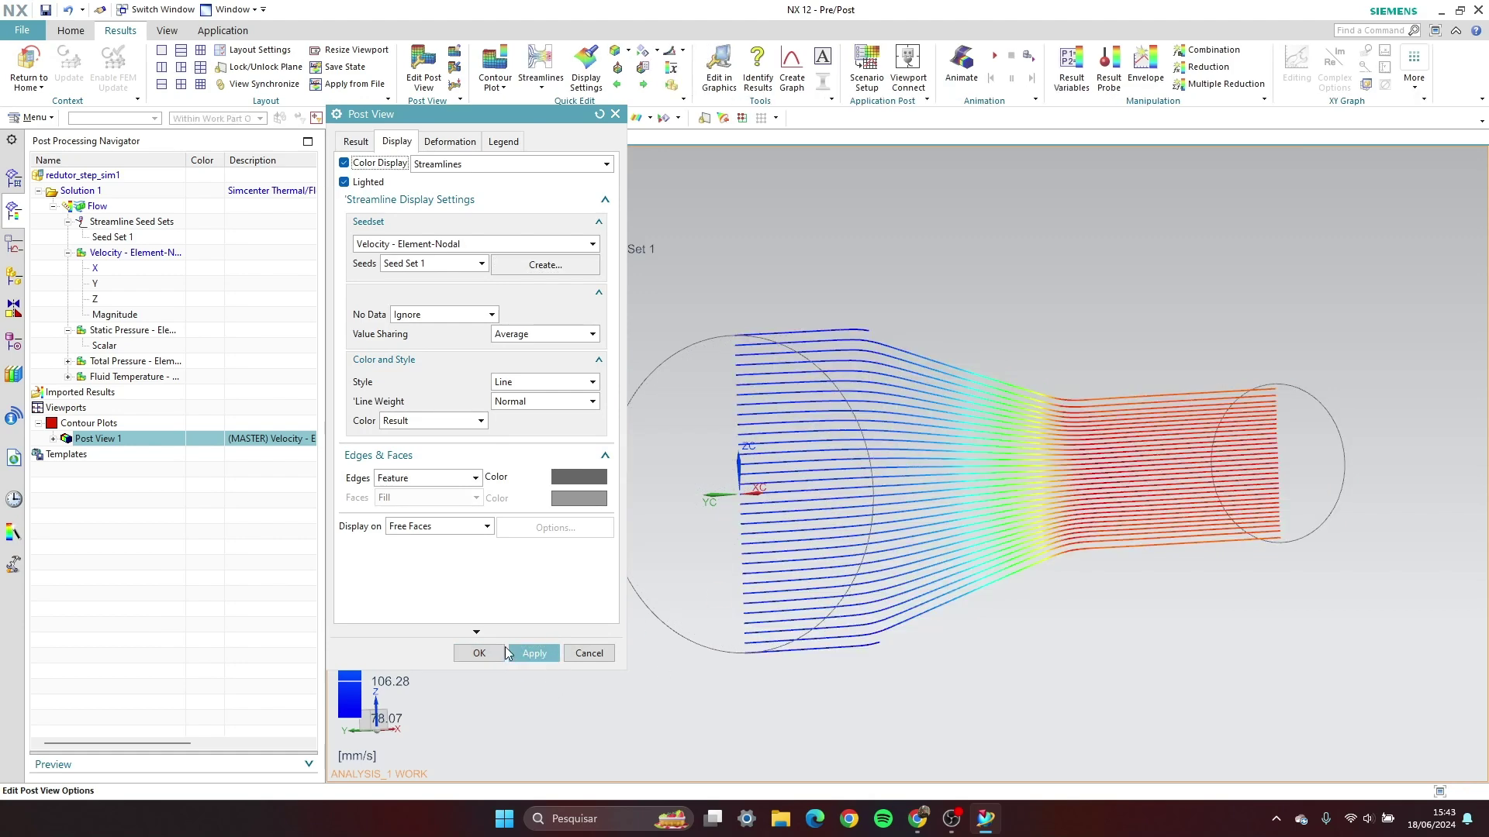
Examine the velocity streamlines through the reducer, especially their colors and ends at the small outlet face
mouse_move(1182, 400)
middle_mouse_down()
mouse_move(1030, 382)
mouse_move(1031, 398)
mouse_move(1170, 406)
mouse_move(1150, 426)
mouse_move(1082, 419)
mouse_move(1136, 439)
mouse_move(1176, 413)
mouse_move(1163, 421)
middle_mouse_up()
middle_click_drag(987, 306, 858, 359)
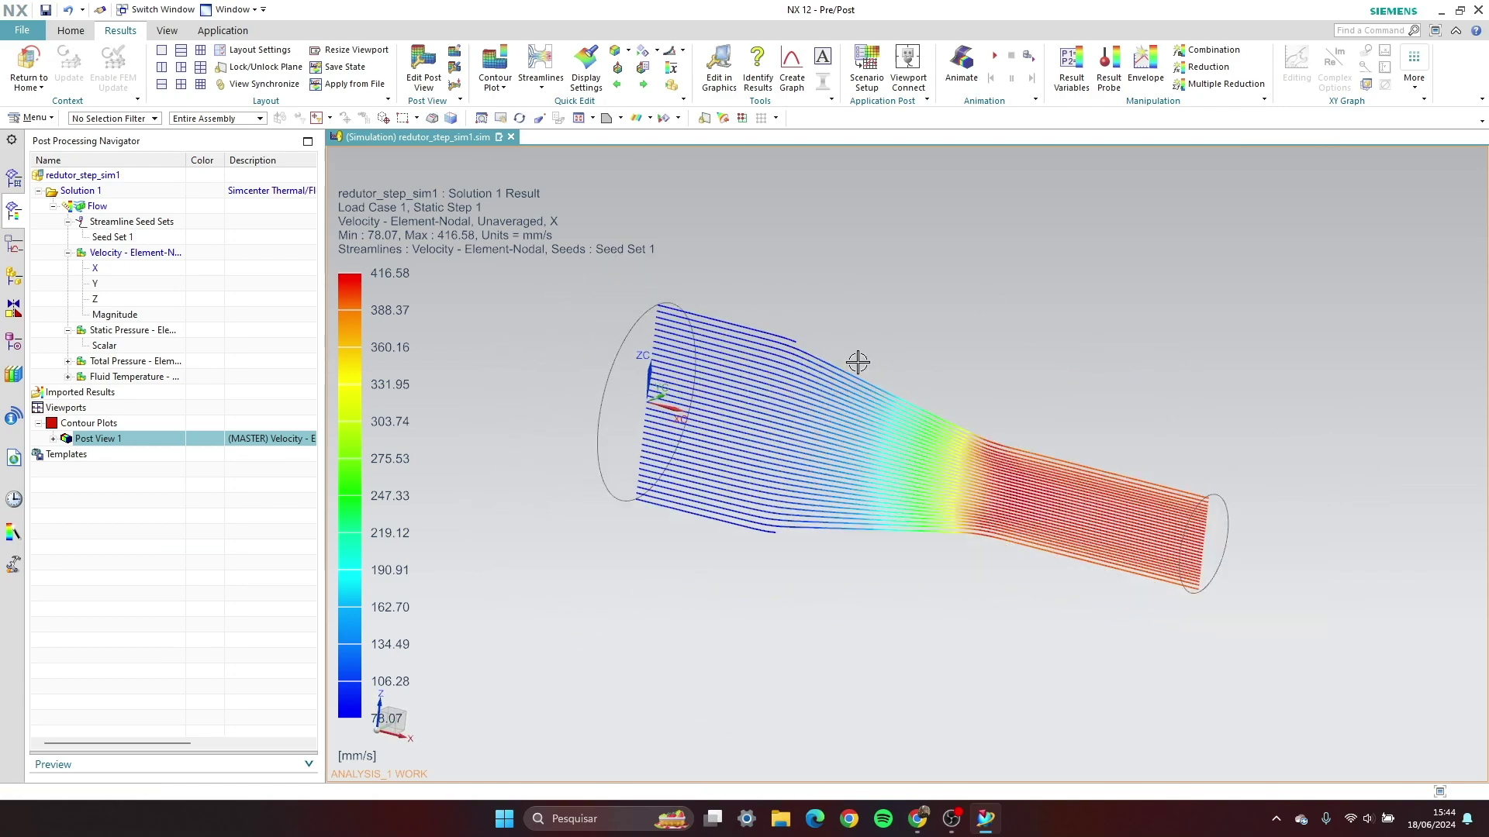
scroll(1117, 454, "up", 1)
scroll(930, 427, "up", 3)
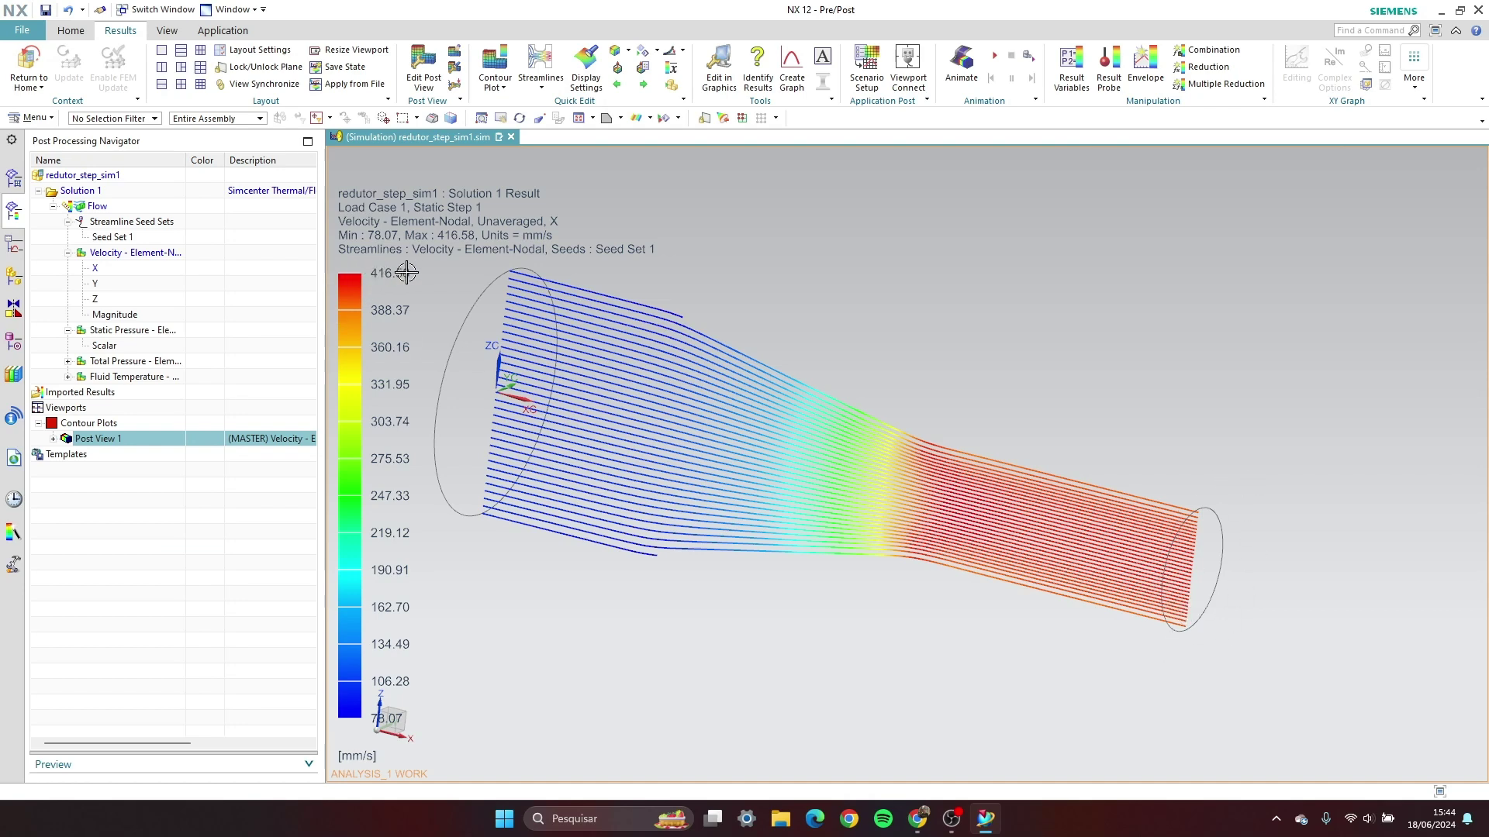
scroll(620, 341, "down", 2)
scroll(1057, 542, "up", 3)
scroll(926, 417, "up", 6)
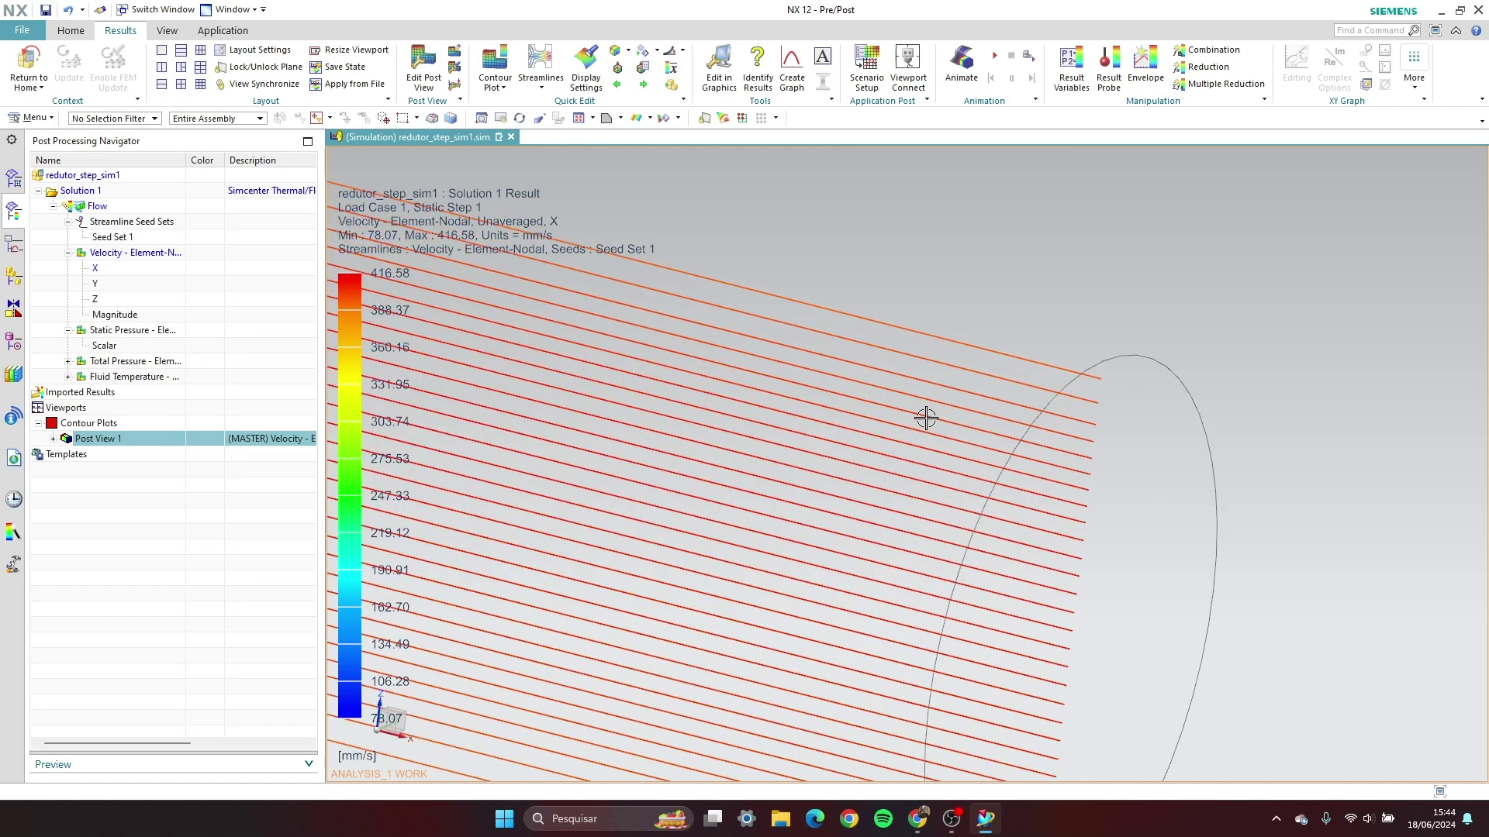
scroll(1080, 555, "down", 3)
scroll(1113, 247, "up", 6)
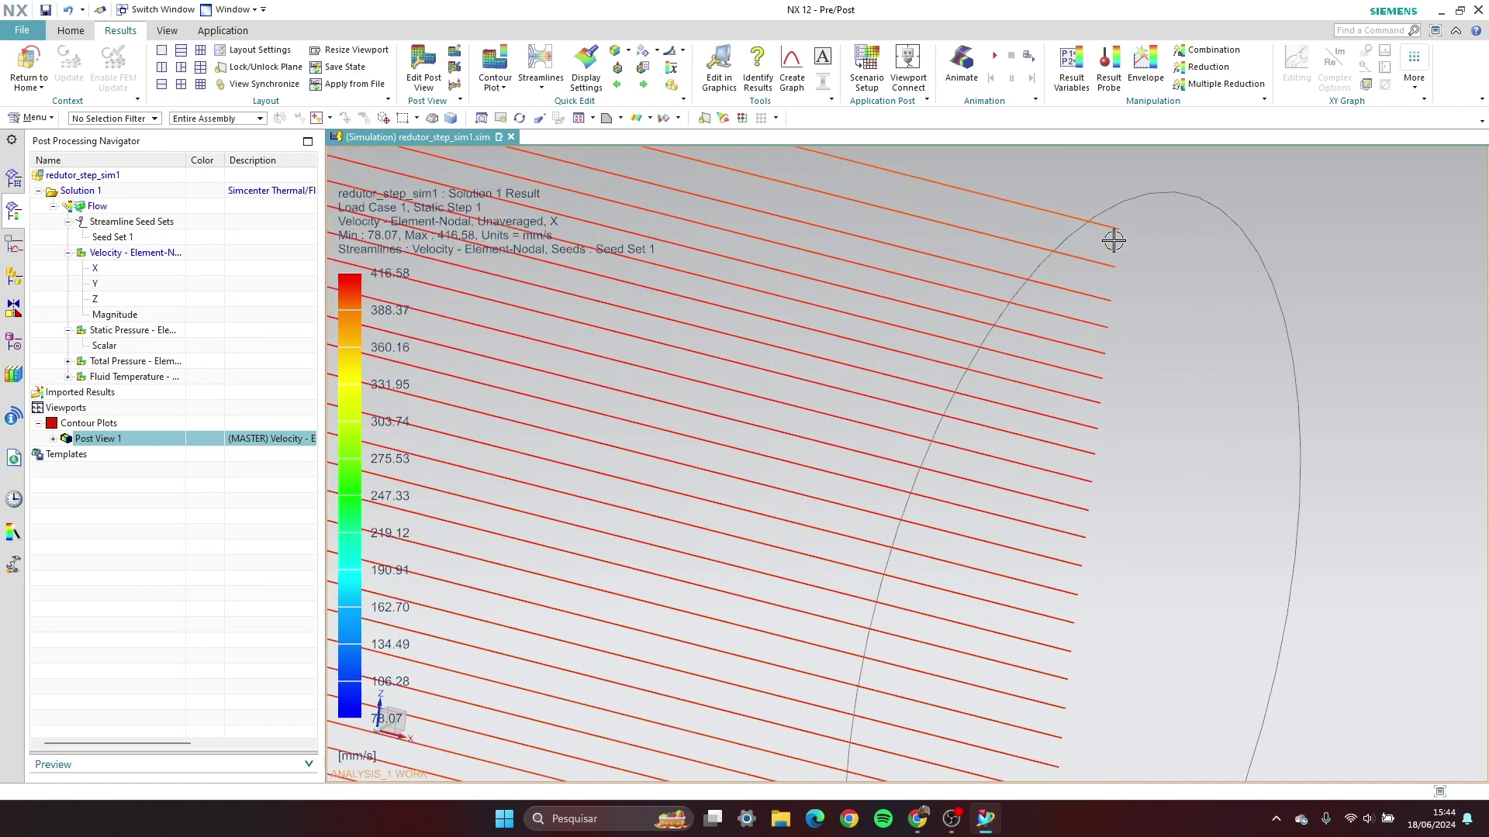
scroll(1083, 559, "up", 3)
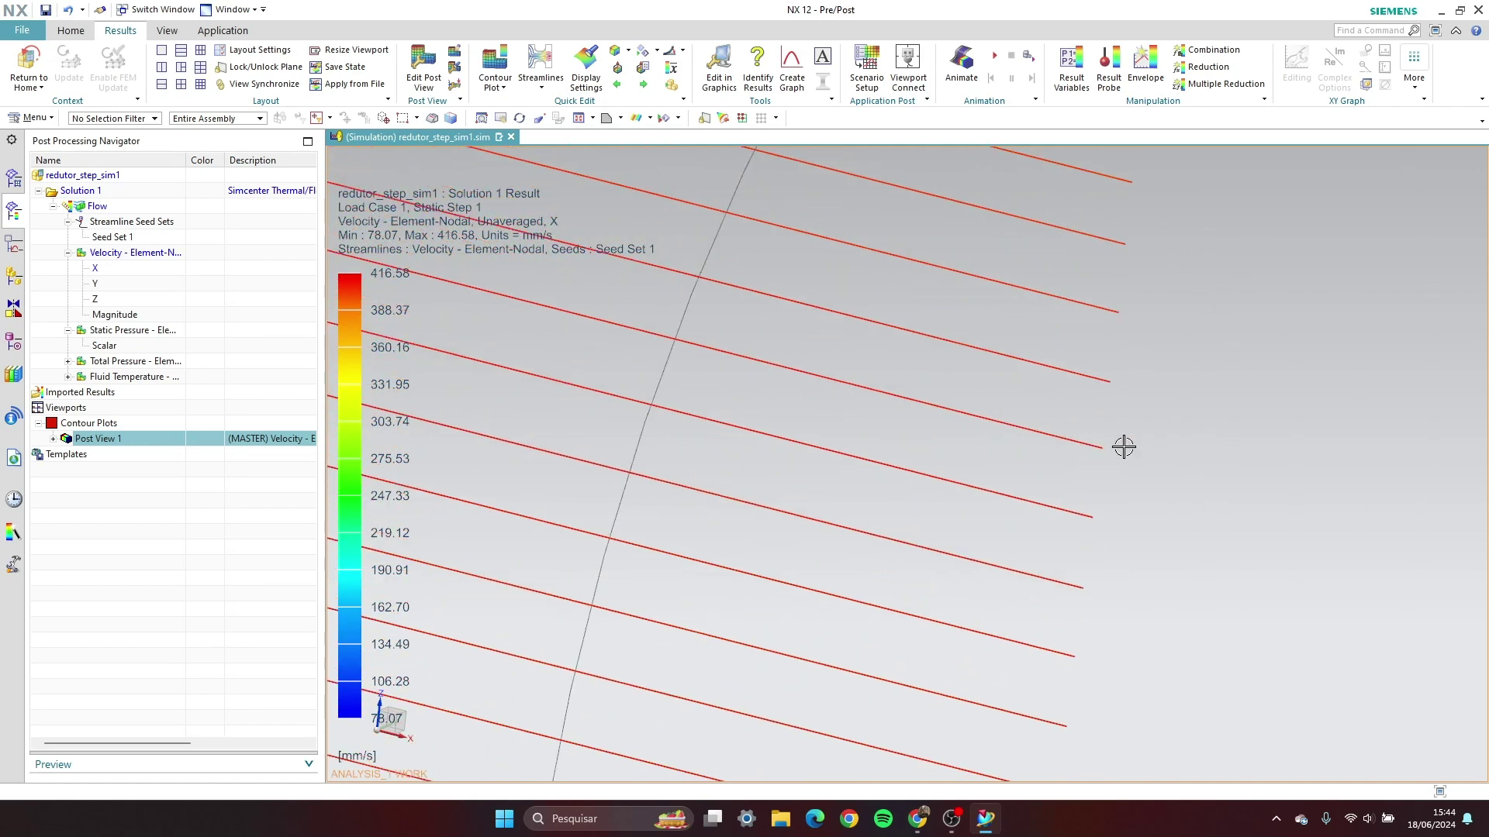
scroll(1109, 481, "down", 1)
scroll(1097, 506, "down", 2)
scroll(1121, 296, "up", 5)
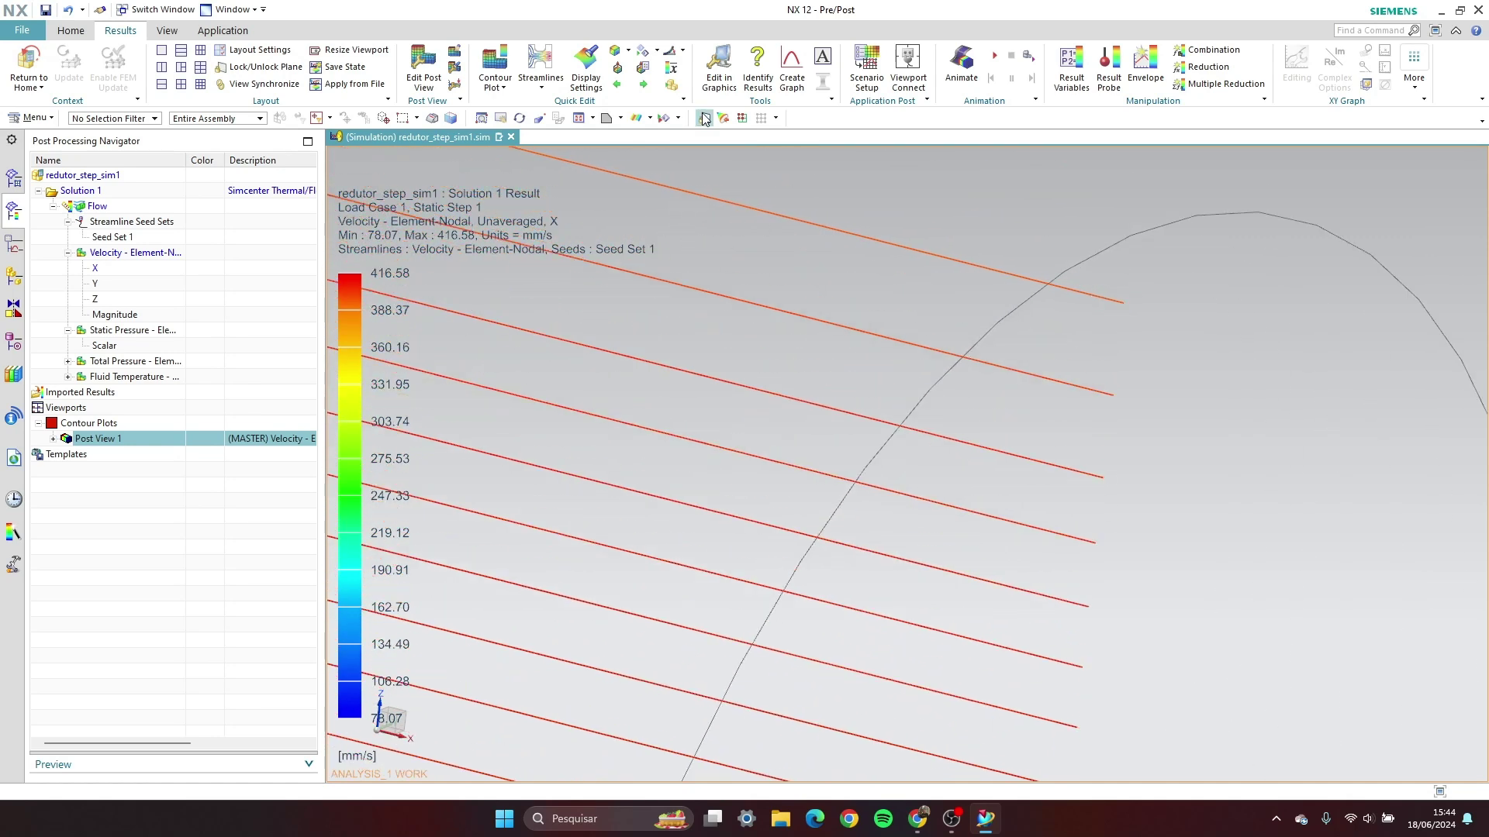
scroll(778, 269, "down", 2)
scroll(777, 269, "down", 3)
scroll(664, 386, "up", 1)
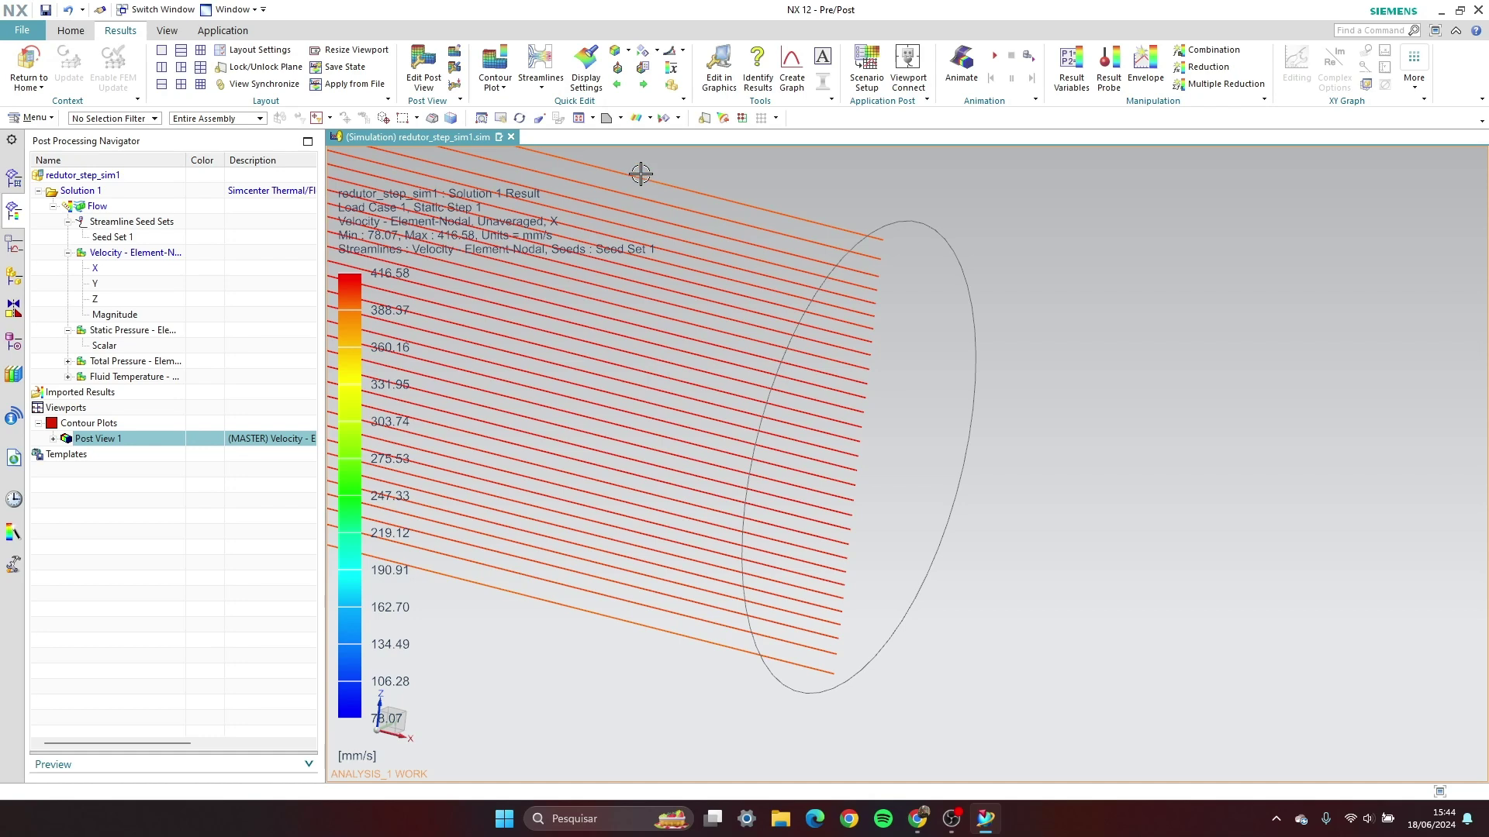
Start an on-path velocity graph and pick the nodes in order down the small outlet face's full vertical diameter
left_click(792, 68)
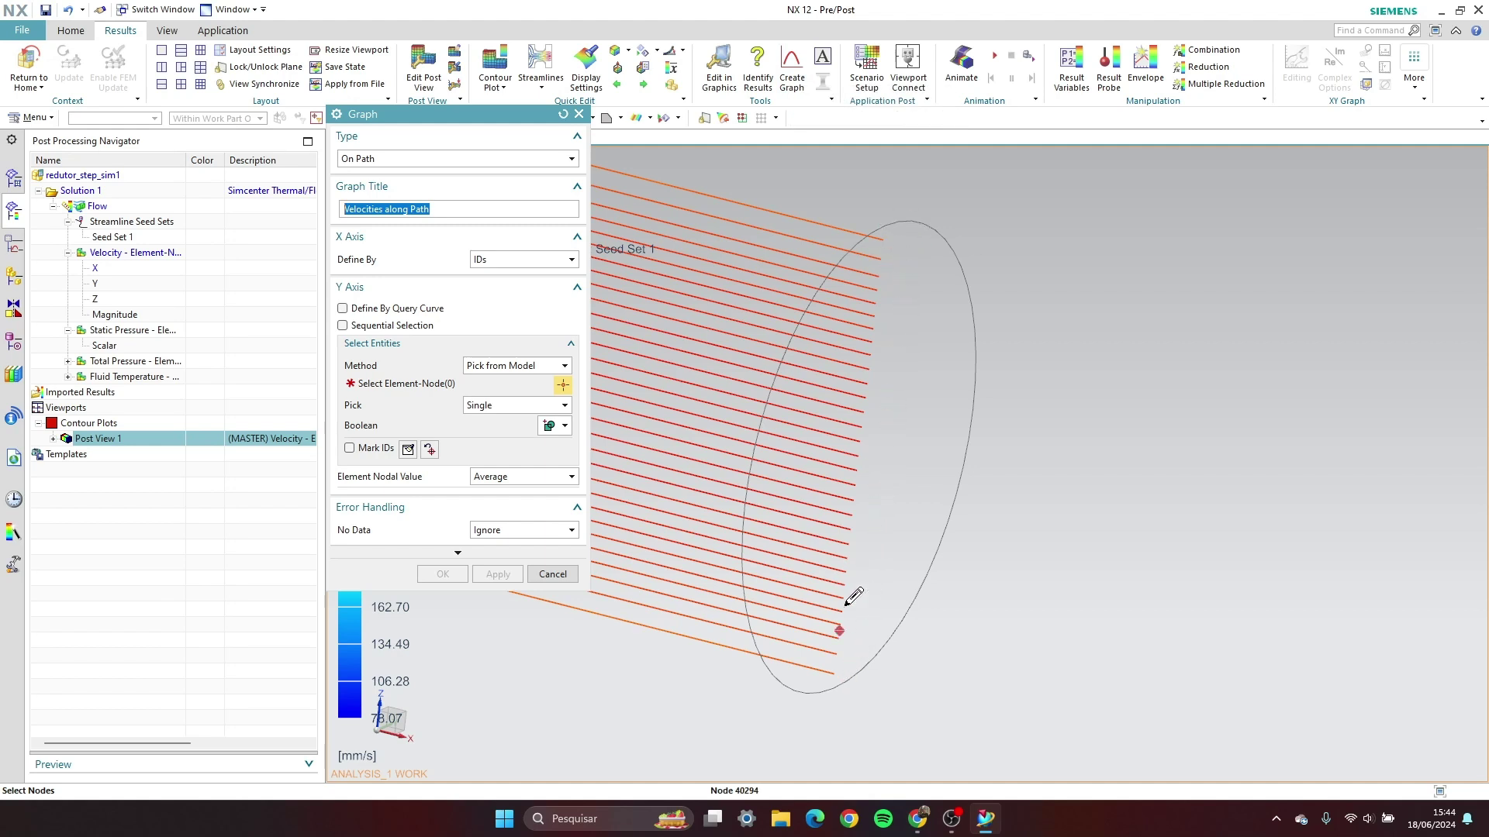
left_click(621, 118)
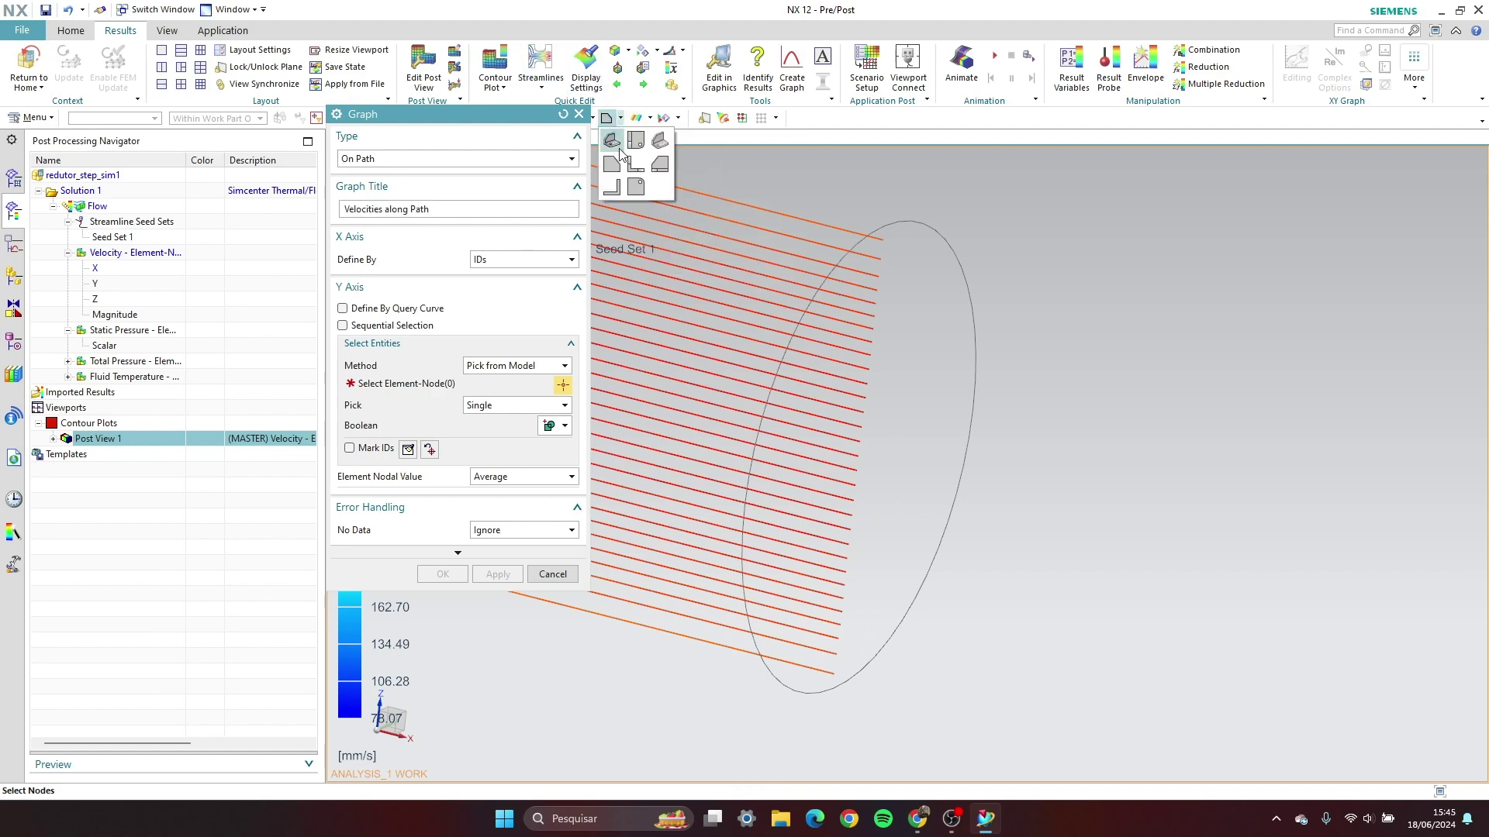
left_click(659, 164)
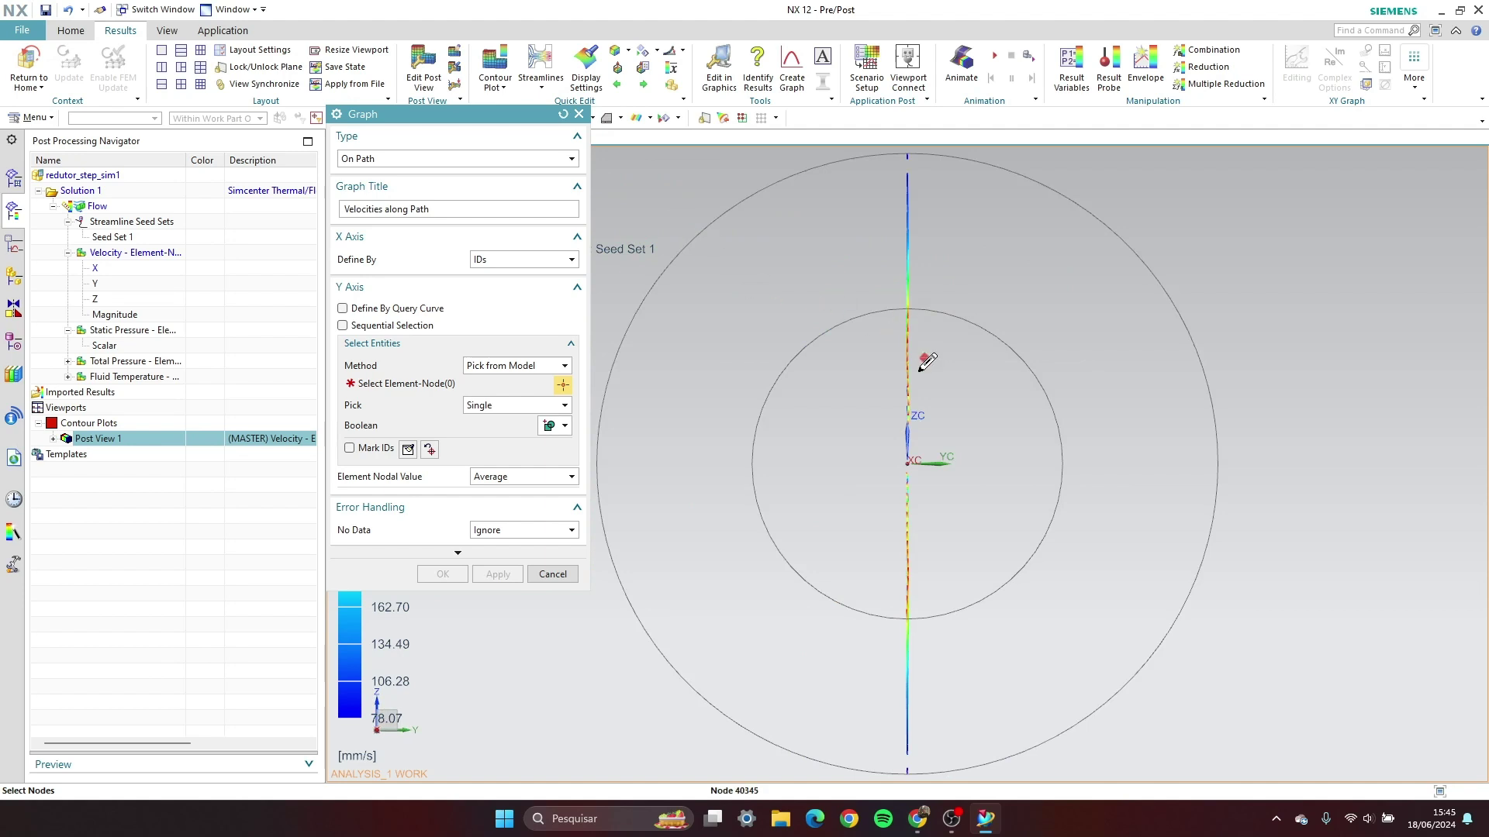
scroll(922, 380, "up", 2)
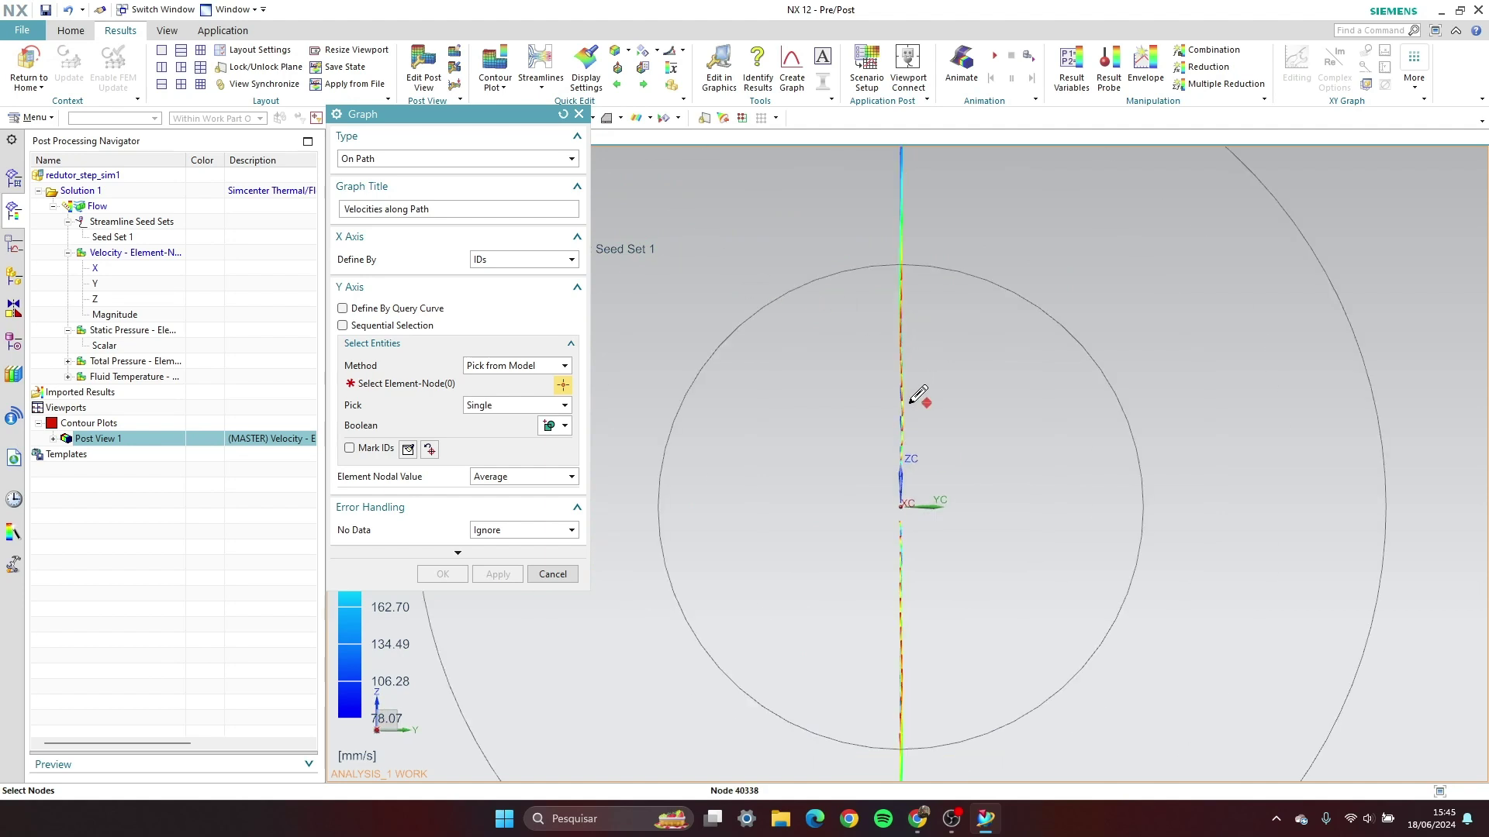
left_click(901, 265)
left_click(900, 295)
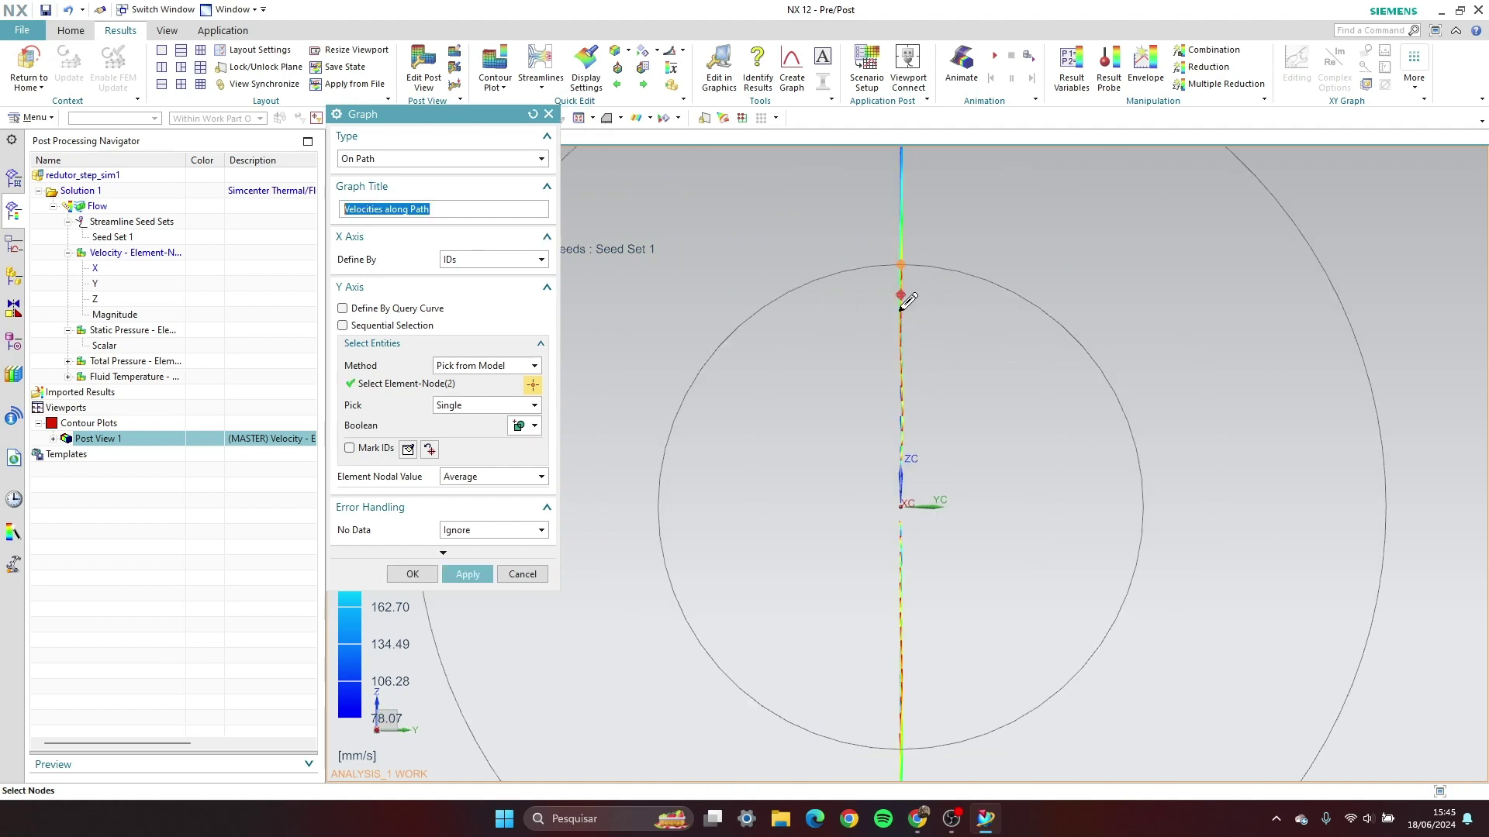
left_click(900, 324)
left_click(900, 355)
left_click(900, 386)
left_click(900, 417)
left_click(900, 447)
left_click(900, 477)
left_click(900, 507)
left_click(900, 537)
left_click(900, 567)
left_click(901, 598)
left_click(900, 628)
left_click(900, 658)
left_click(901, 689)
left_click(900, 718)
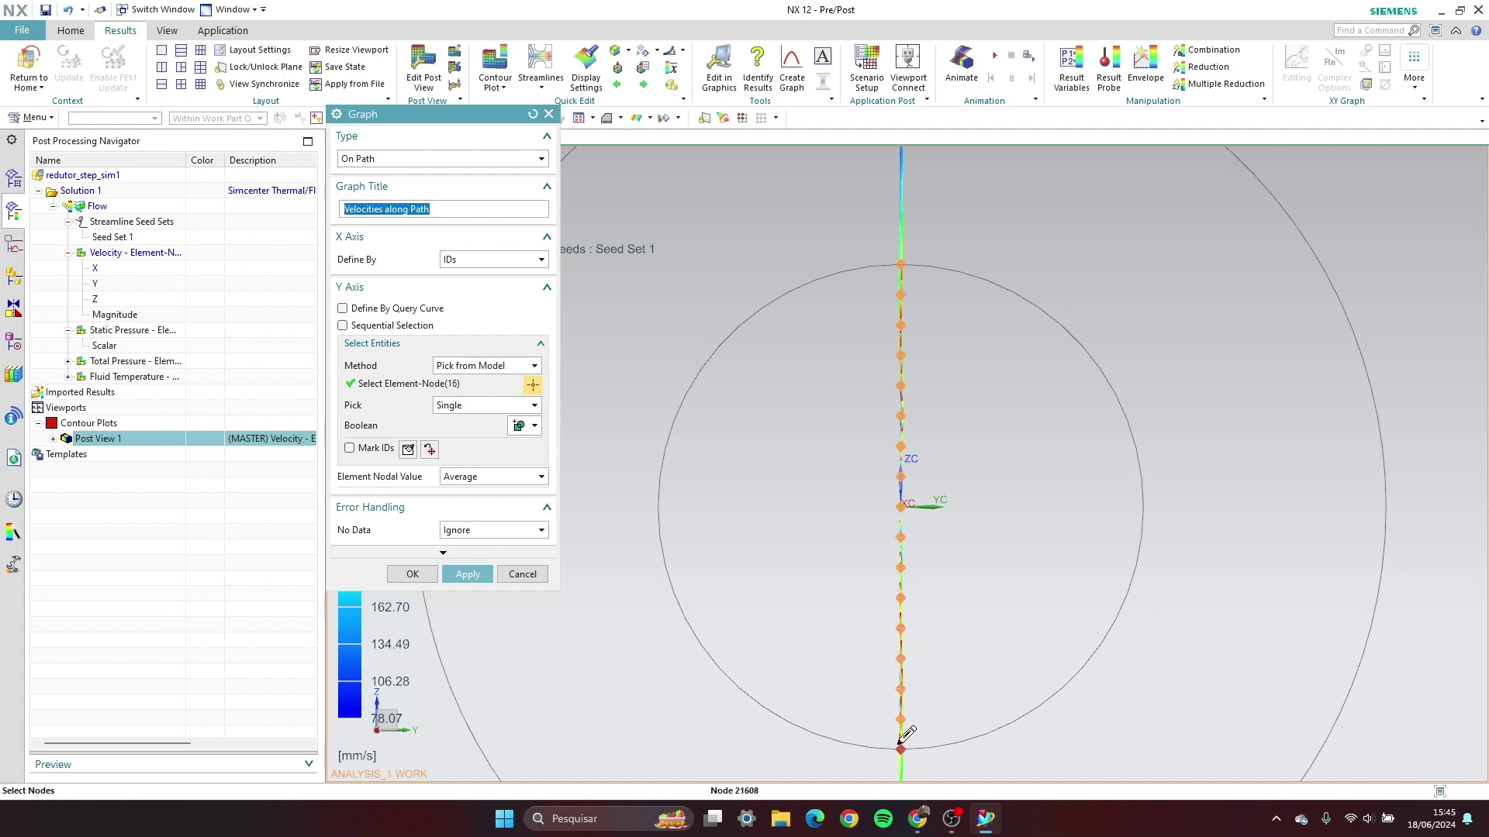
left_click(900, 749)
Create the Velocities along Path graph, plot it in a separate new window and end the graph definition
left_click(468, 574)
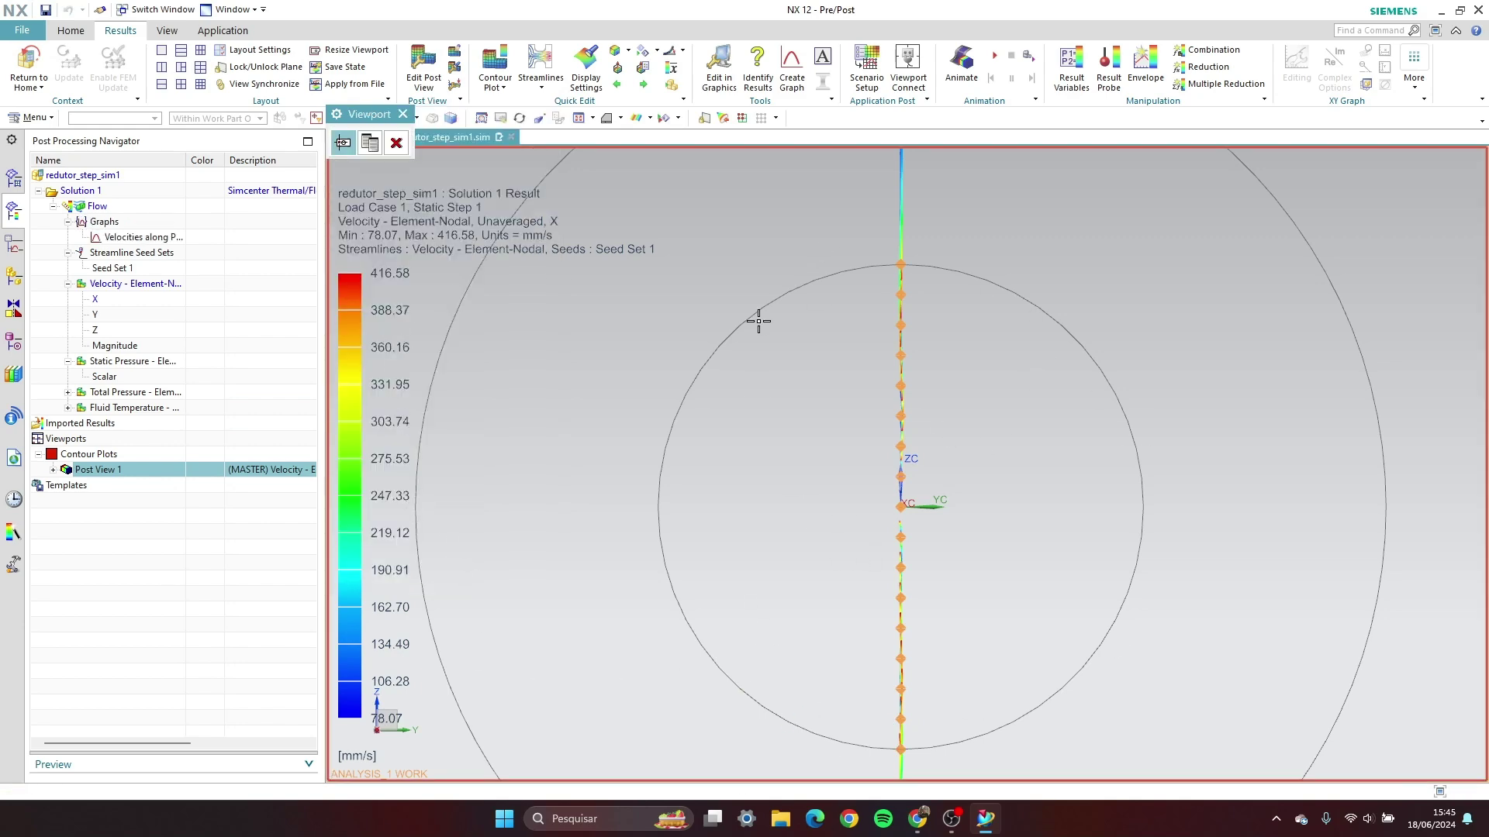
middle_click_drag(758, 320, 796, 331)
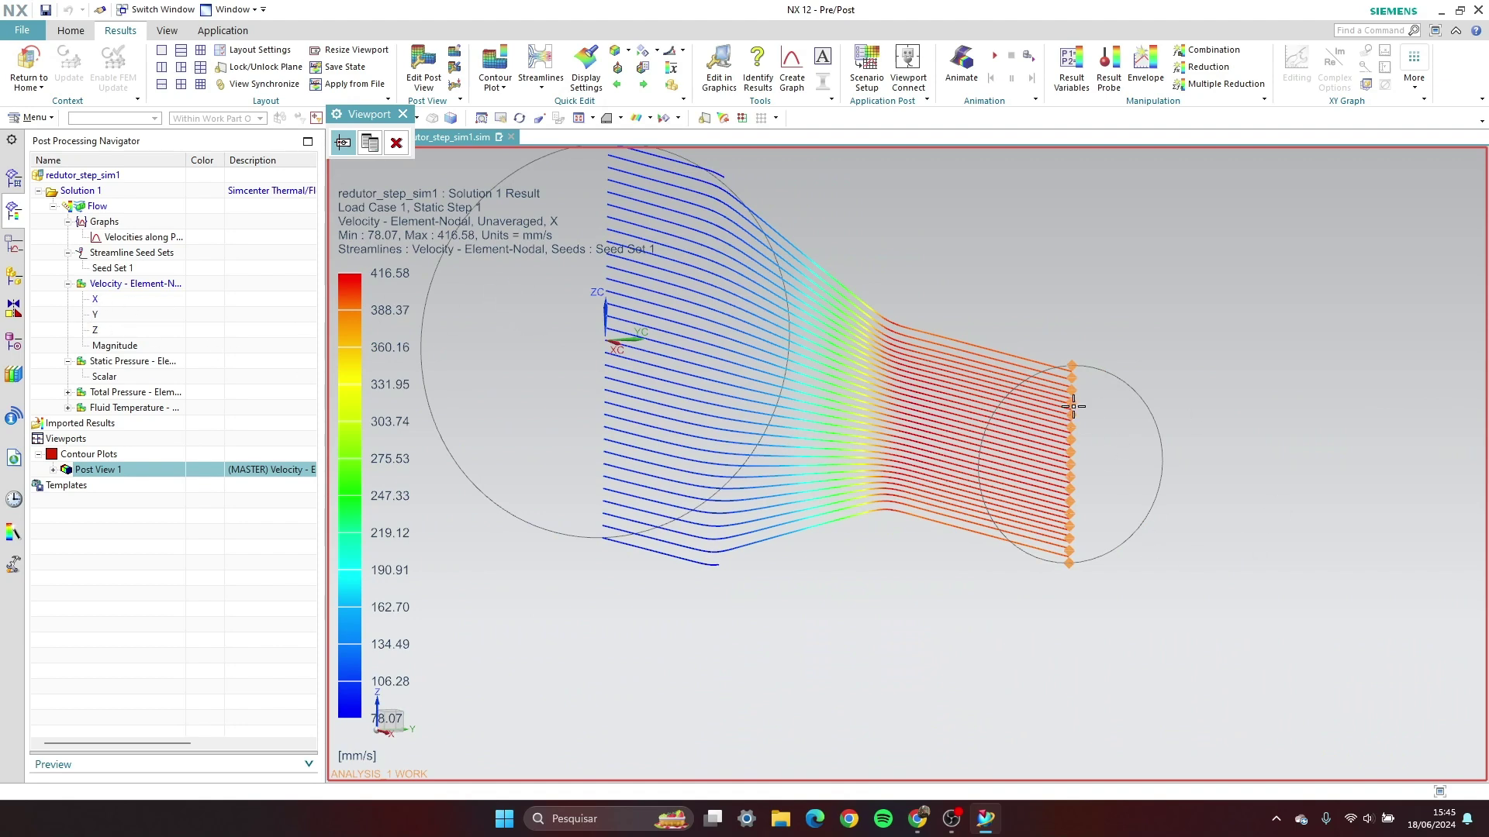
left_click(370, 143)
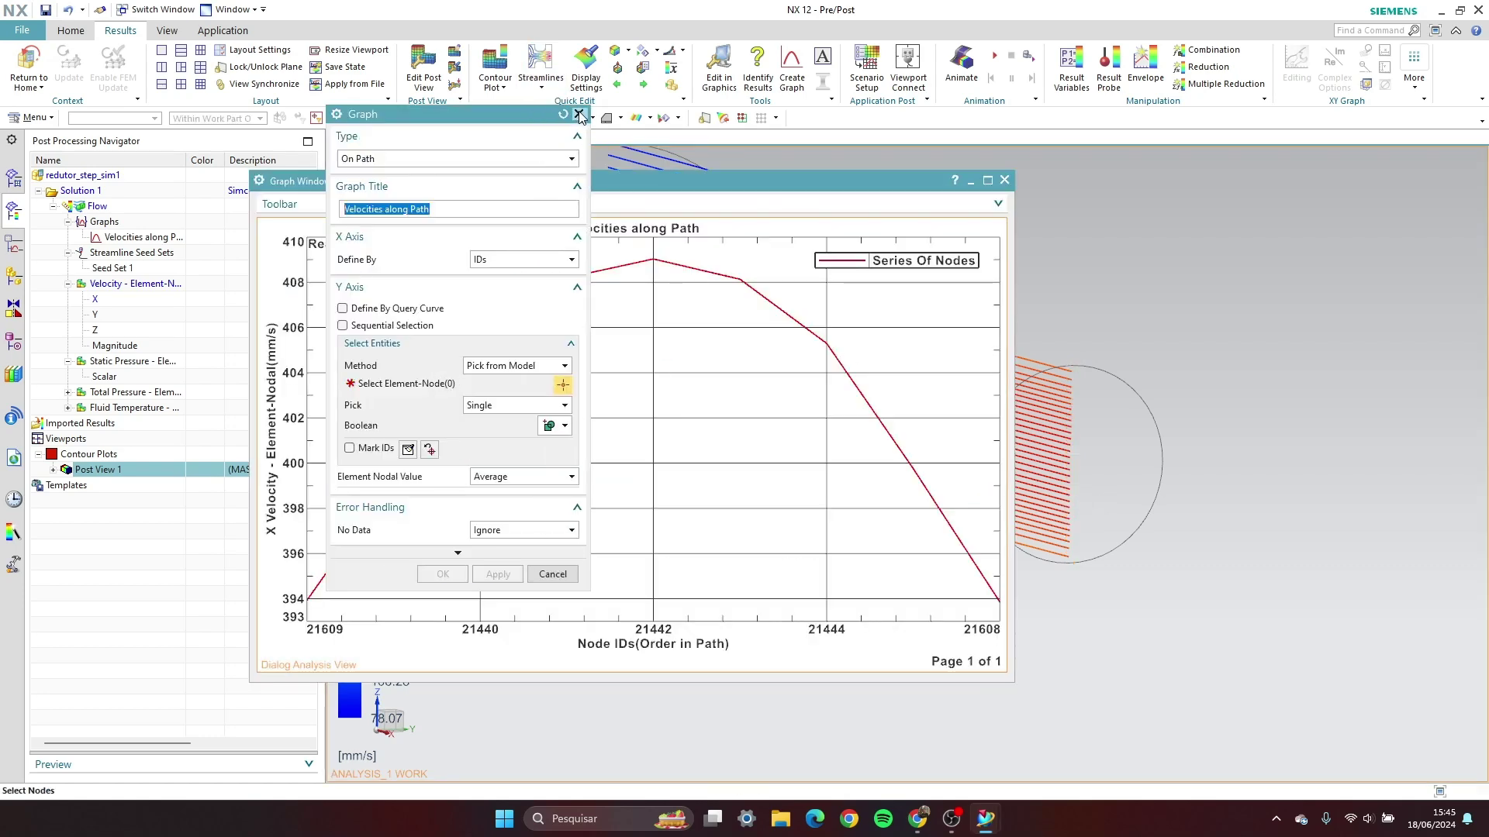
left_click(579, 115)
left_click_drag(757, 180, 843, 121)
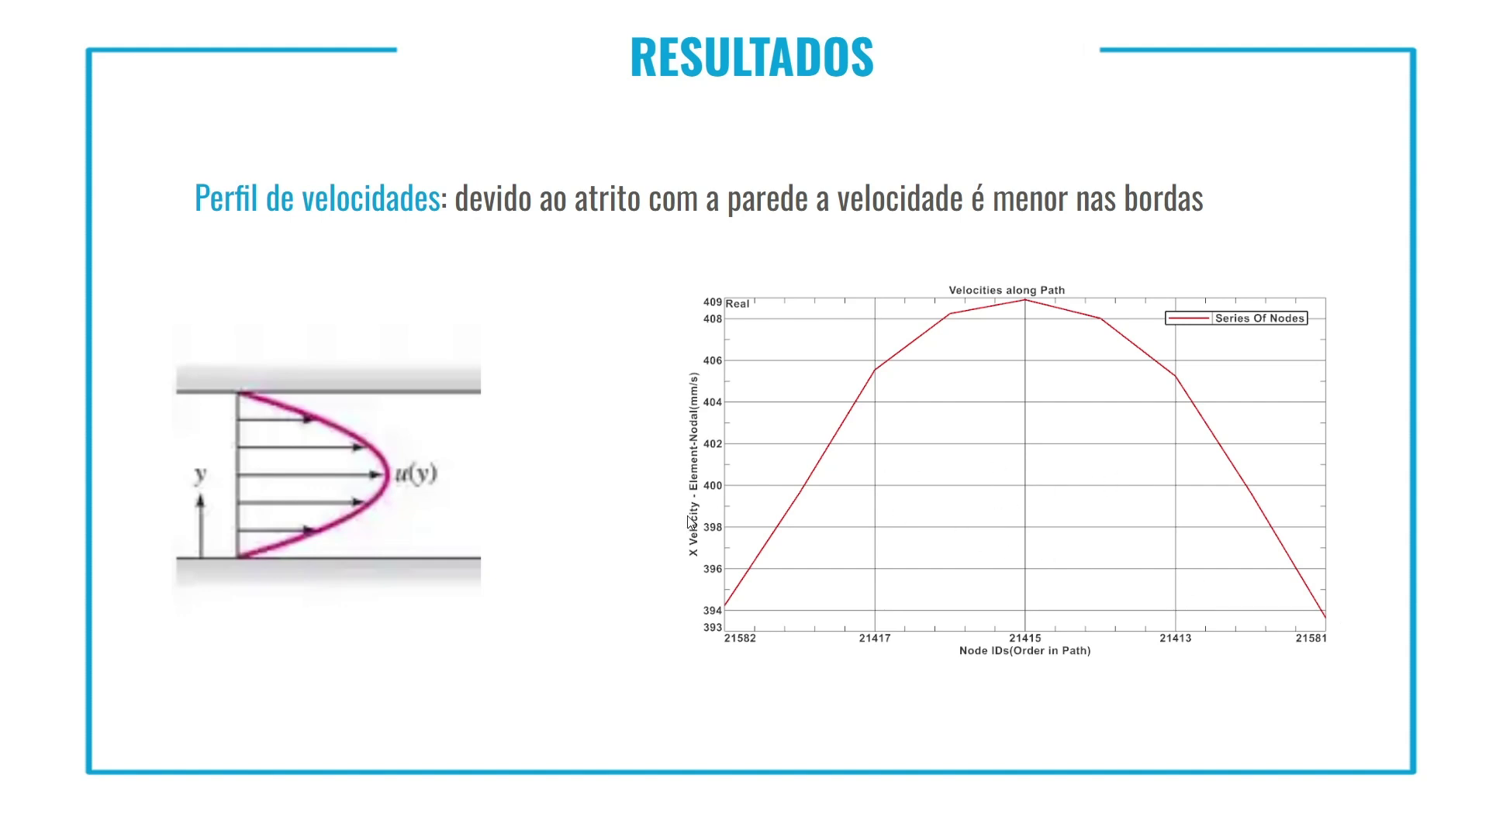
Return to NX from the slides and change the post view's color display from streamlines to Smooth
key("alt+Tab")
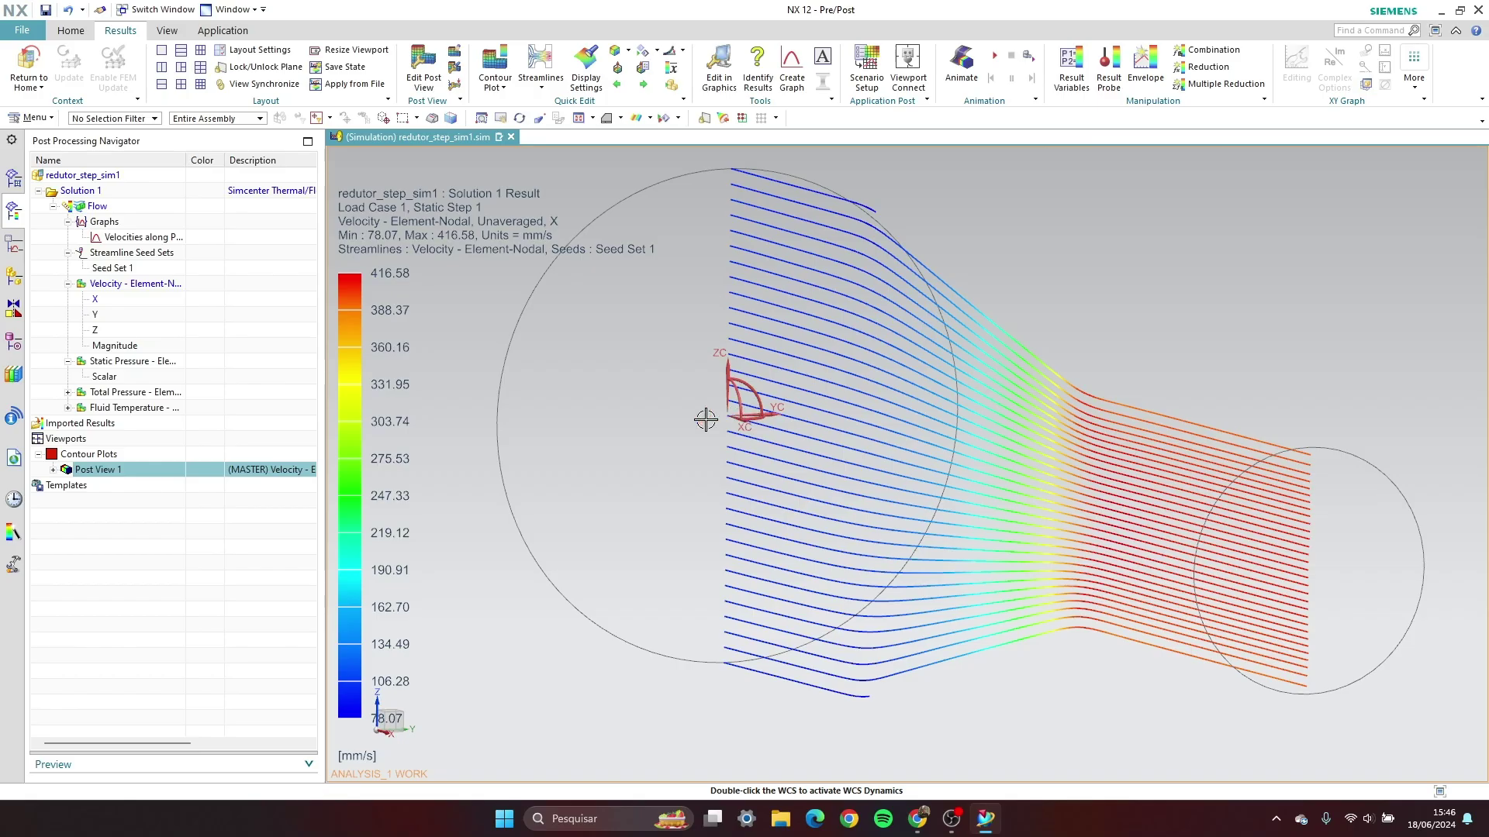
scroll(578, 509, "down", 4)
scroll(475, 463, "up", 3)
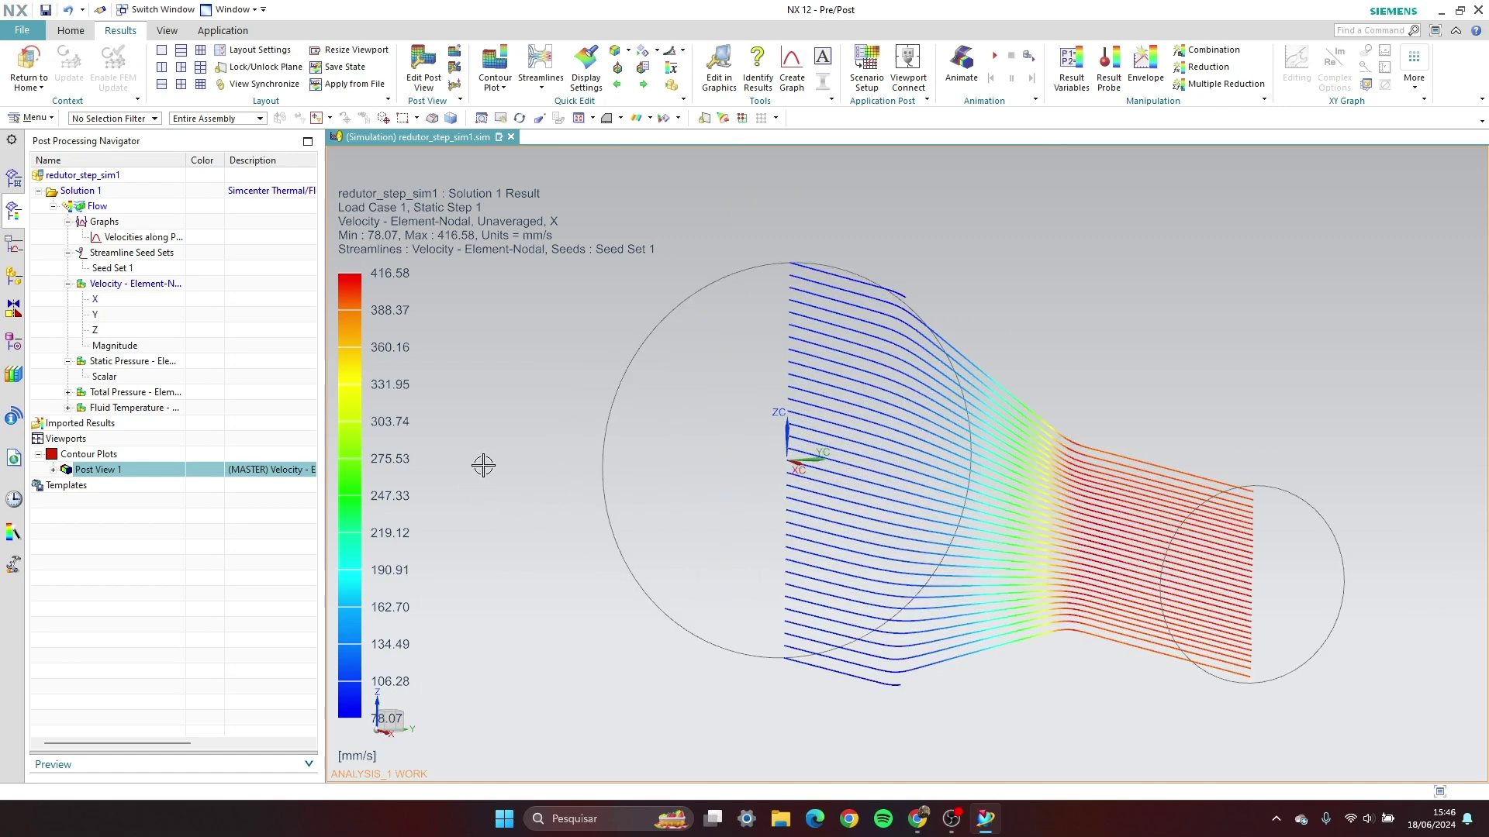
left_click(498, 86)
left_click(424, 70)
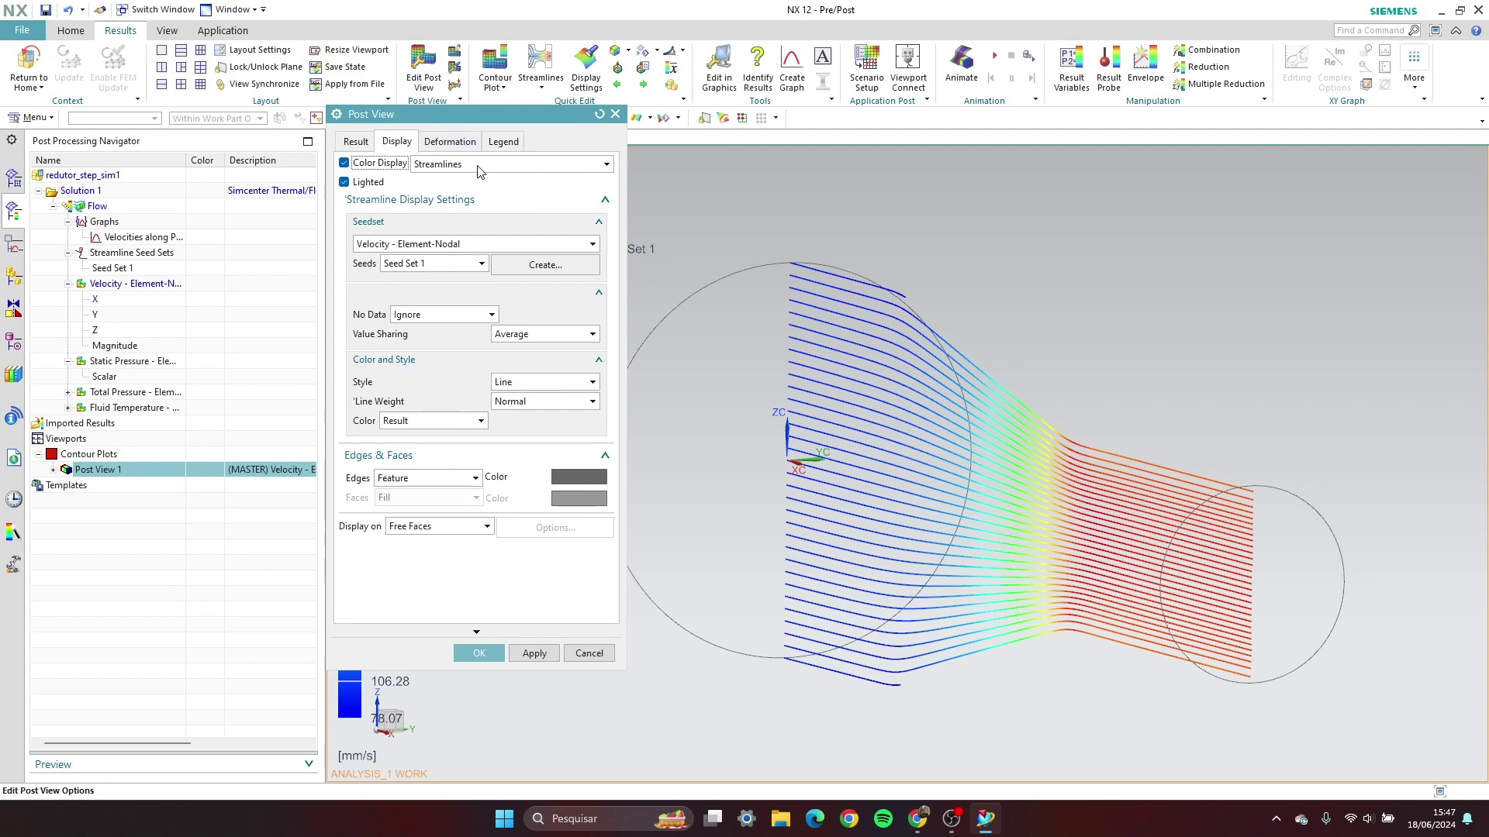
left_click(481, 171)
left_click(473, 177)
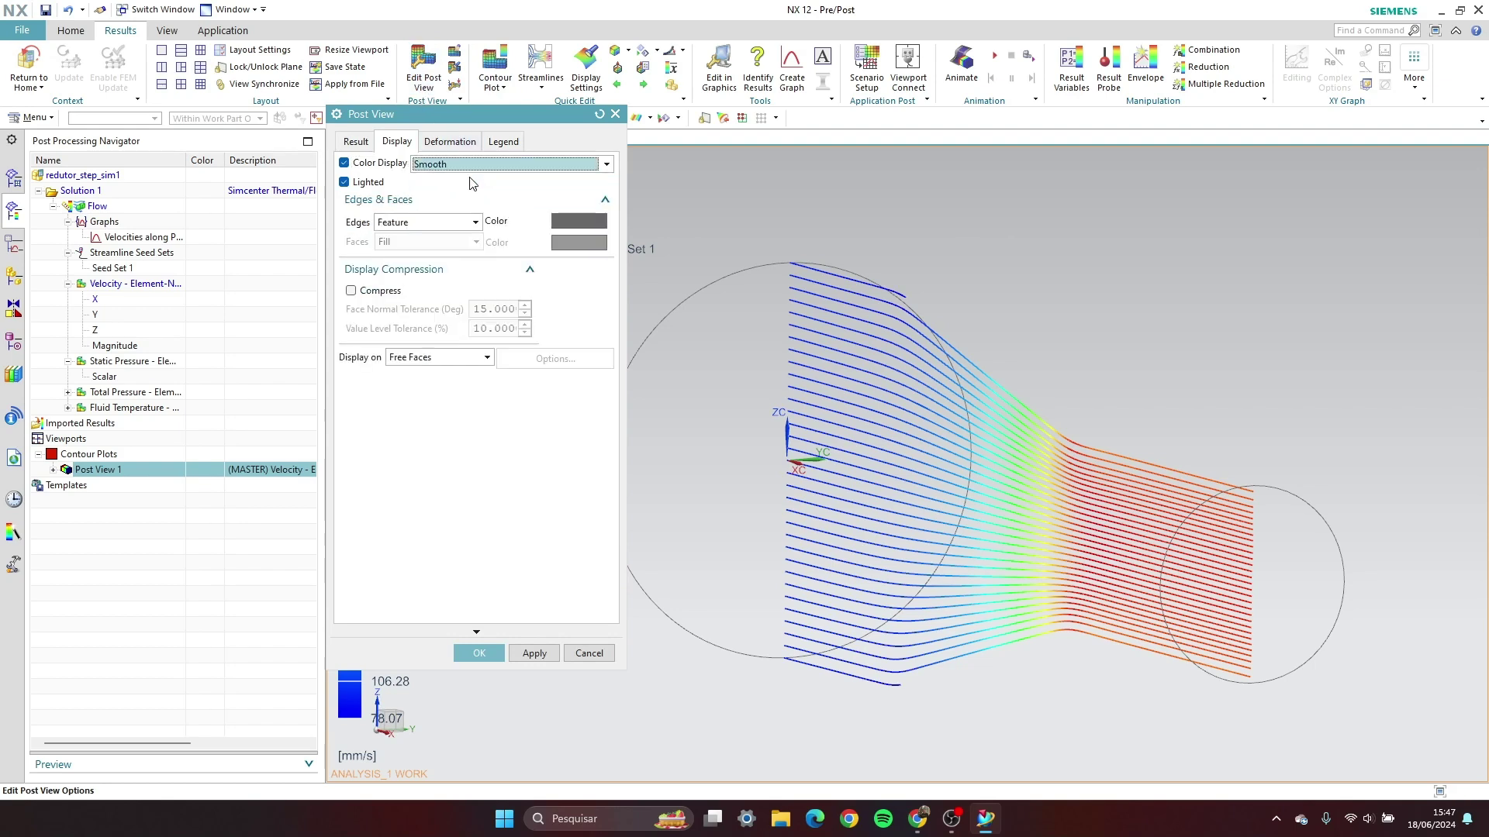
left_click(534, 655)
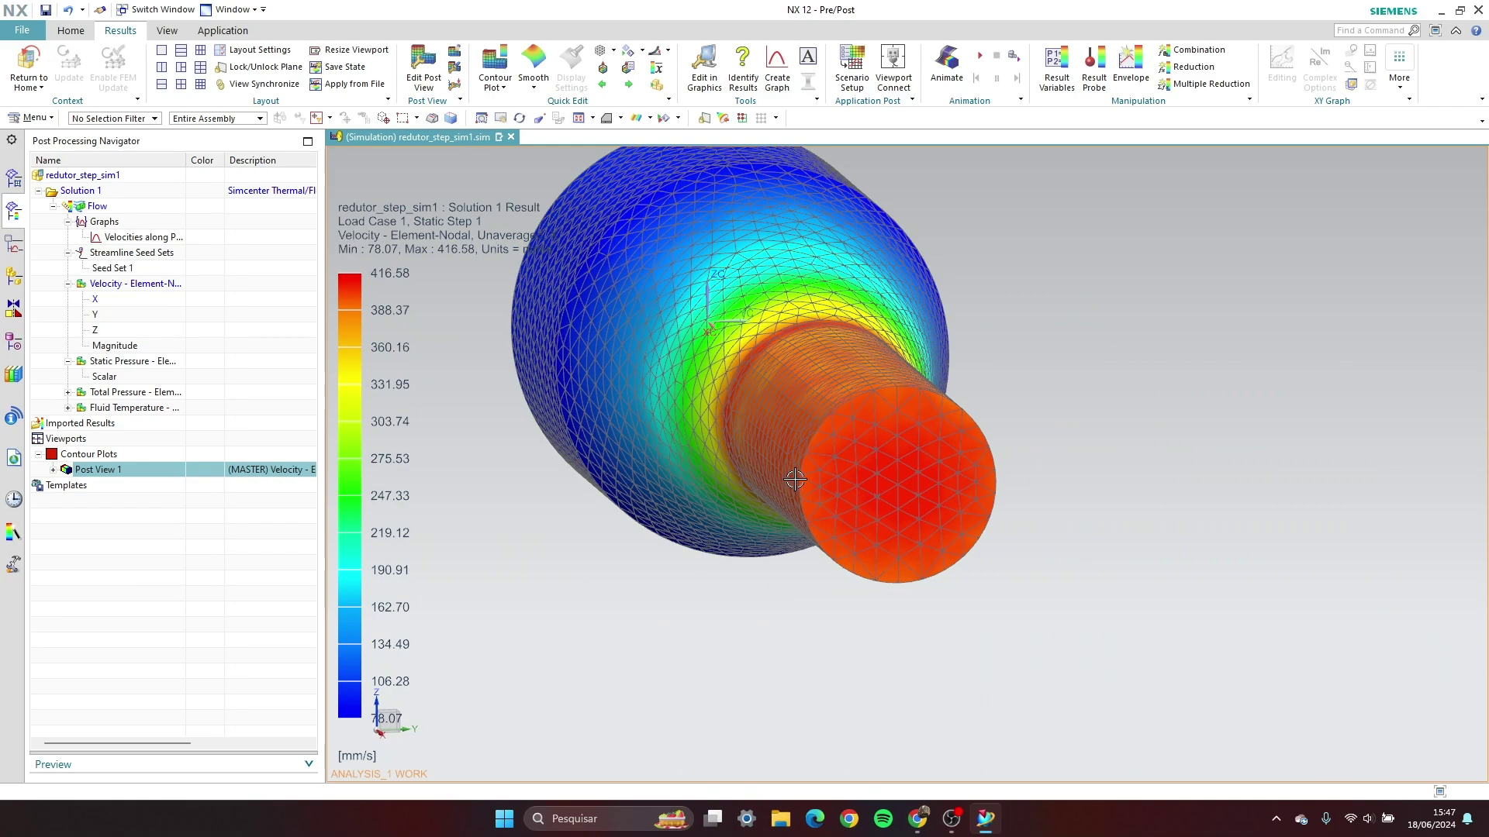
Identify the X velocity result at a single element node on the small outlet face
middle_click_drag(907, 458, 938, 462)
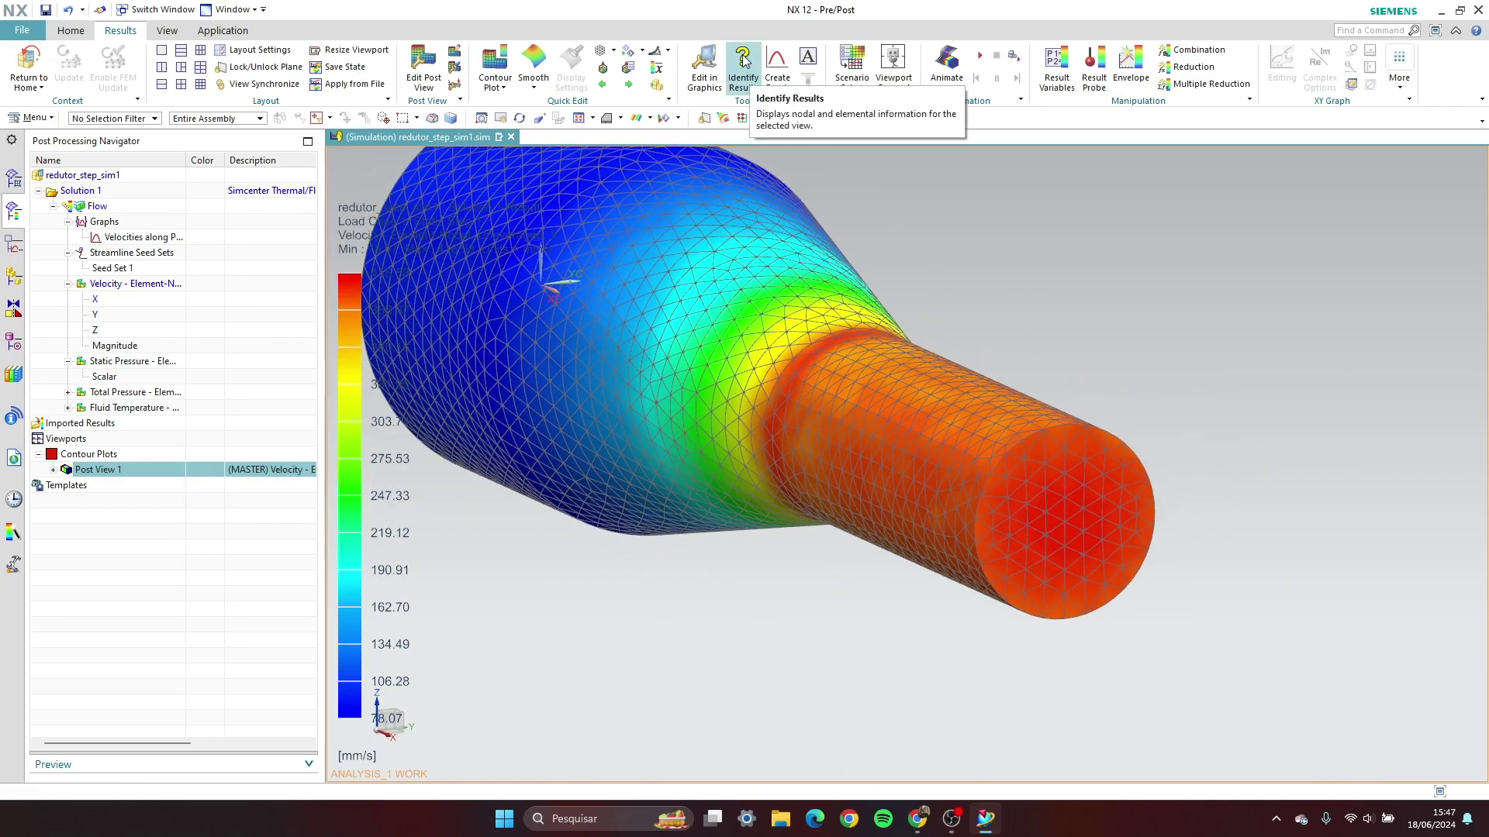
left_click(742, 62)
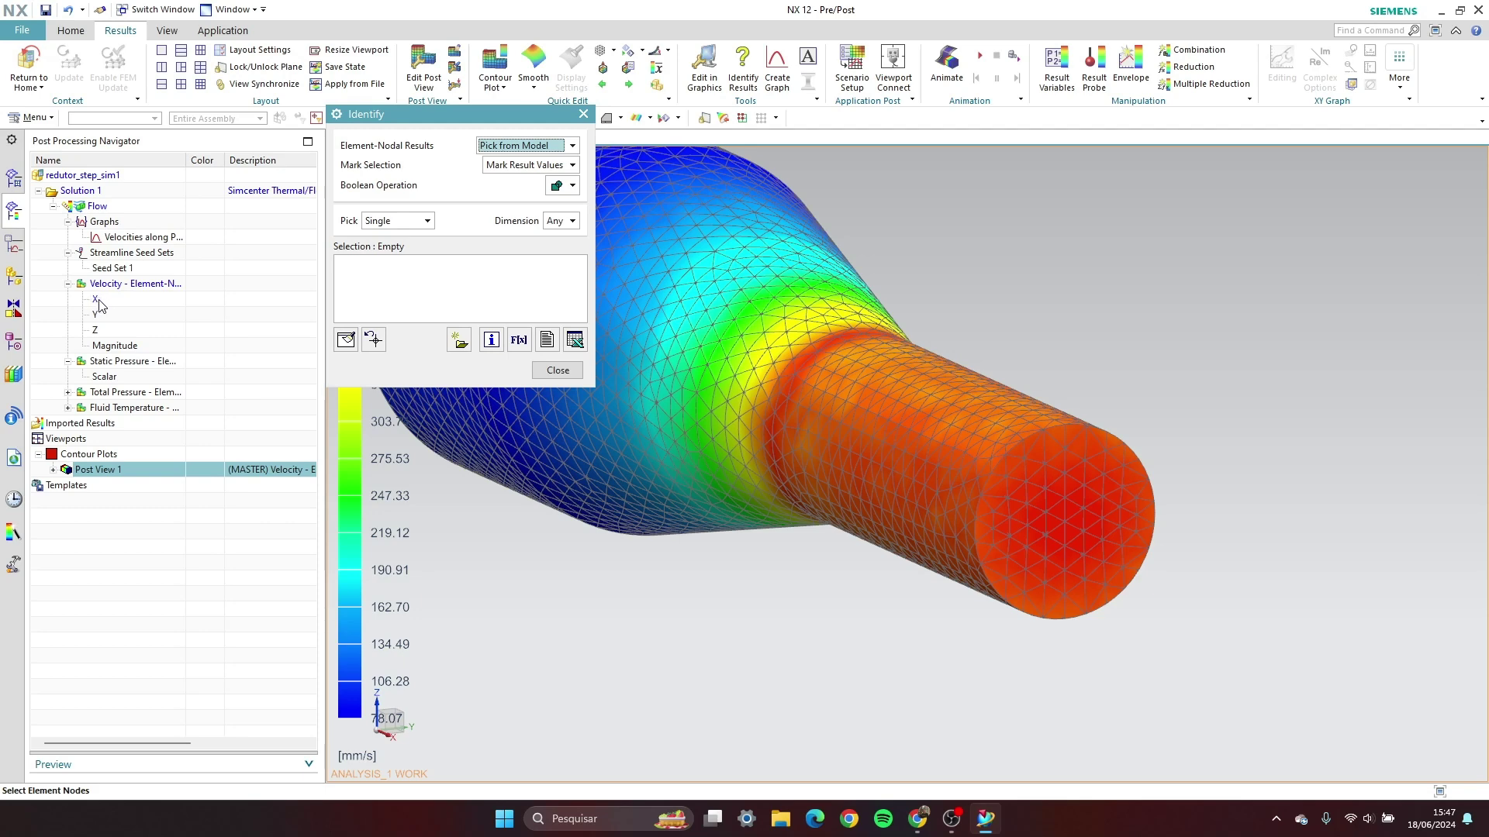
left_click(1045, 475)
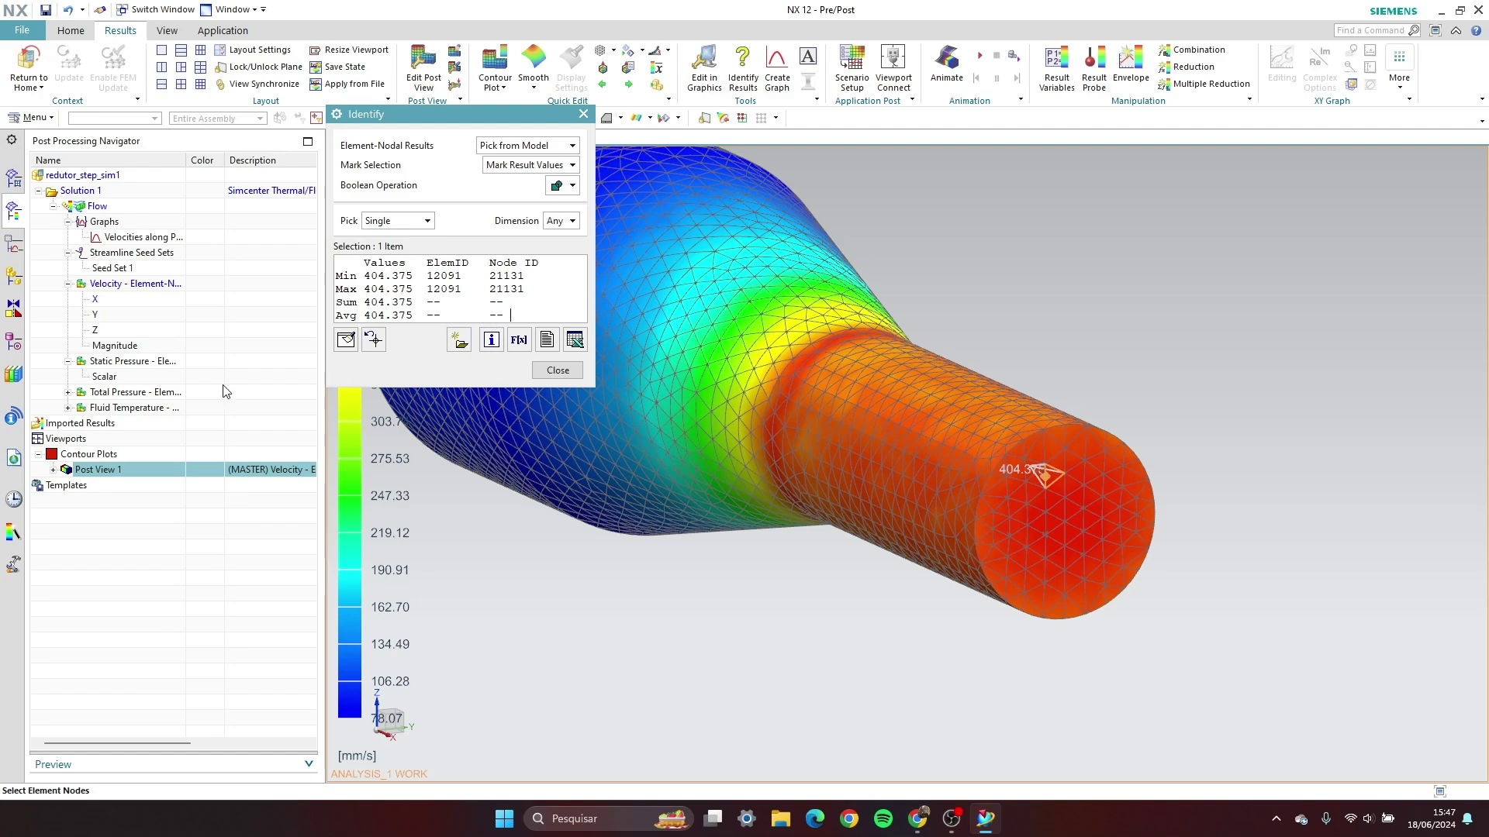
scroll(1000, 475, "up", 5)
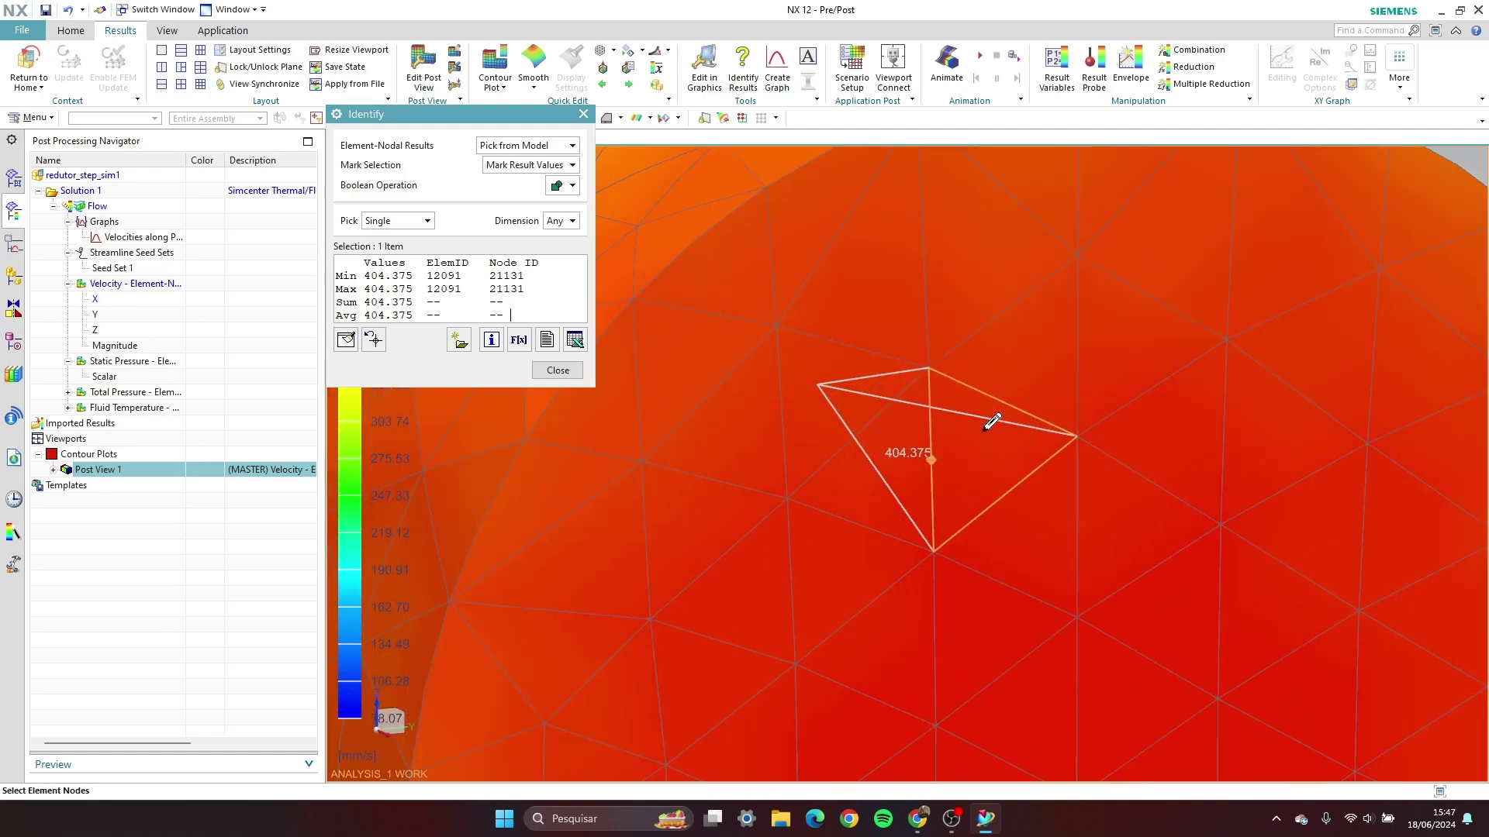
scroll(913, 398, "down", 5)
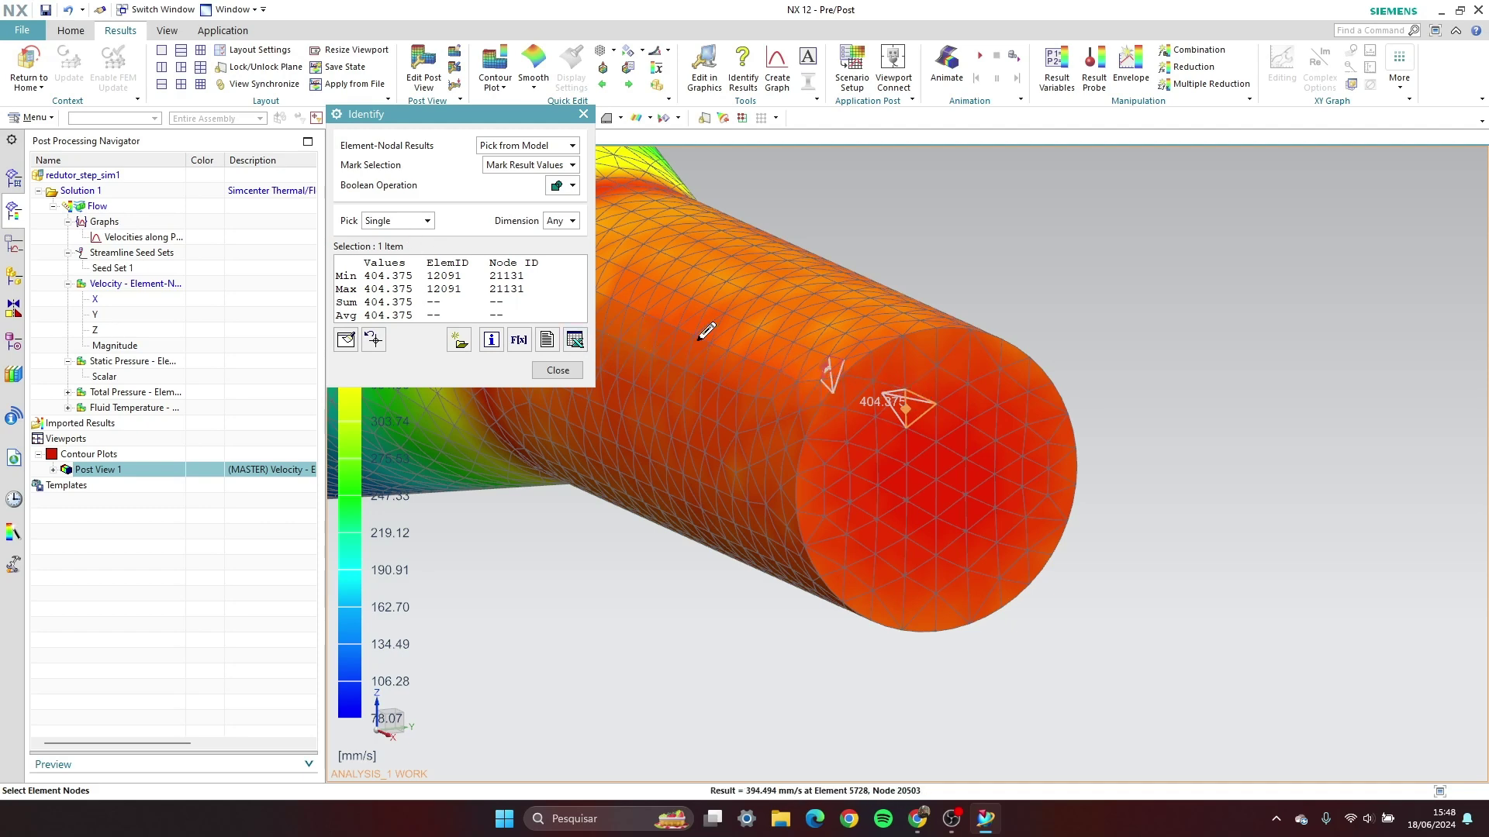
Clear the picked node, identify results with Feature Face picking on the small outlet face, and examine its average X velocity
left_click(374, 339)
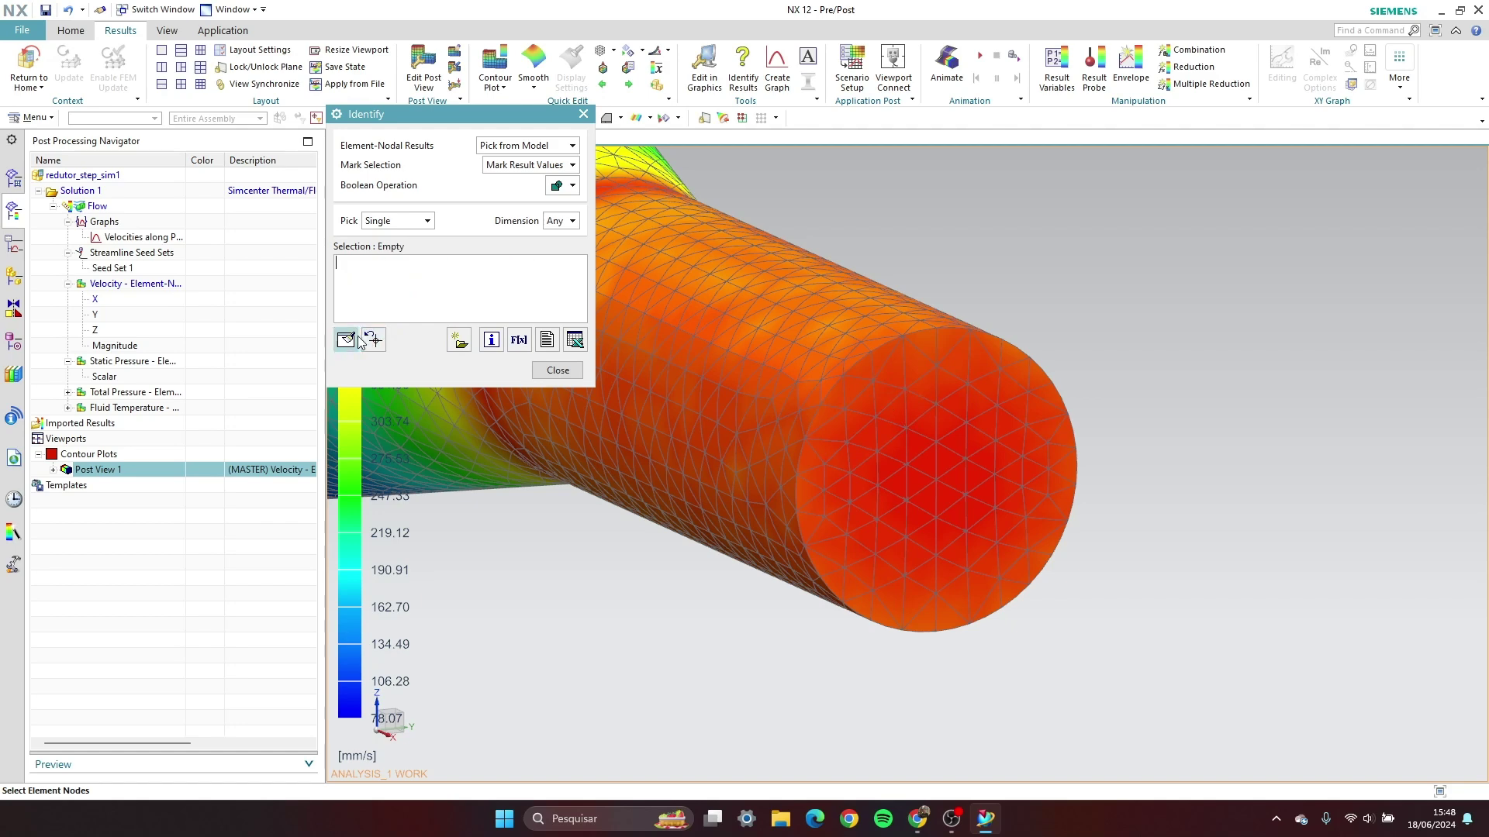
left_click(409, 222)
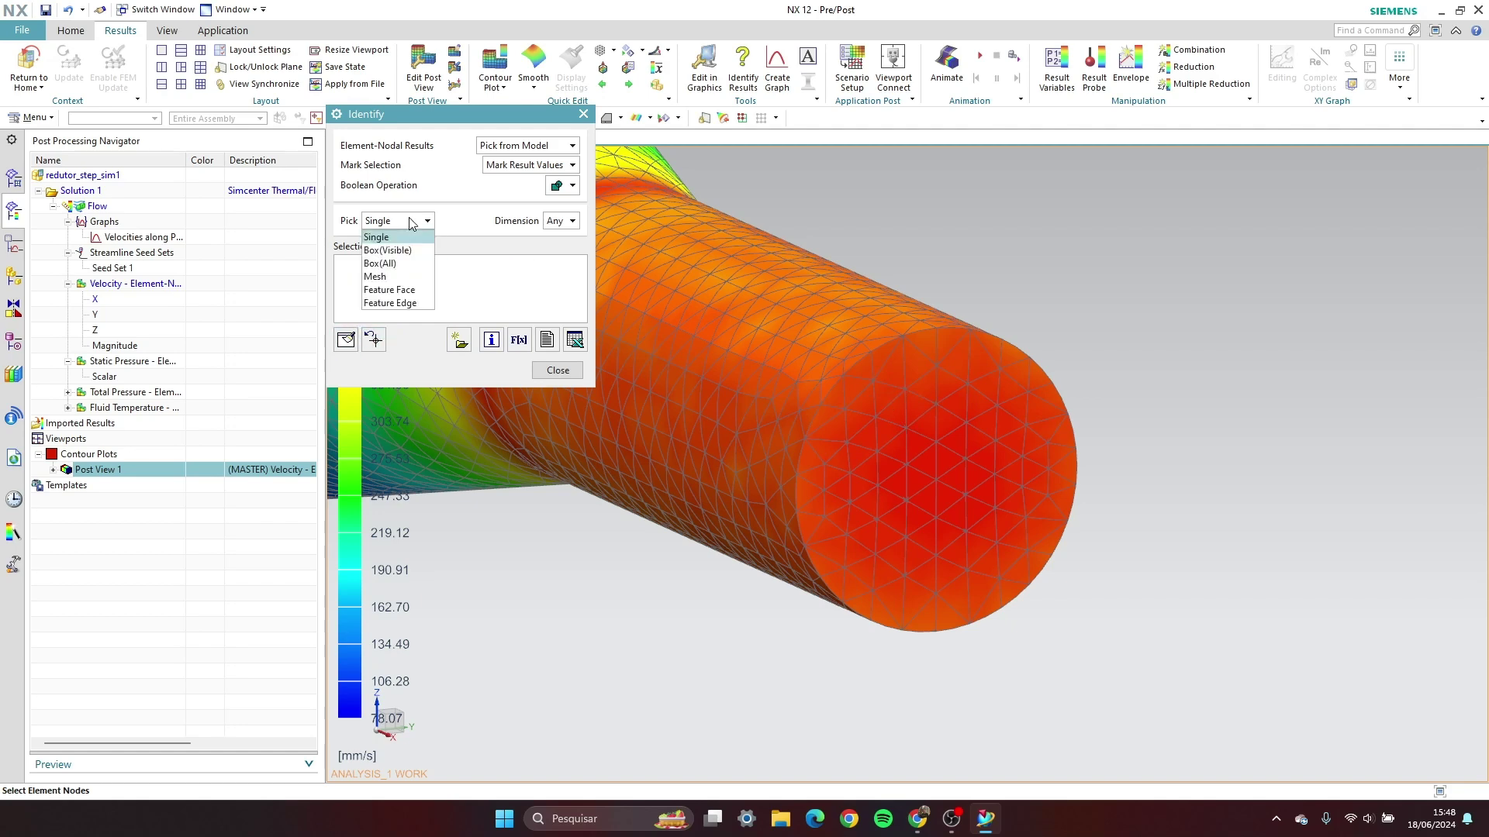
left_click(411, 290)
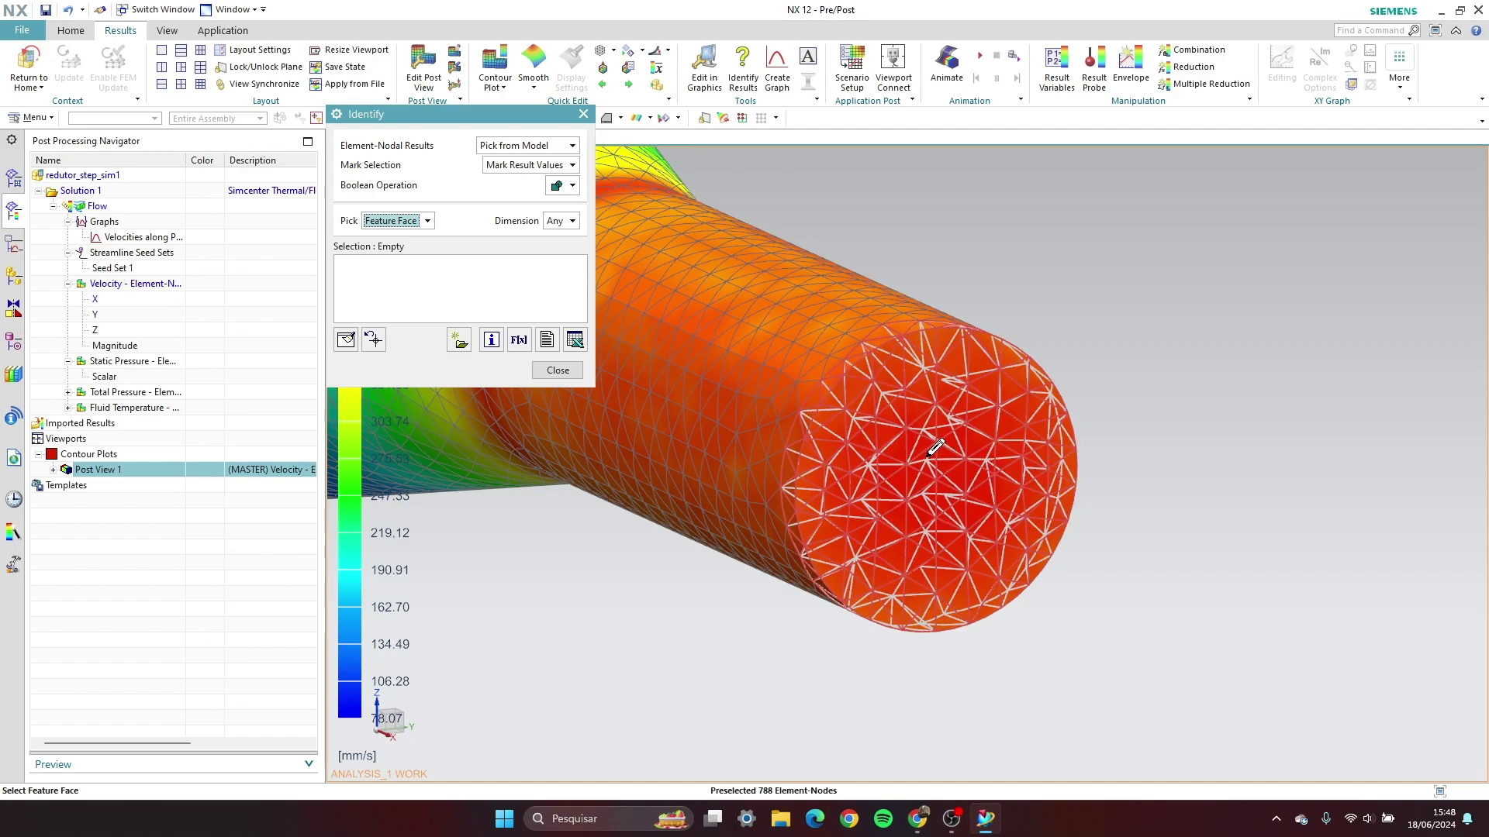
left_click(992, 464)
middle_click_drag(993, 463, 1314, 502)
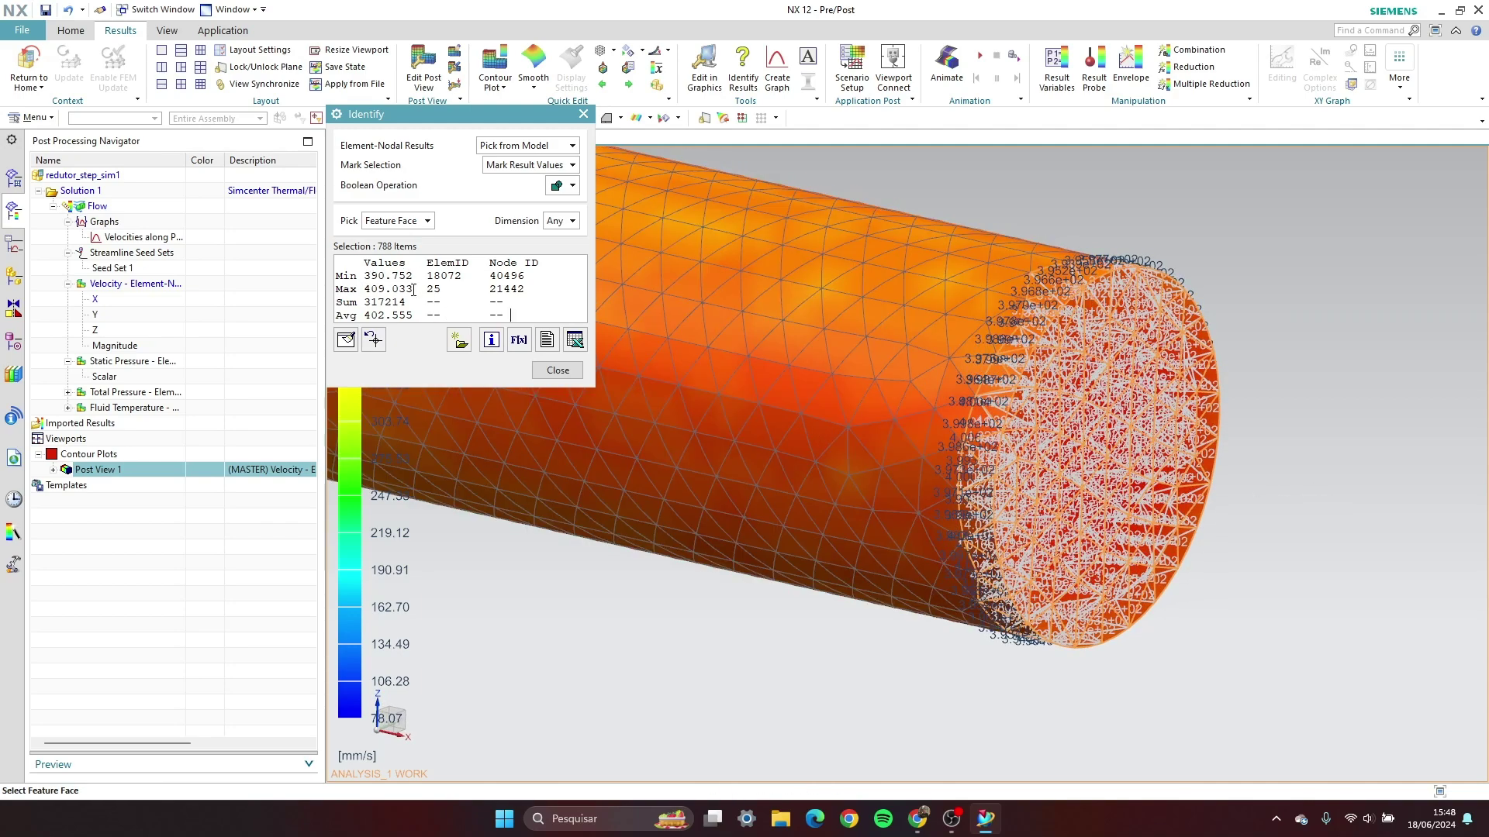
left_click_drag(364, 316, 426, 313)
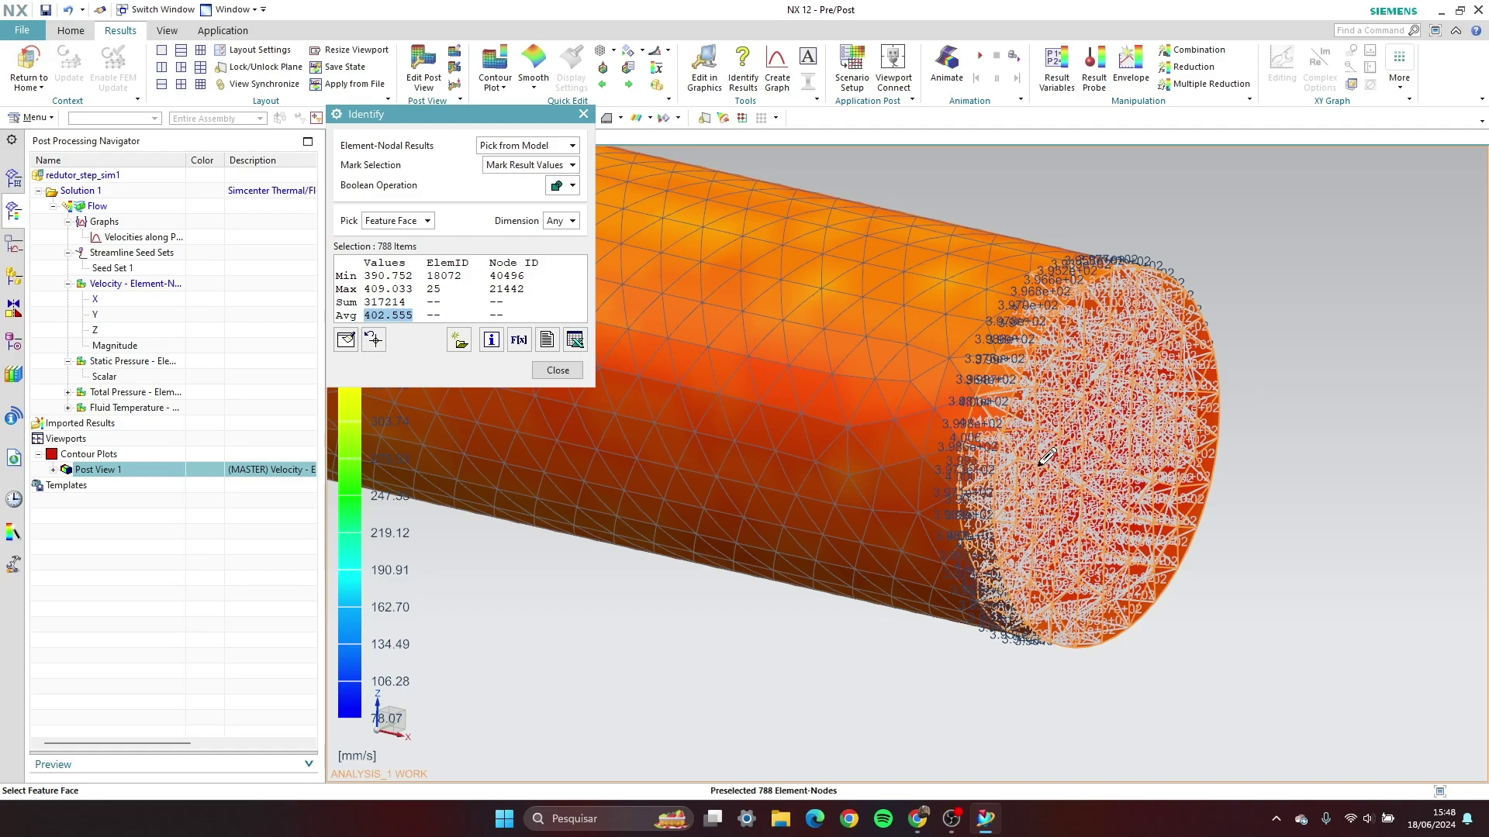
scroll(1233, 508, "down", 5)
scroll(1318, 512, "up", 4)
scroll(1335, 477, "up", 3)
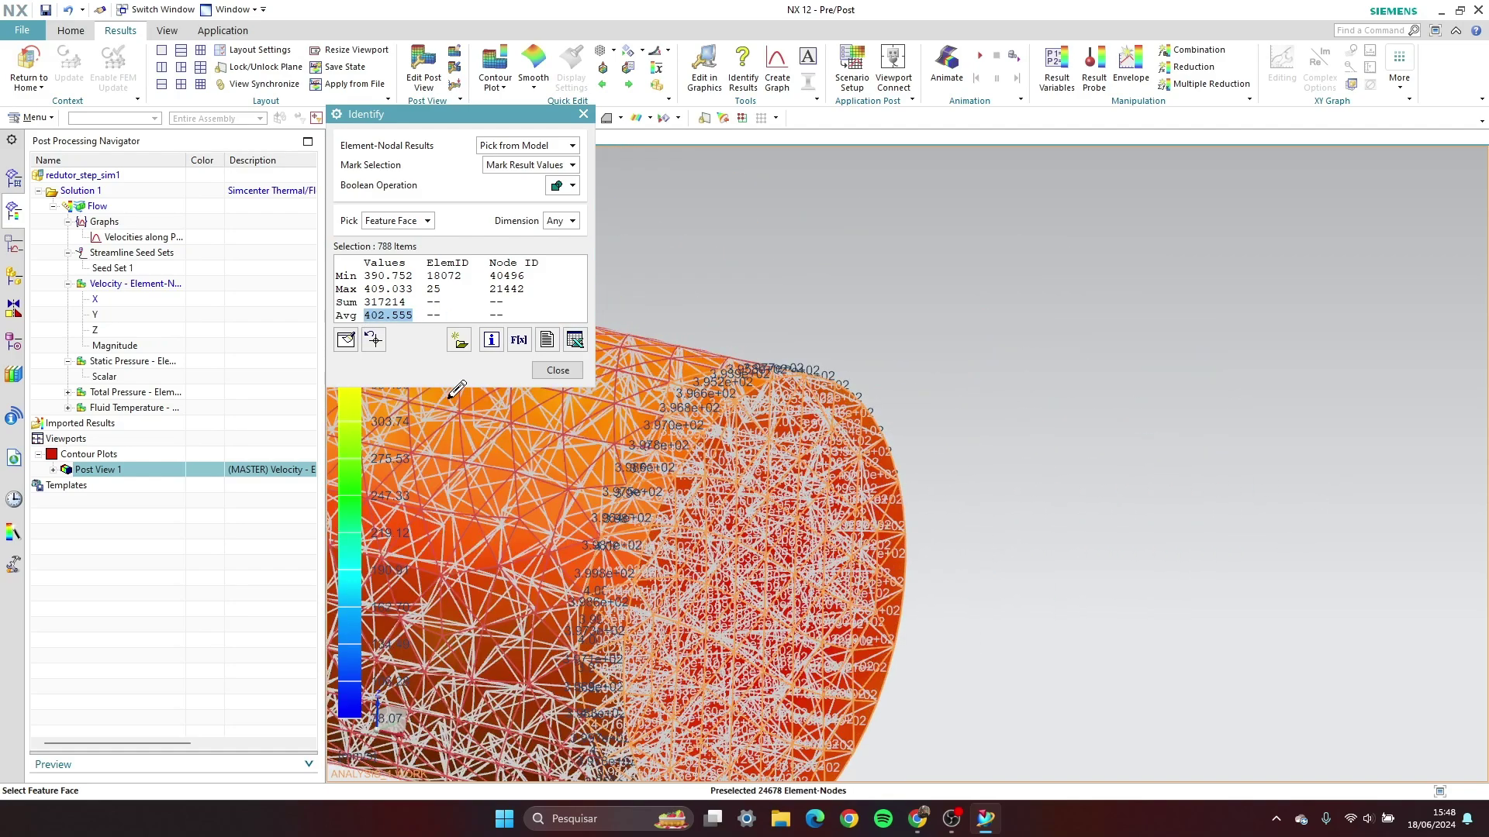
scroll(626, 656, "down", 3)
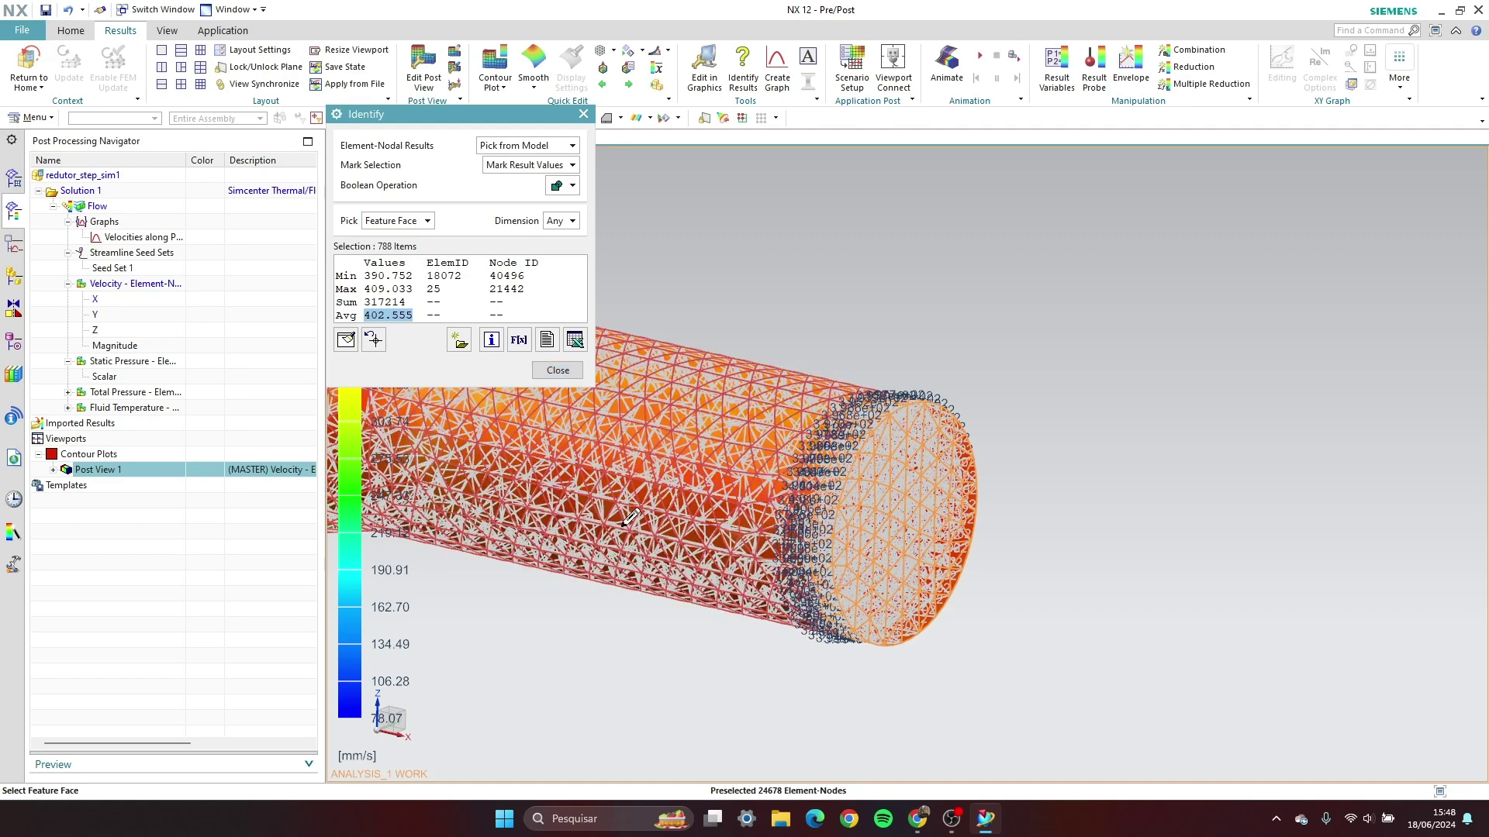
scroll(630, 518, "down", 5)
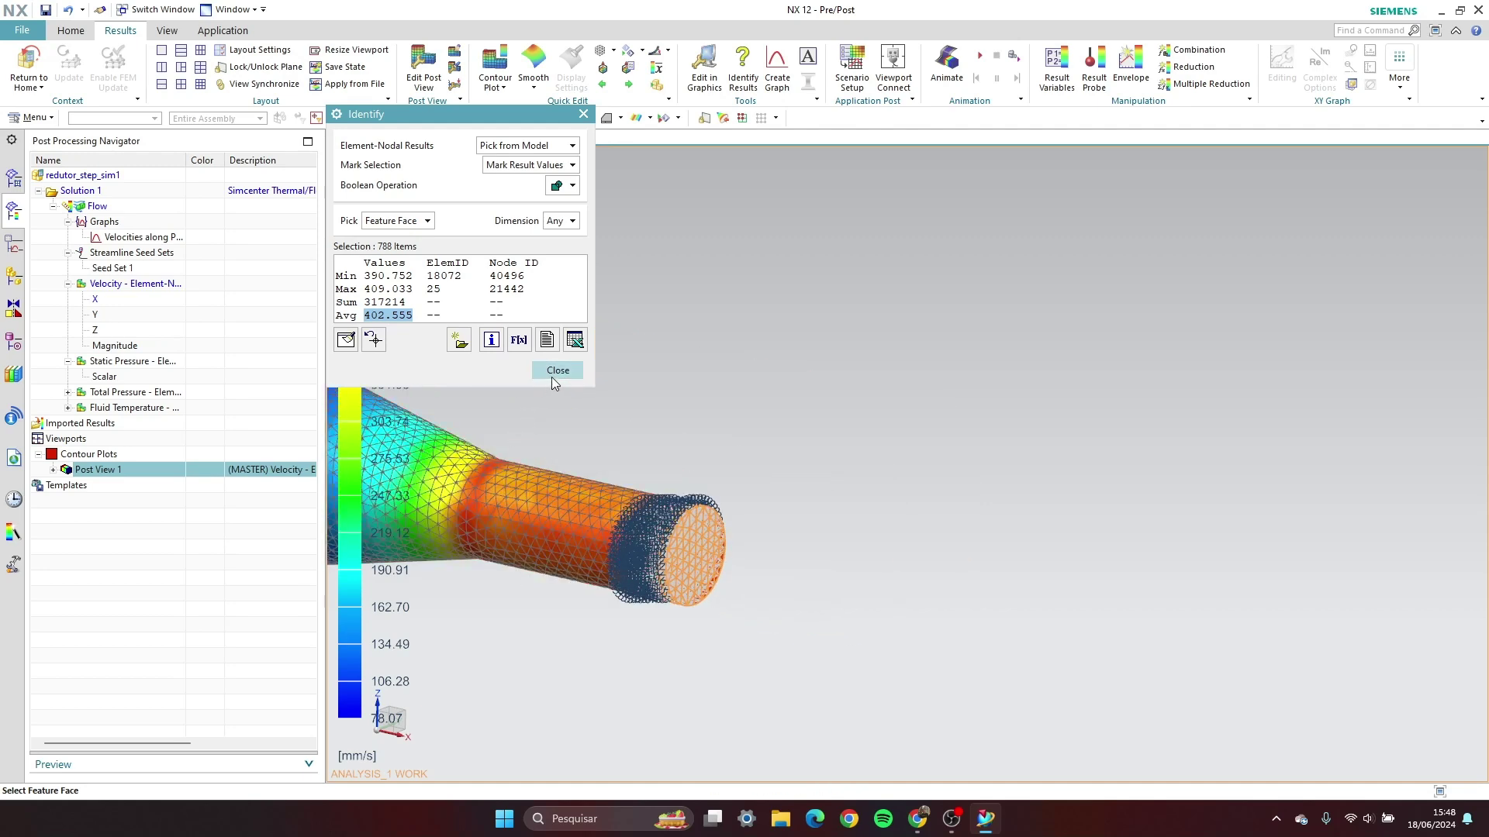